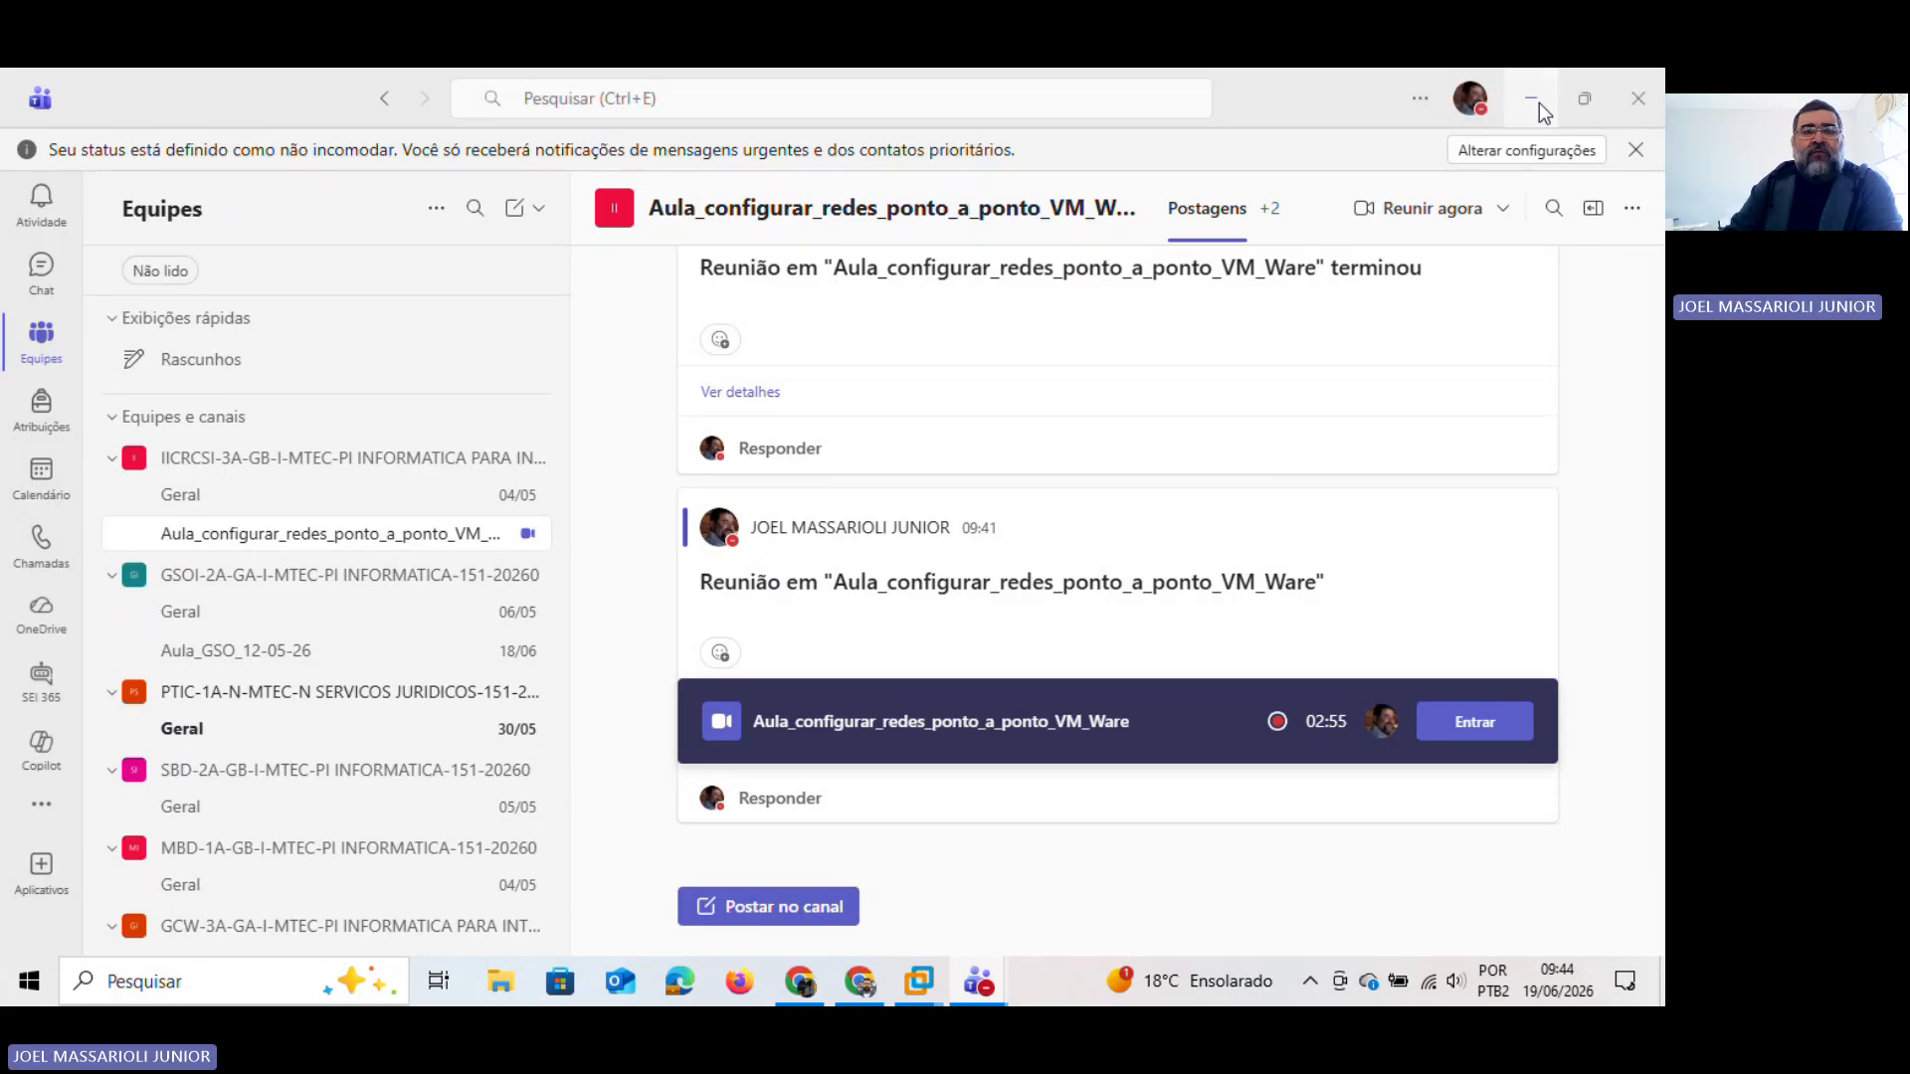
Step: Switch from Teams to VMware Workstation and view the virtual machines from Win_XP_2 through Win_XP_6 and XP_3_INFO_B
click(1539, 103)
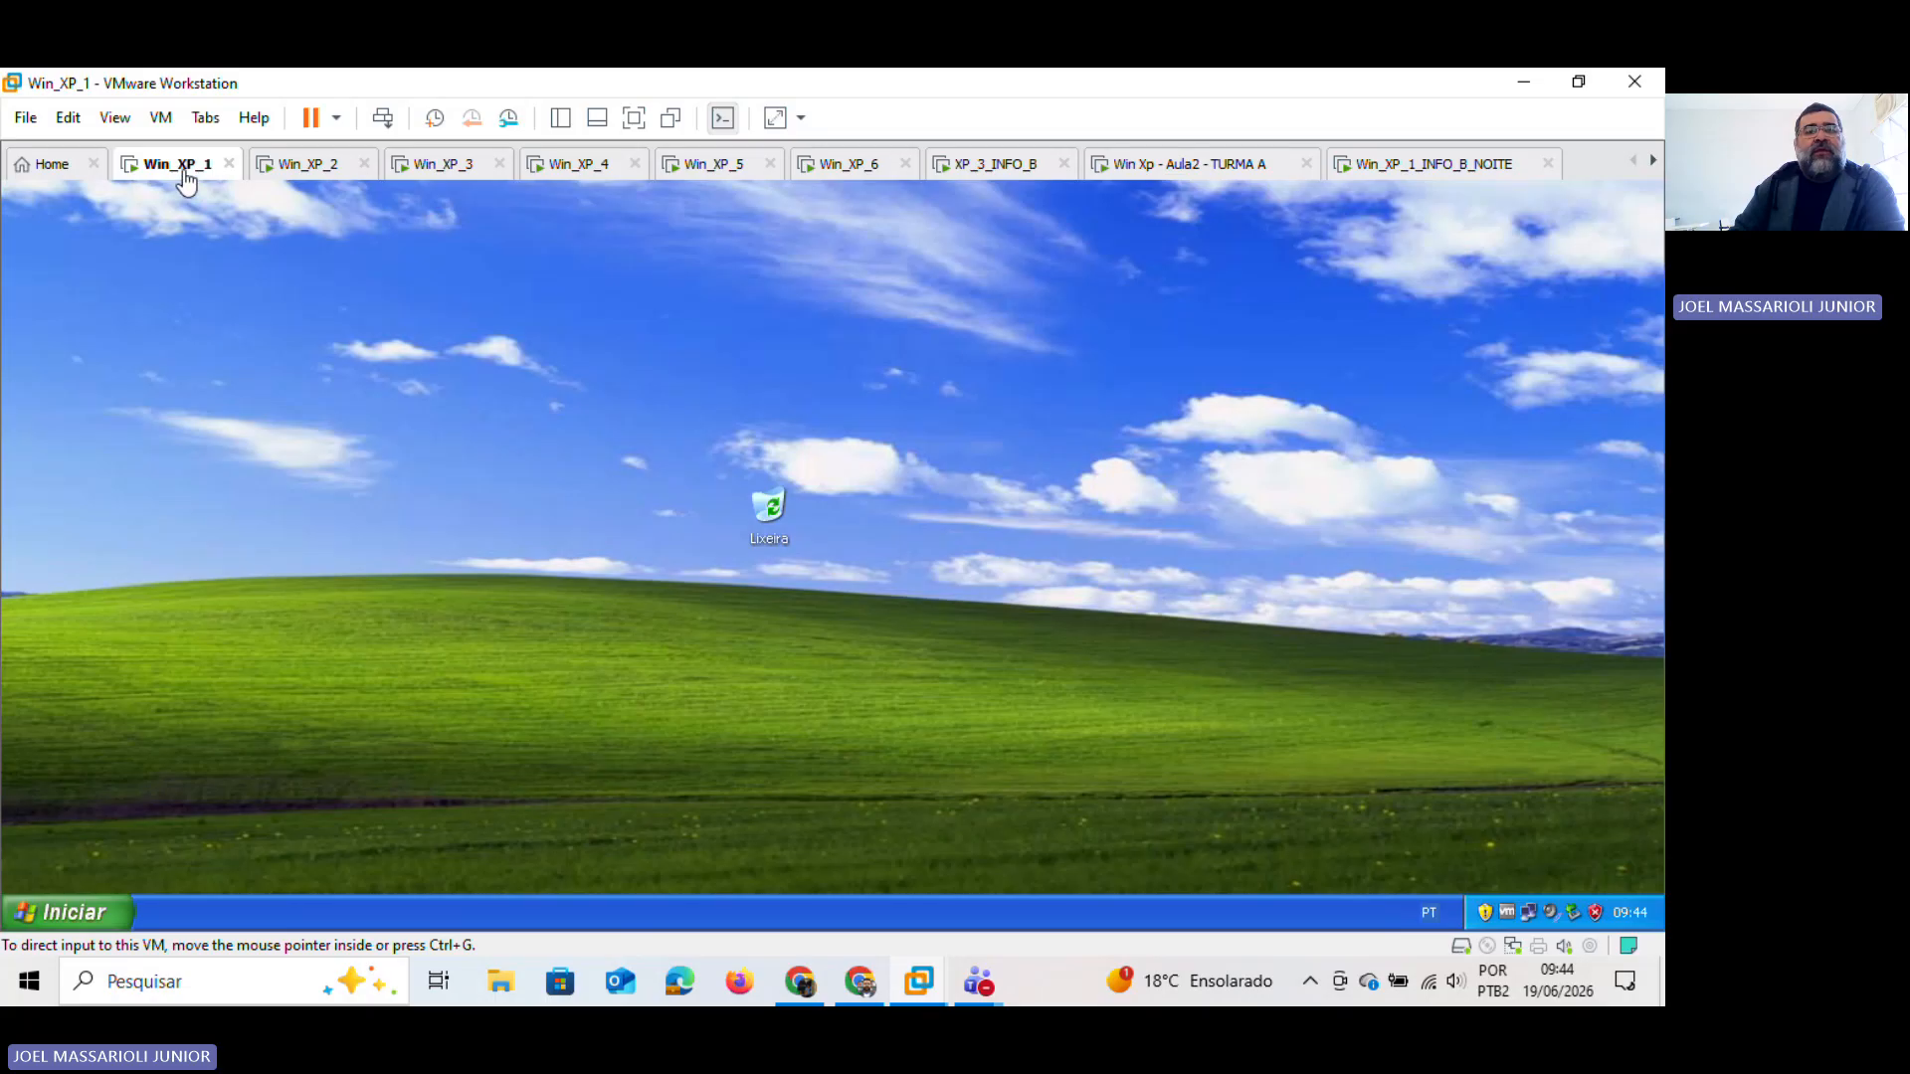
click(326, 177)
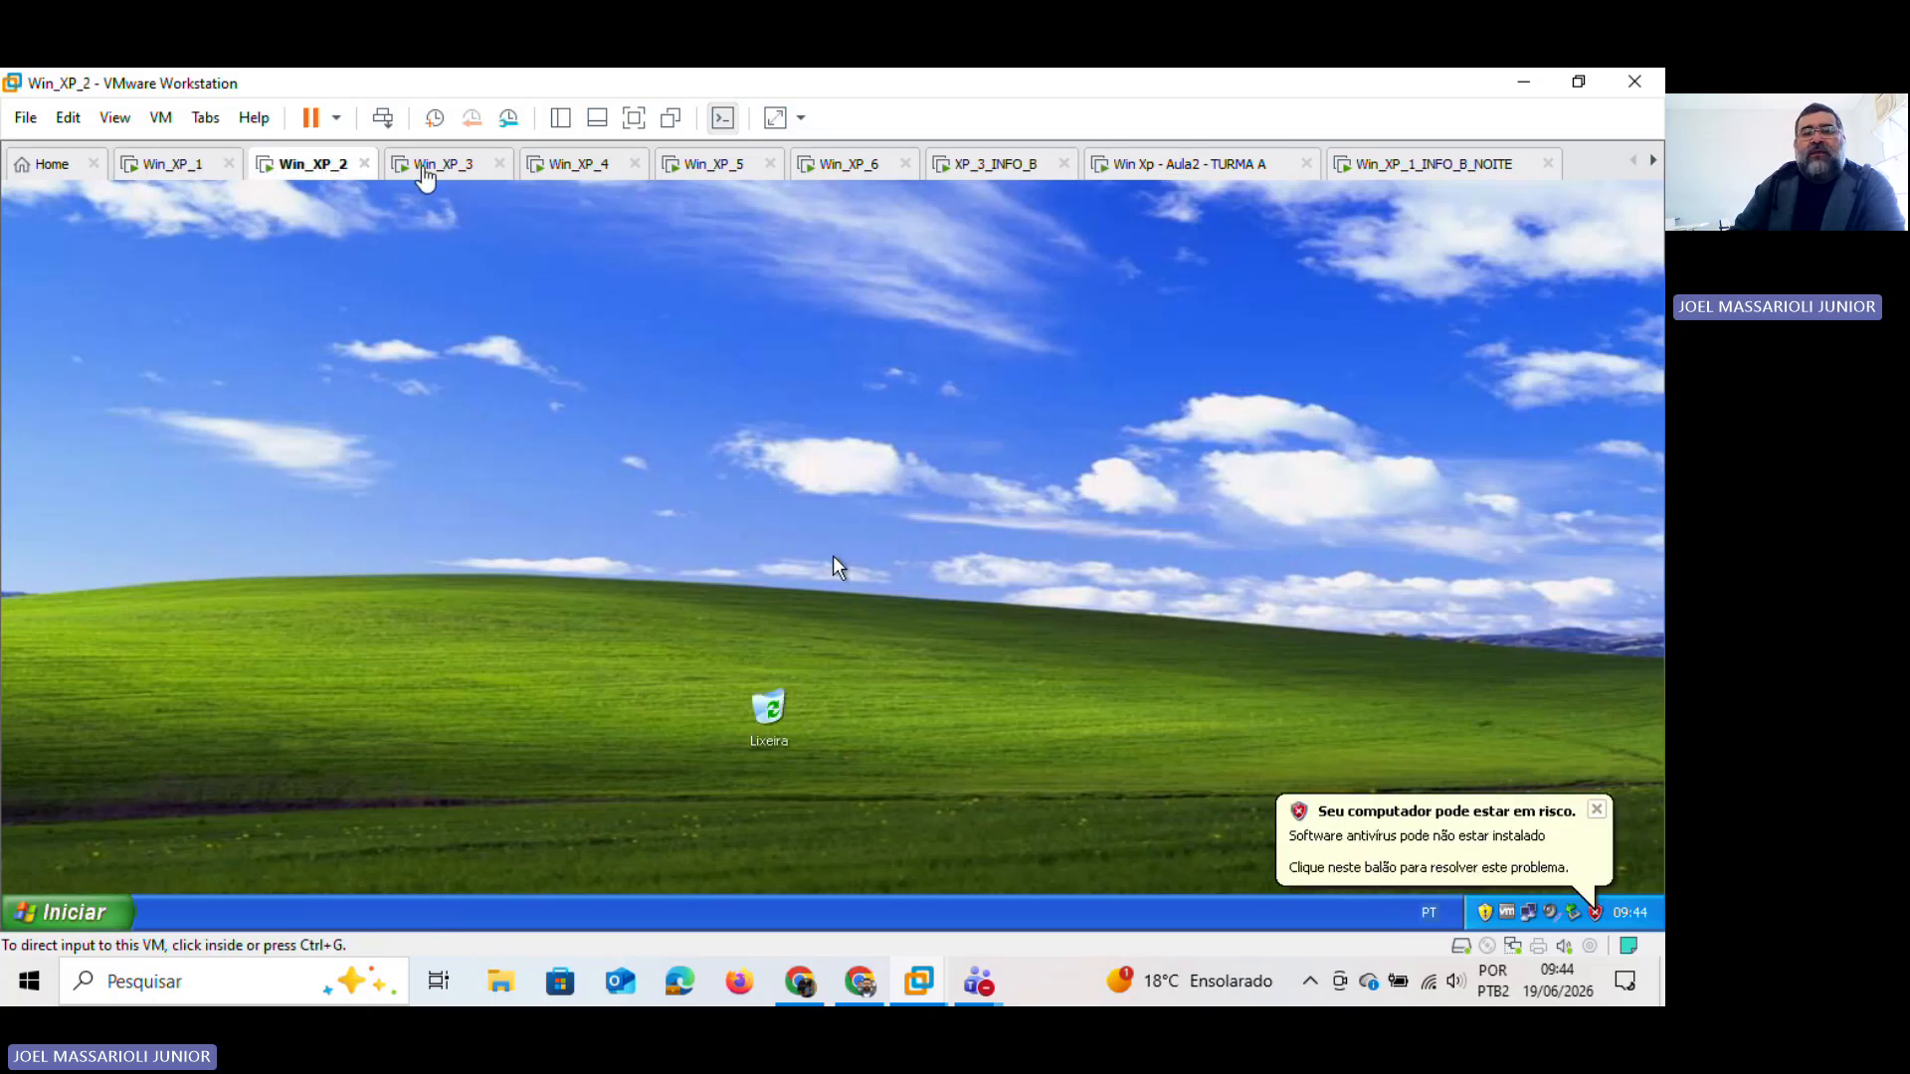
click(425, 177)
click(591, 179)
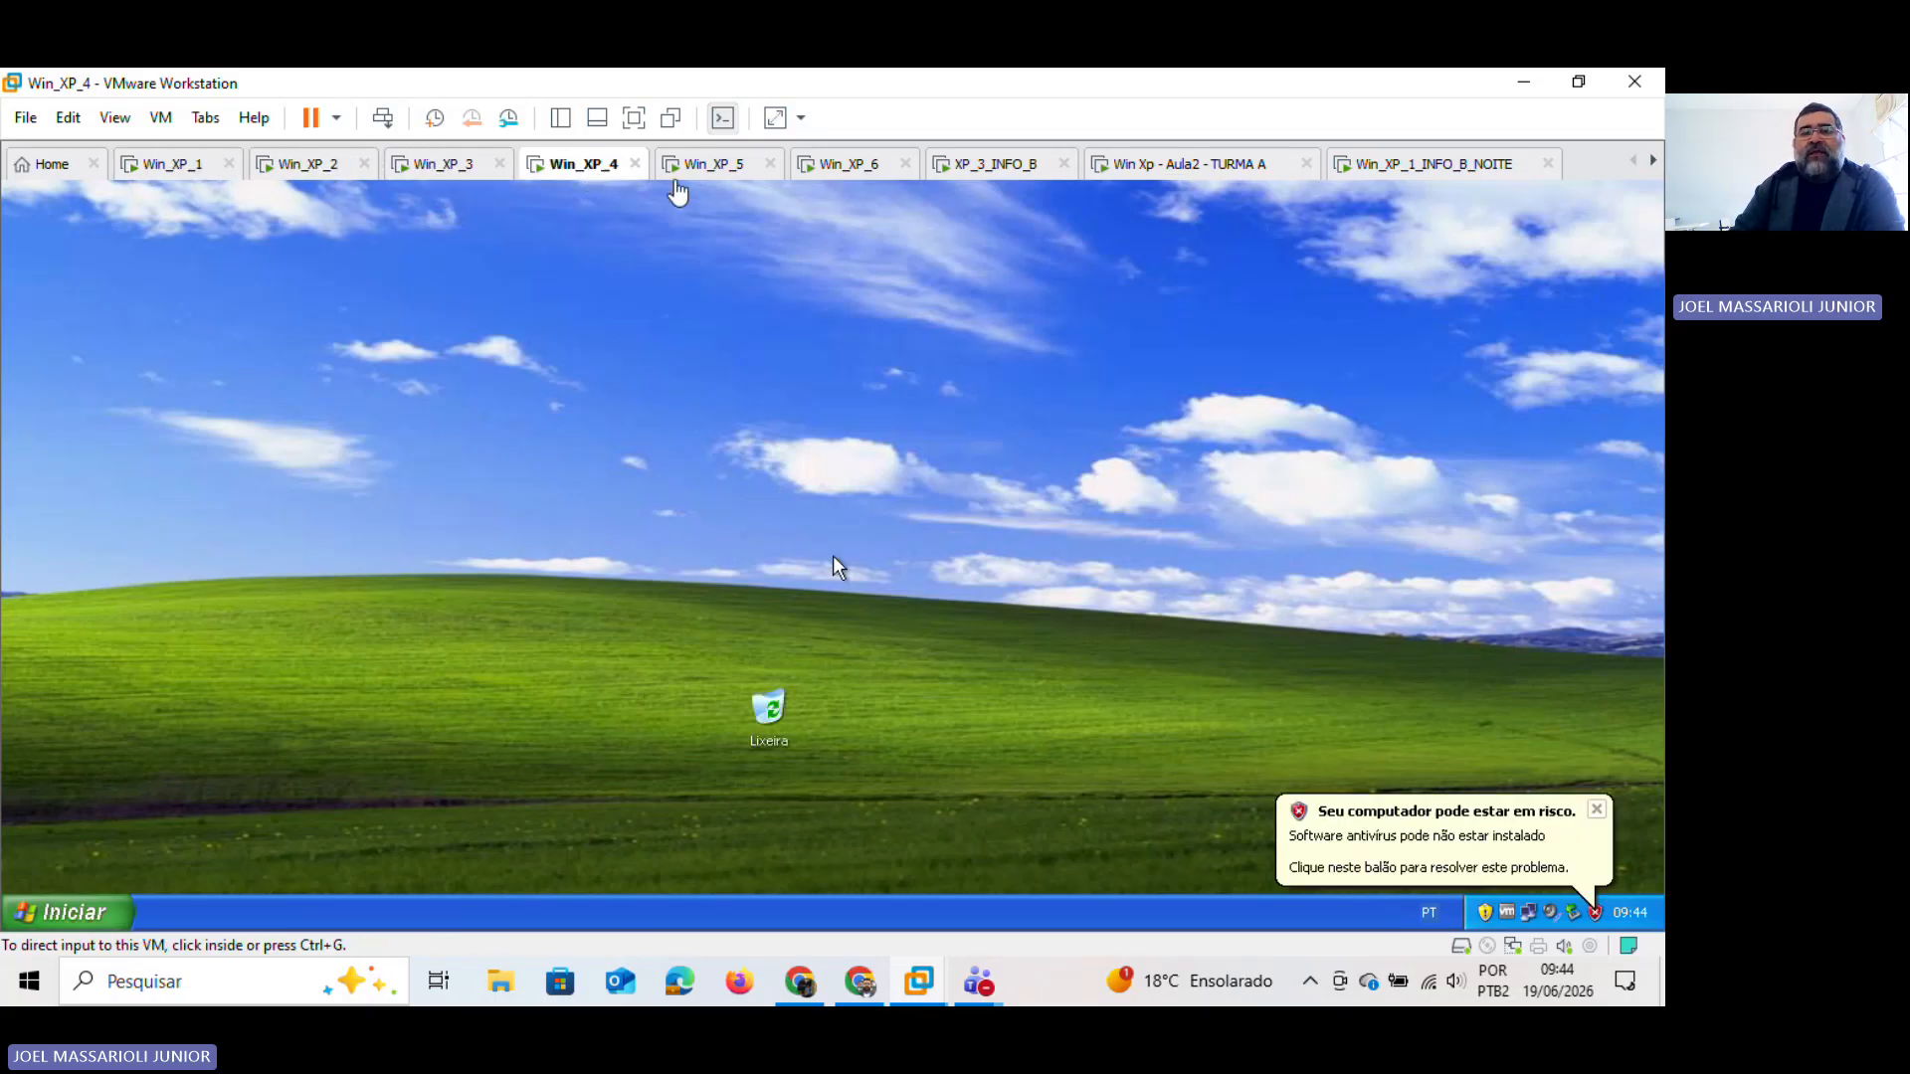
click(704, 175)
click(824, 177)
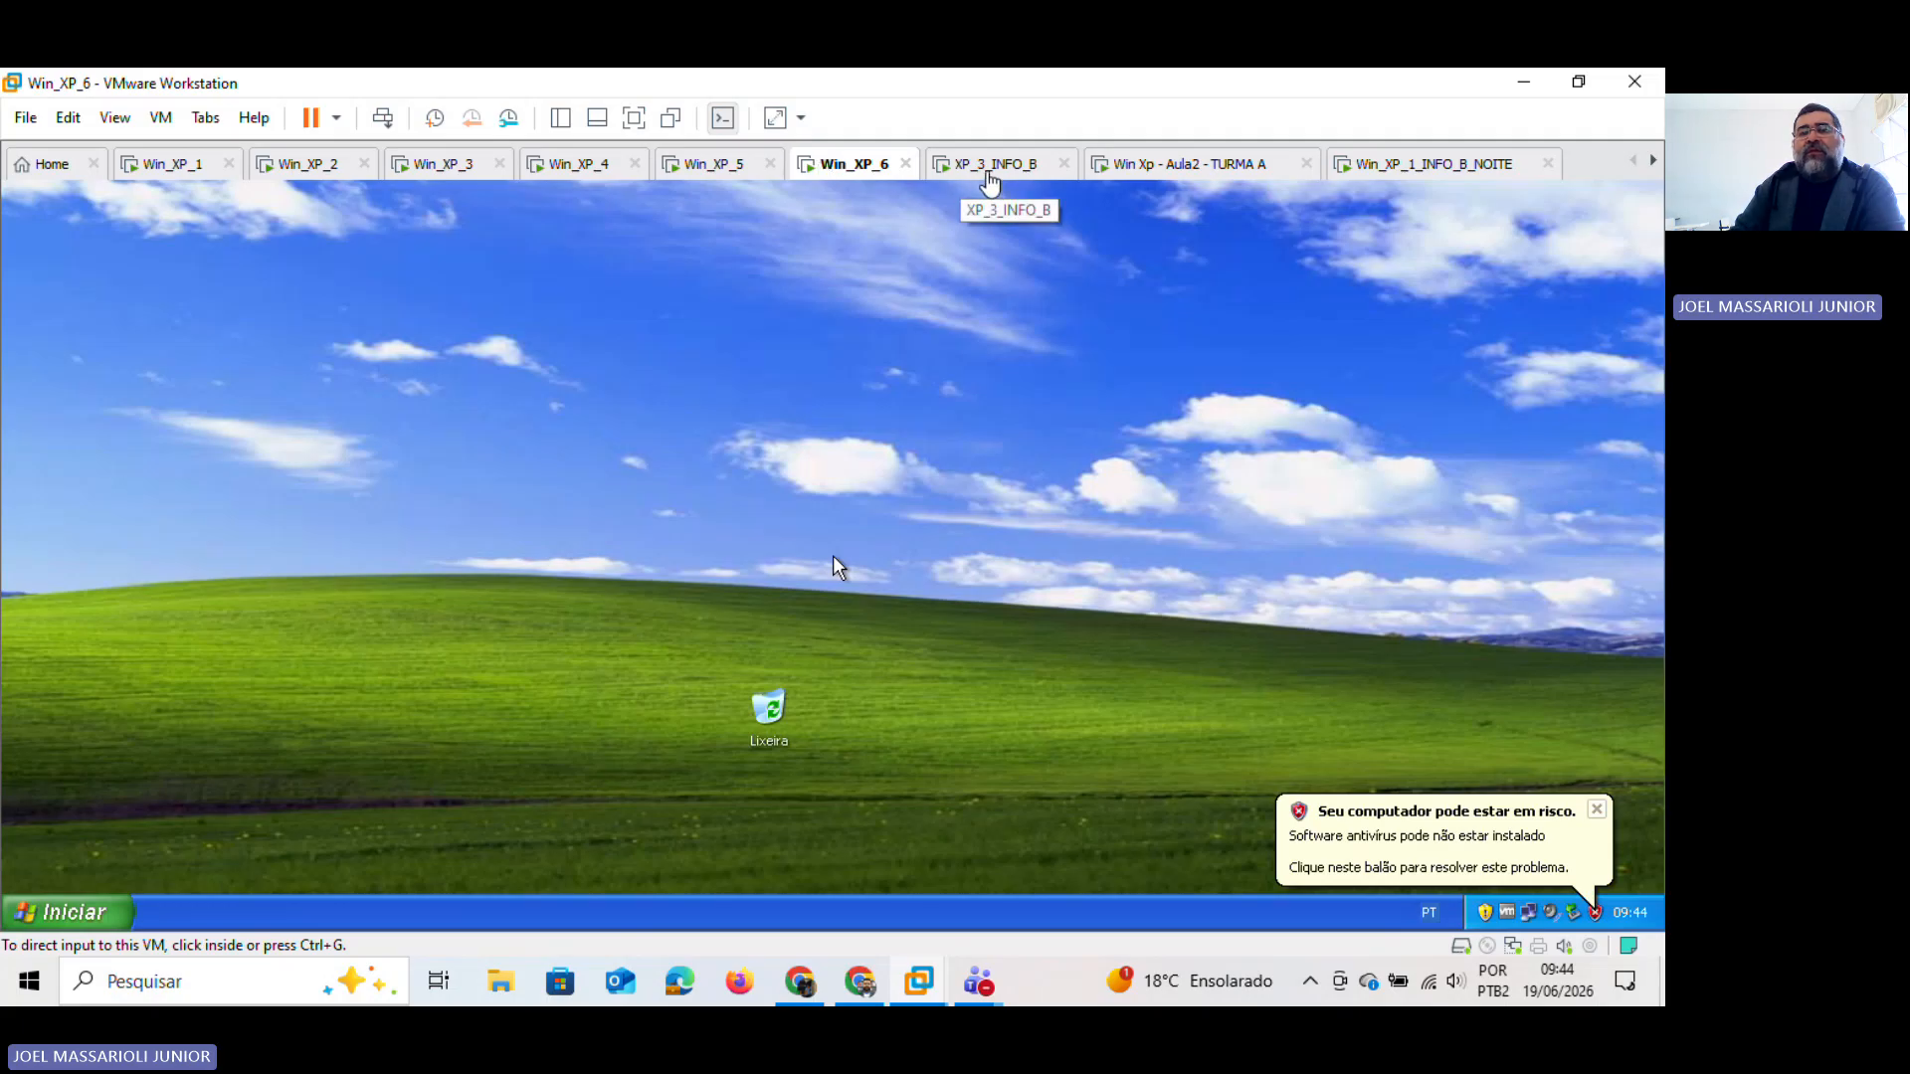
click(989, 179)
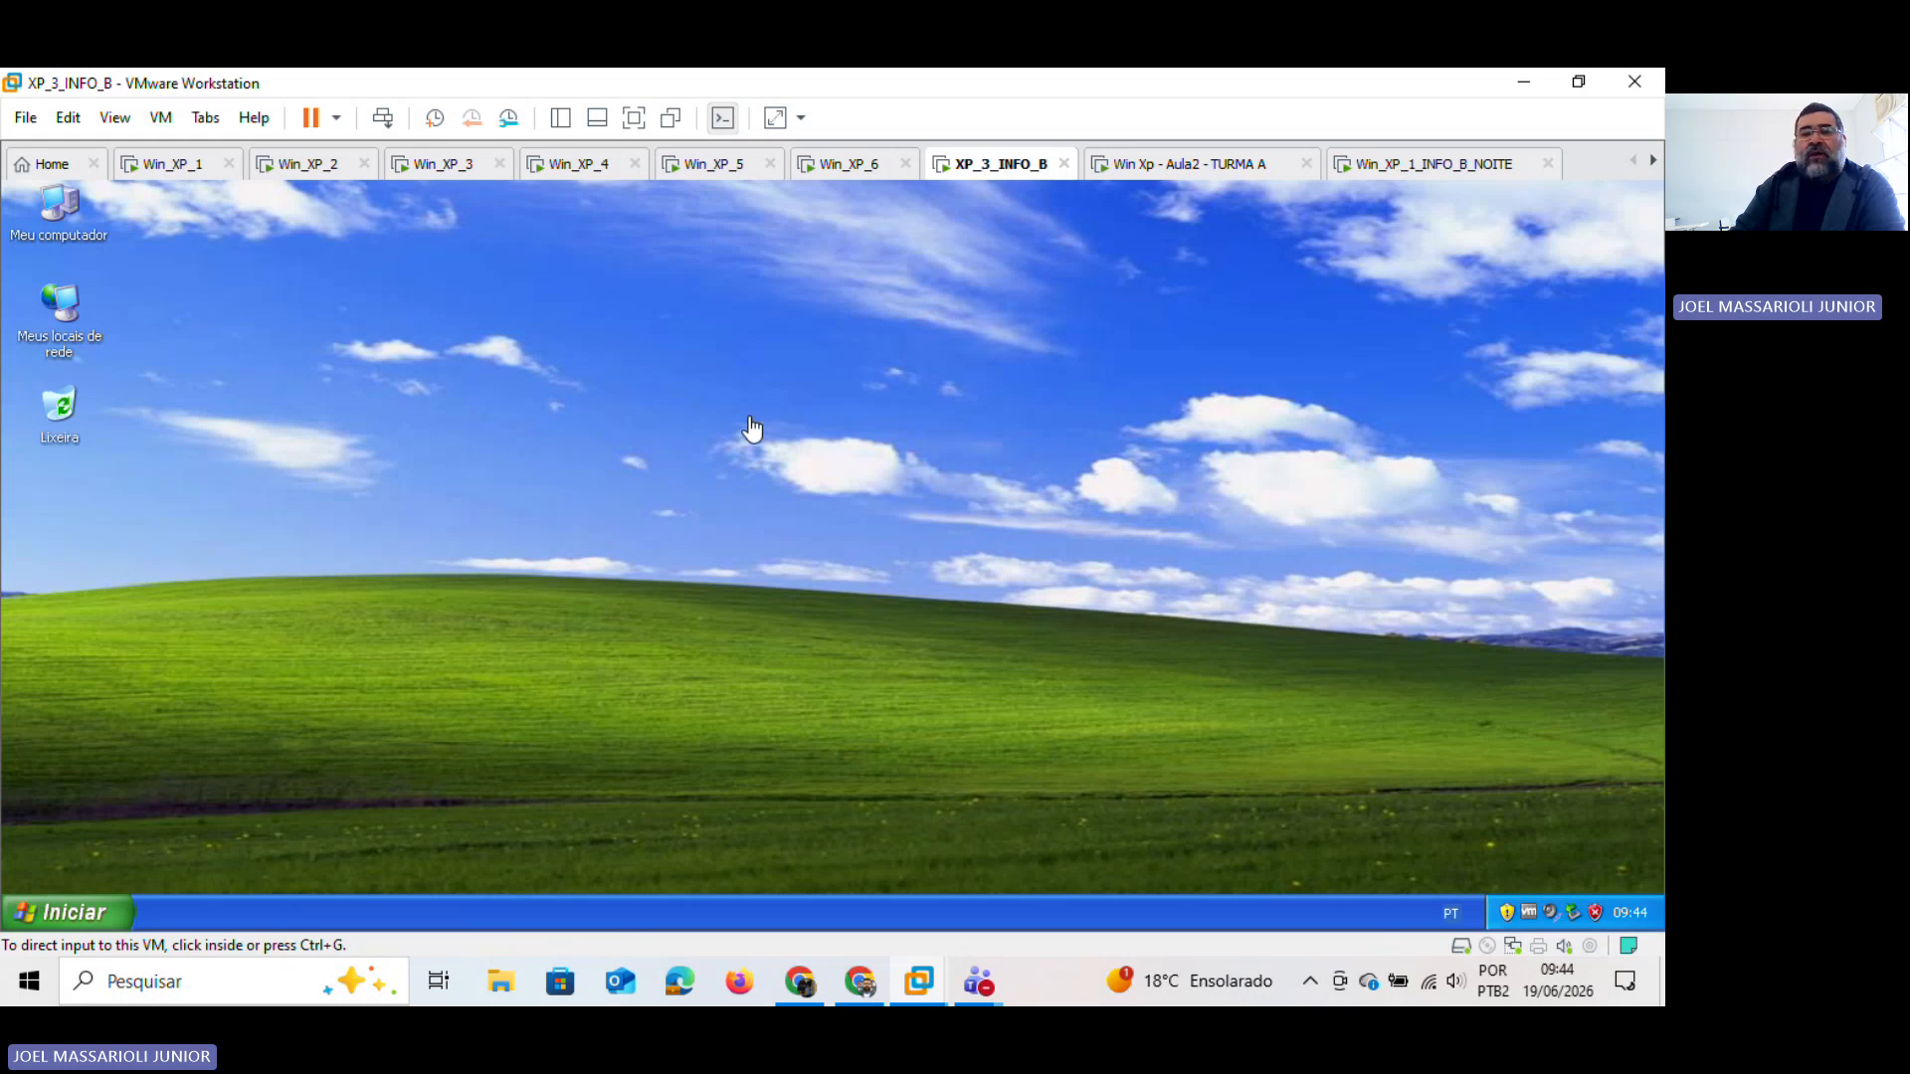
Step: In the Win_XP_1 virtual machine, open Windows Explorer and collapse the Documents and Settings and Disco local (C:) folder branches
click(172, 175)
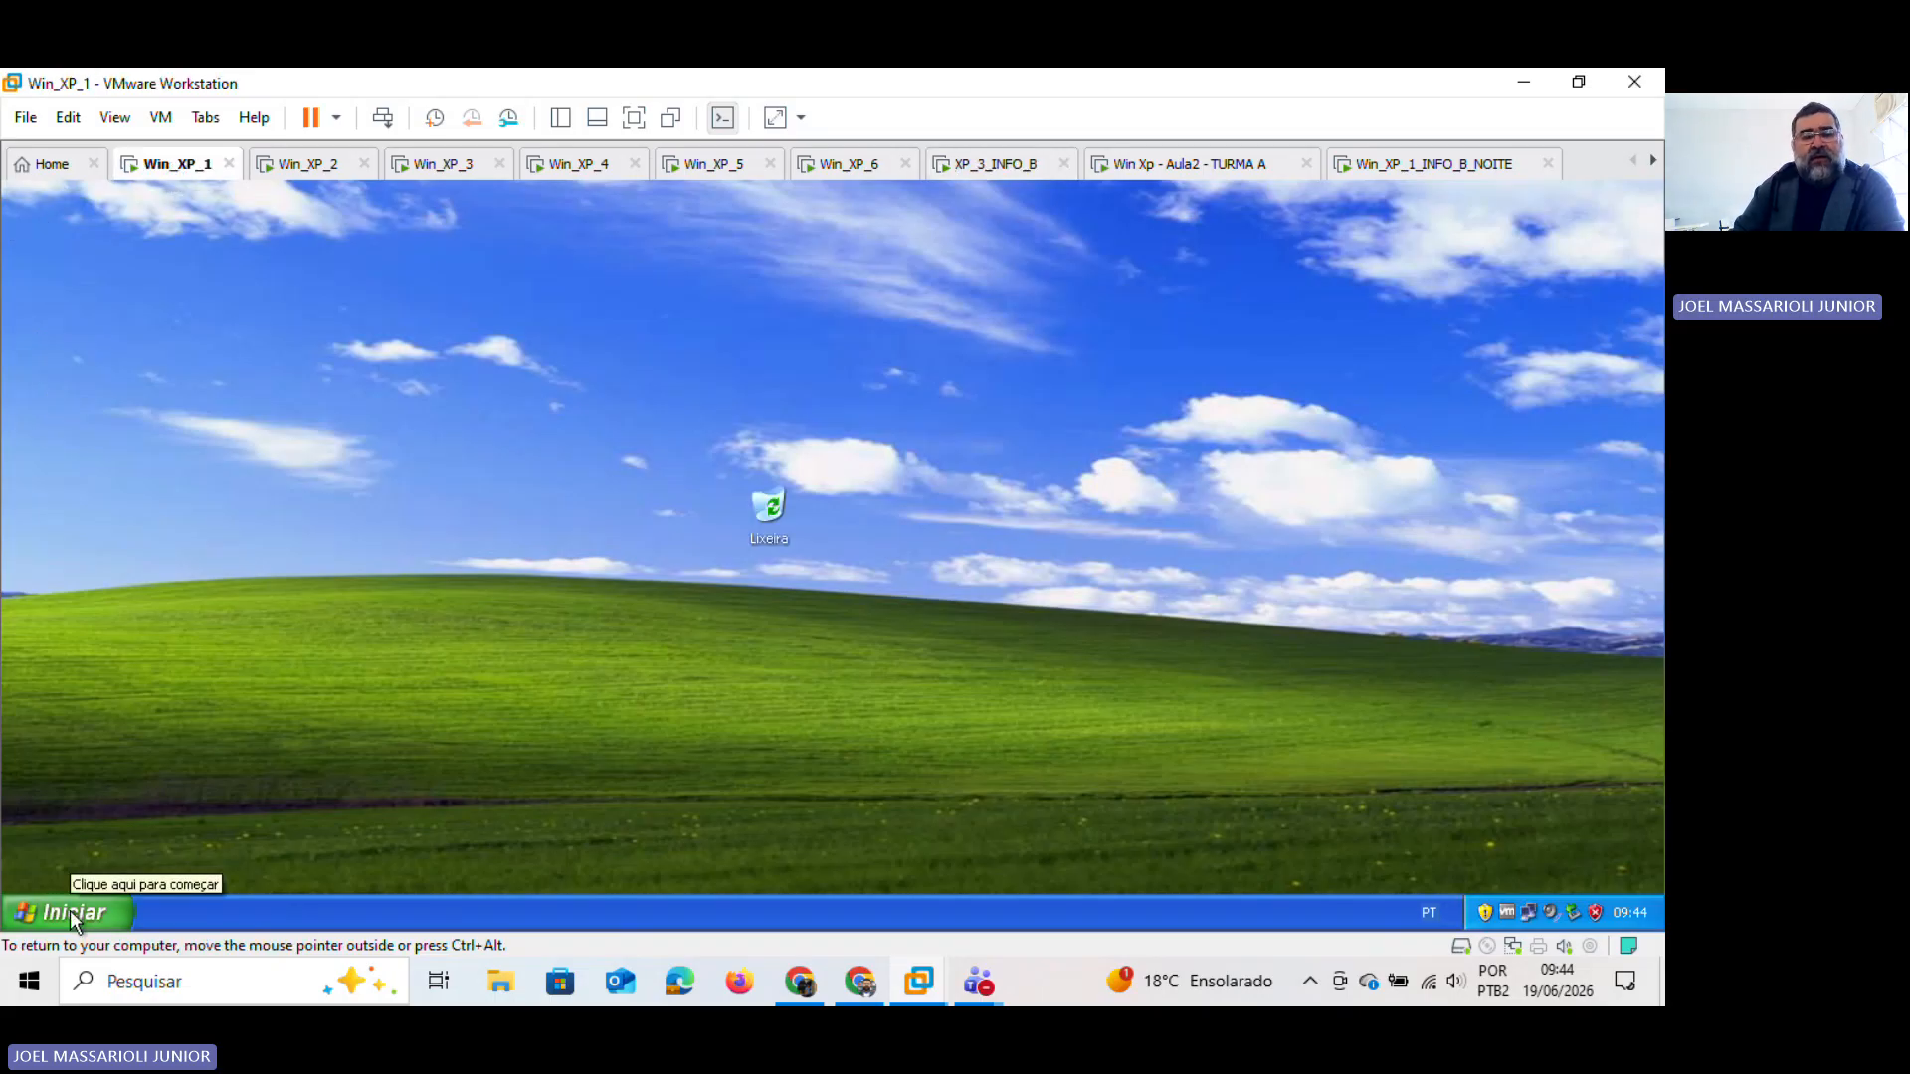
right_click(72, 910)
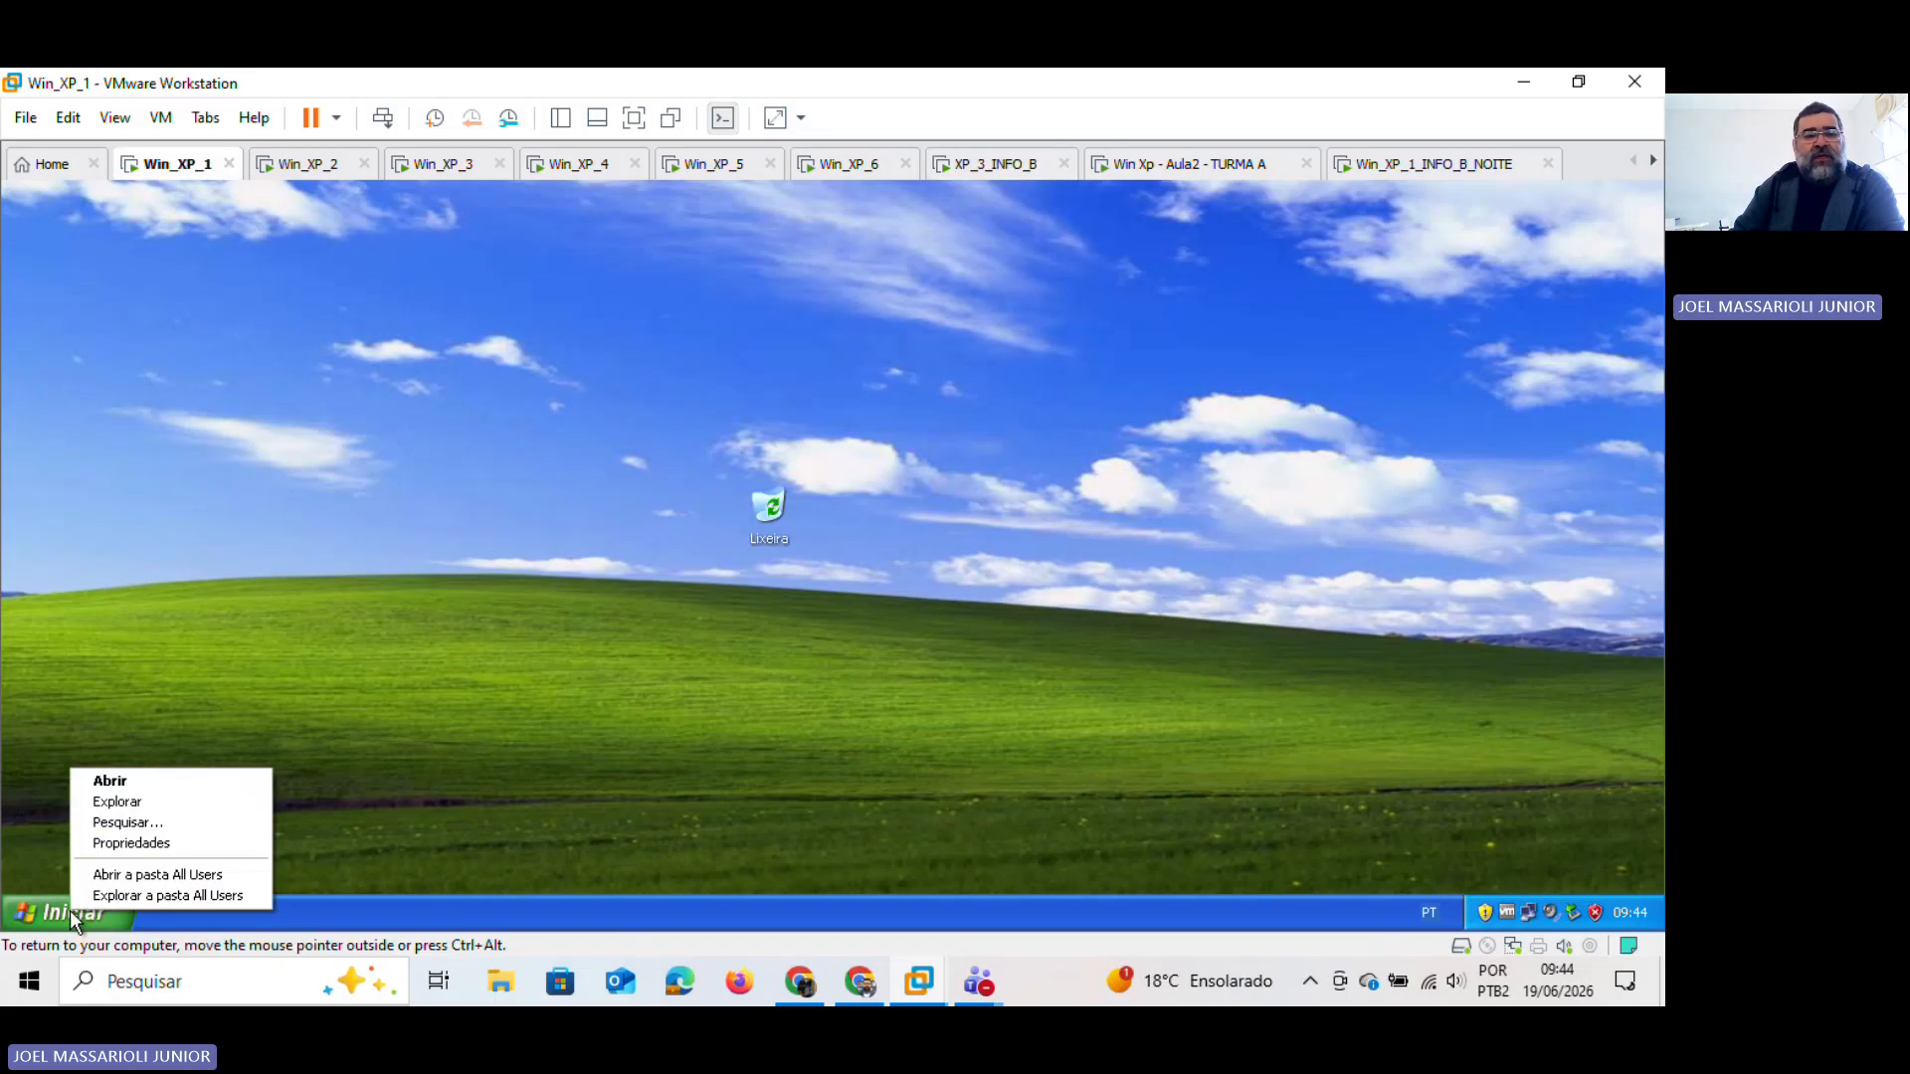
click(151, 804)
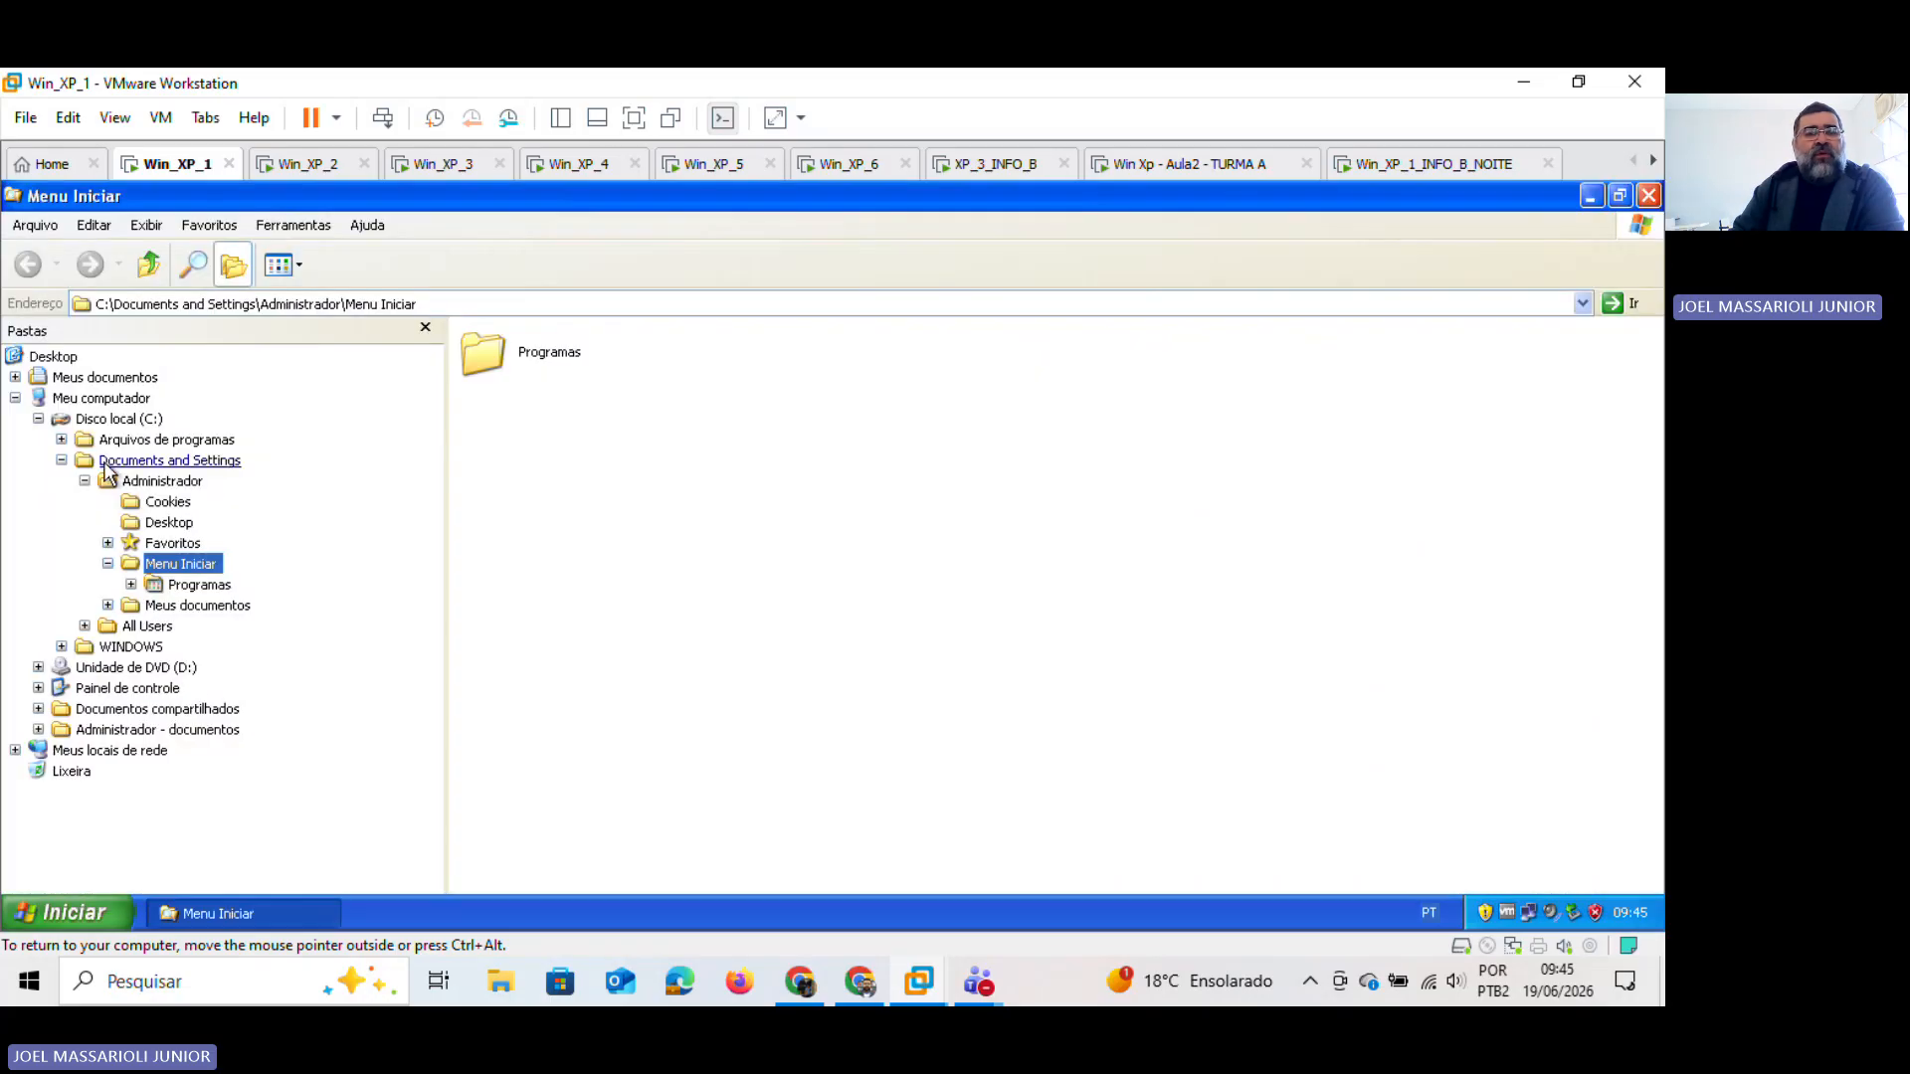
click(62, 461)
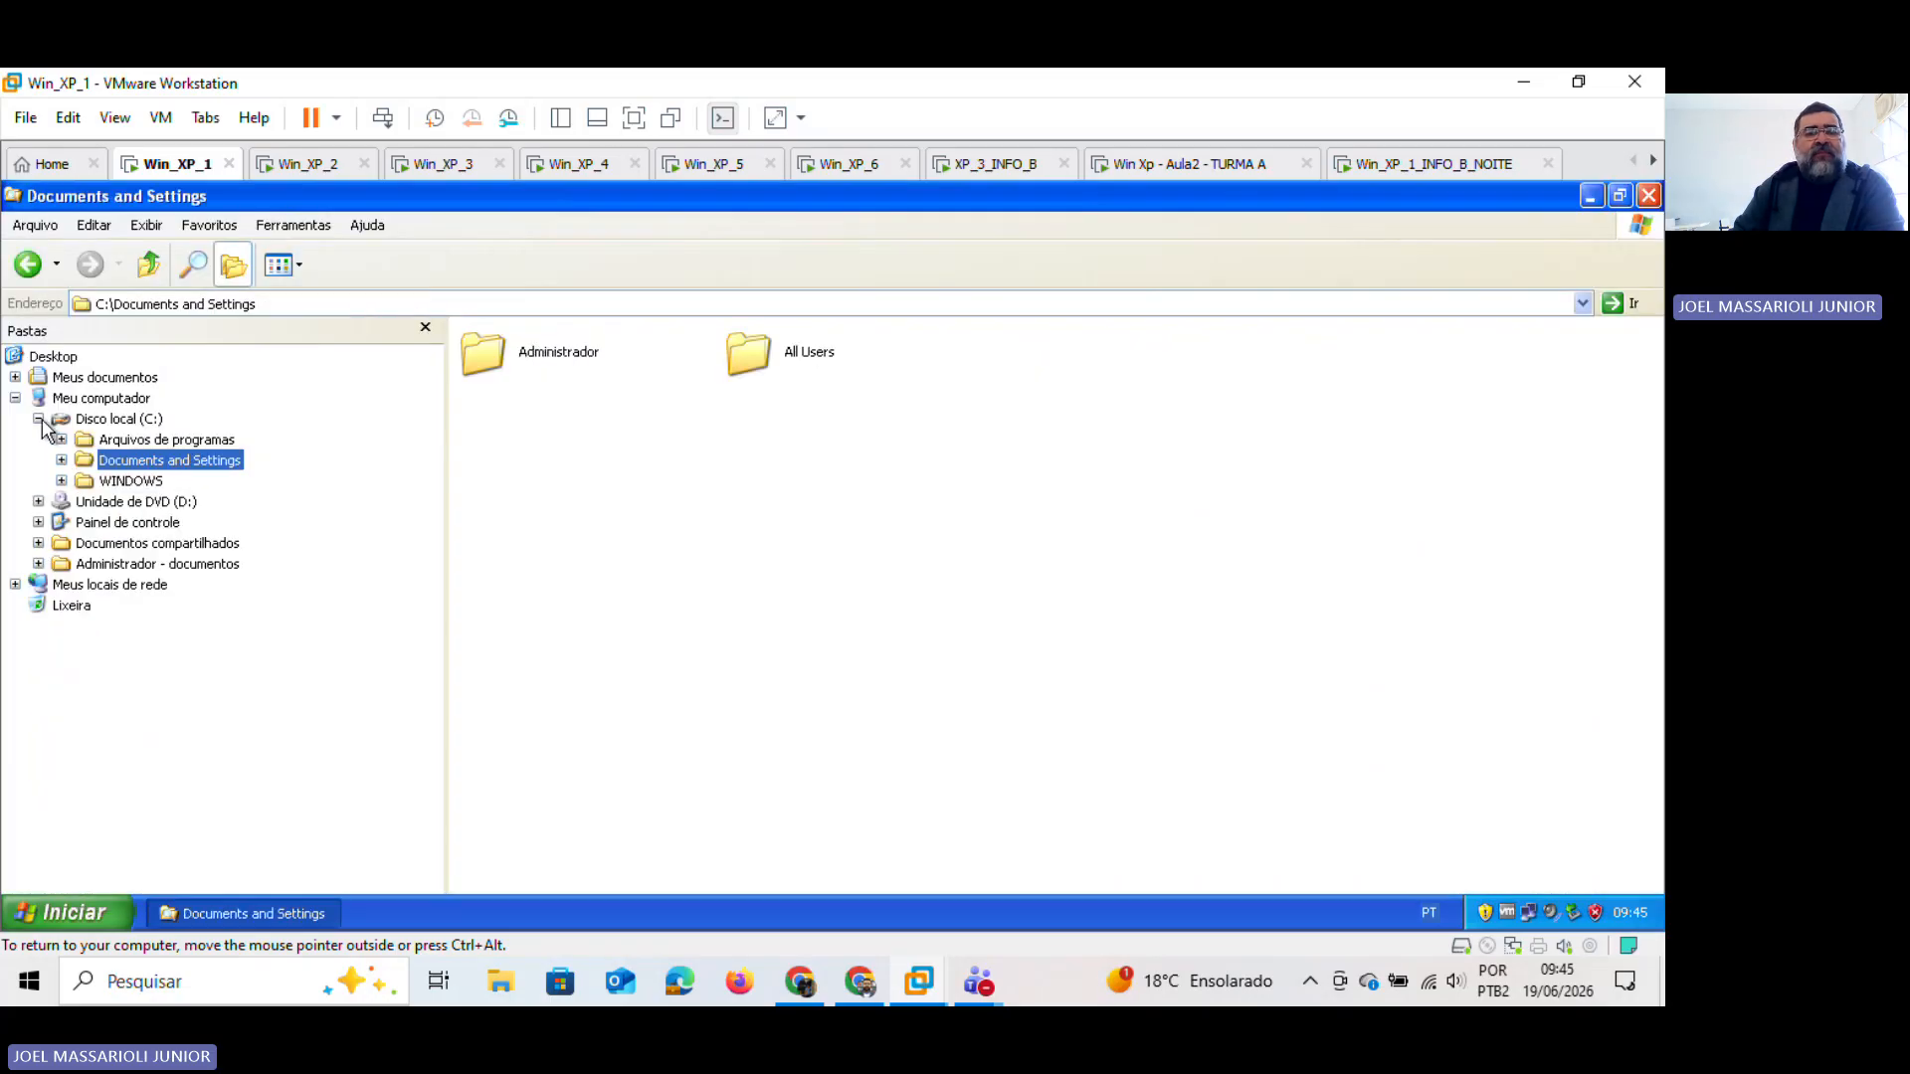
click(38, 419)
Step: Expand Meus locais de rede through Toda a rede and Rede Microsoft Windows to the computers of the Etec workgroup
click(15, 524)
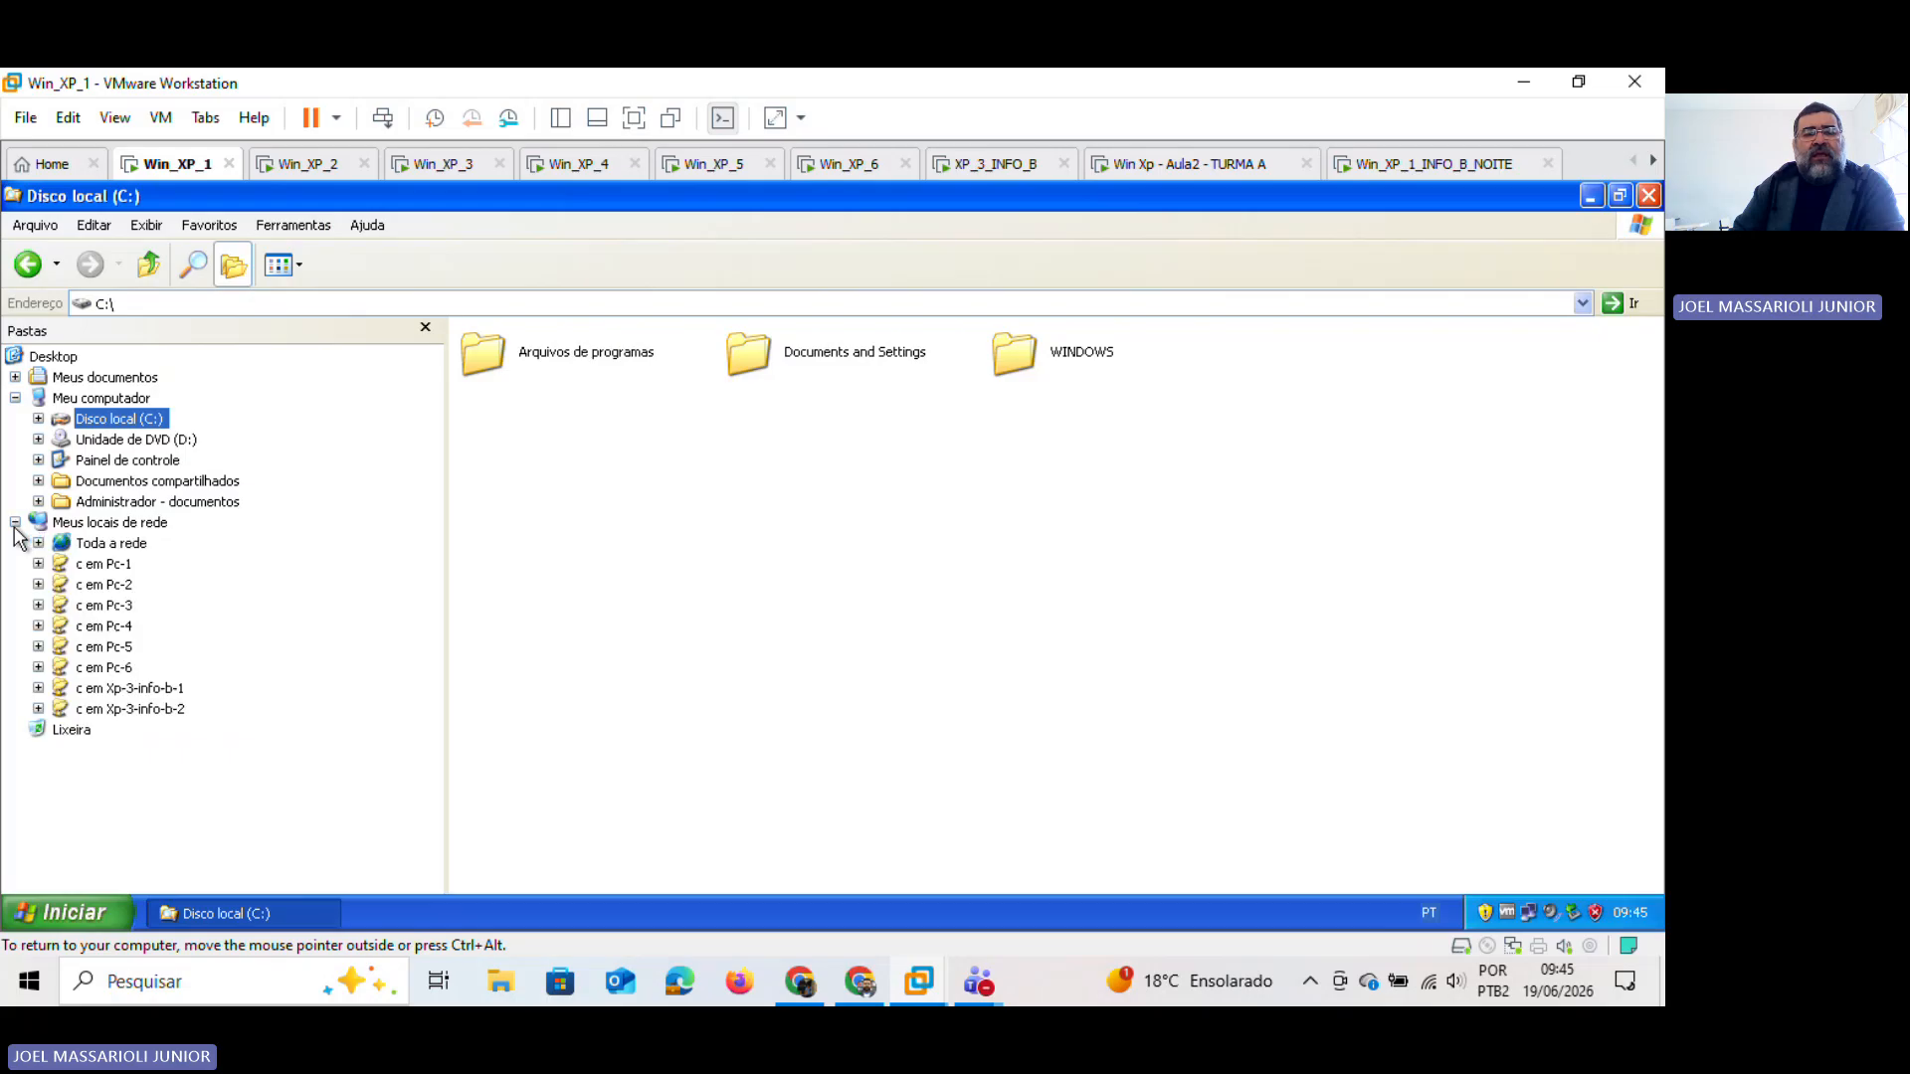
click(38, 543)
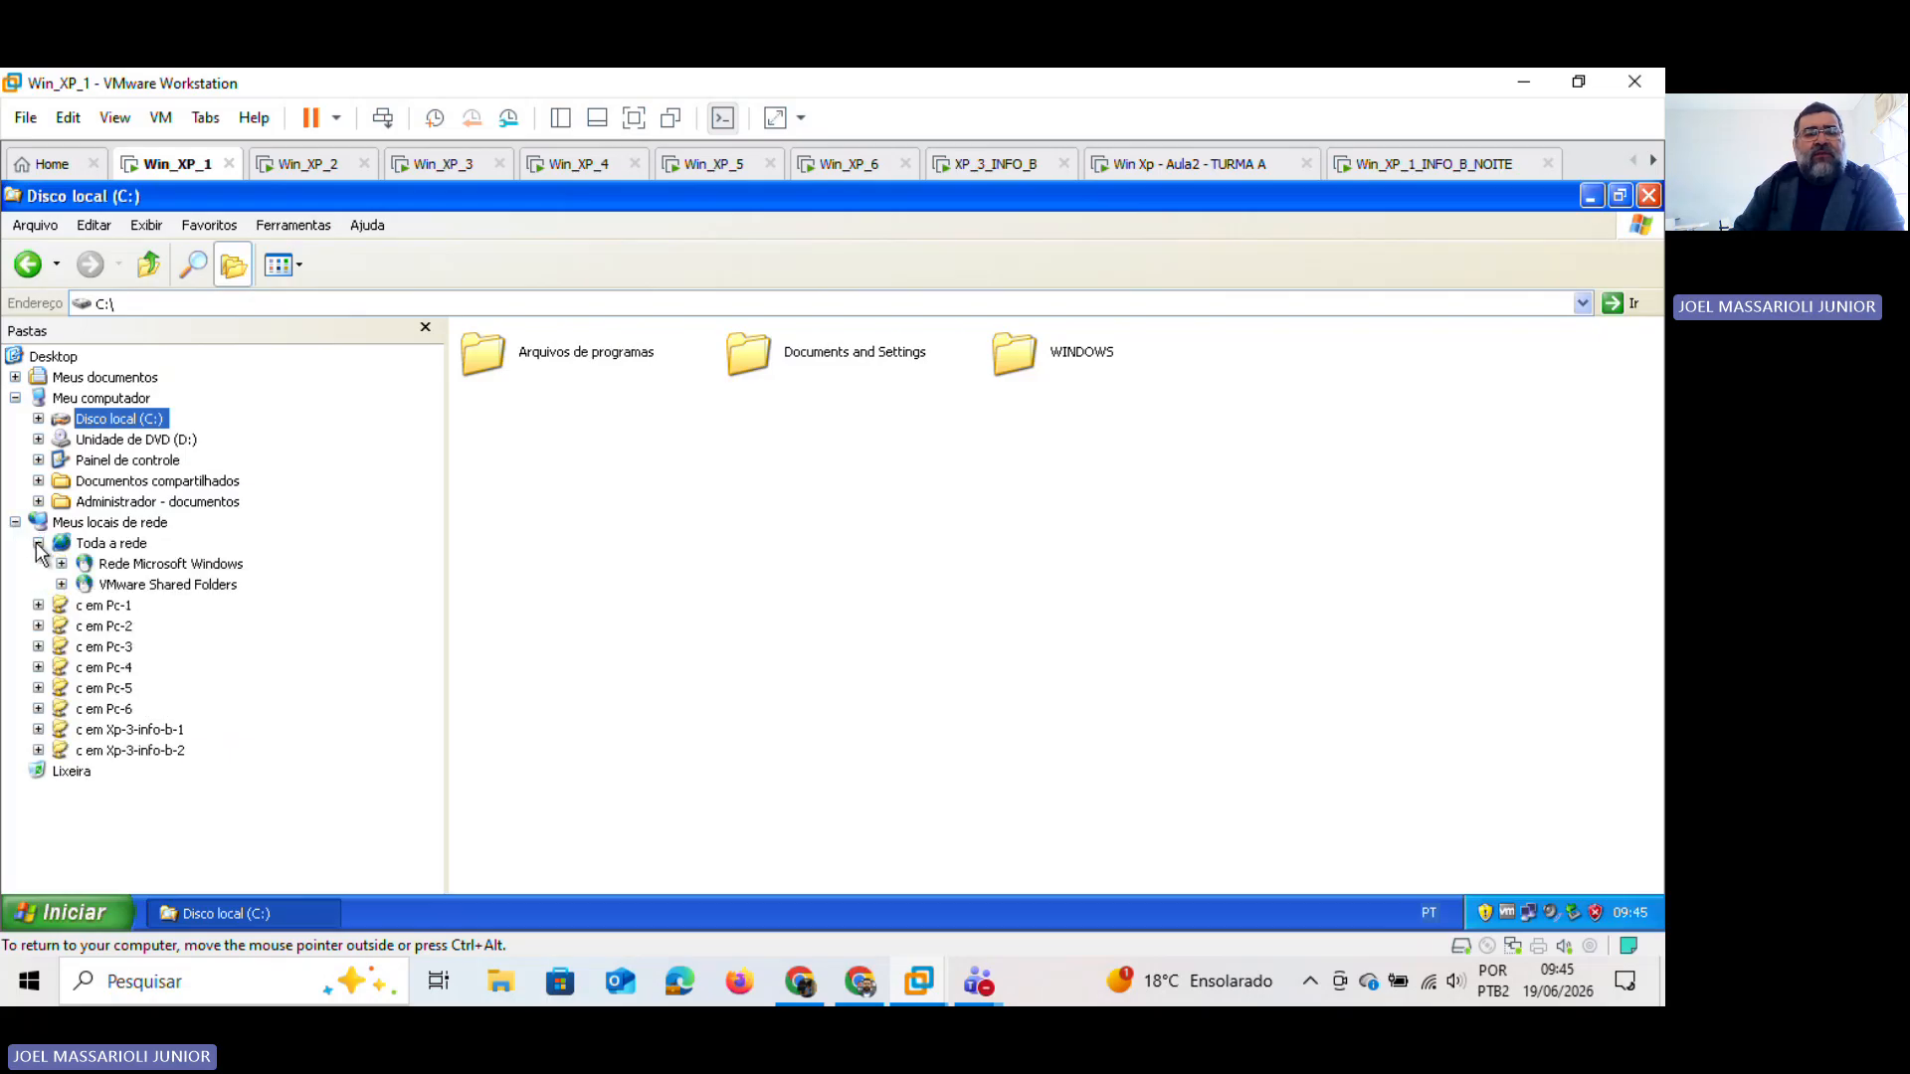
click(61, 564)
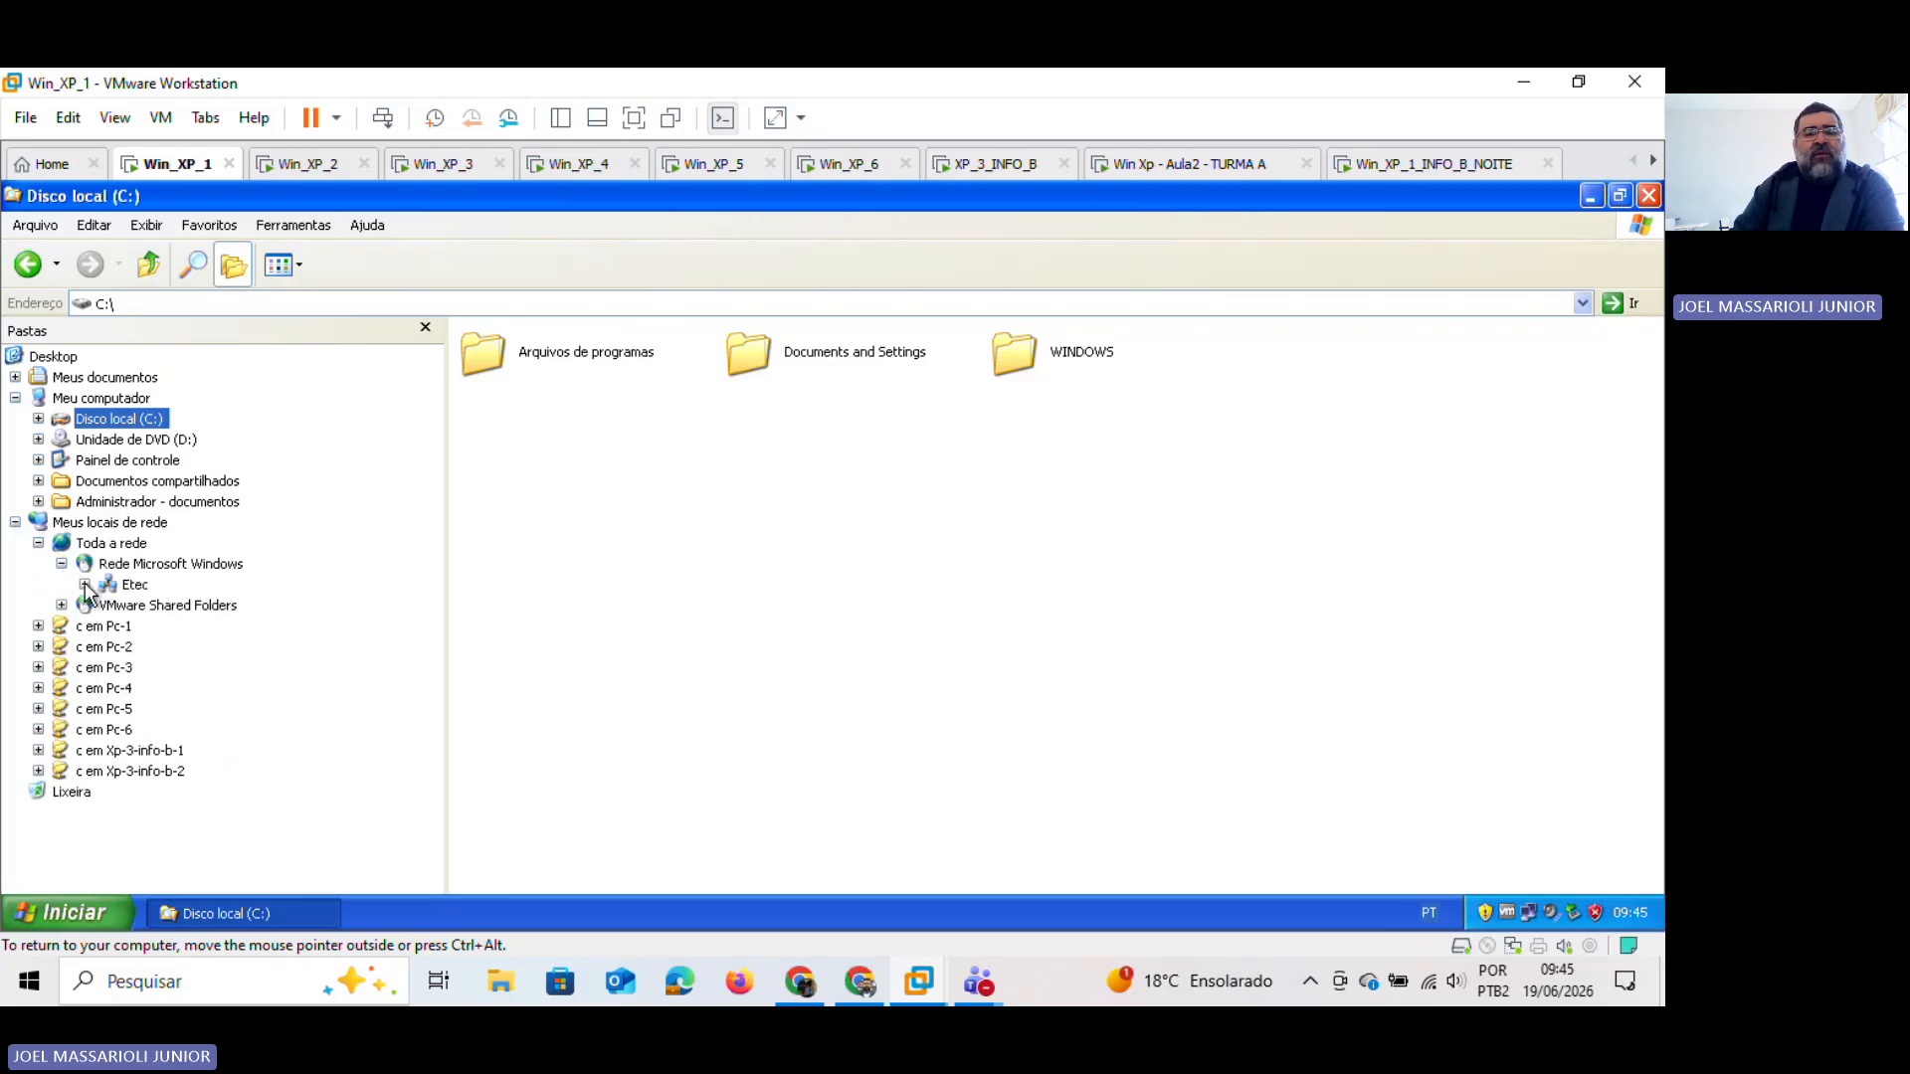
click(85, 585)
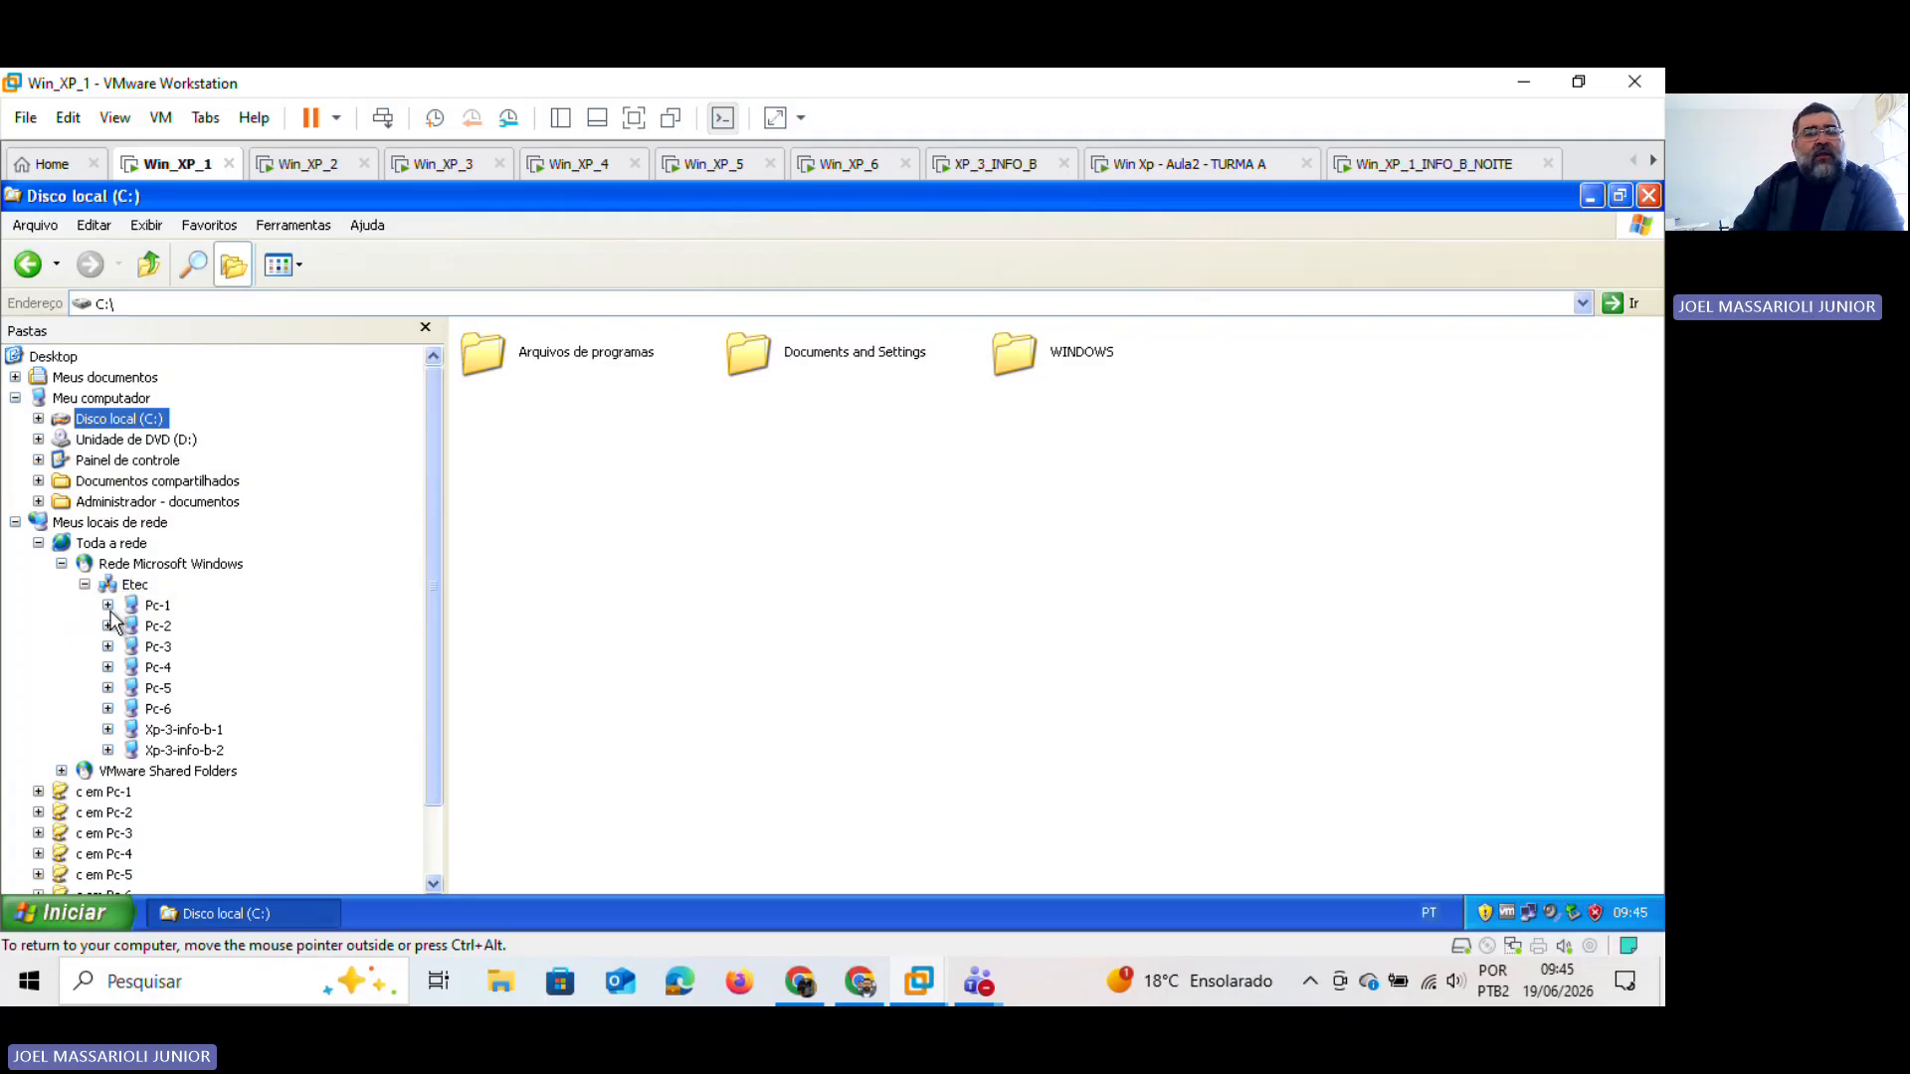
Step: View the contents of the shared C drives on Pc-1, Pc-2 and Xp-3-info-b-1 in the Etec workgroup
click(108, 605)
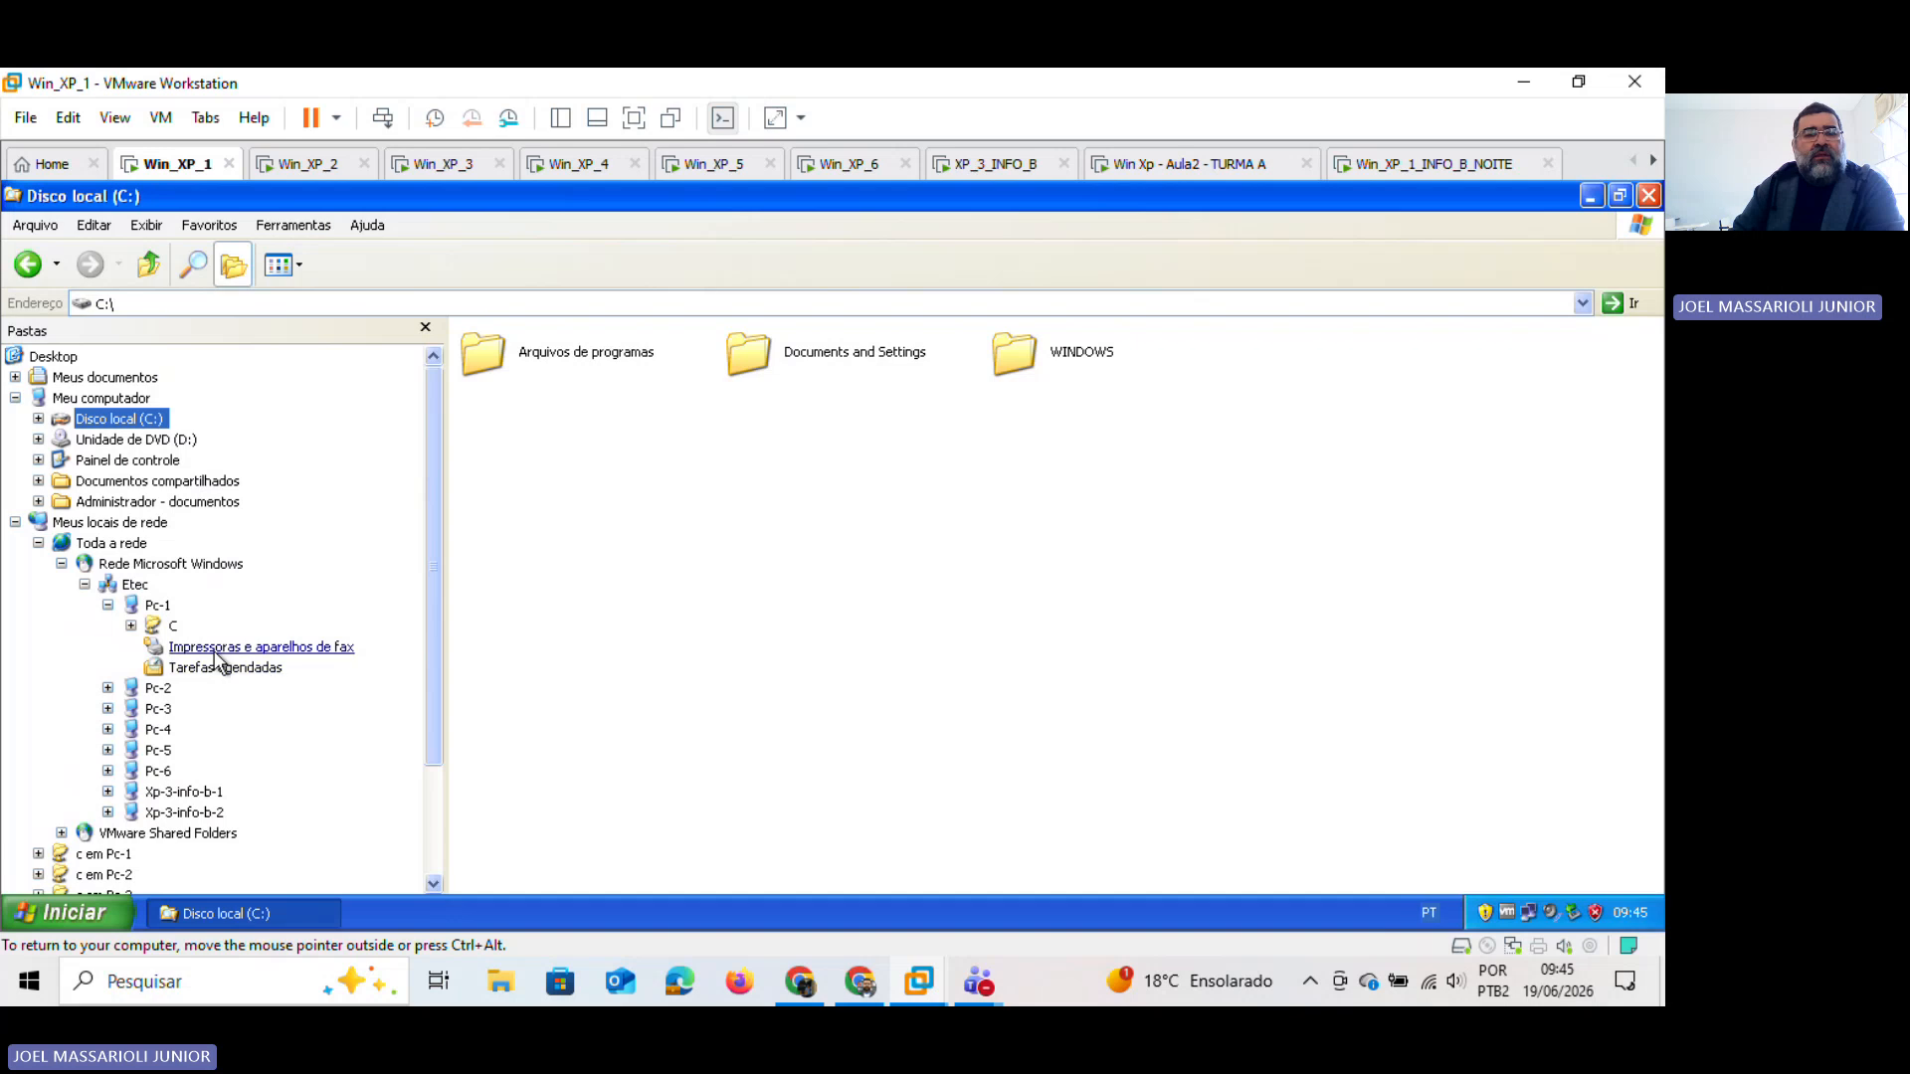
click(167, 626)
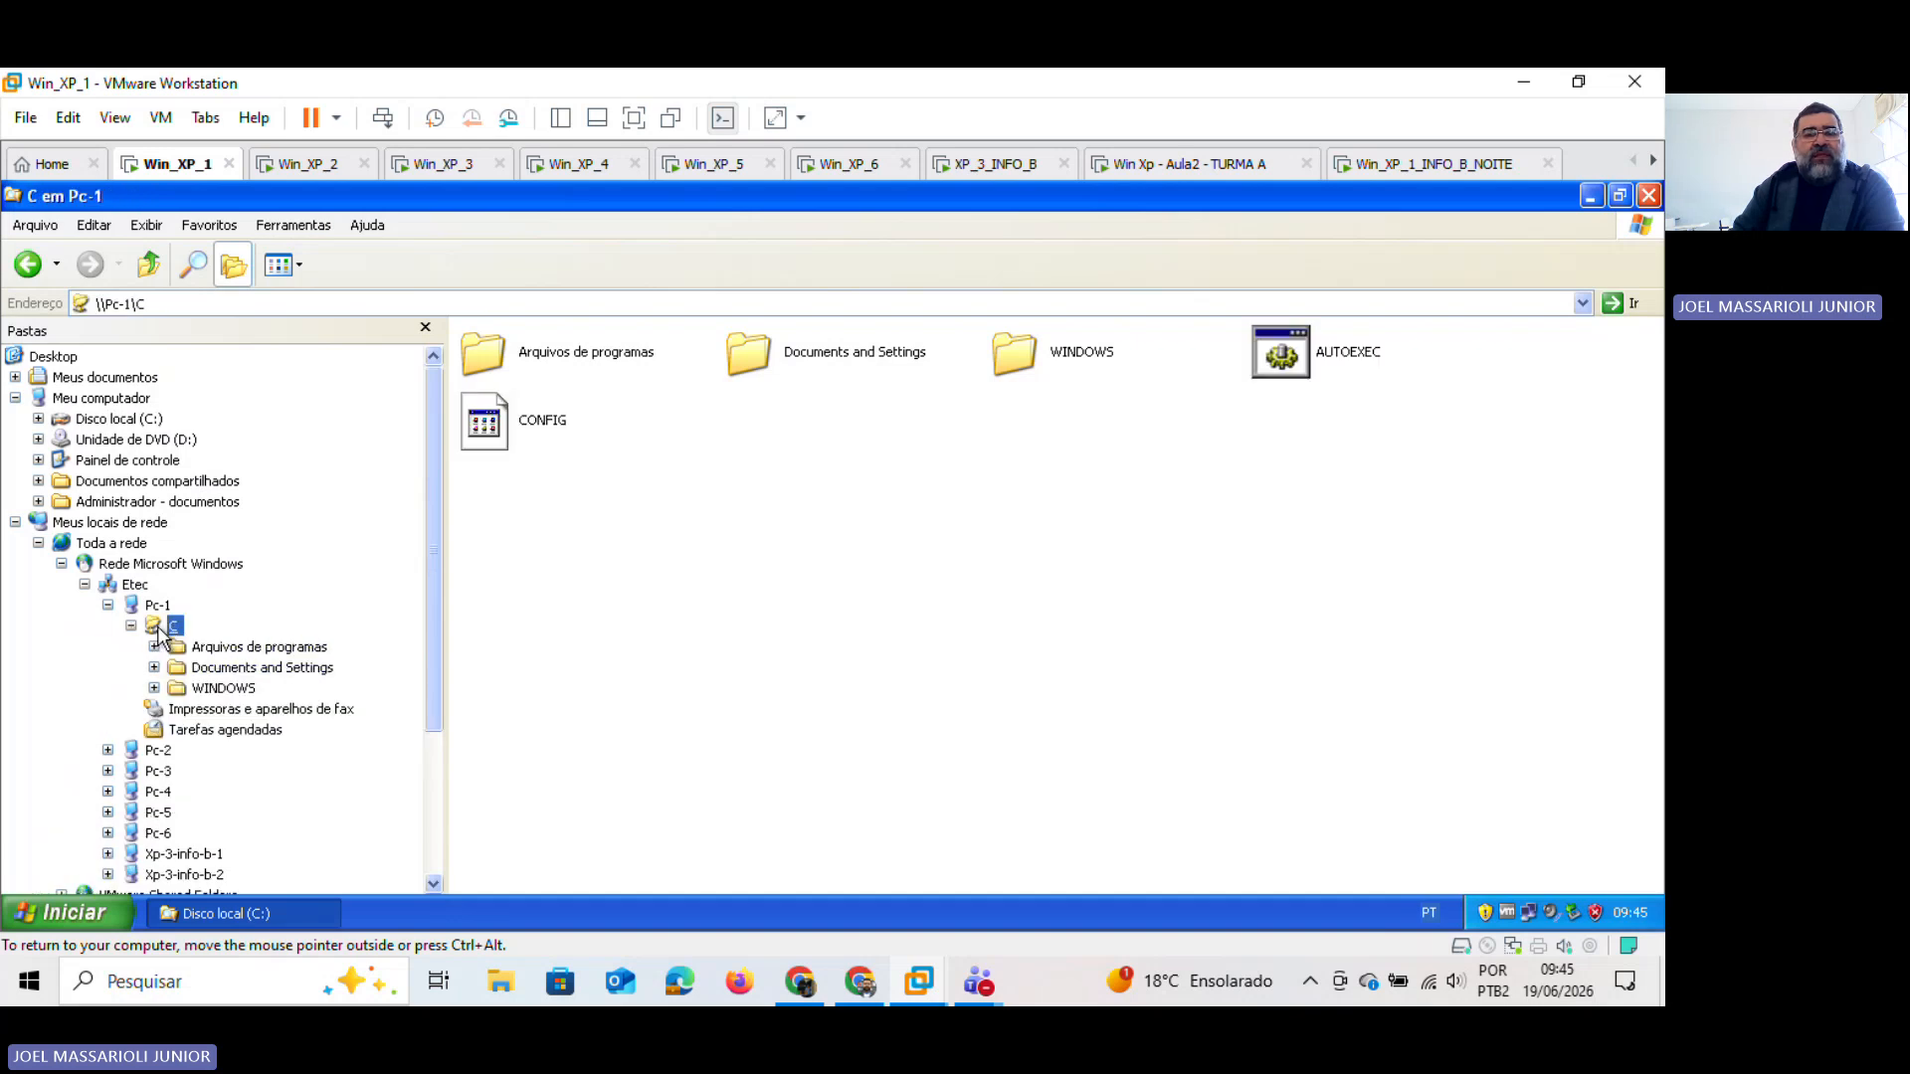
click(109, 751)
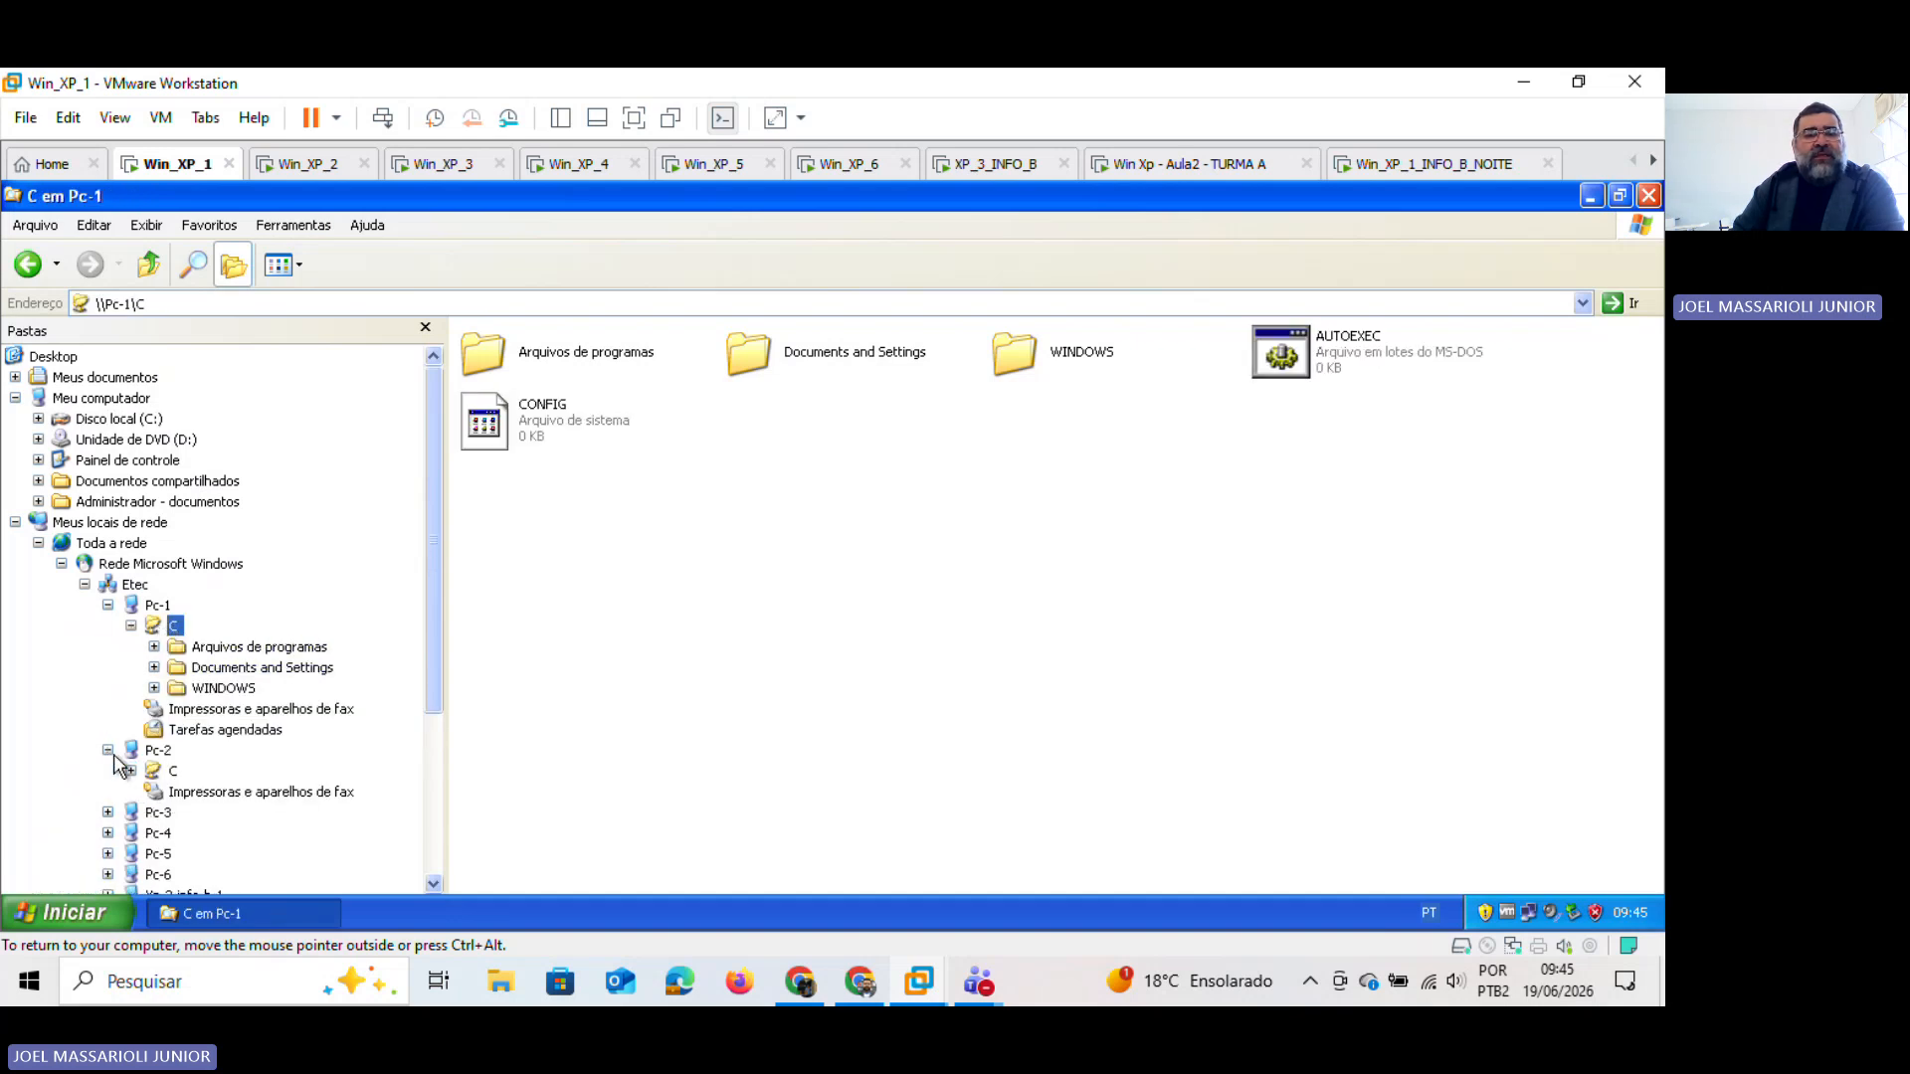
click(173, 771)
drag(437, 485, 404, 653)
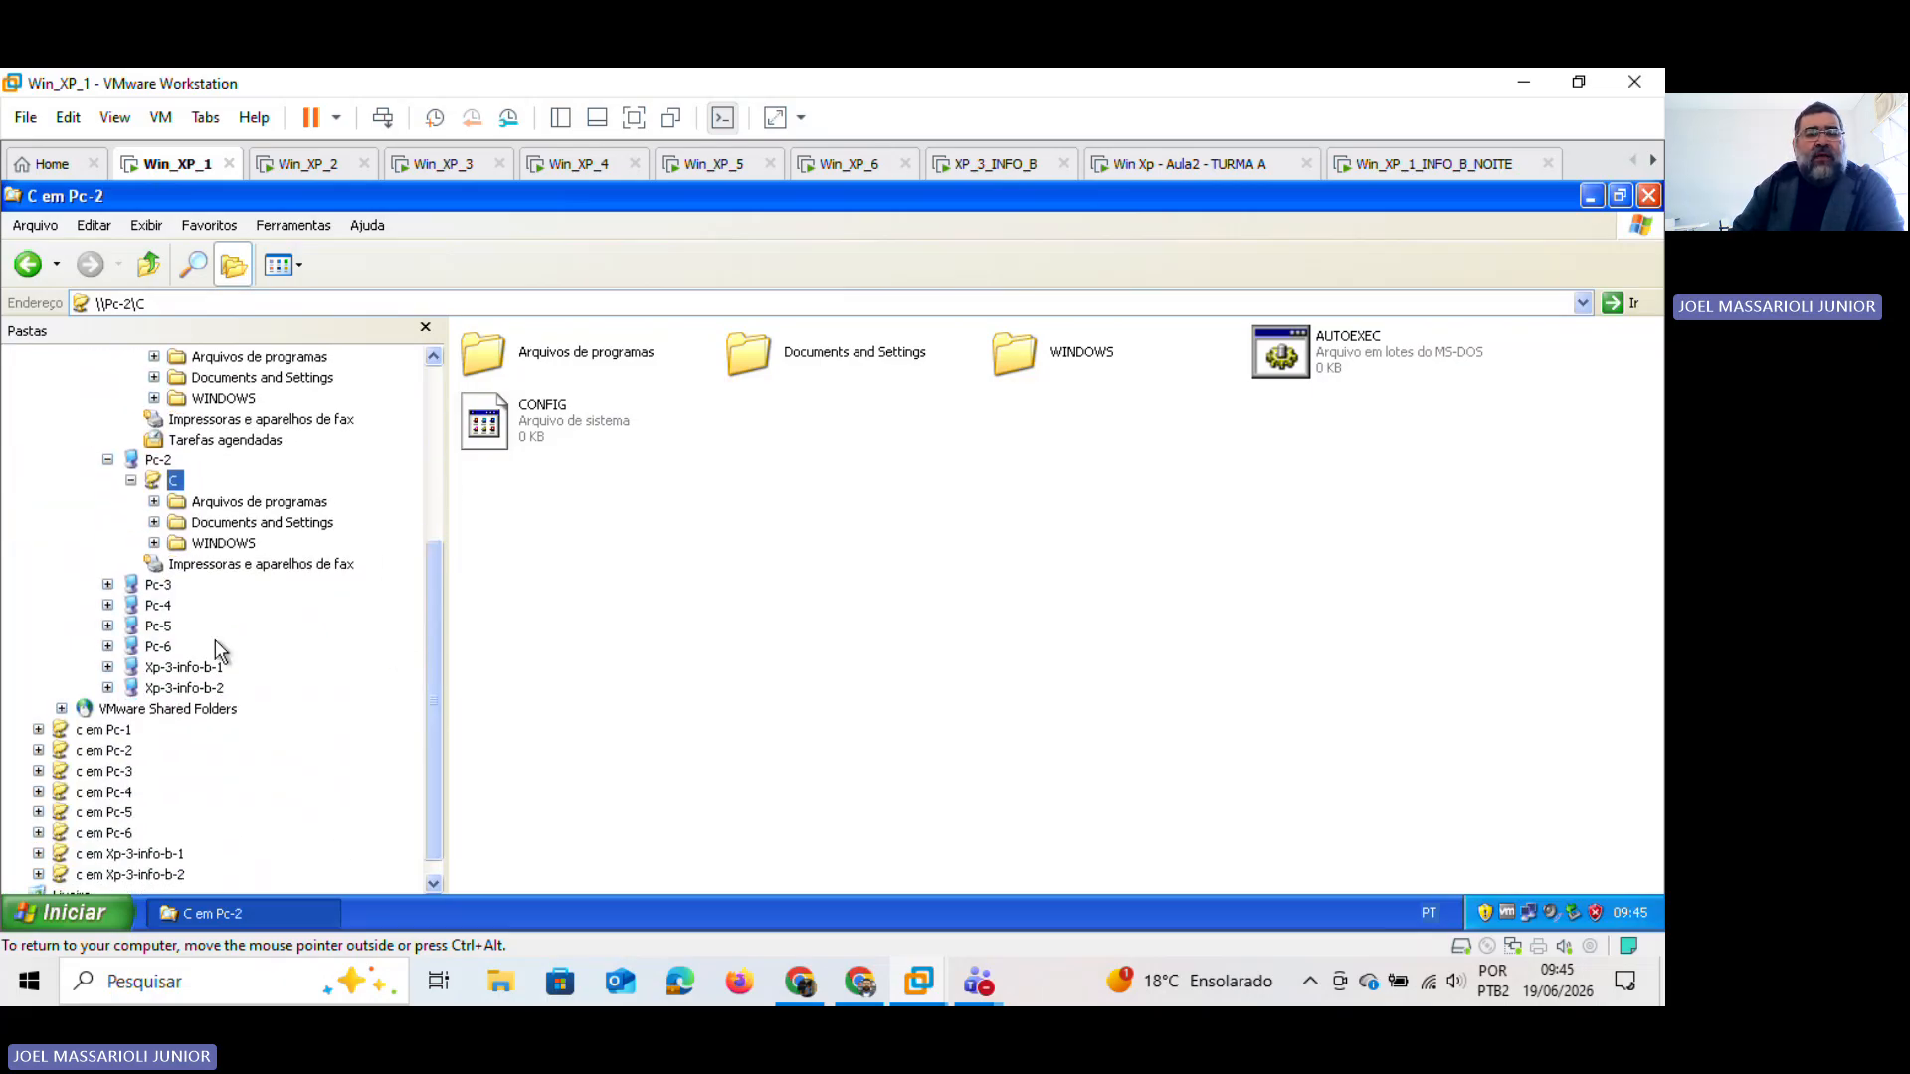
click(179, 667)
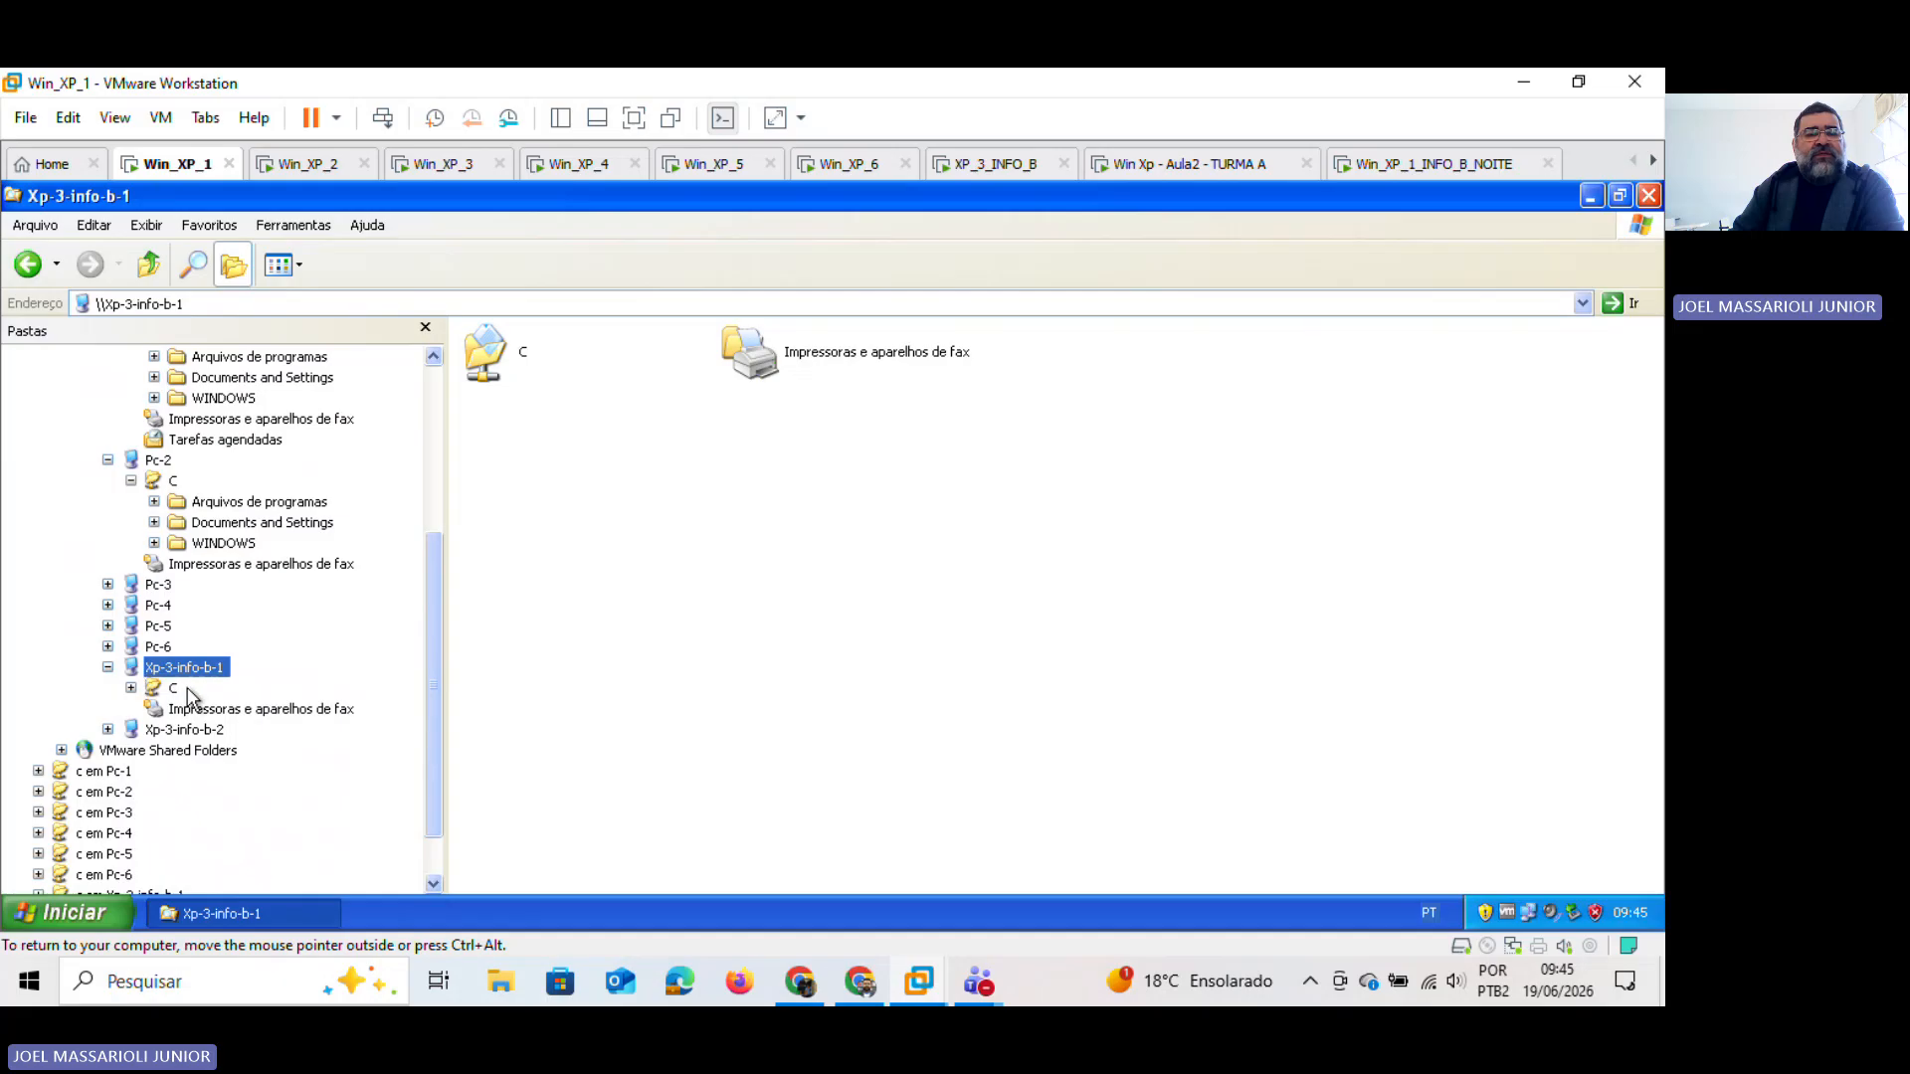
click(173, 688)
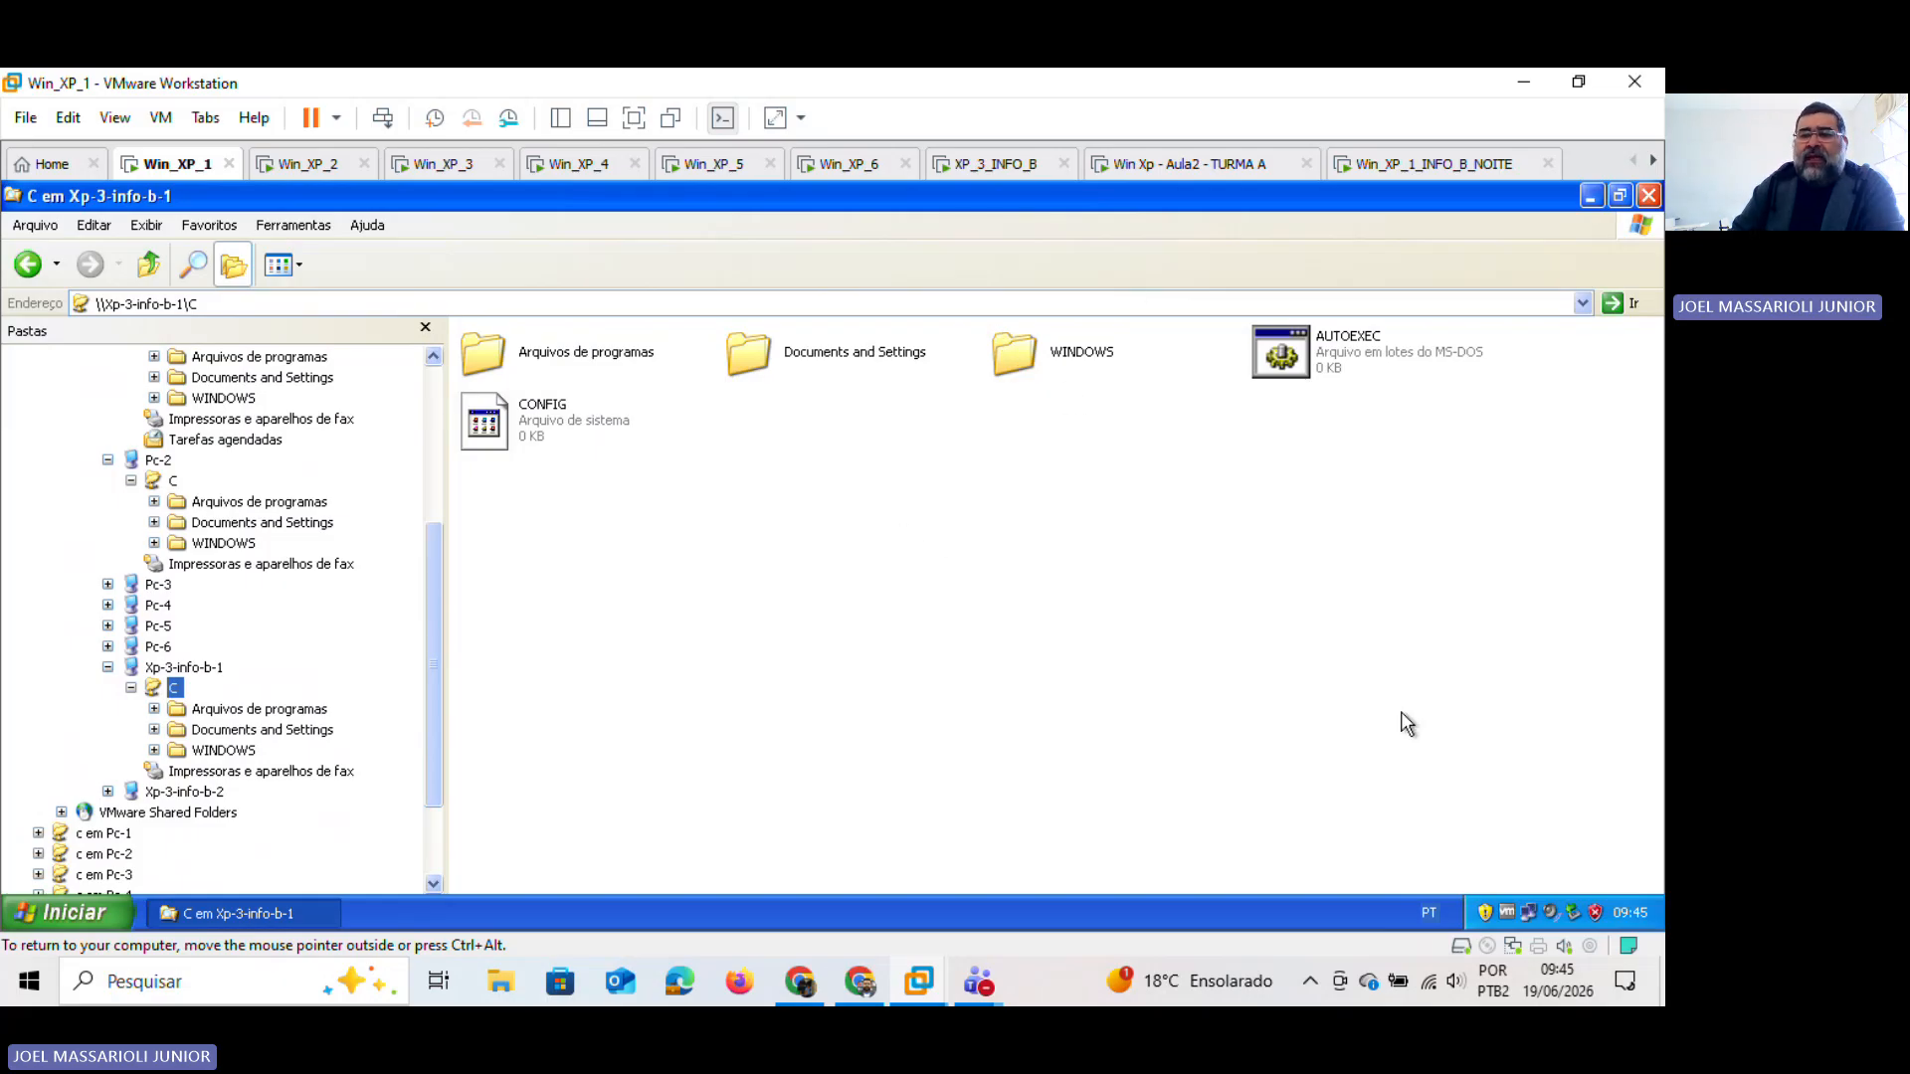
Step: Open the local network connection's status and properties, and move the properties window beside the status window to examine its items
double_click(1530, 913)
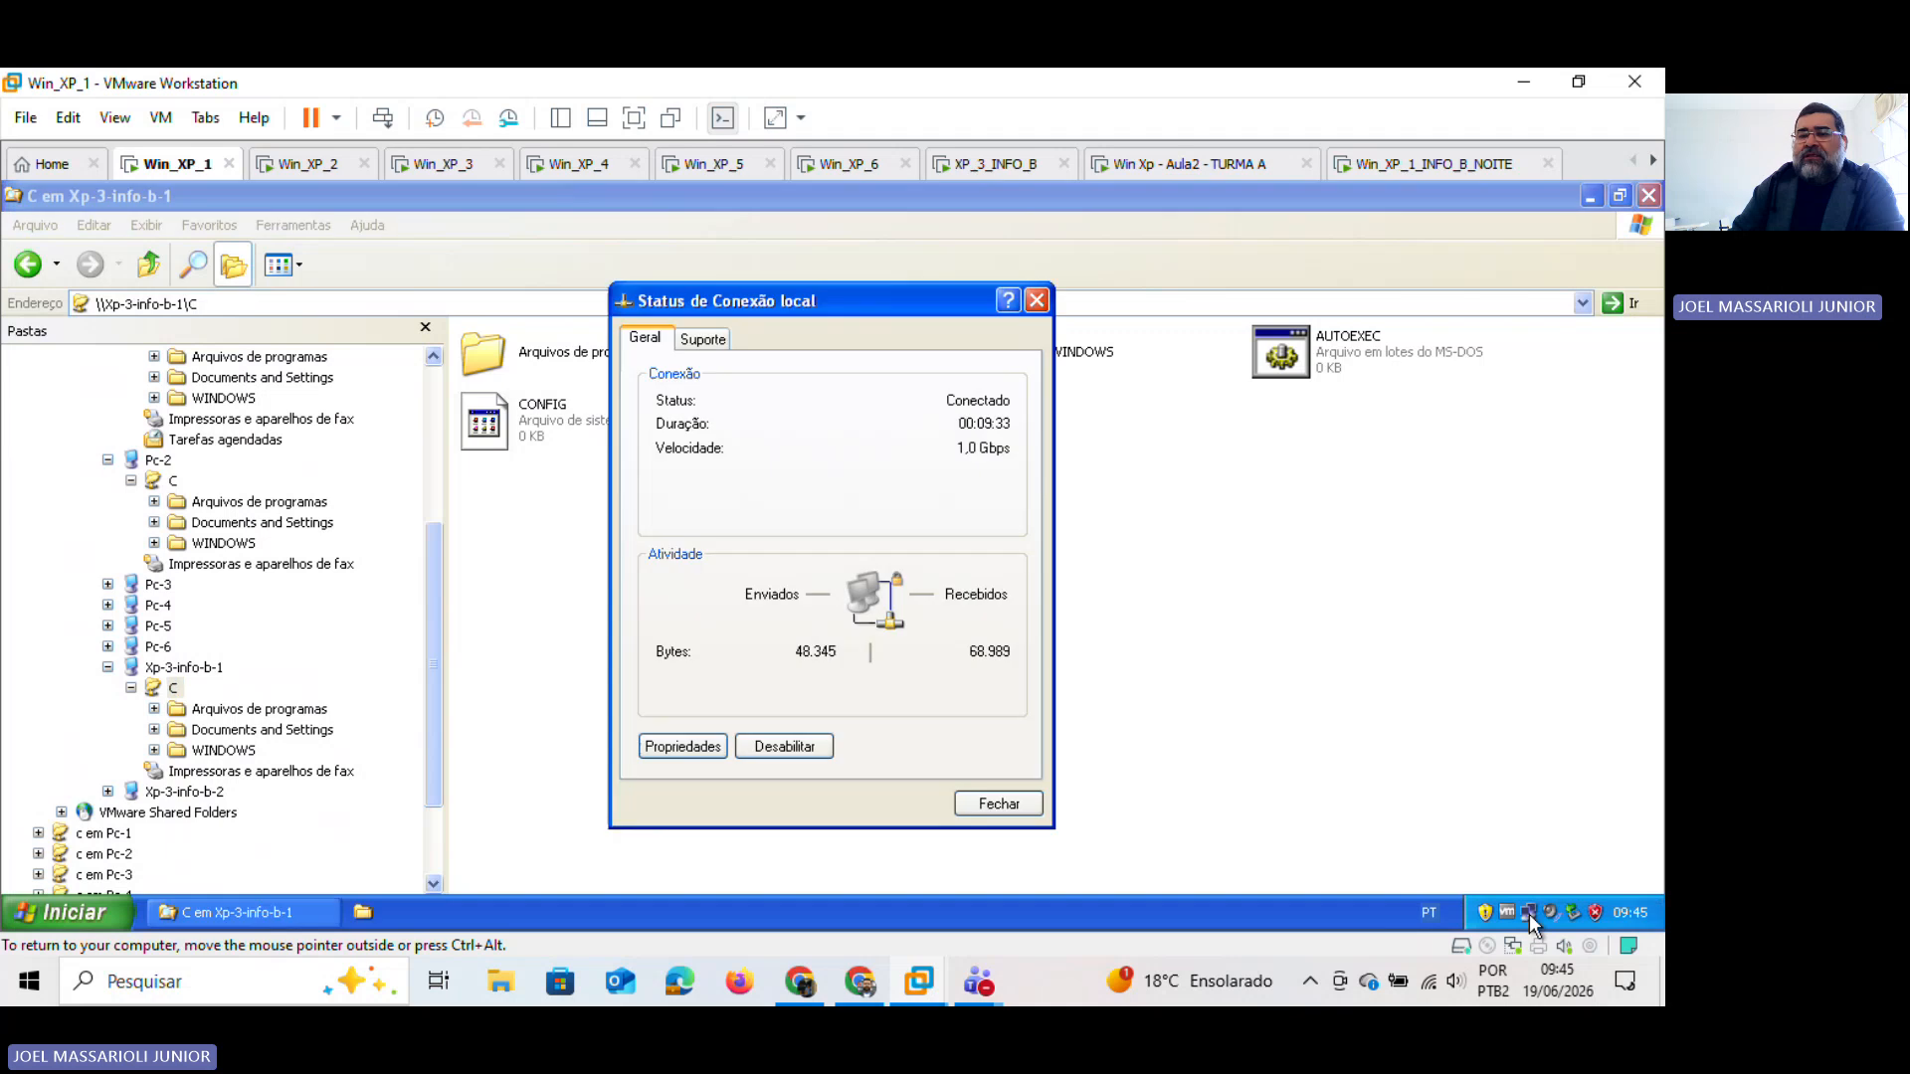
click(680, 746)
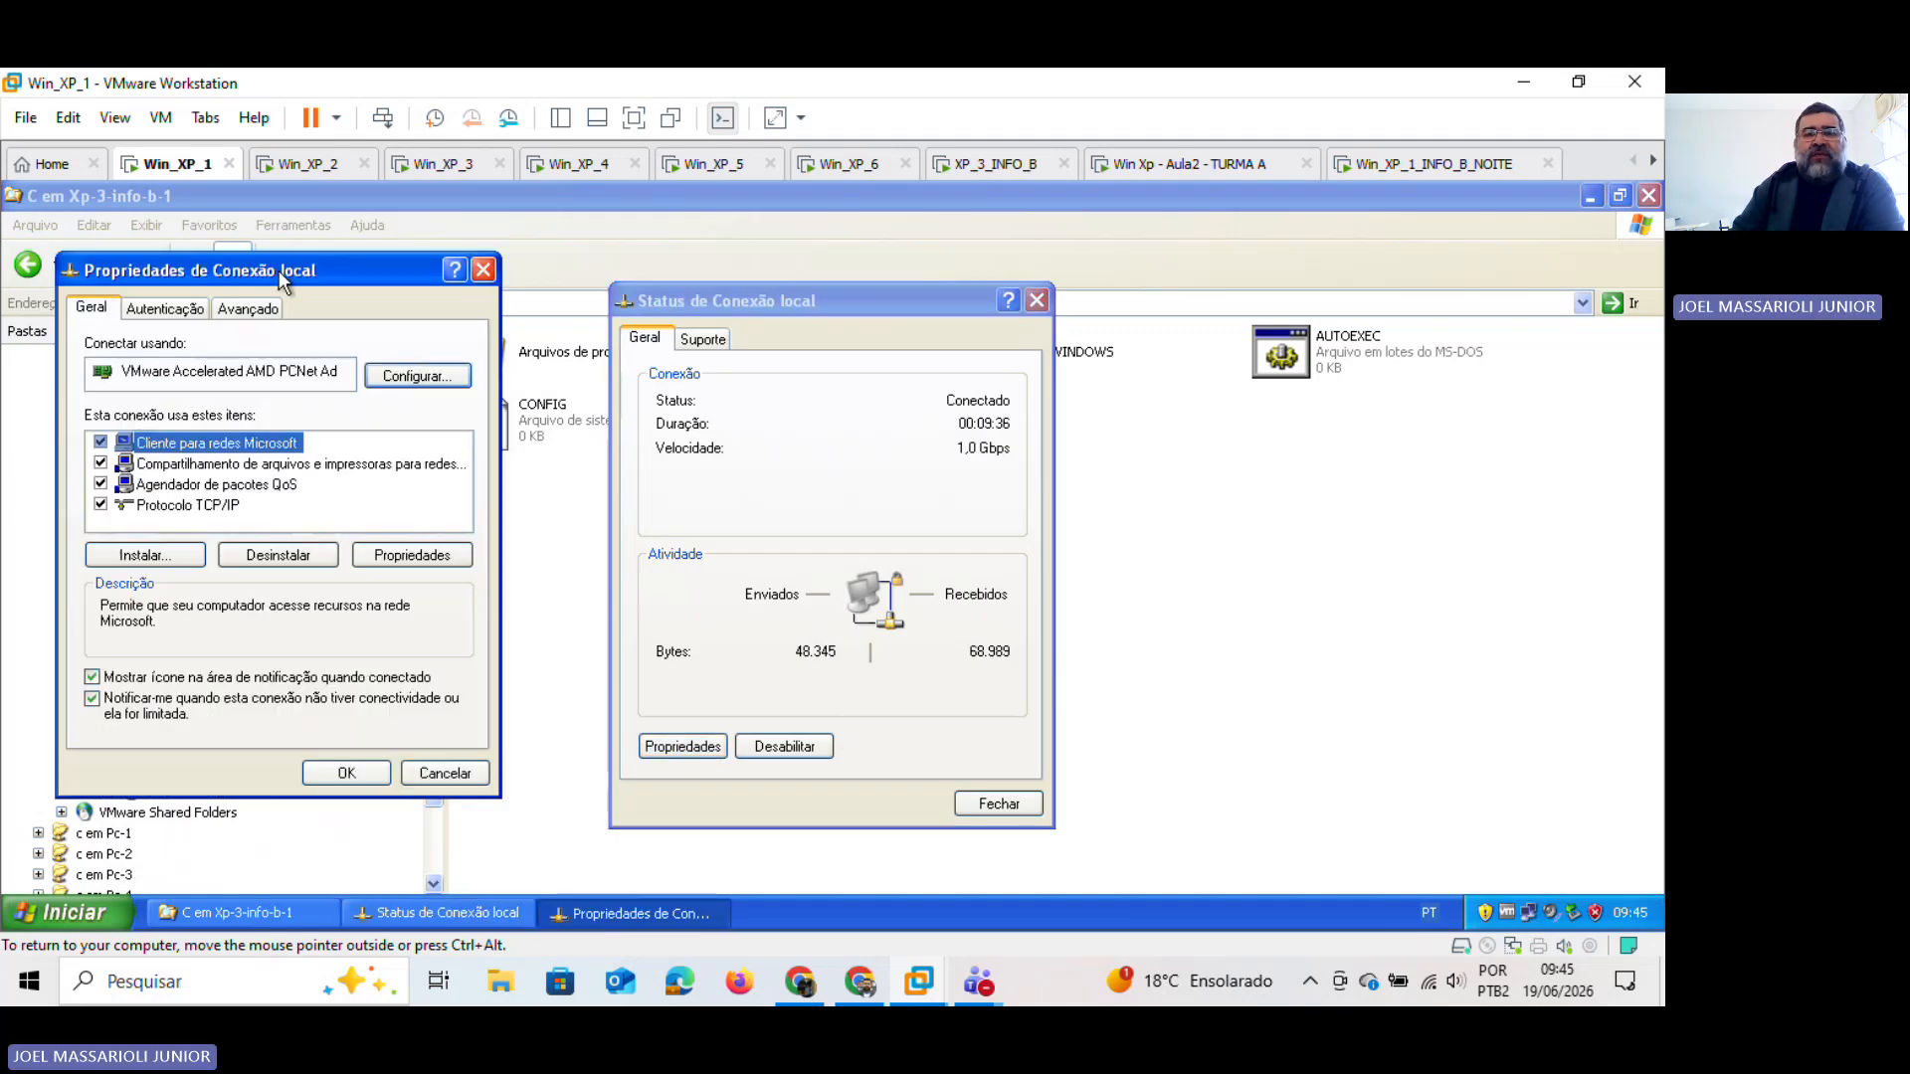
drag(279, 271, 1281, 181)
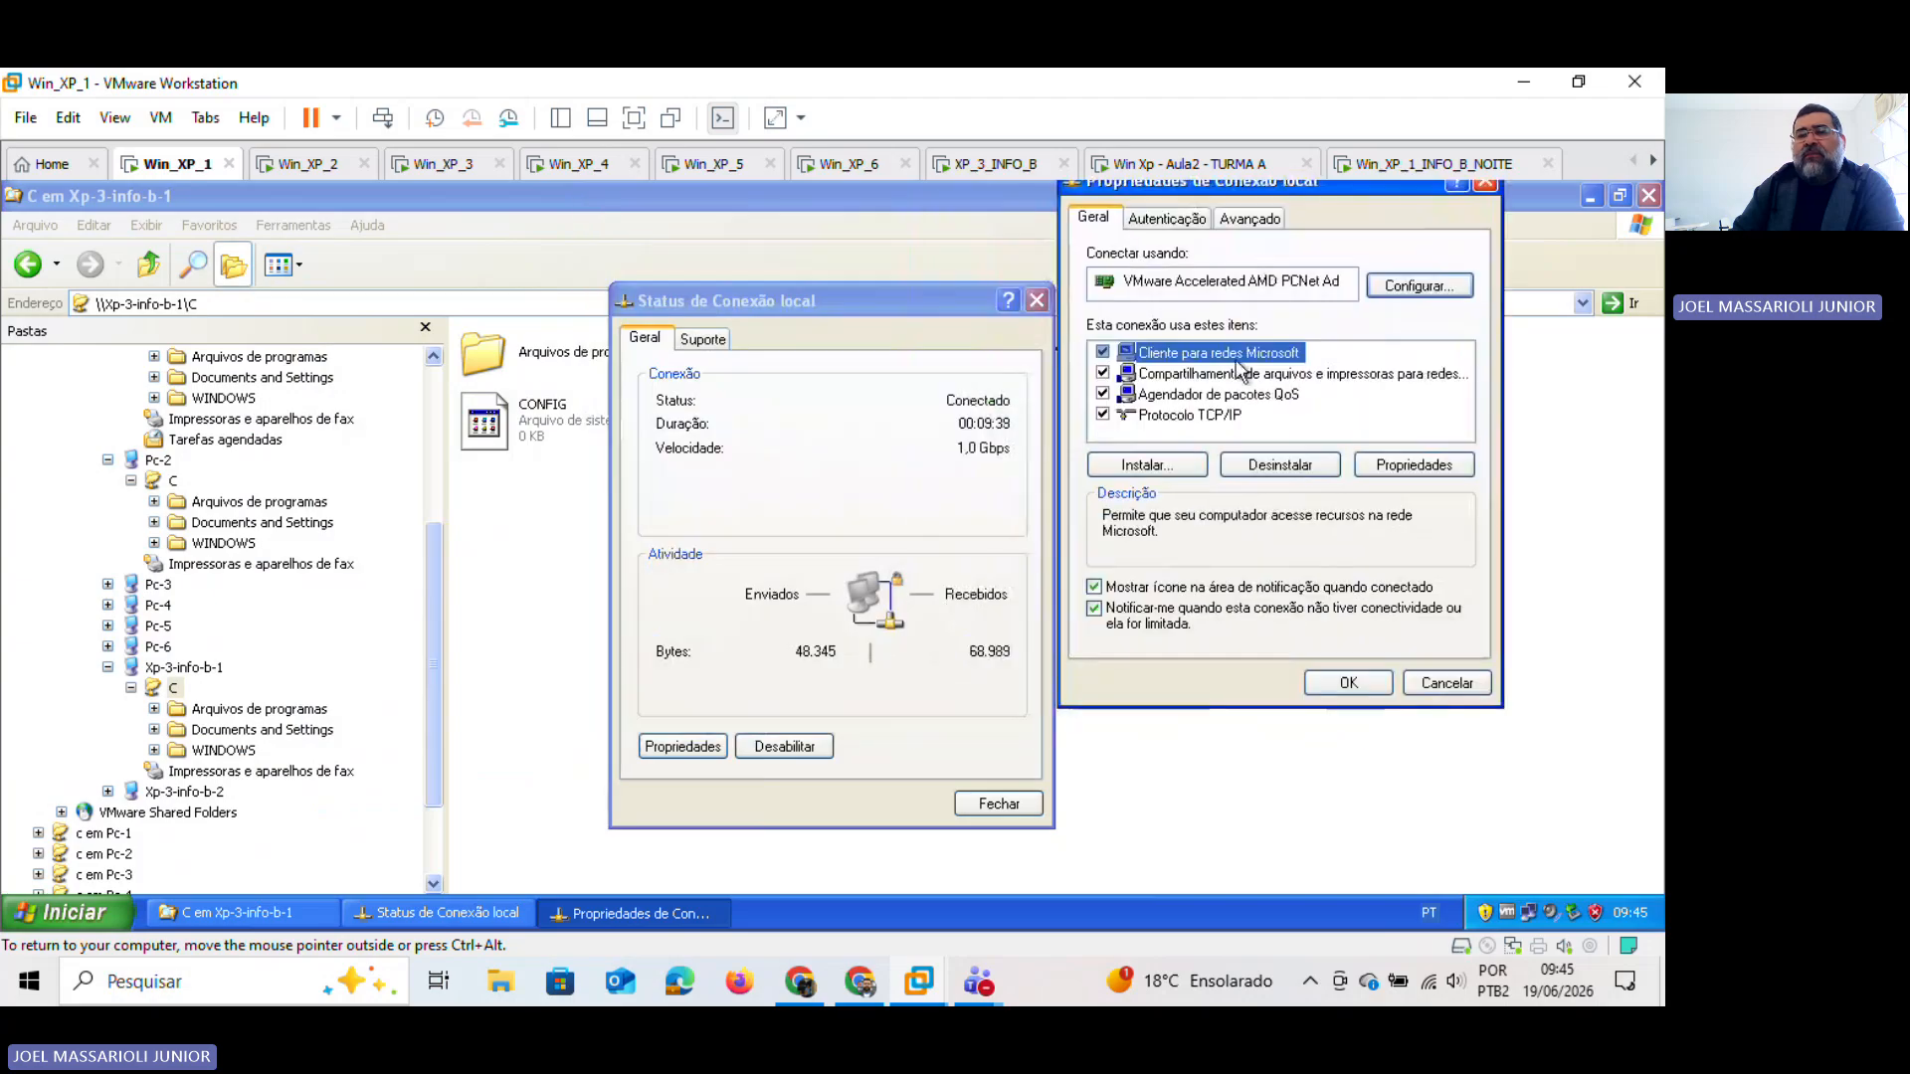
click(1200, 435)
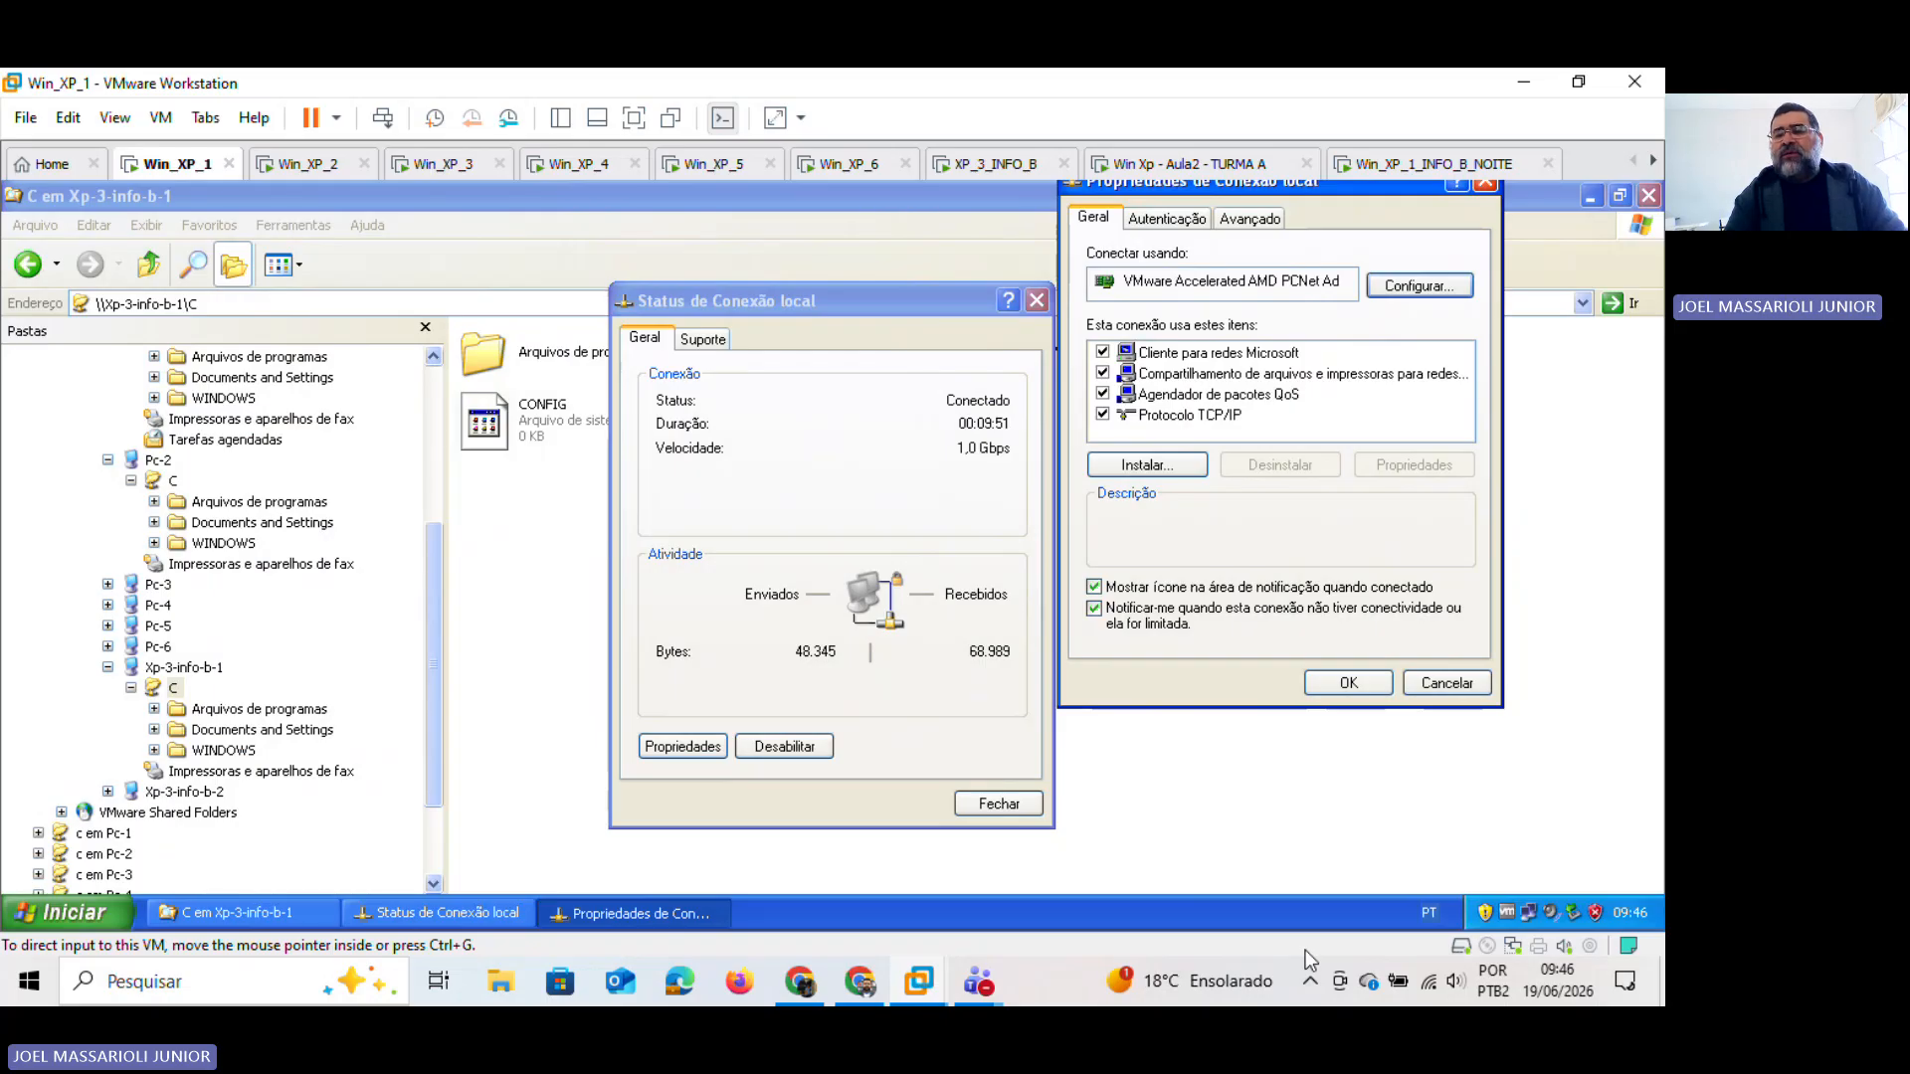
Step: Magnify the screen to 200% with the Windows Magnifier and minimize its control window
key(super+plus)
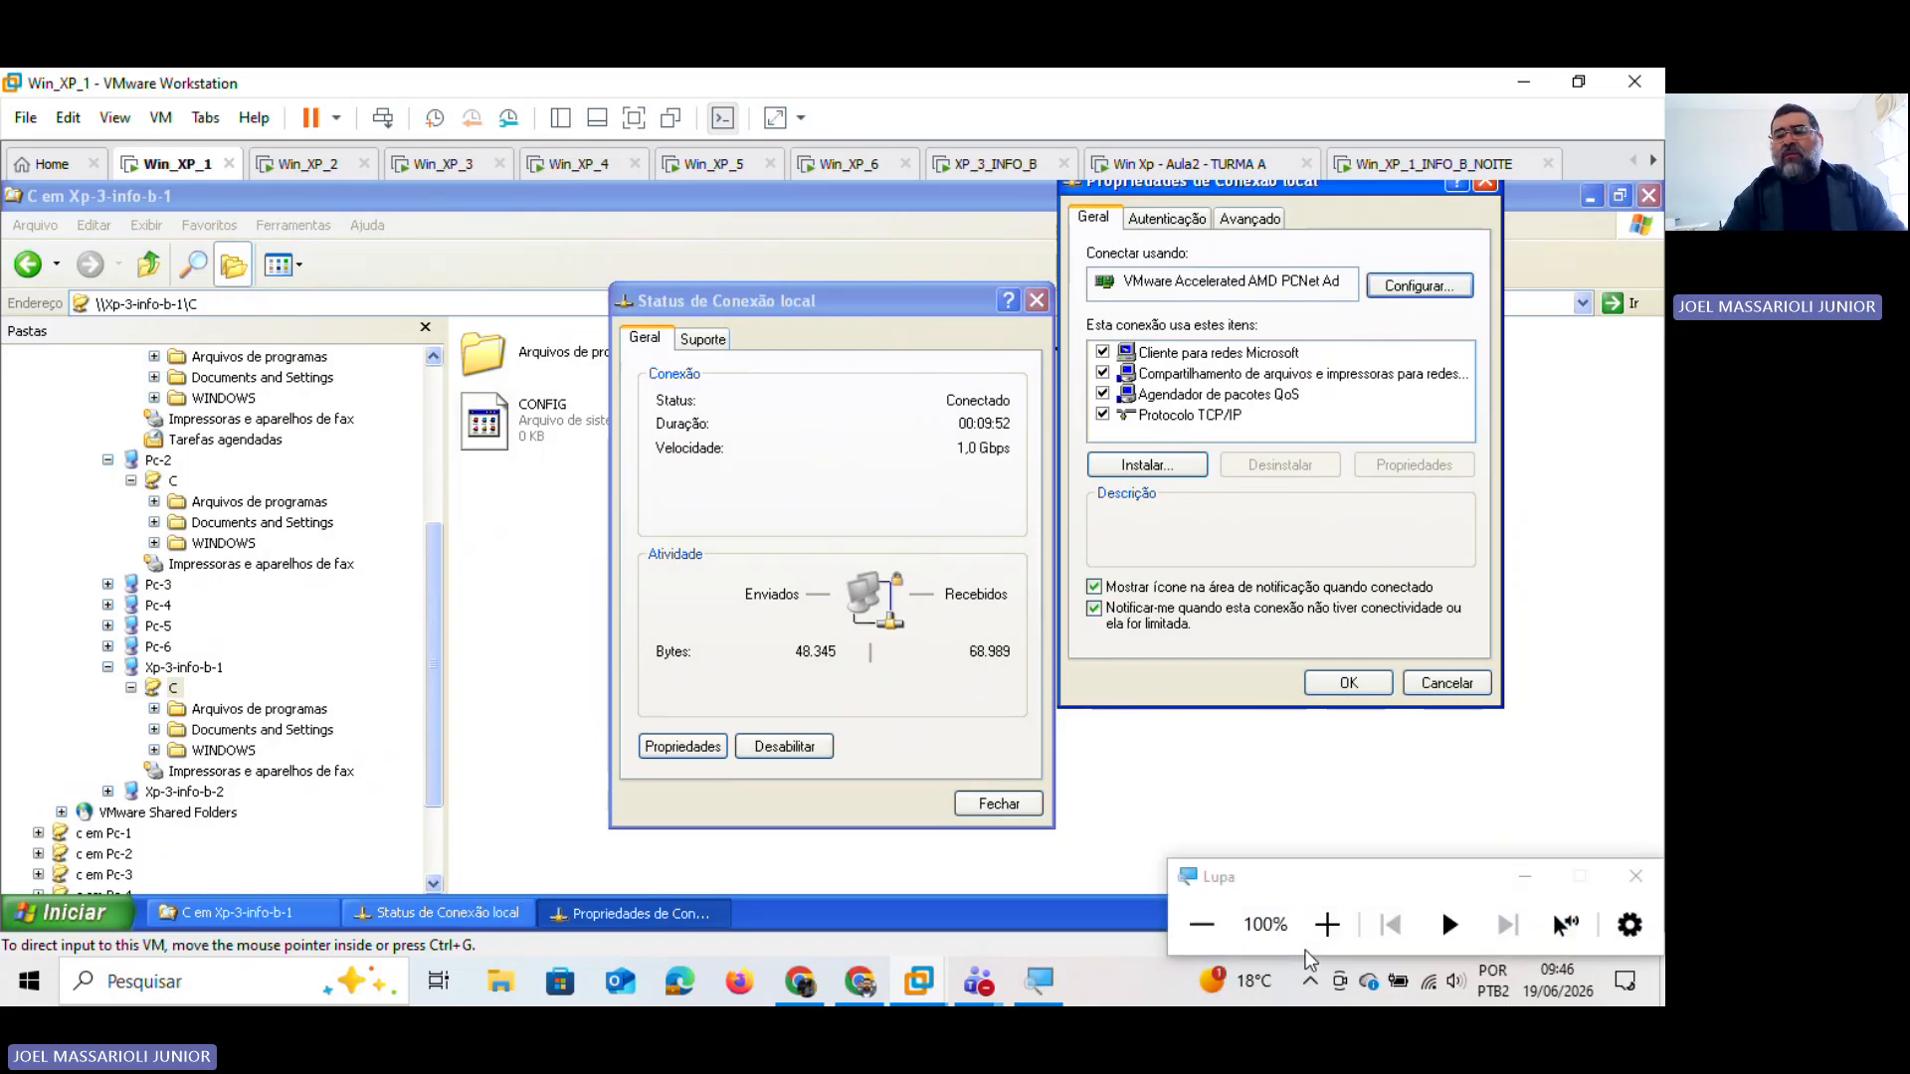
key(super+plus)
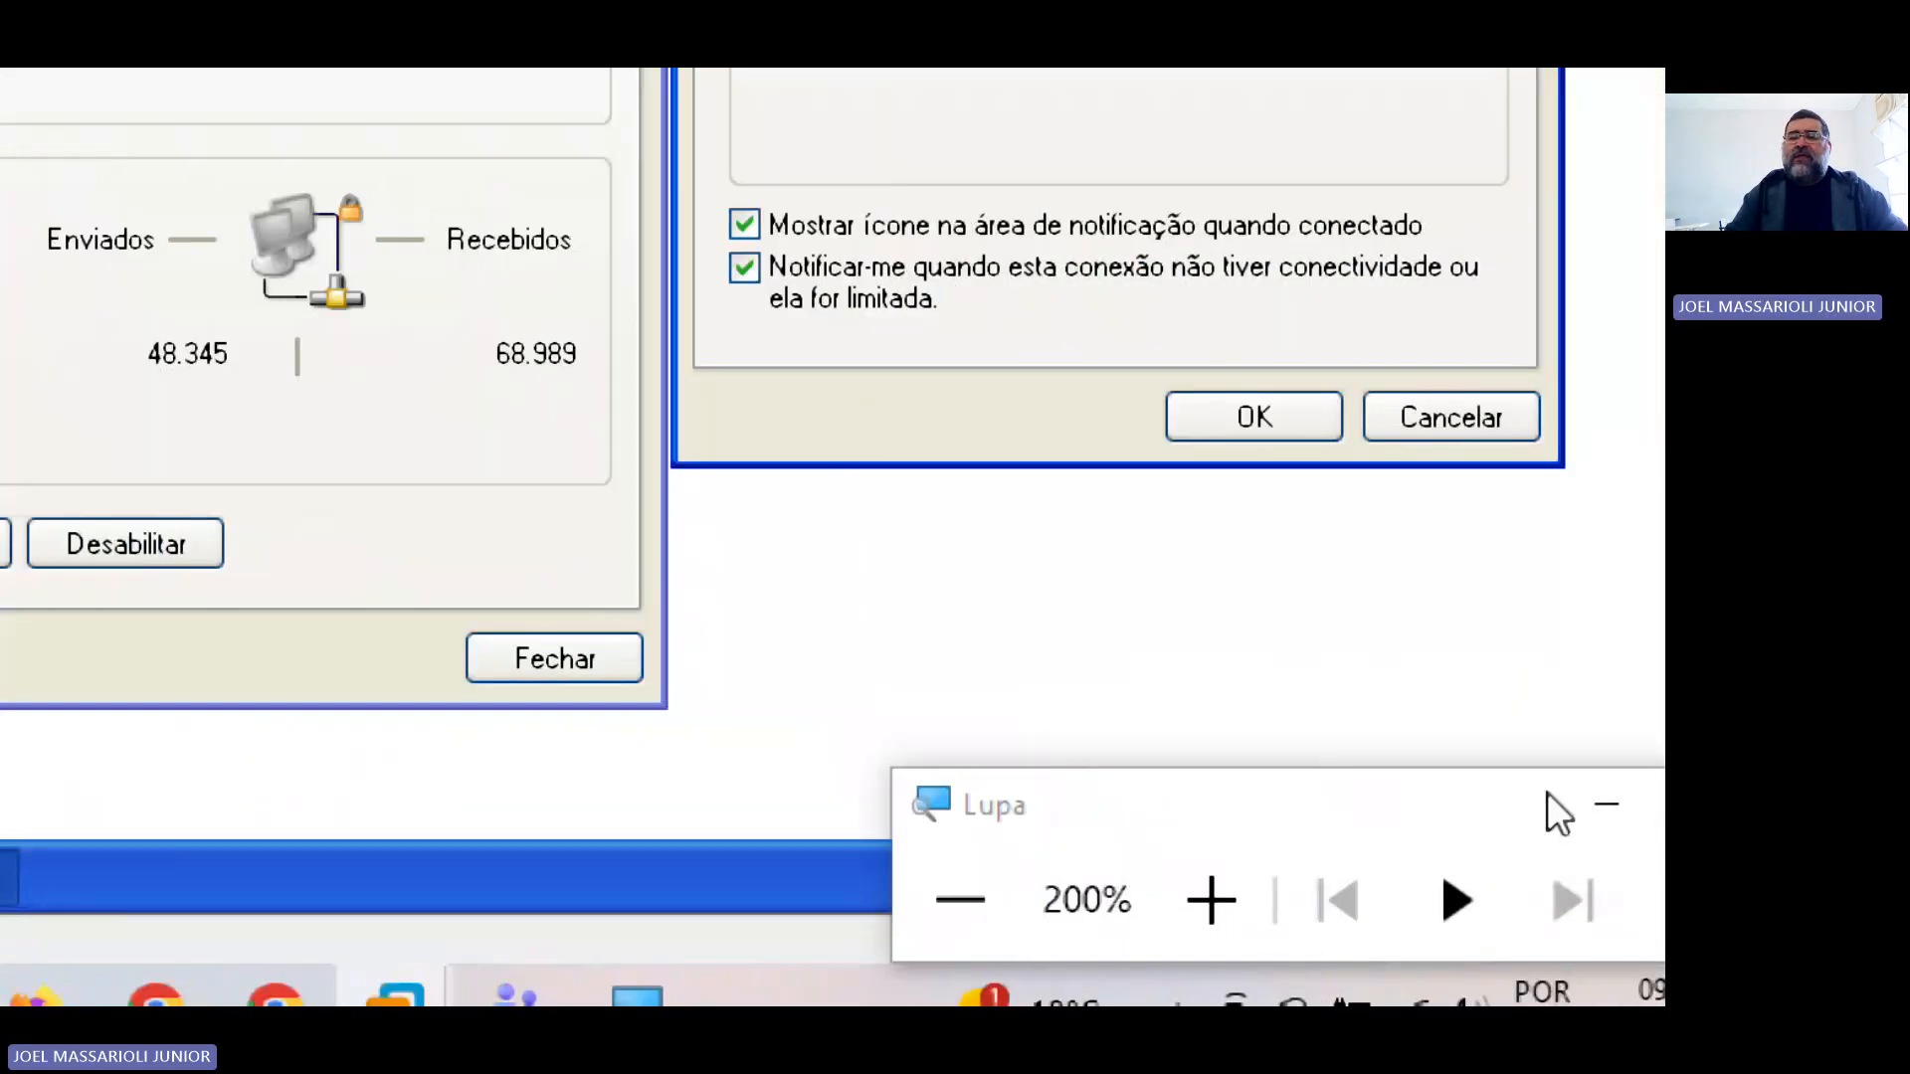
click(1604, 804)
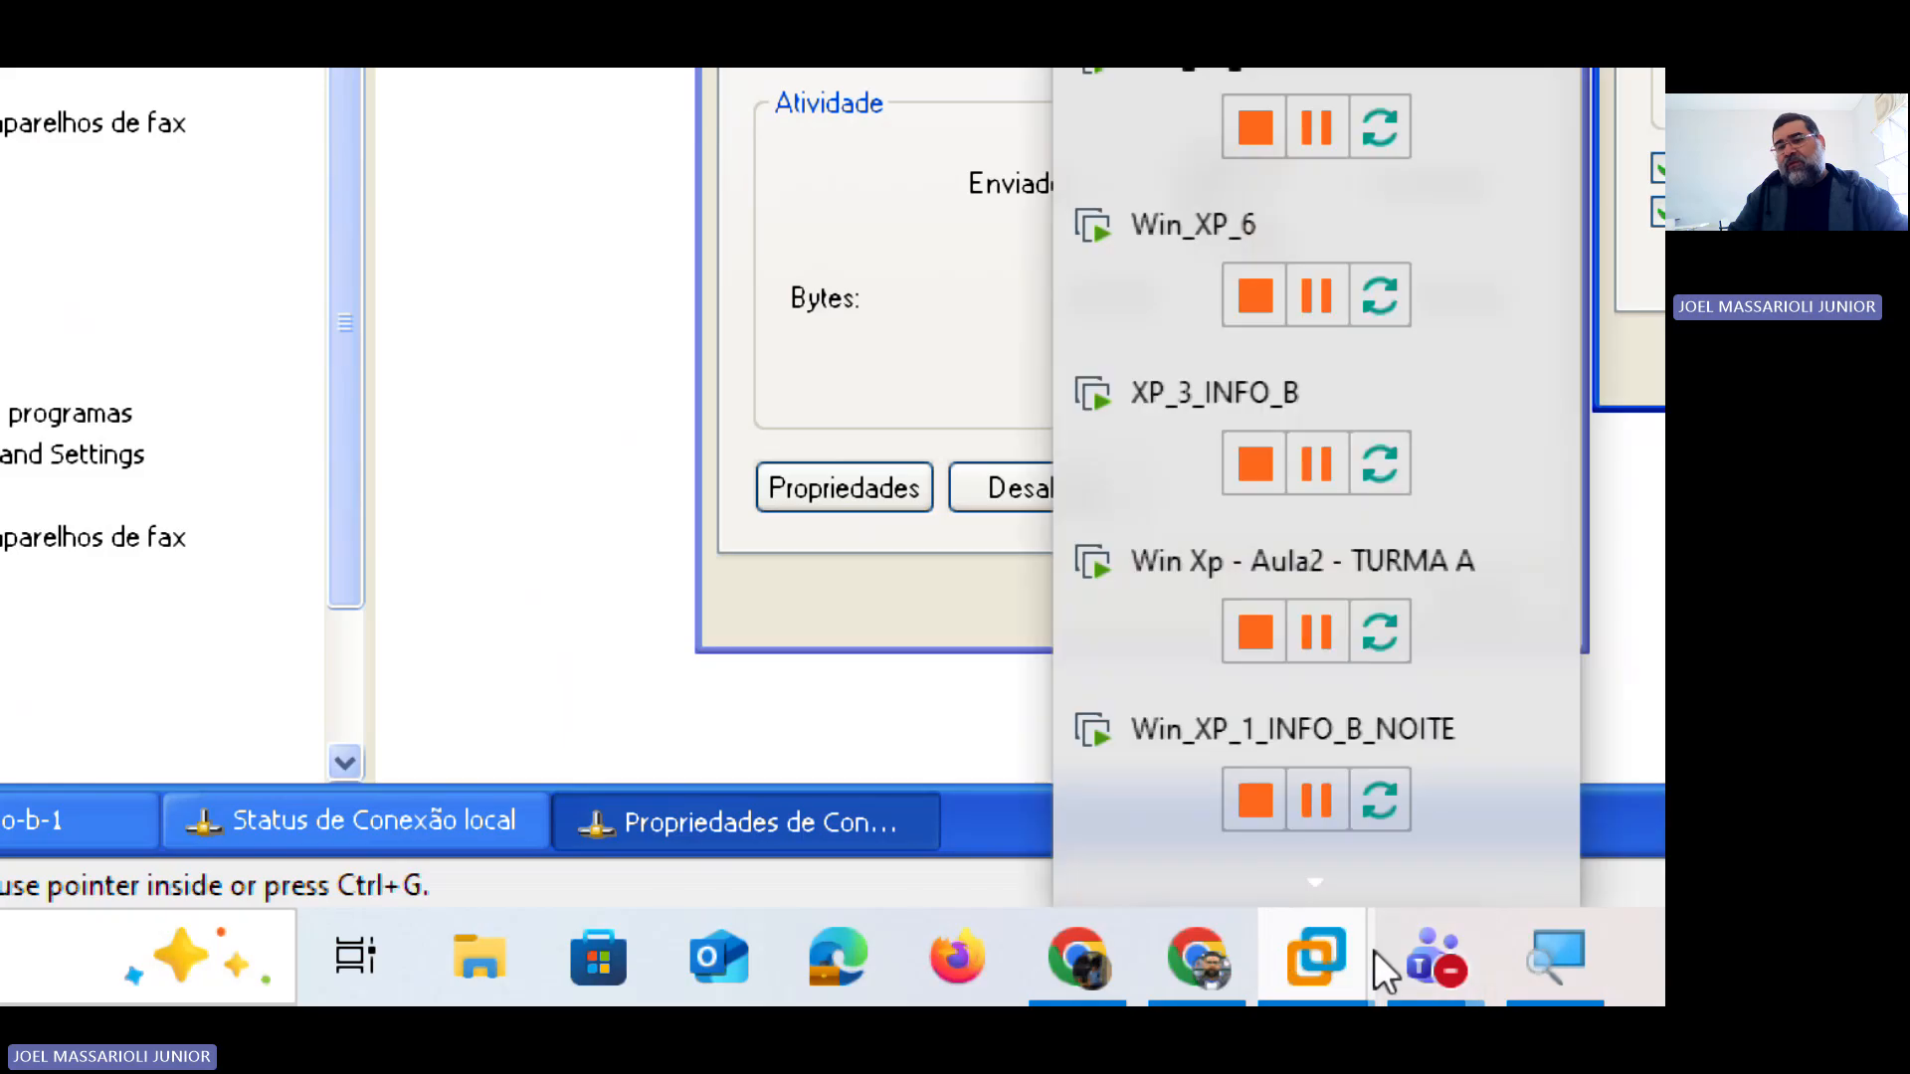
mouse_move(1232, 985)
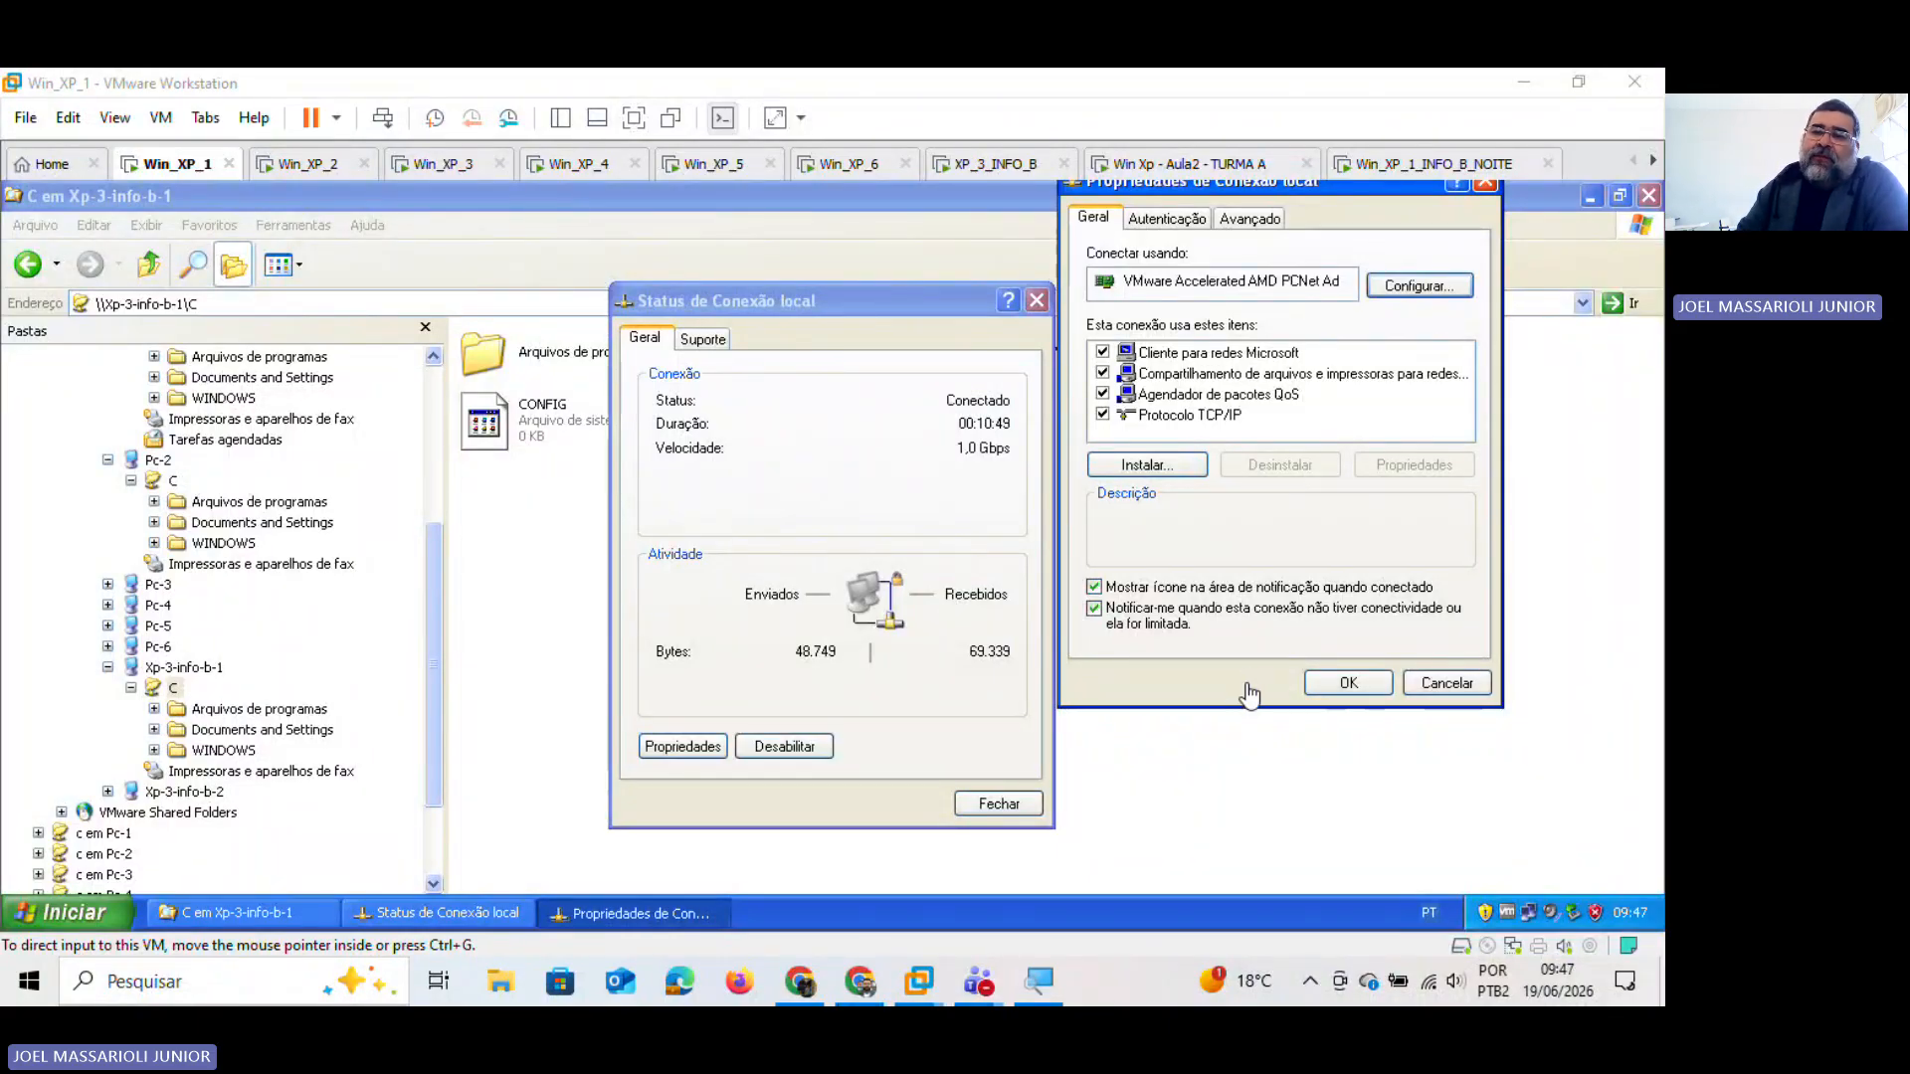
Step: Cancel the connection properties and close both the connection status dialog and the Explorer window
click(1436, 693)
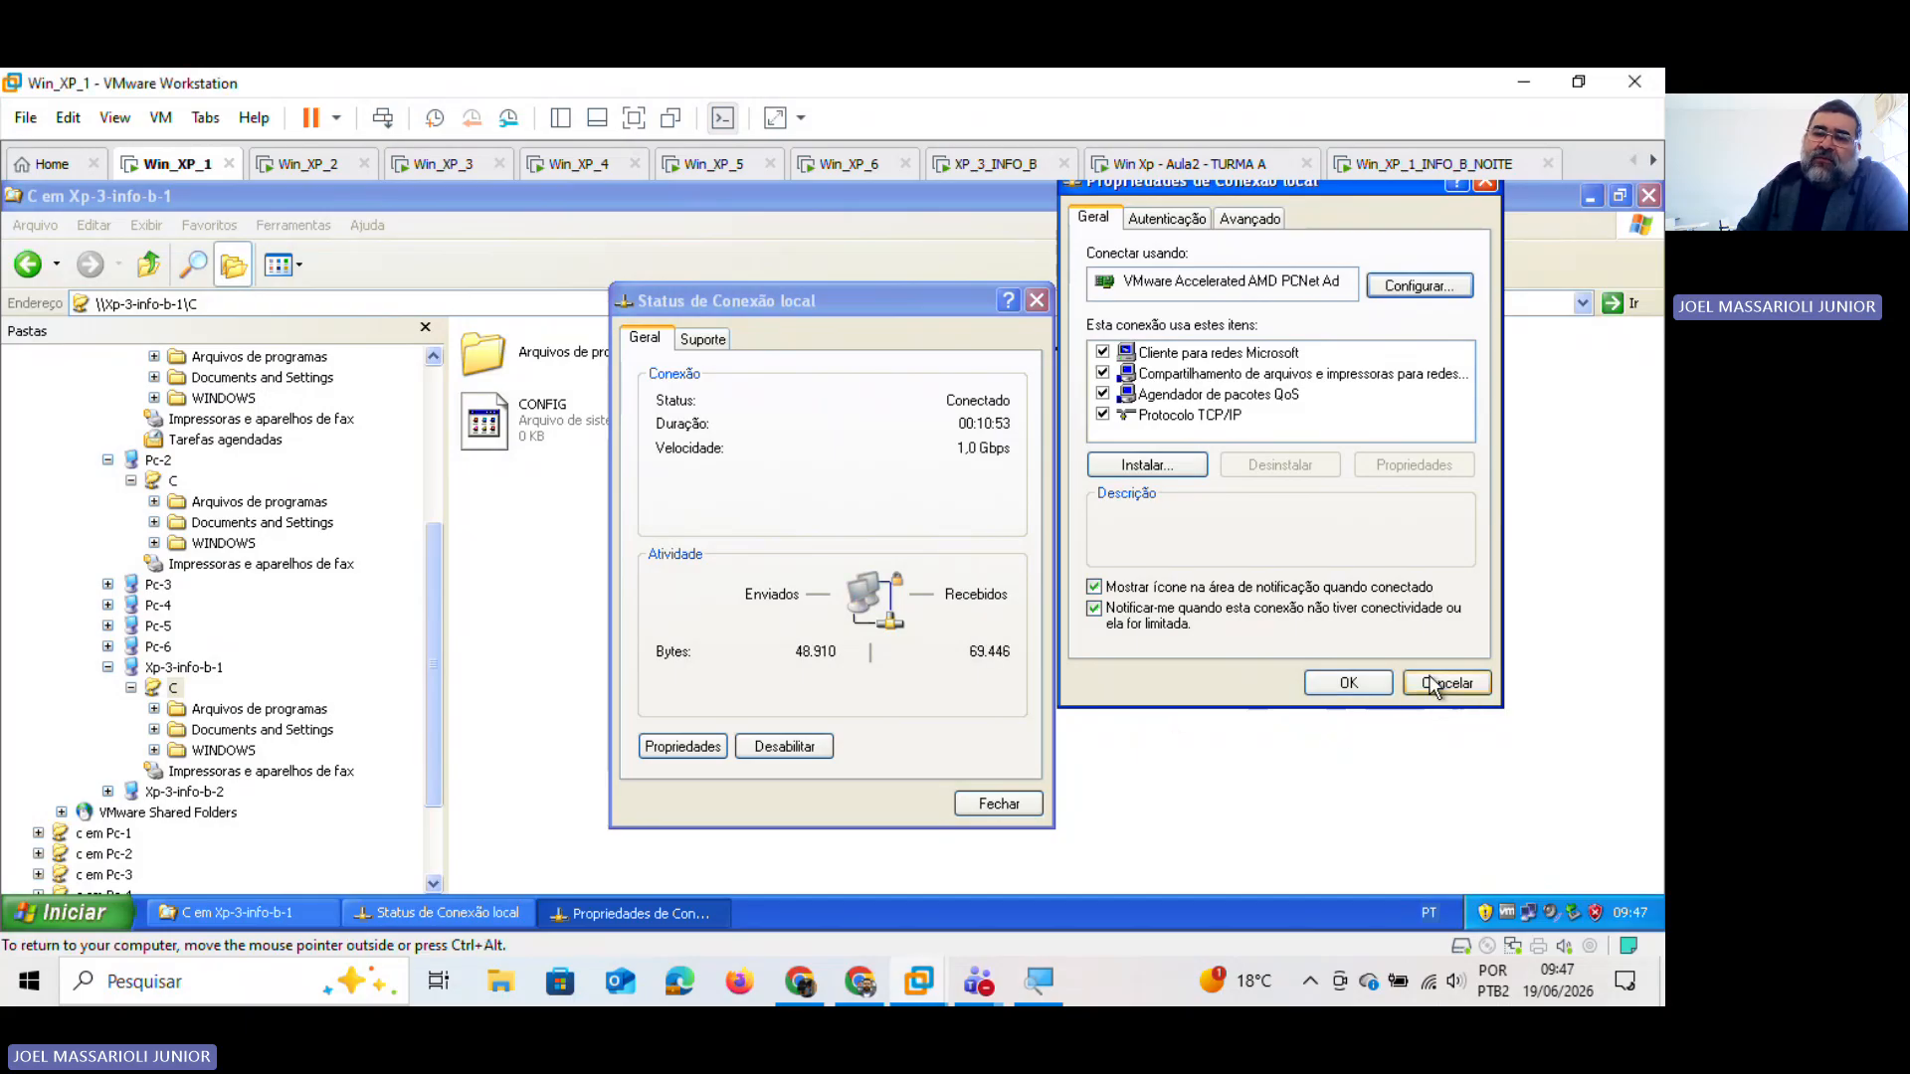
click(1430, 678)
click(999, 806)
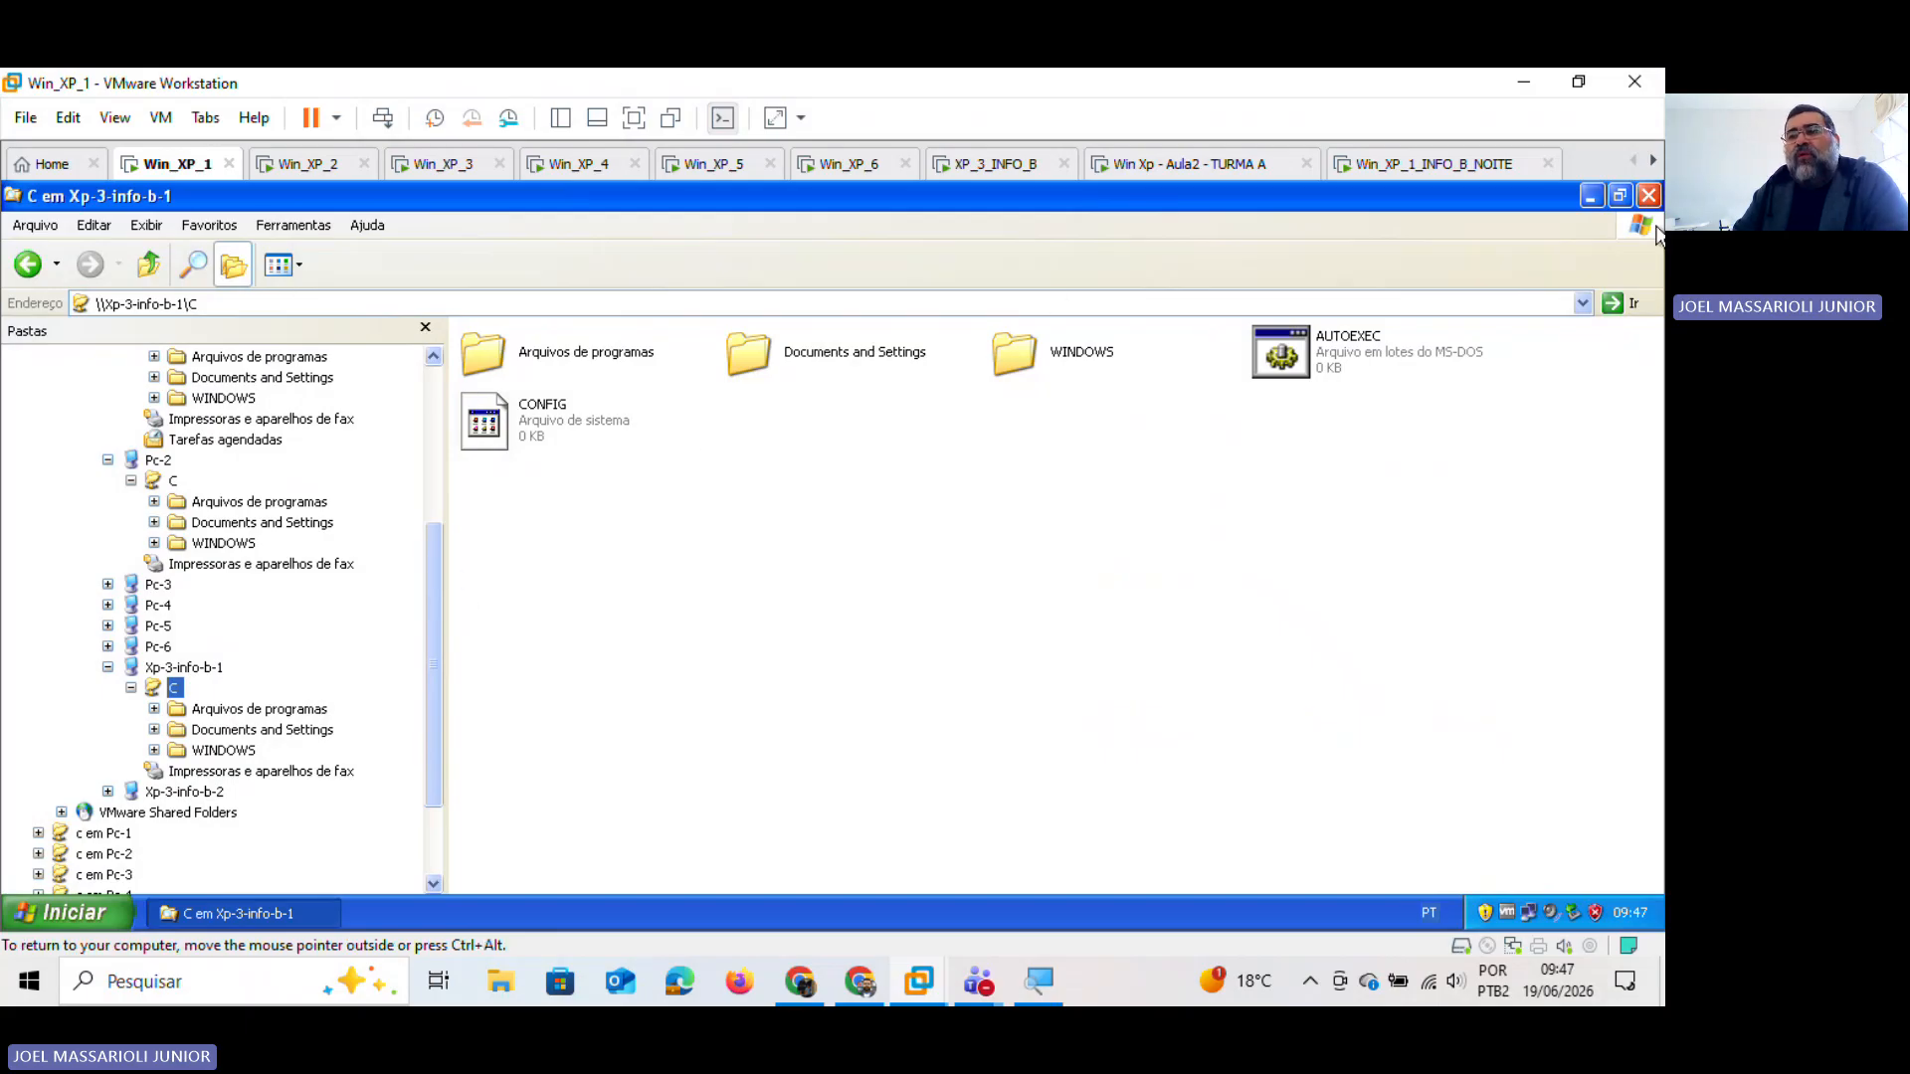
click(1649, 196)
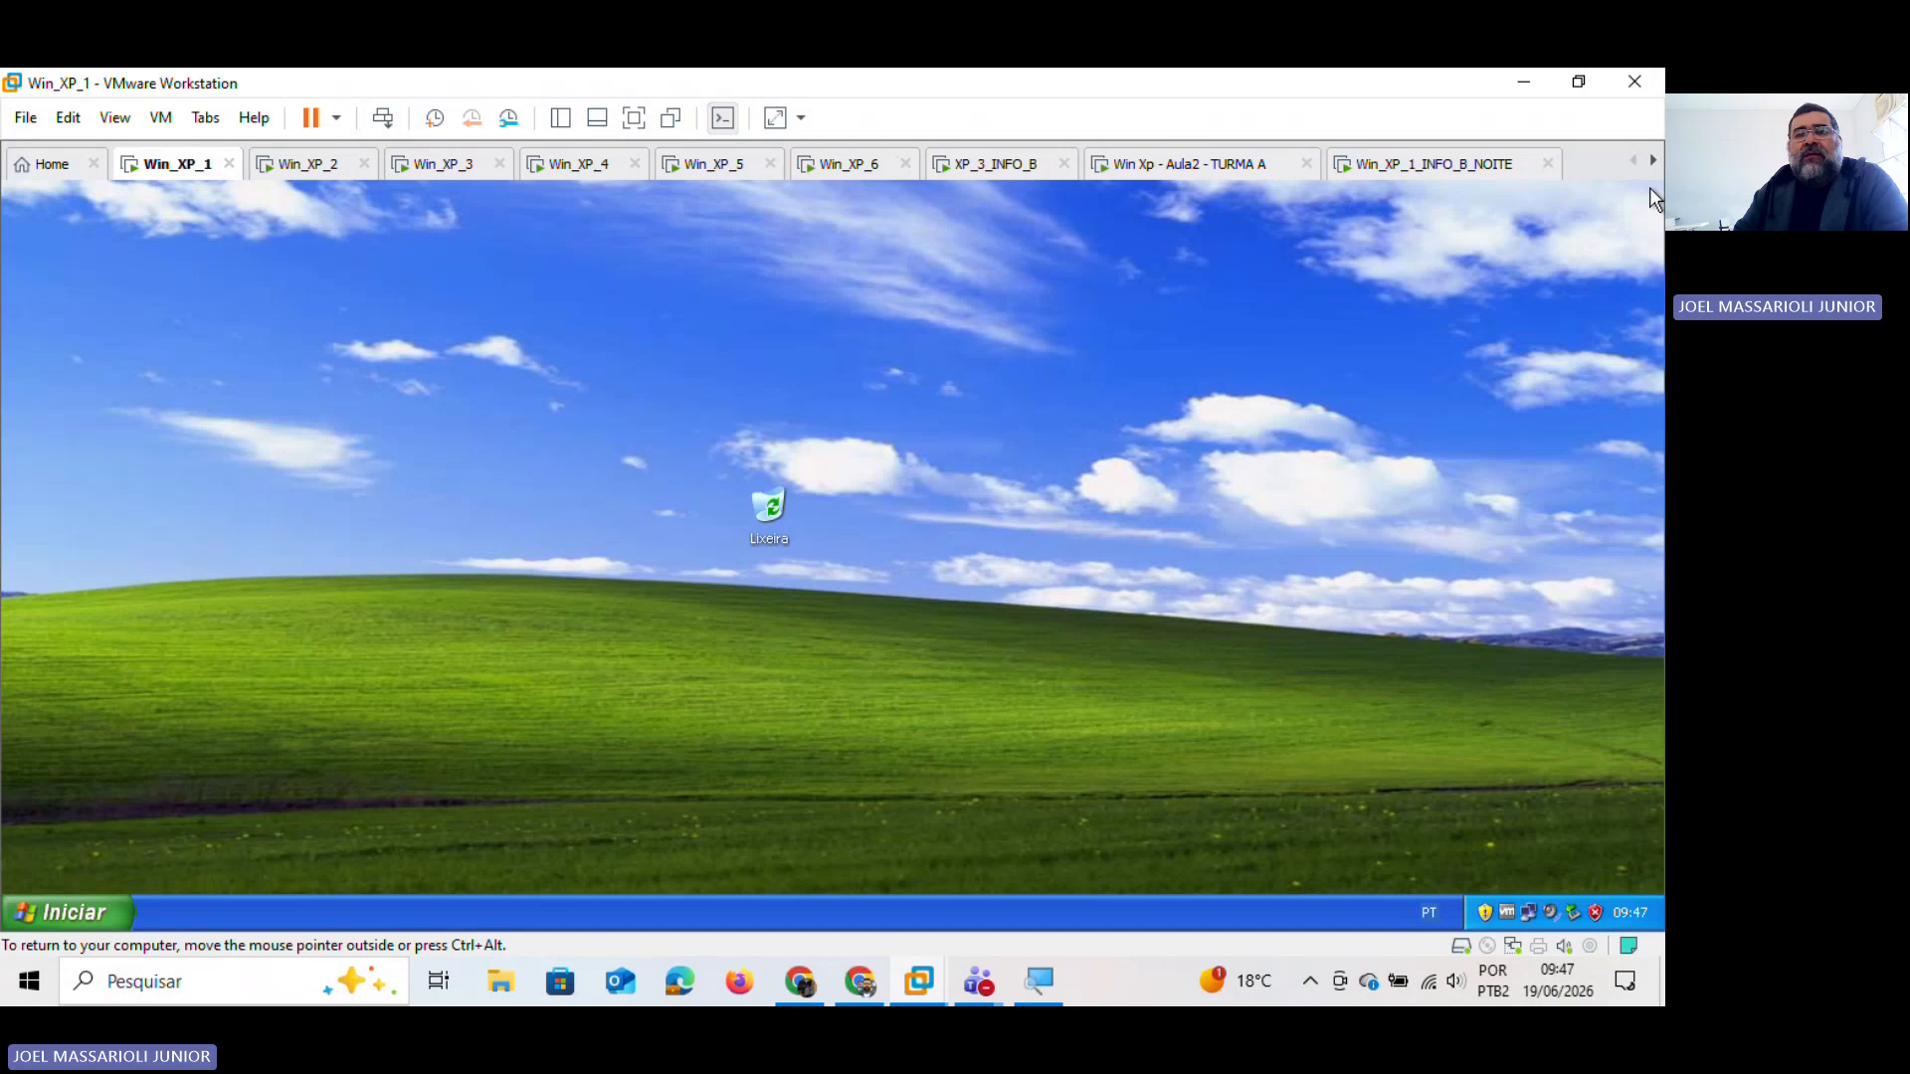
Step: In the XP_3_INFO_B virtual machine, open Windows Explorer, collapse the Disco local (C:) branch and maximize the window
click(985, 164)
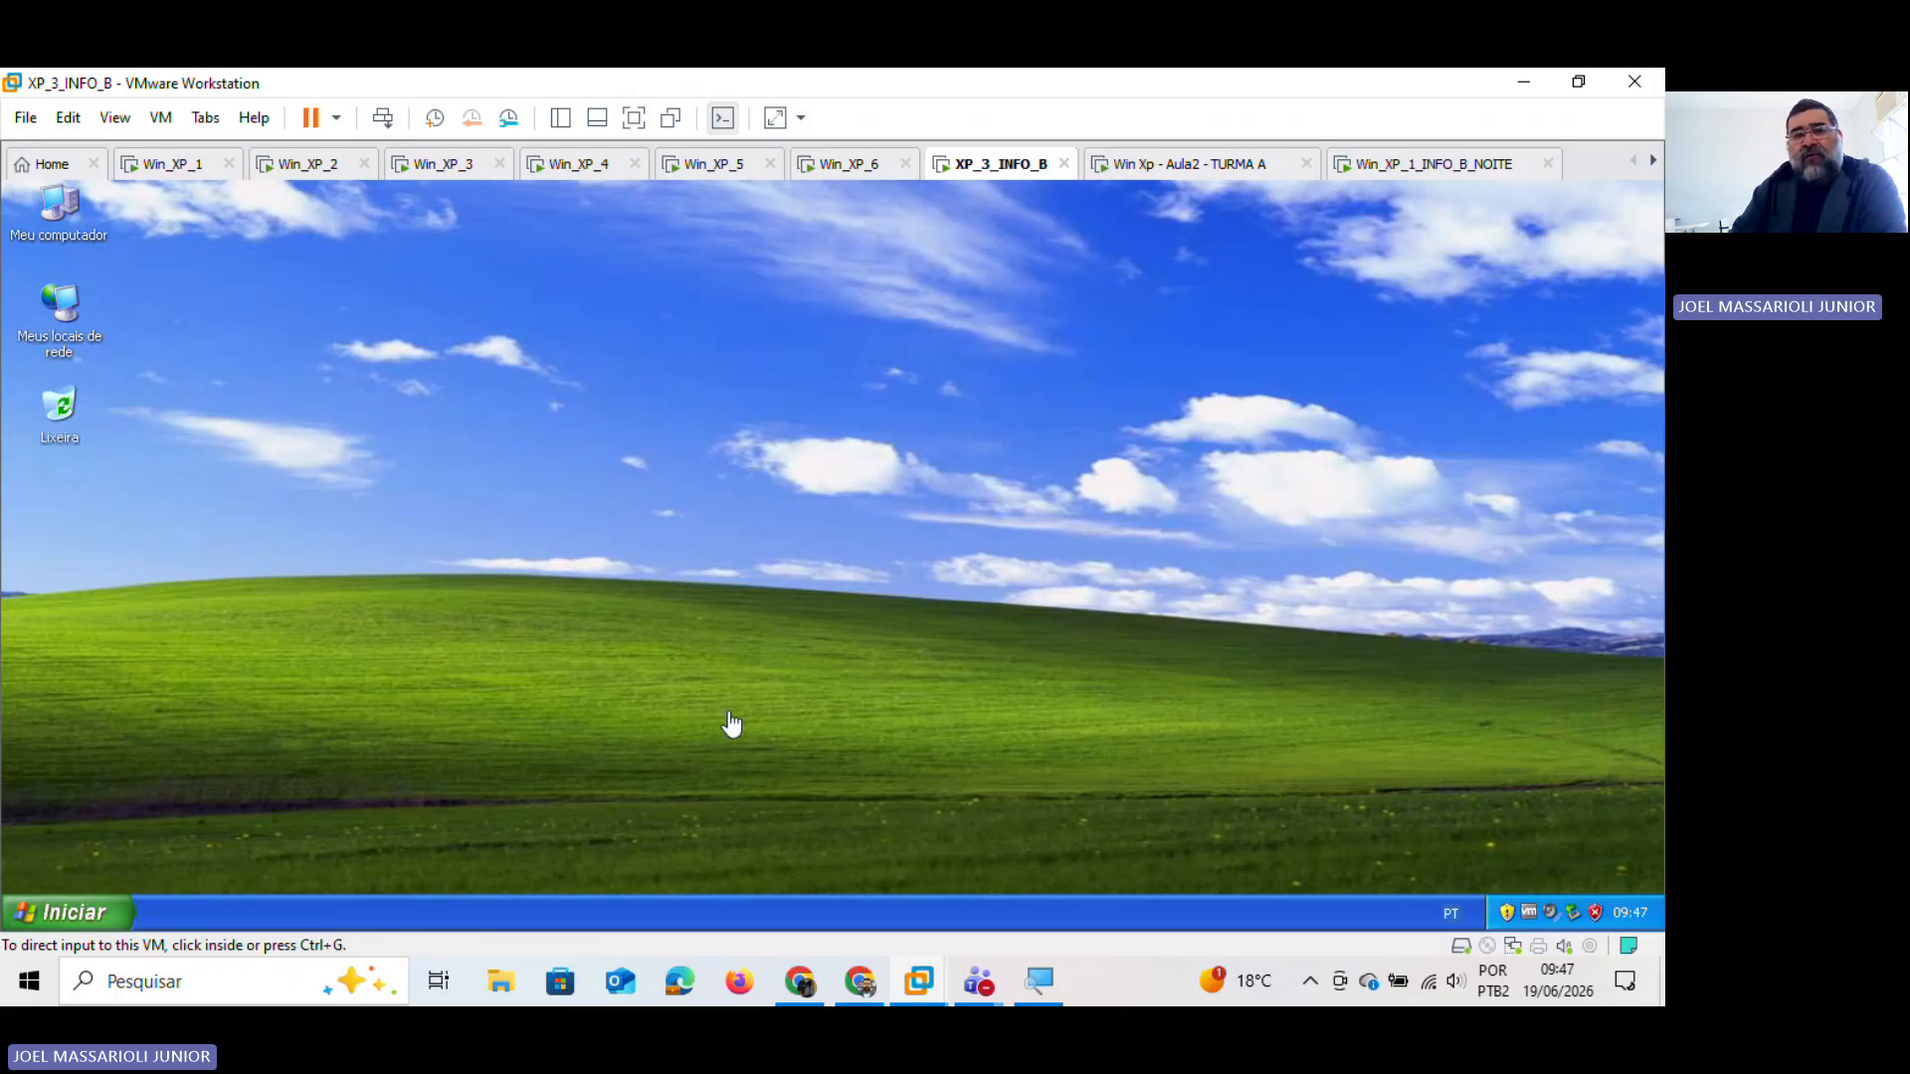
click(55, 916)
right_click(55, 915)
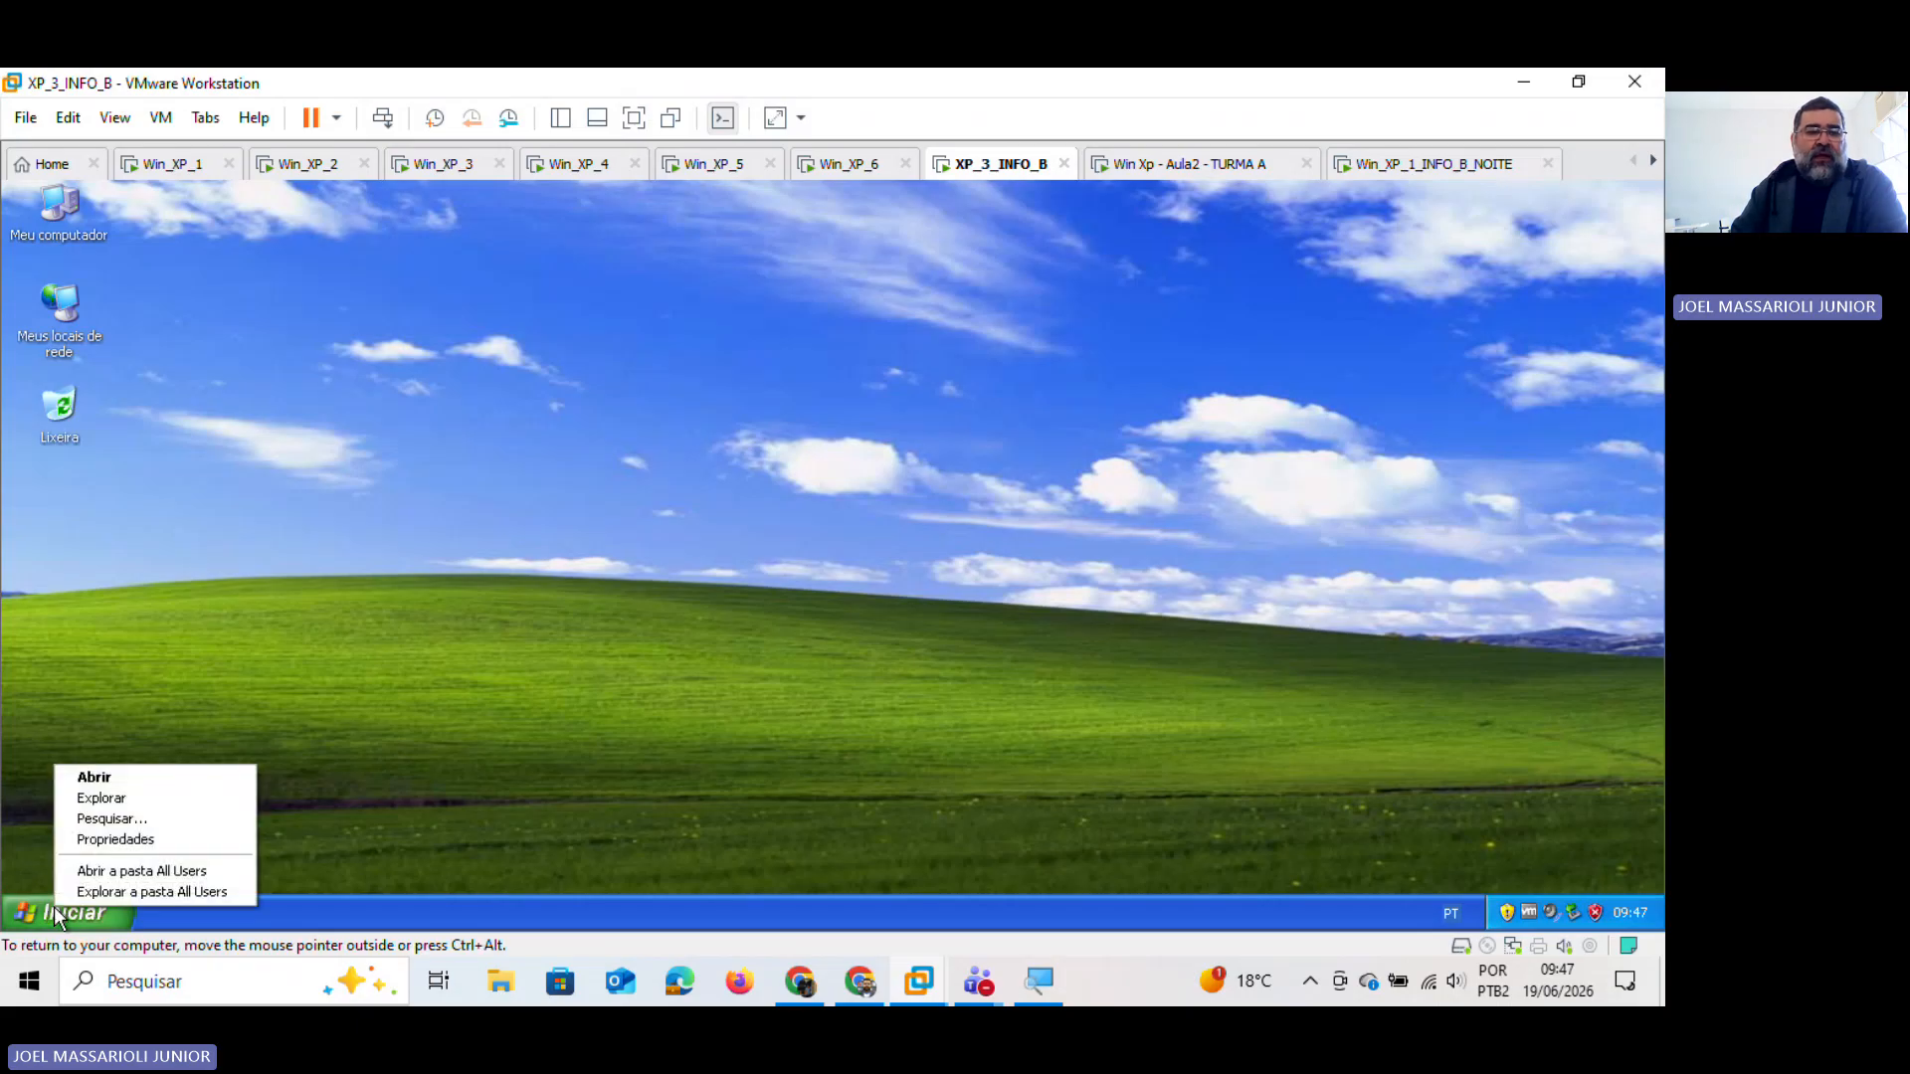
click(150, 801)
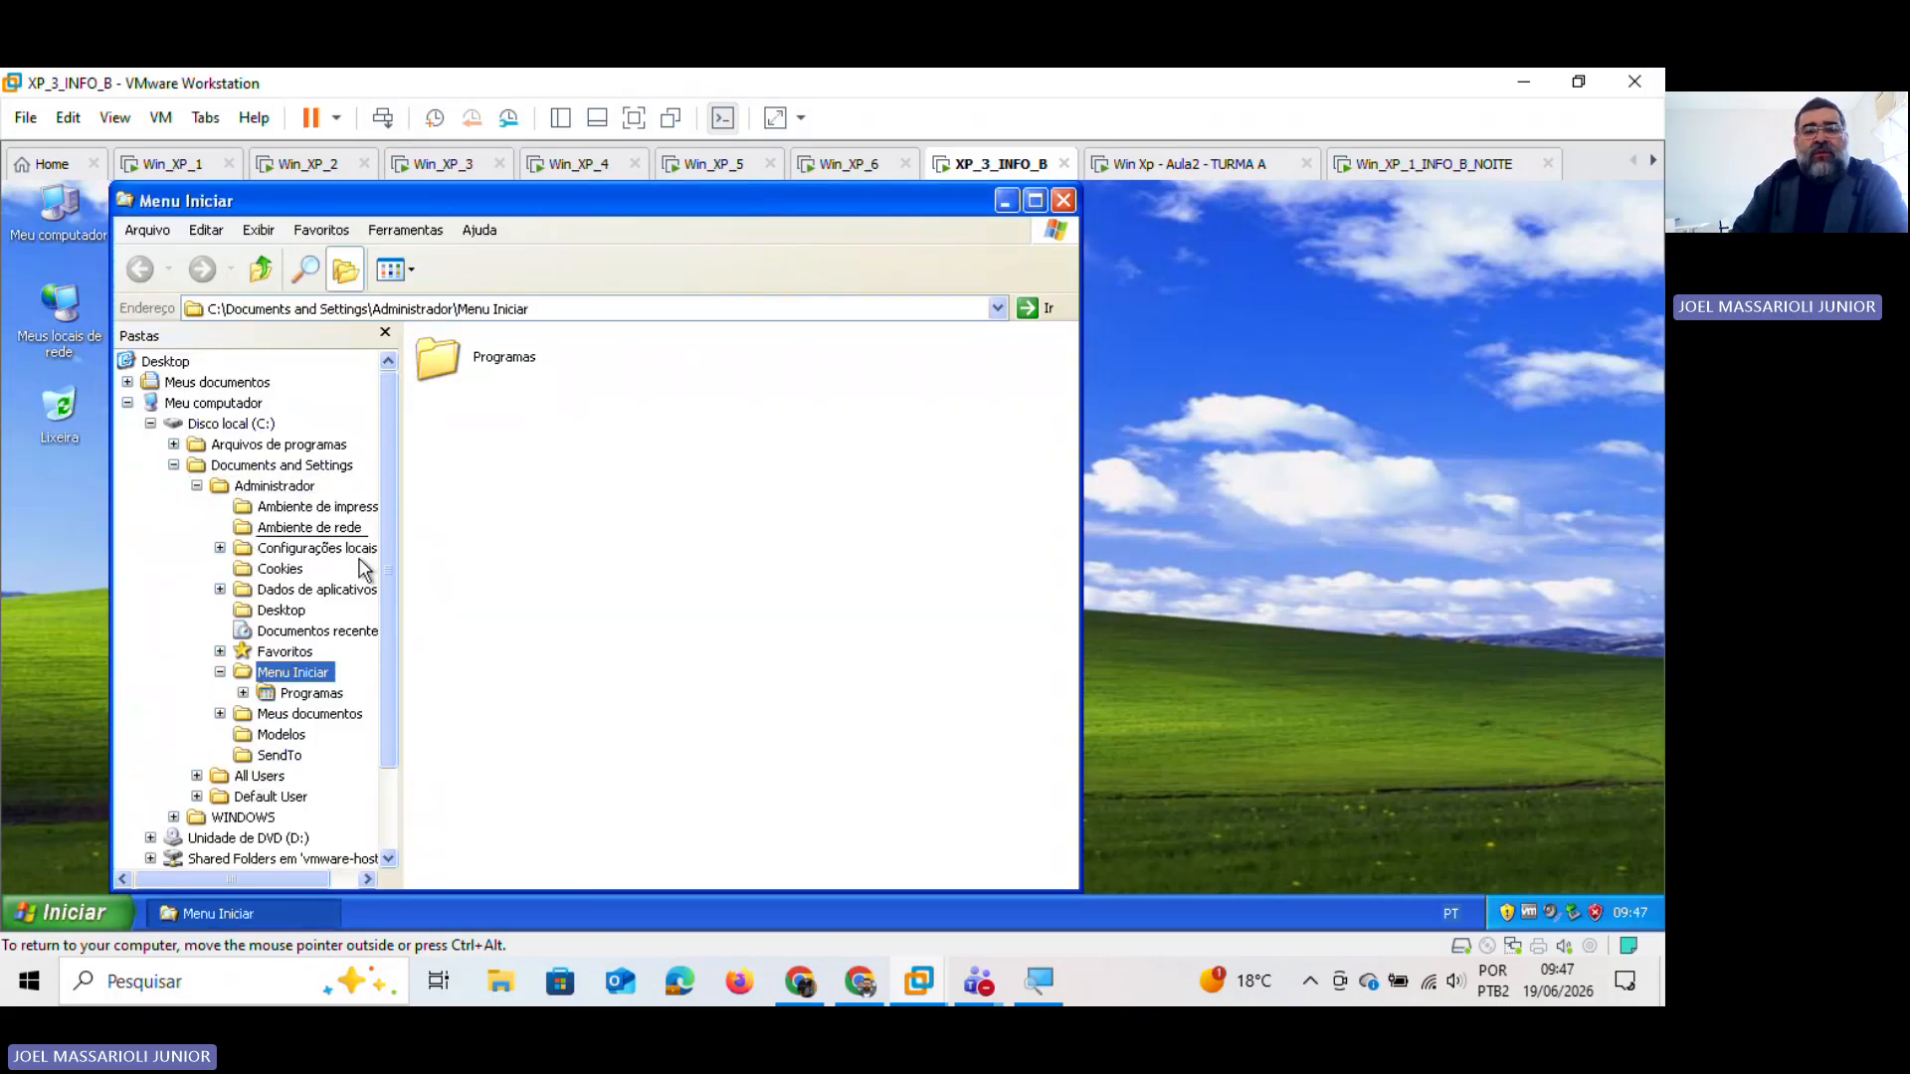
click(151, 424)
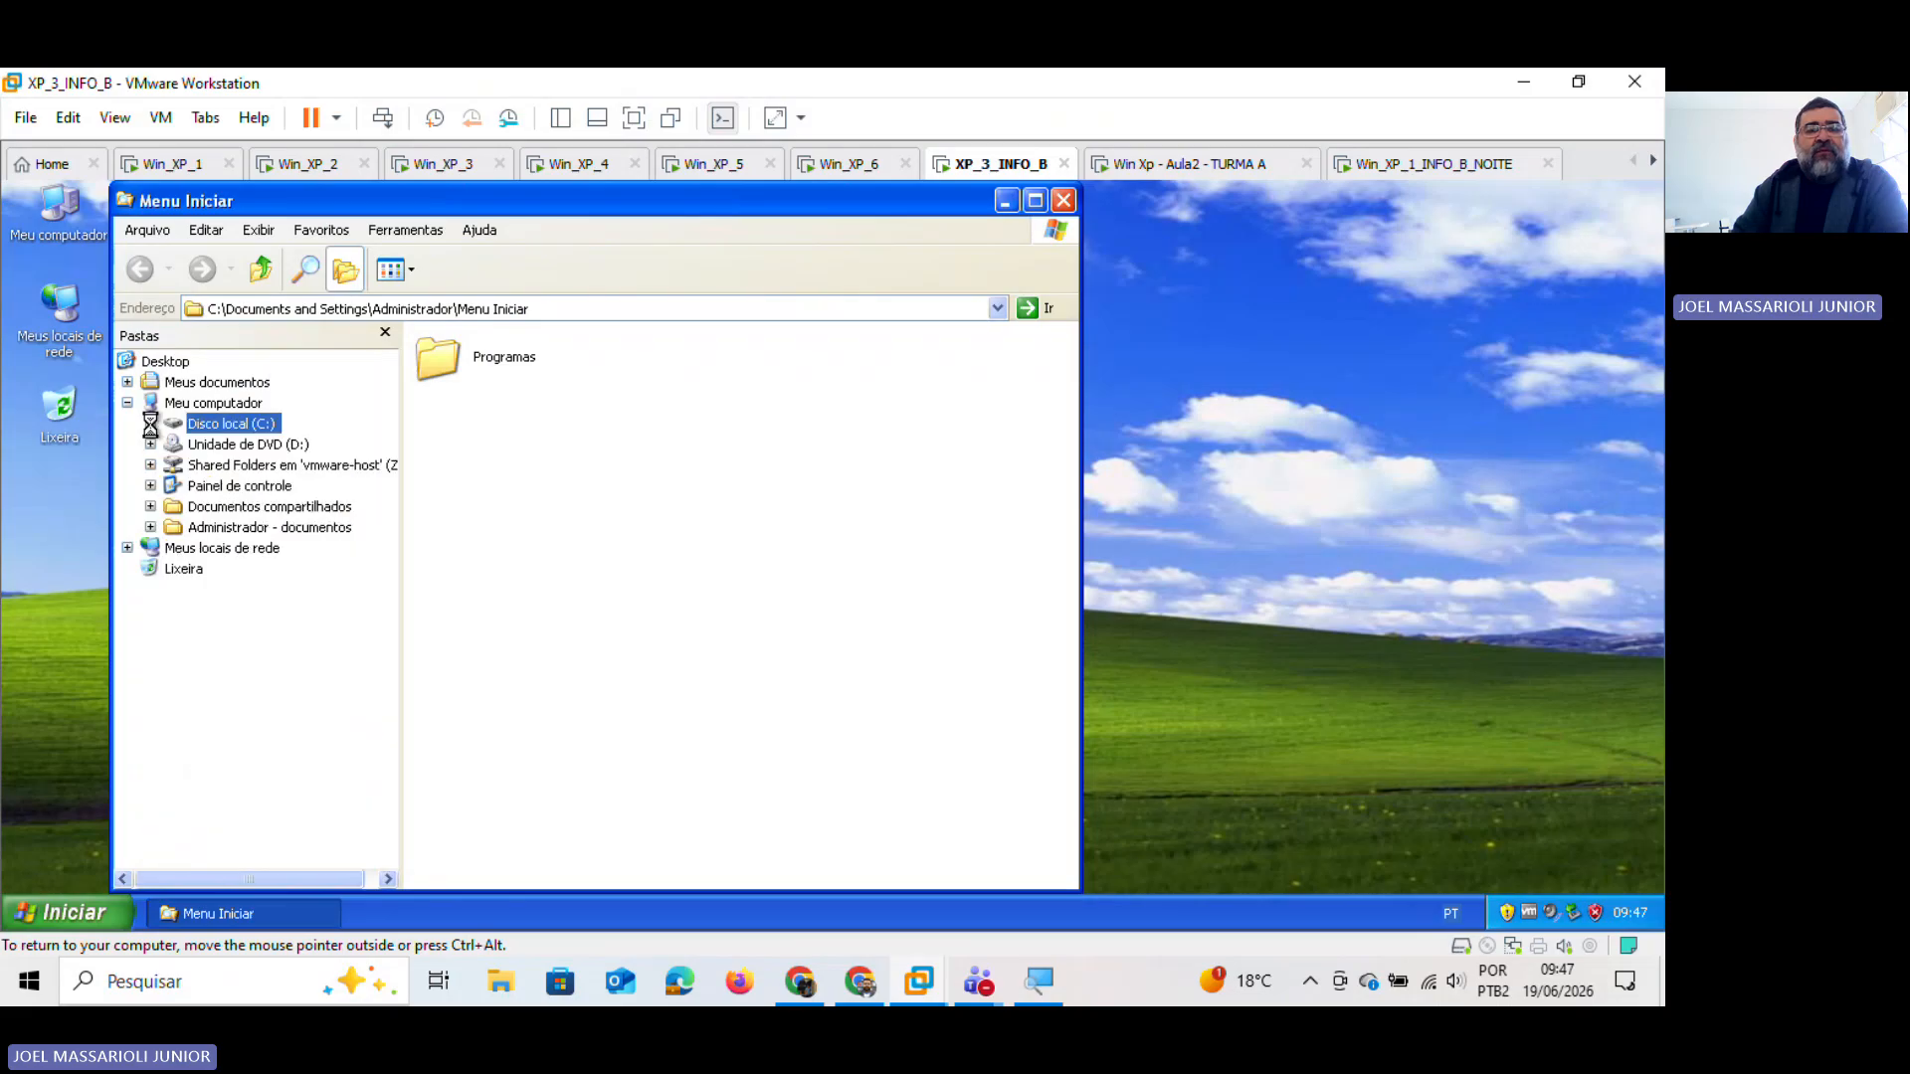
click(1035, 200)
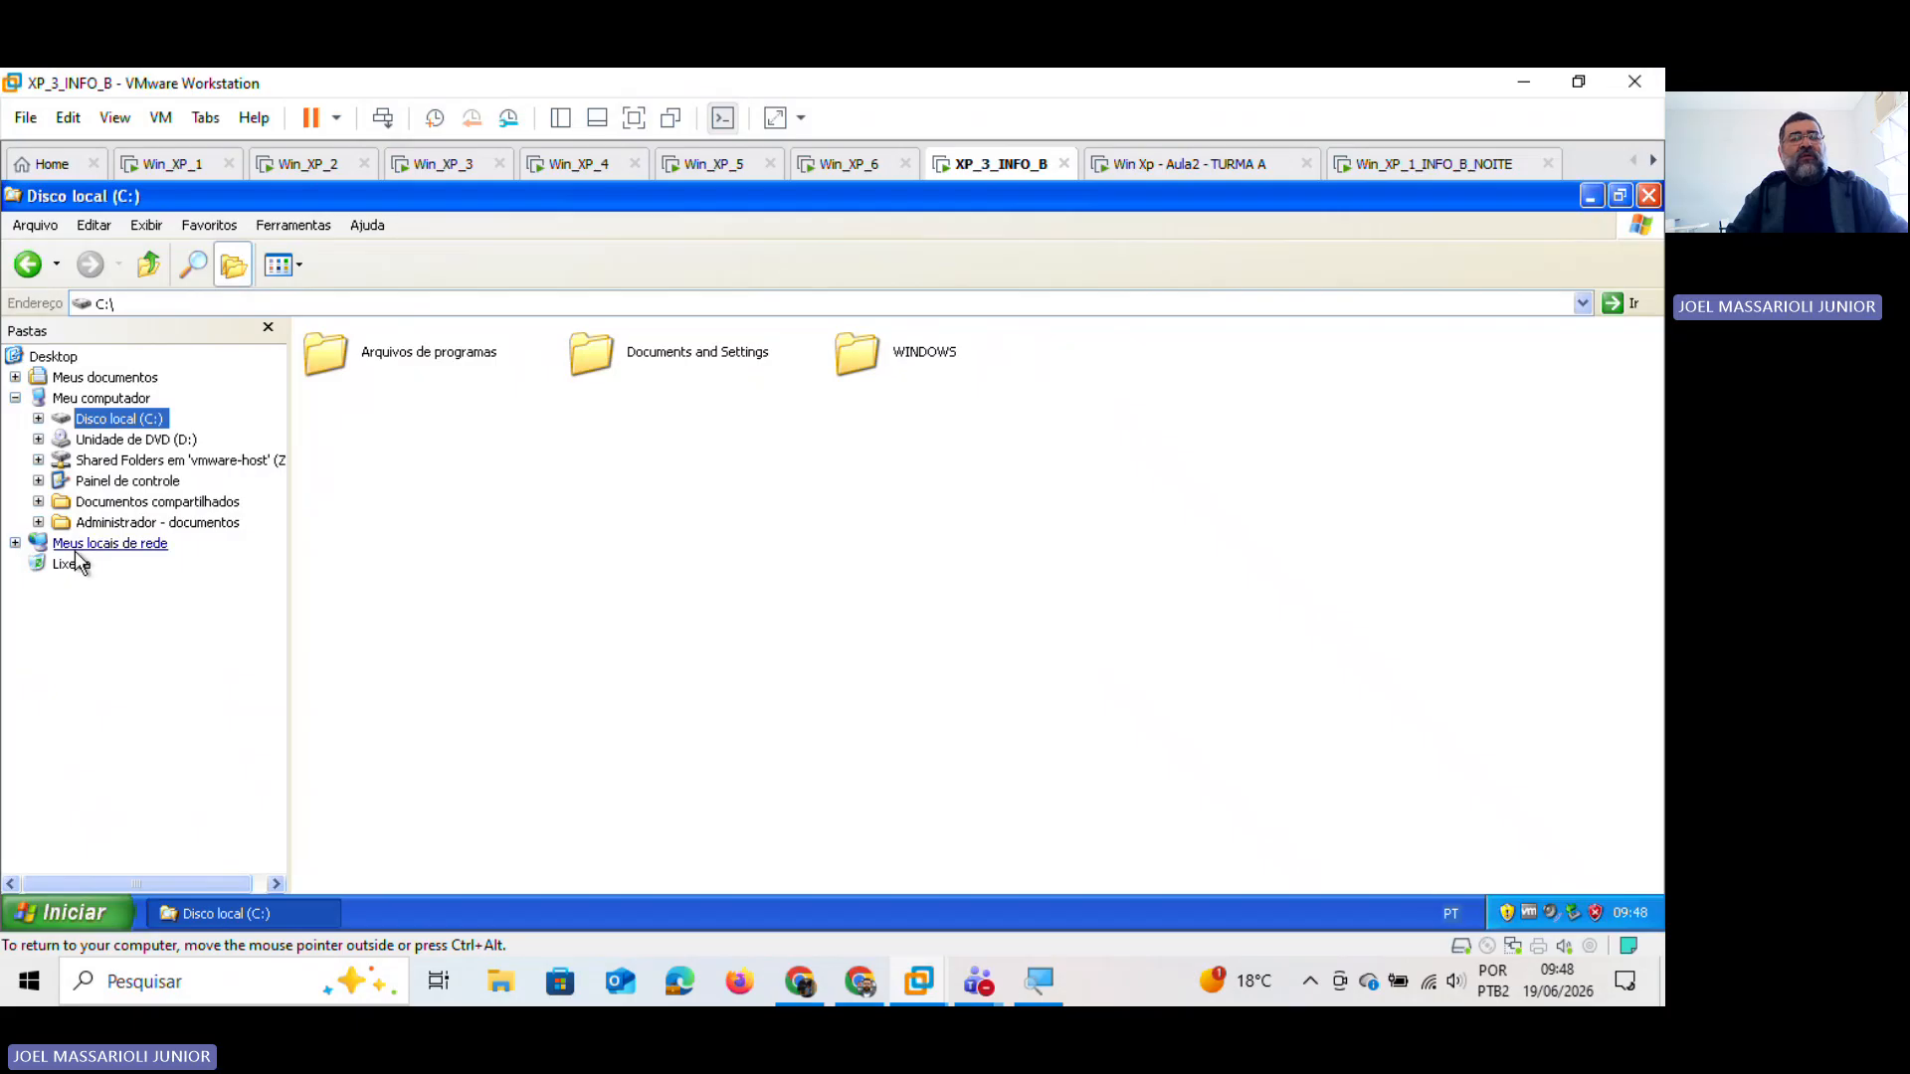
Step: Open the TCP/IP protocol properties of Conexão local from the network places' properties, and move the TCP/IP window clear of the connection properties
click(117, 545)
right_click(118, 549)
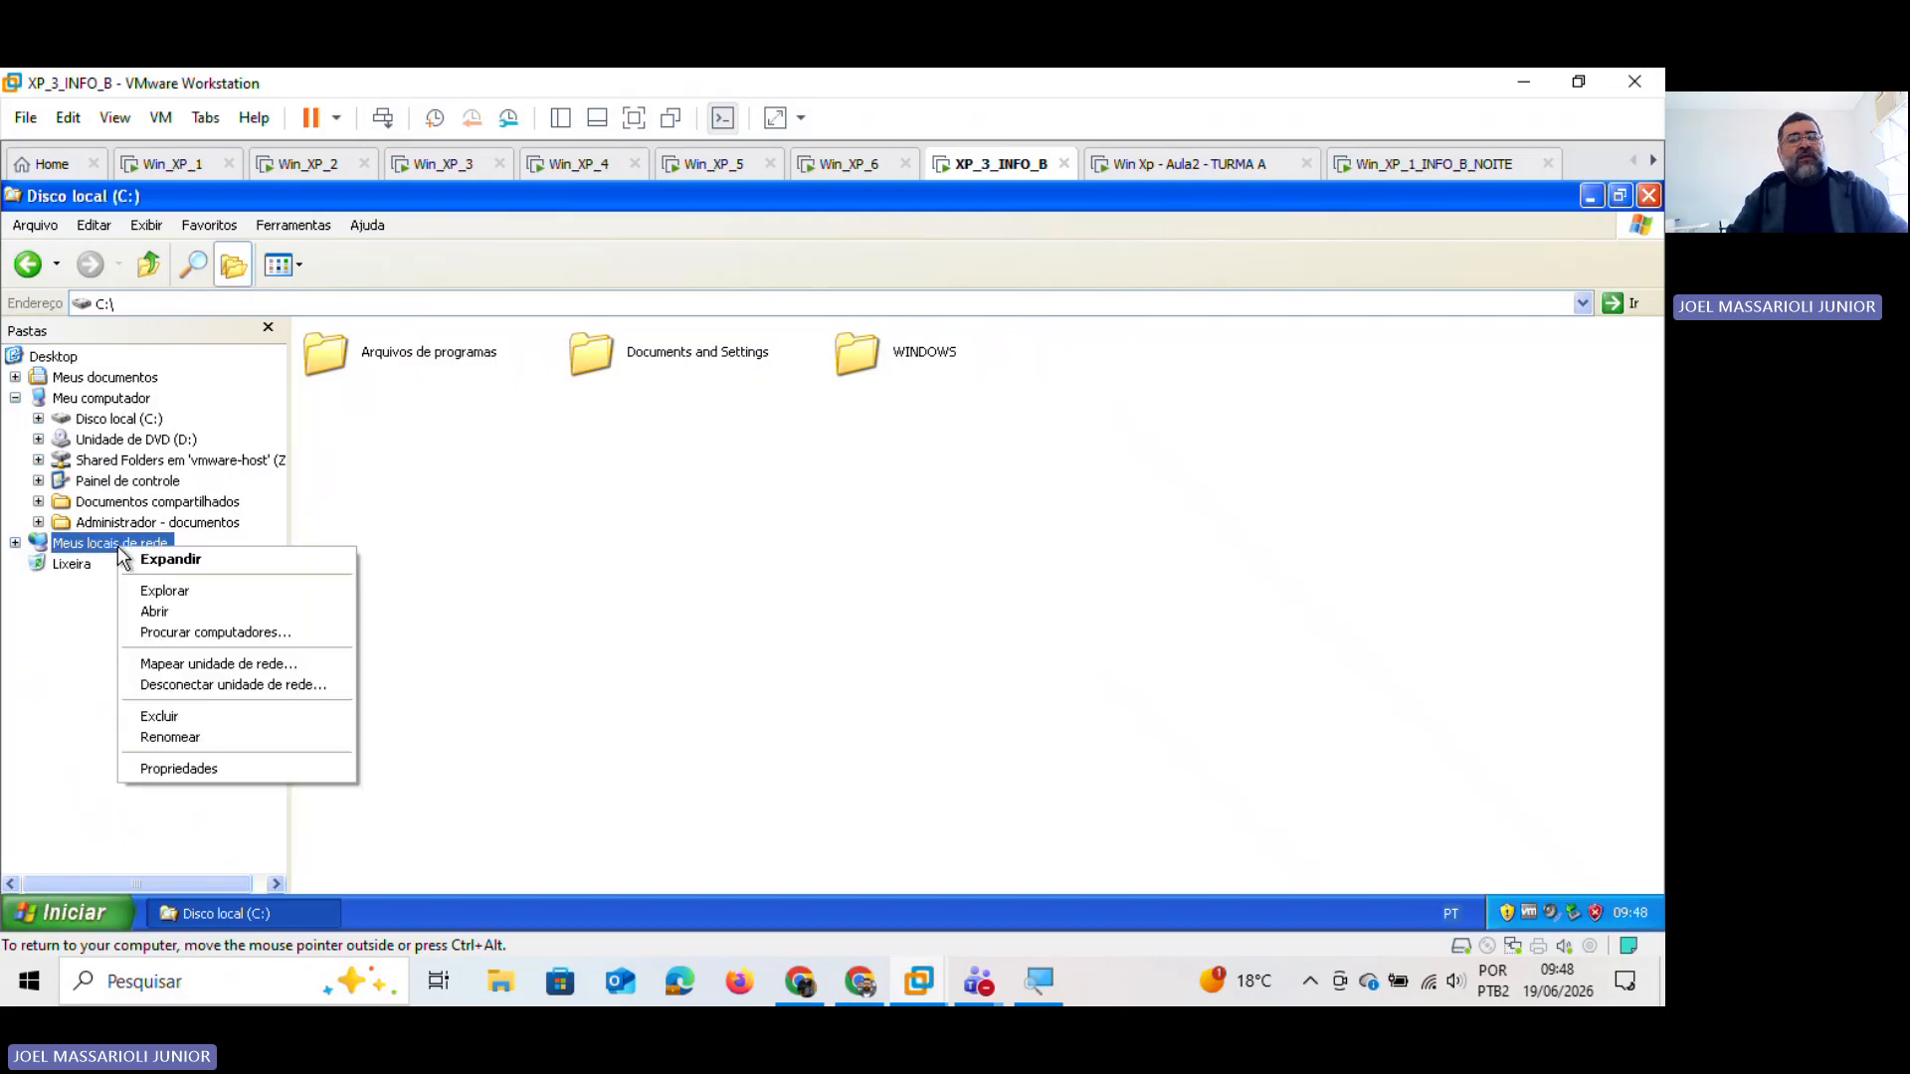
click(195, 768)
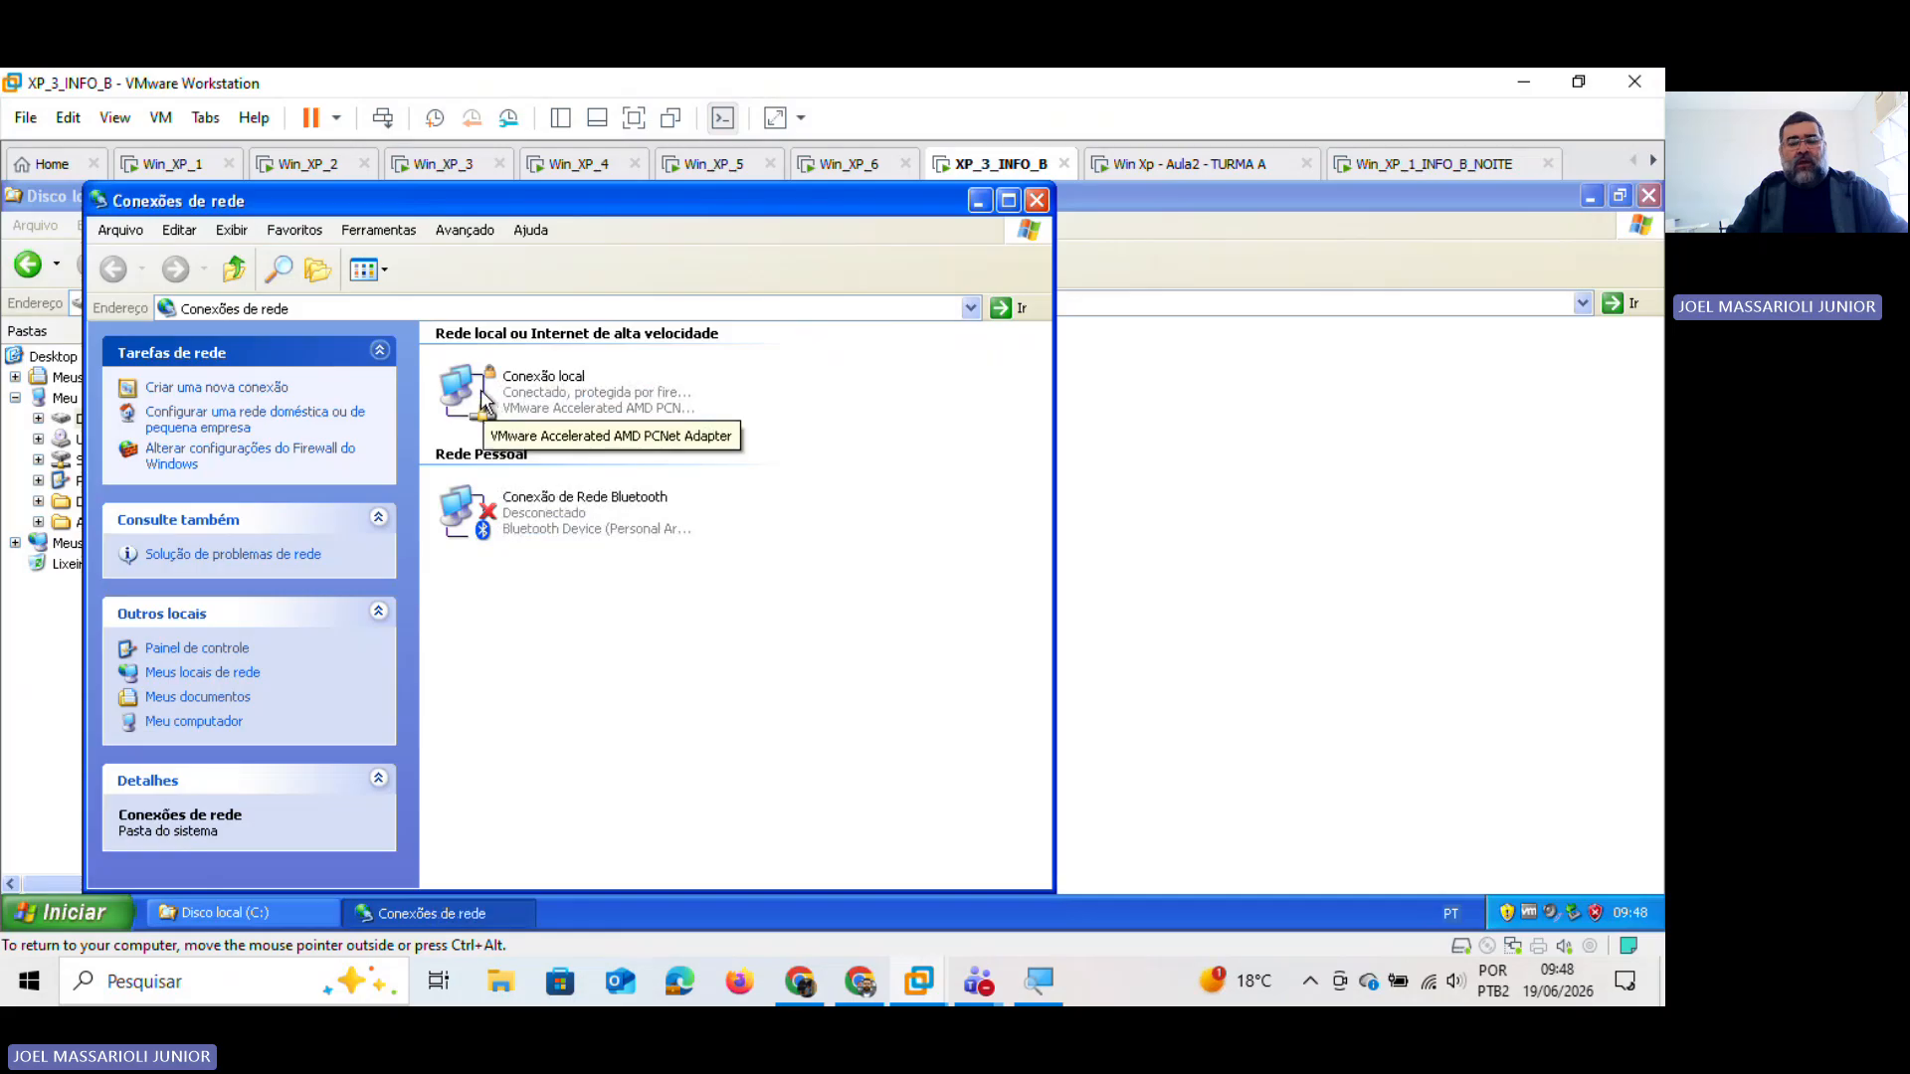
right_click(484, 393)
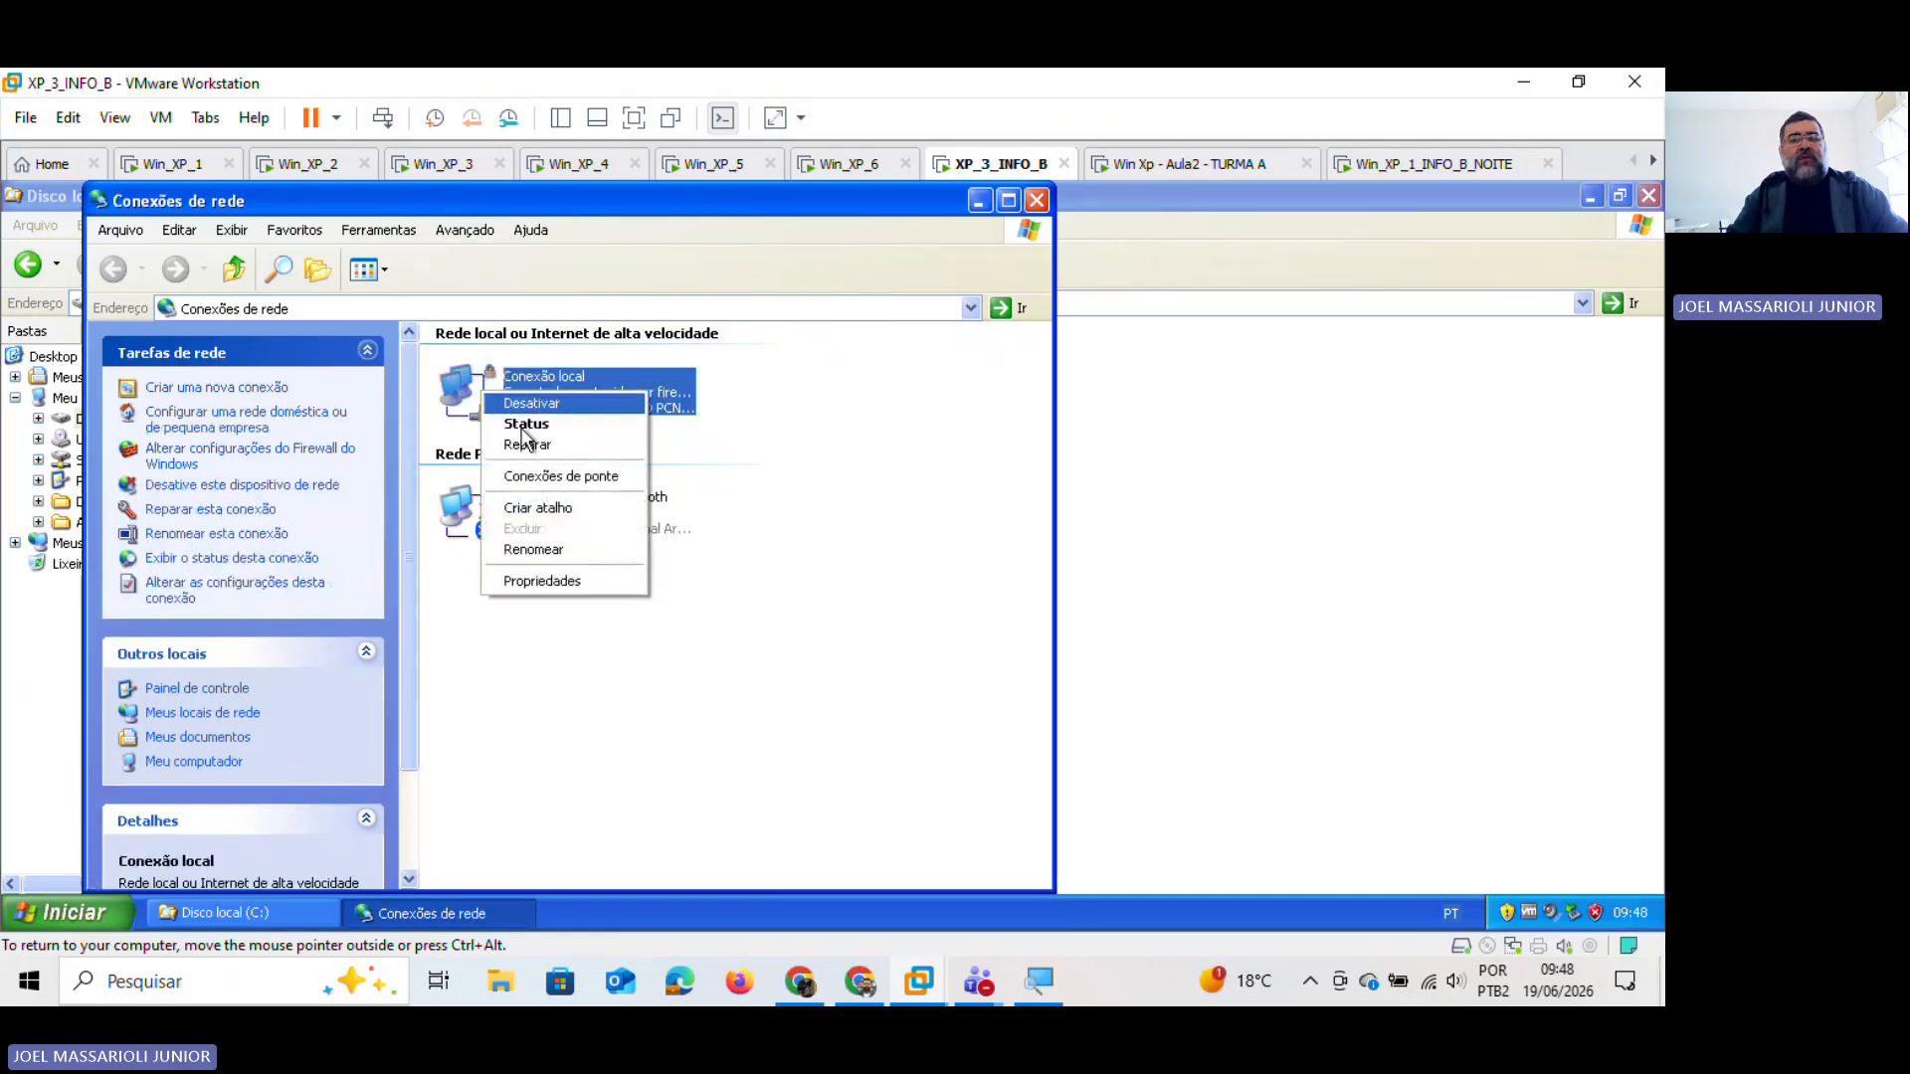
click(557, 579)
click(195, 470)
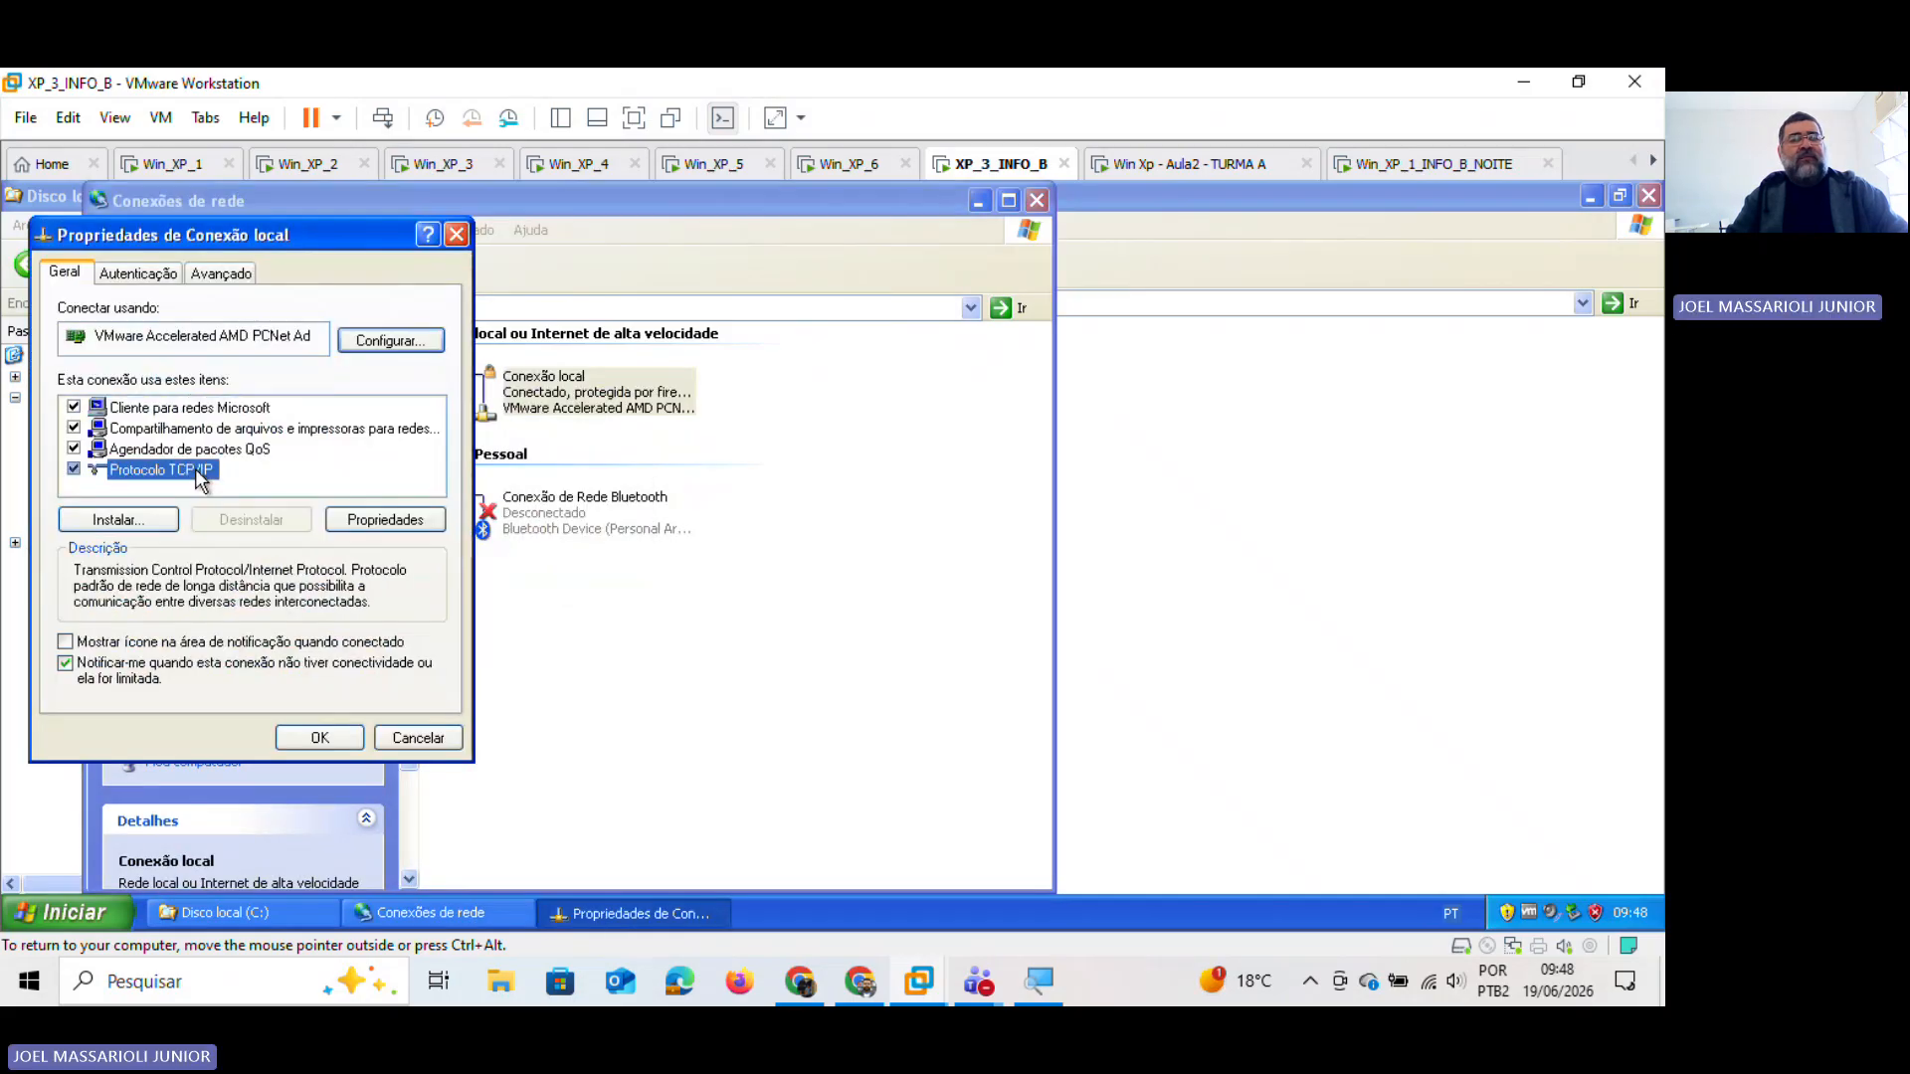
click(391, 521)
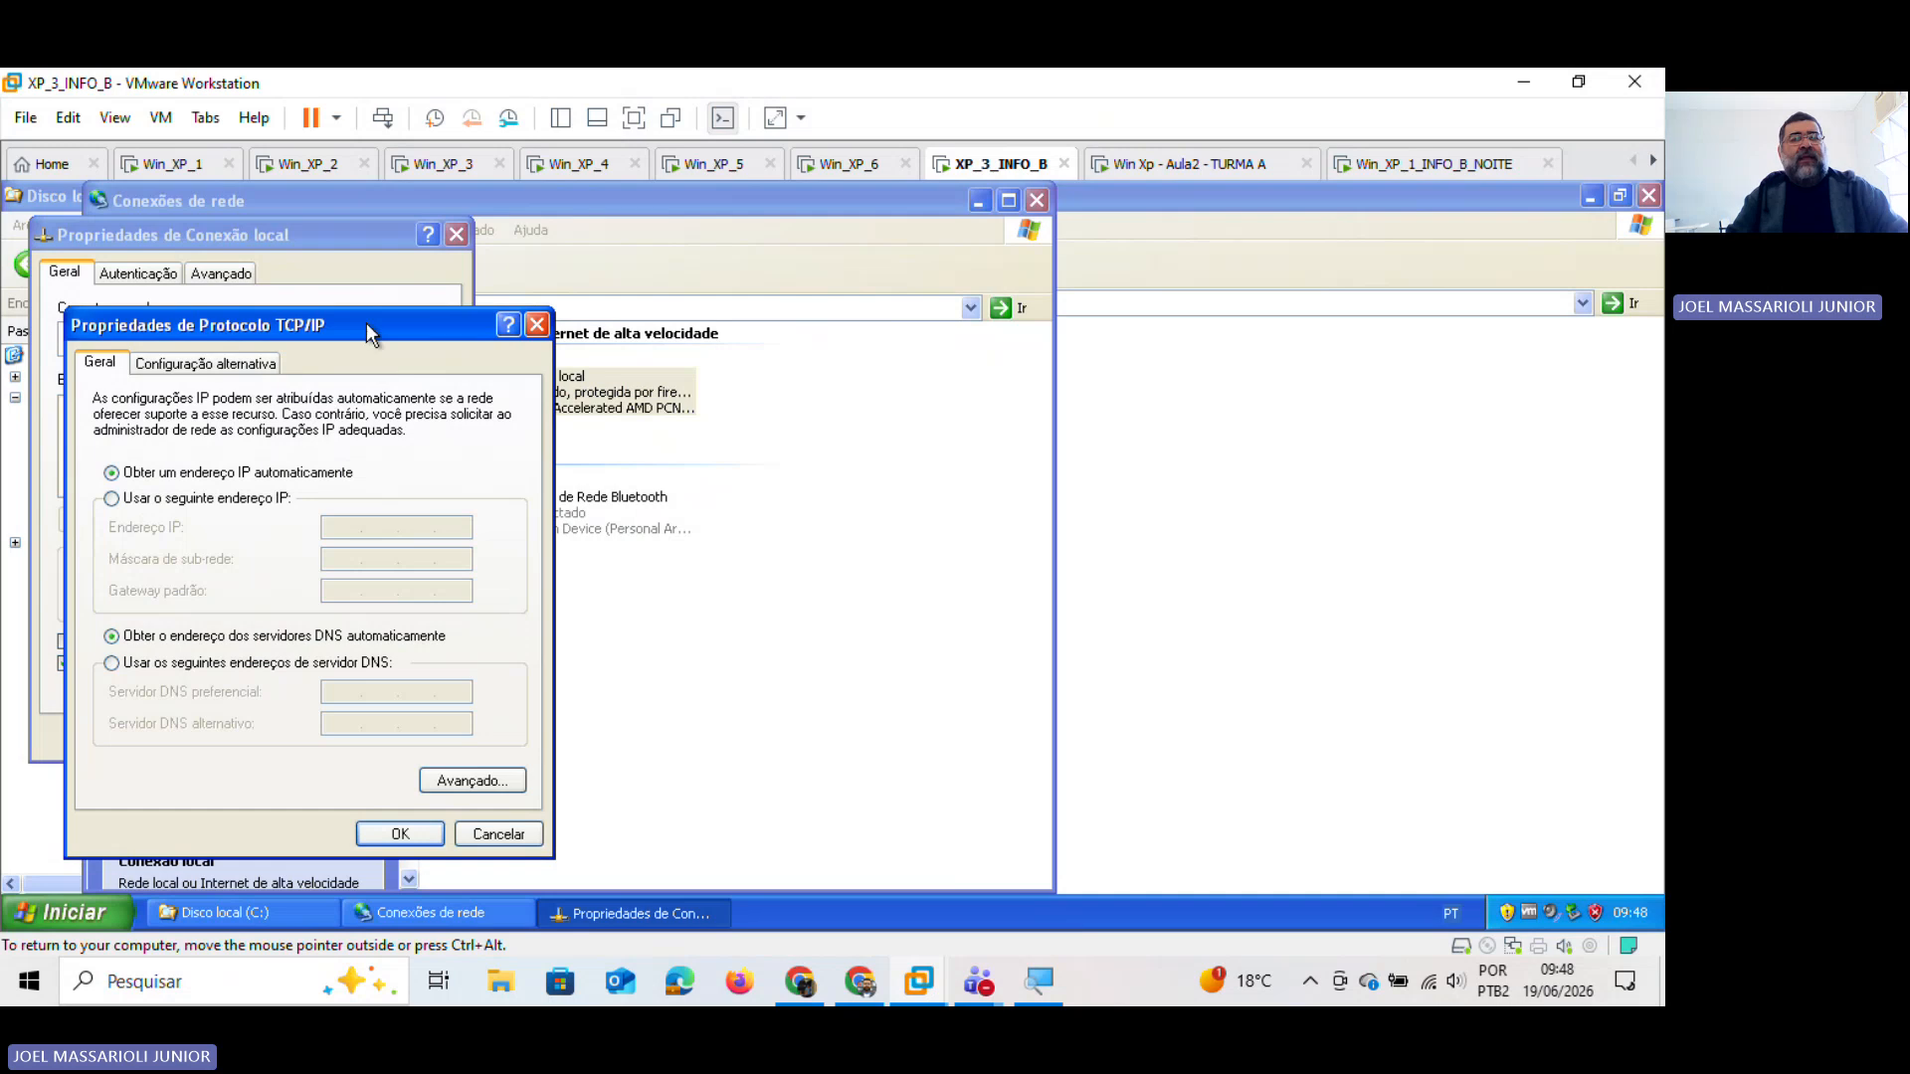
drag(367, 324, 1284, 226)
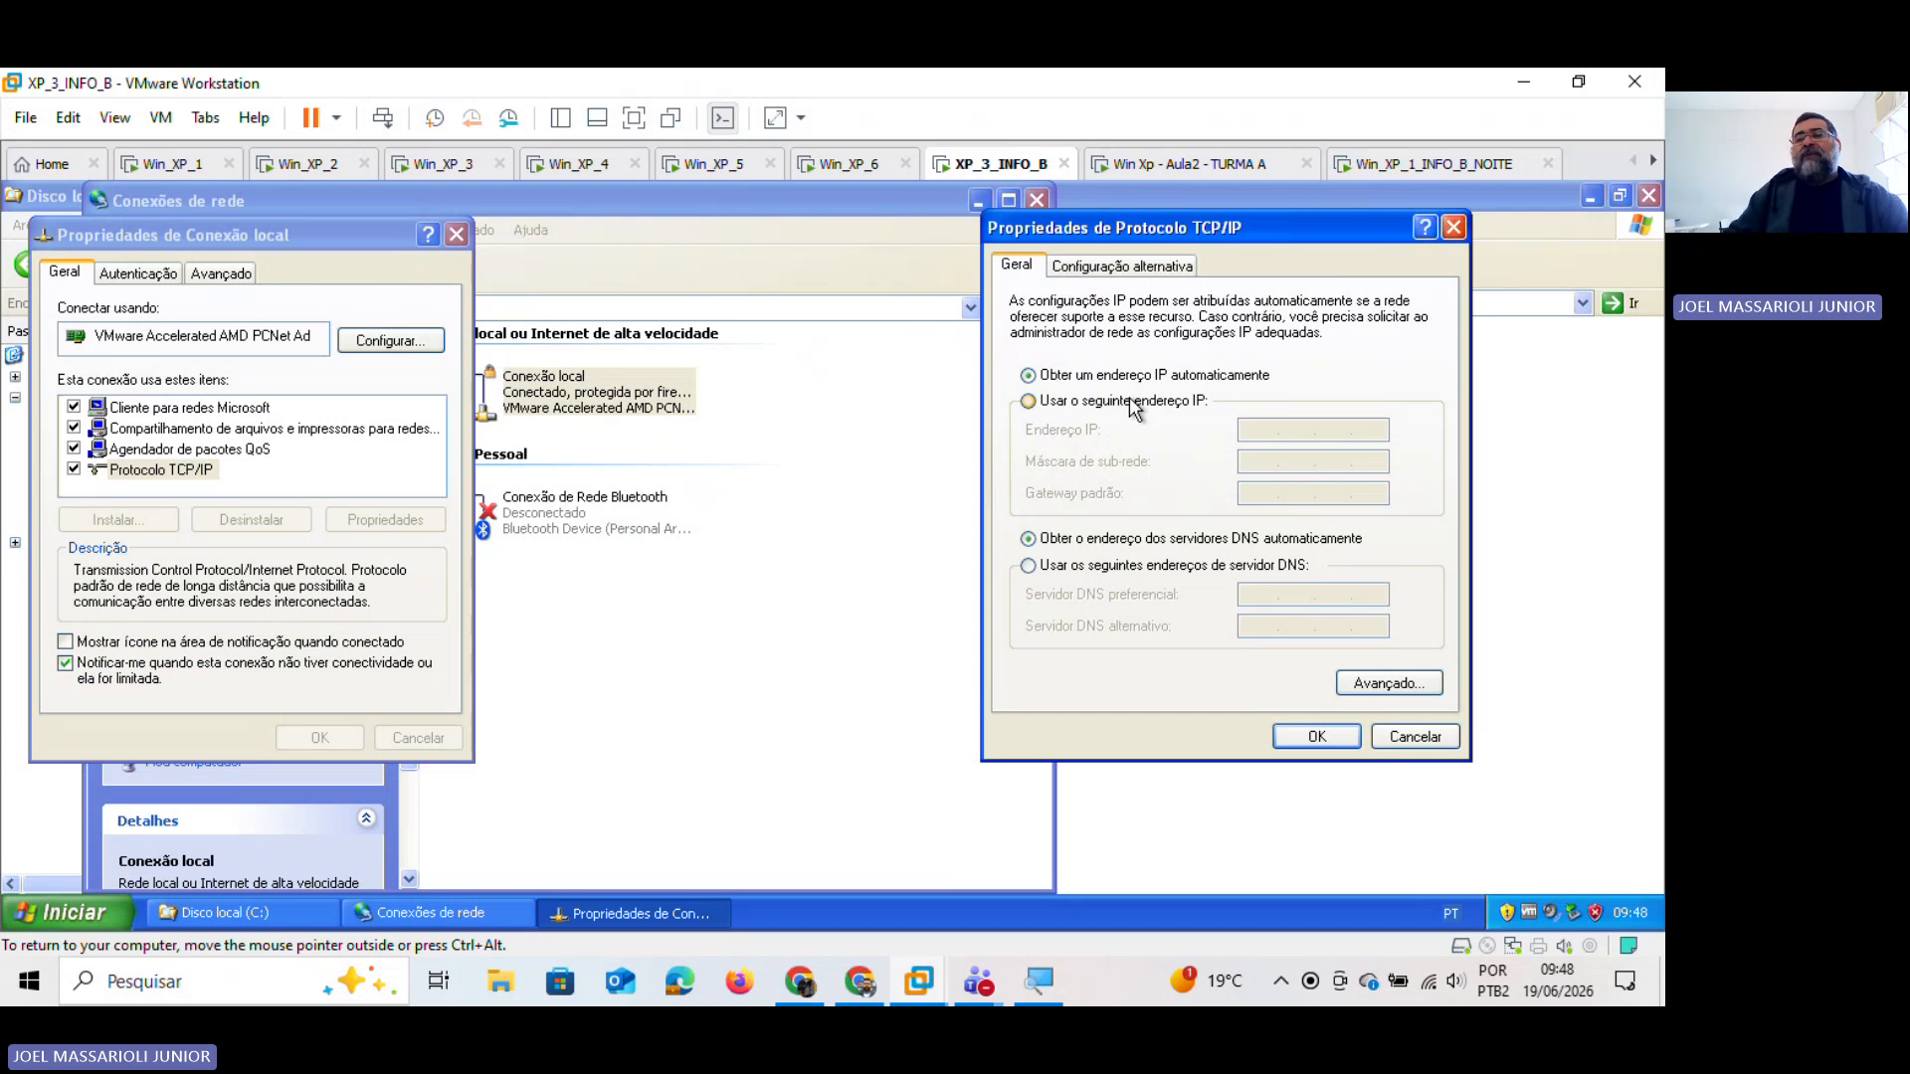
Step: Switch to a manual IP configuration with address 192.168.1.18 and the automatically filled subnet mask 255.255.255.0
click(1031, 402)
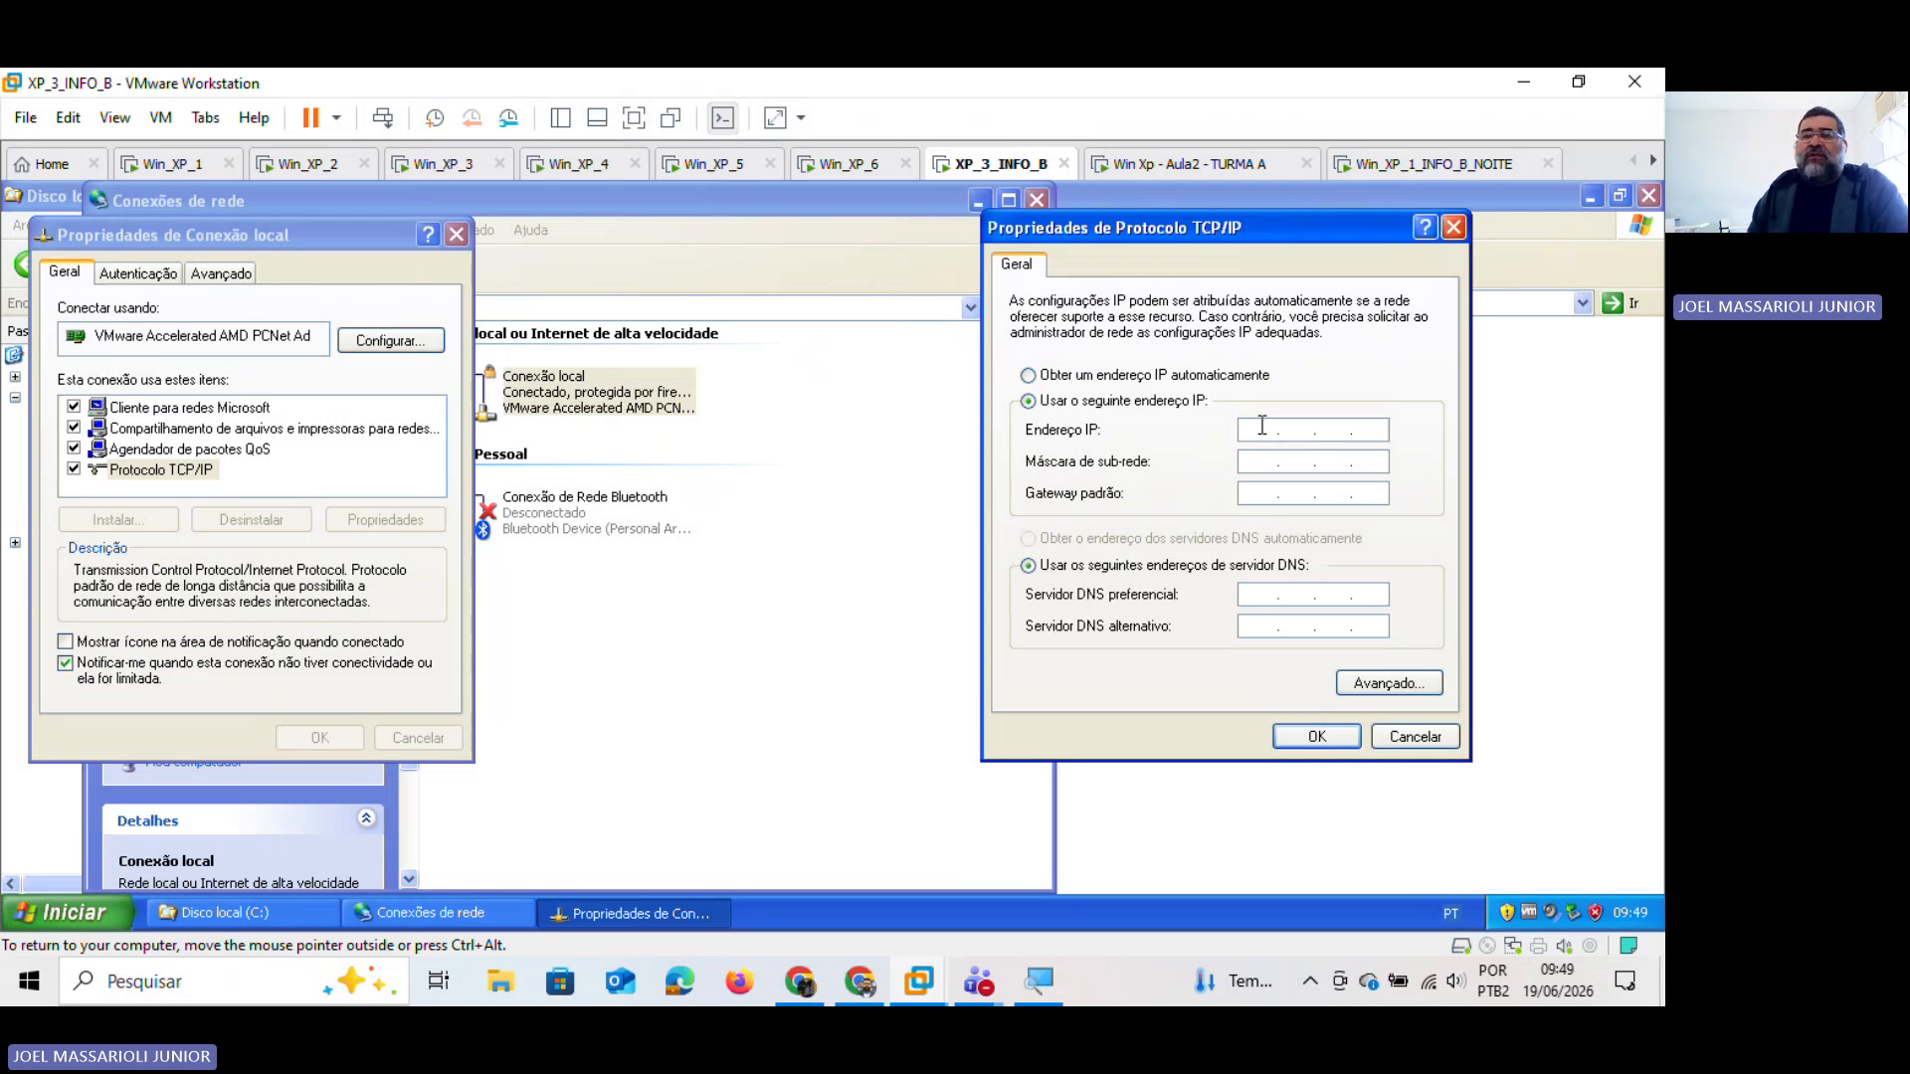
click(1261, 428)
text(192 . )
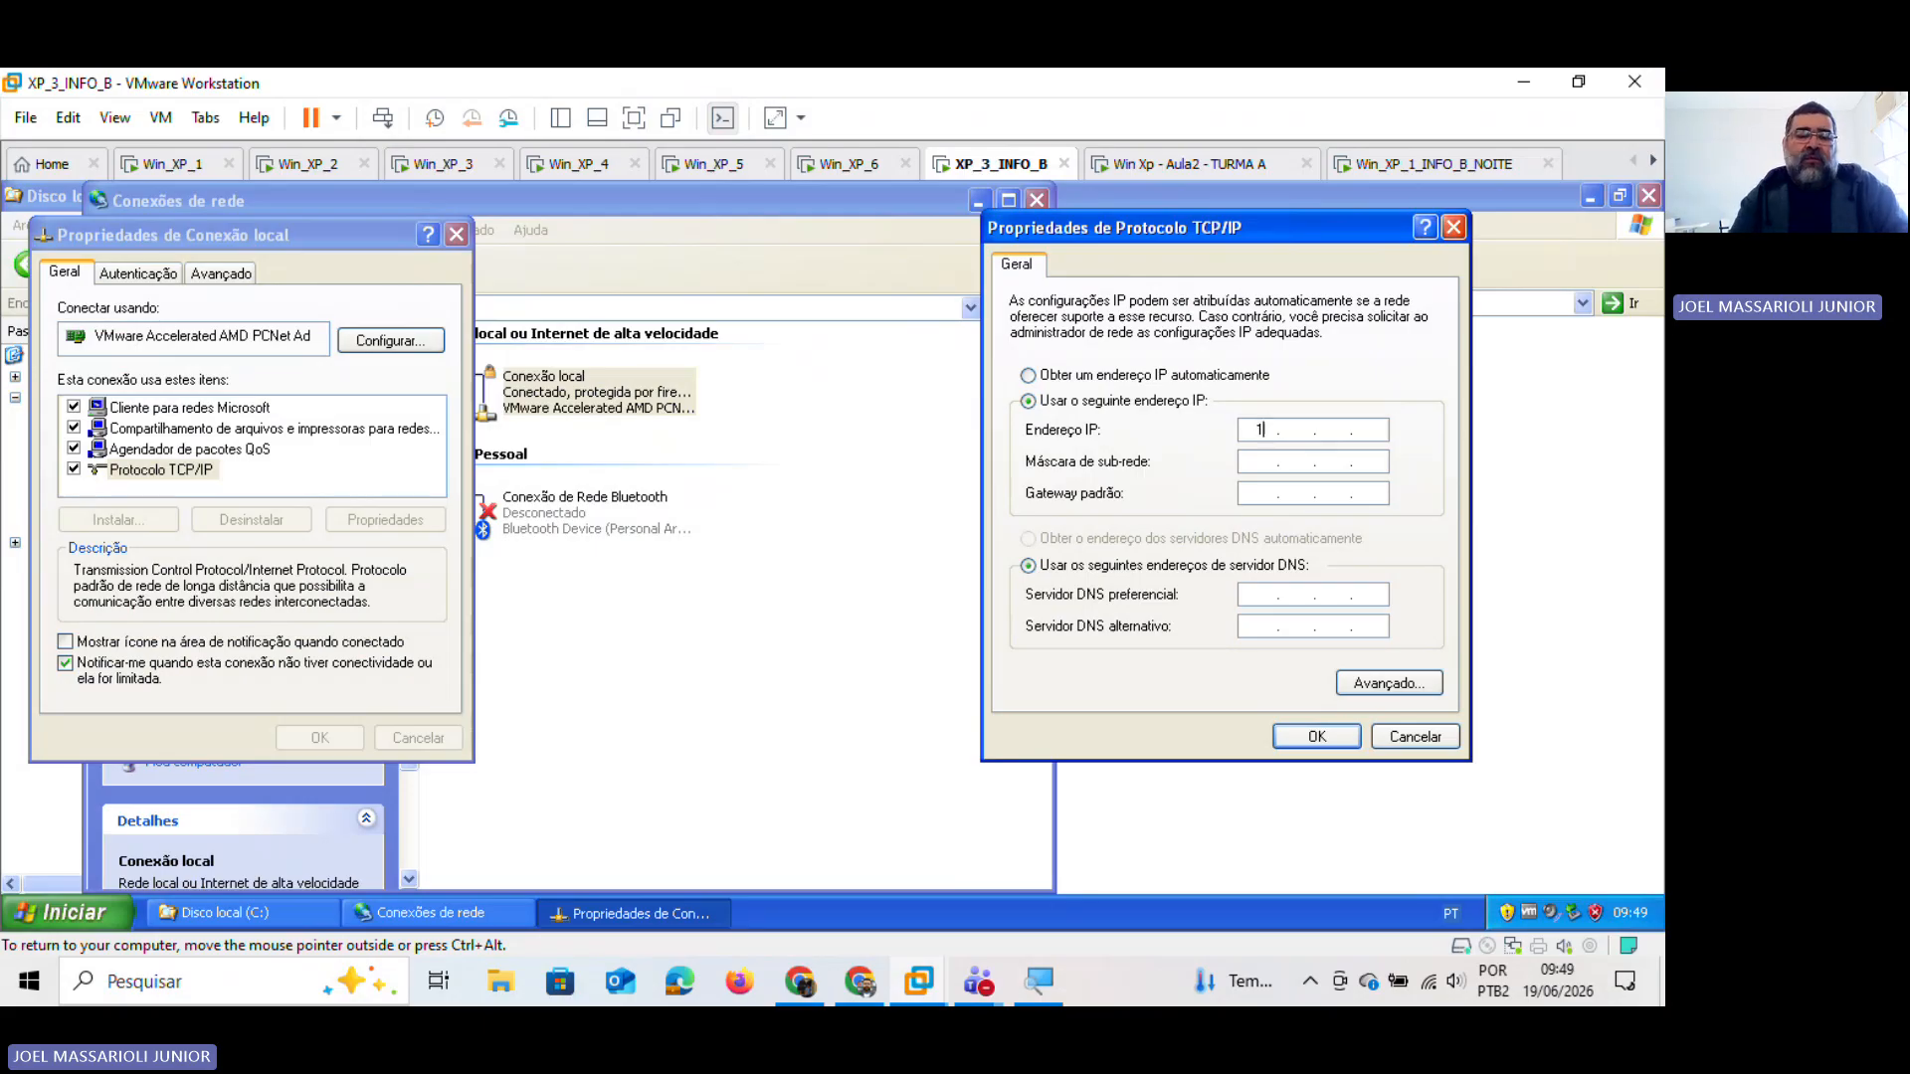
text(168 . )
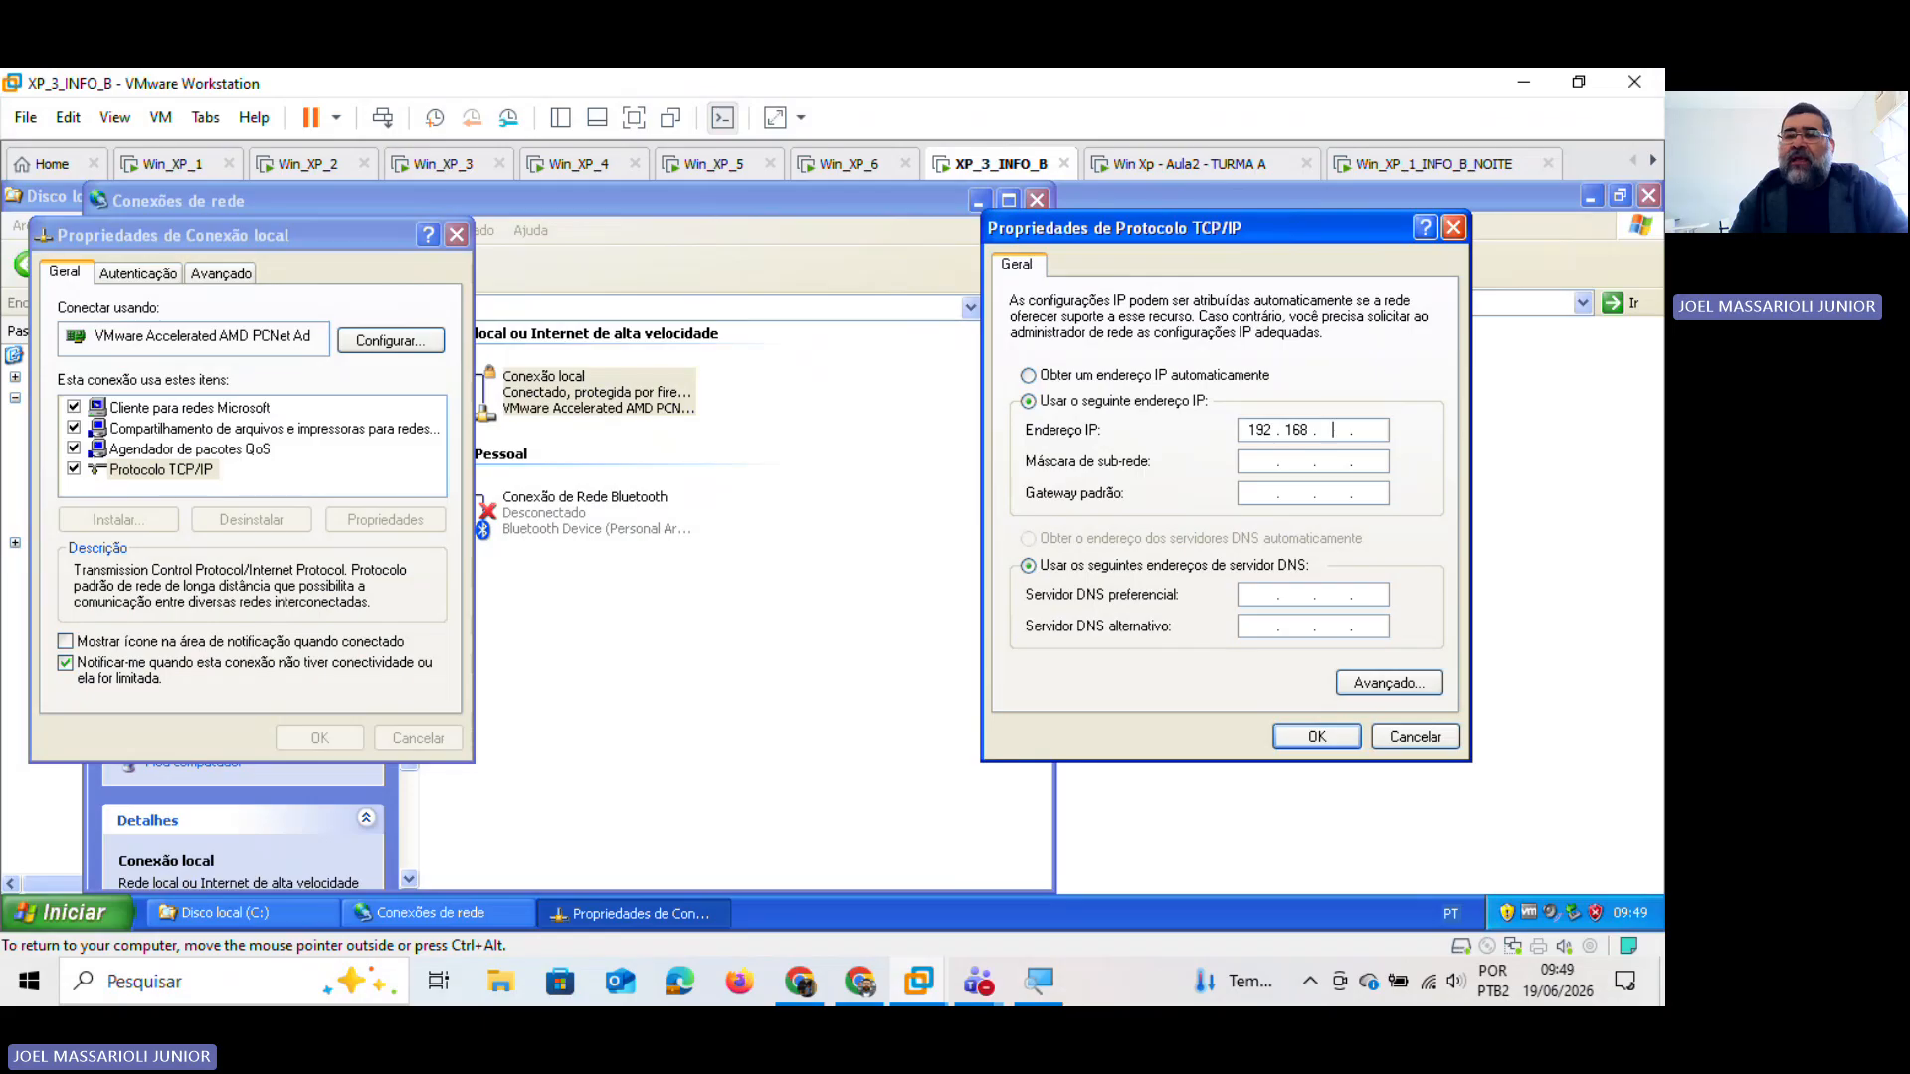
text(1 )
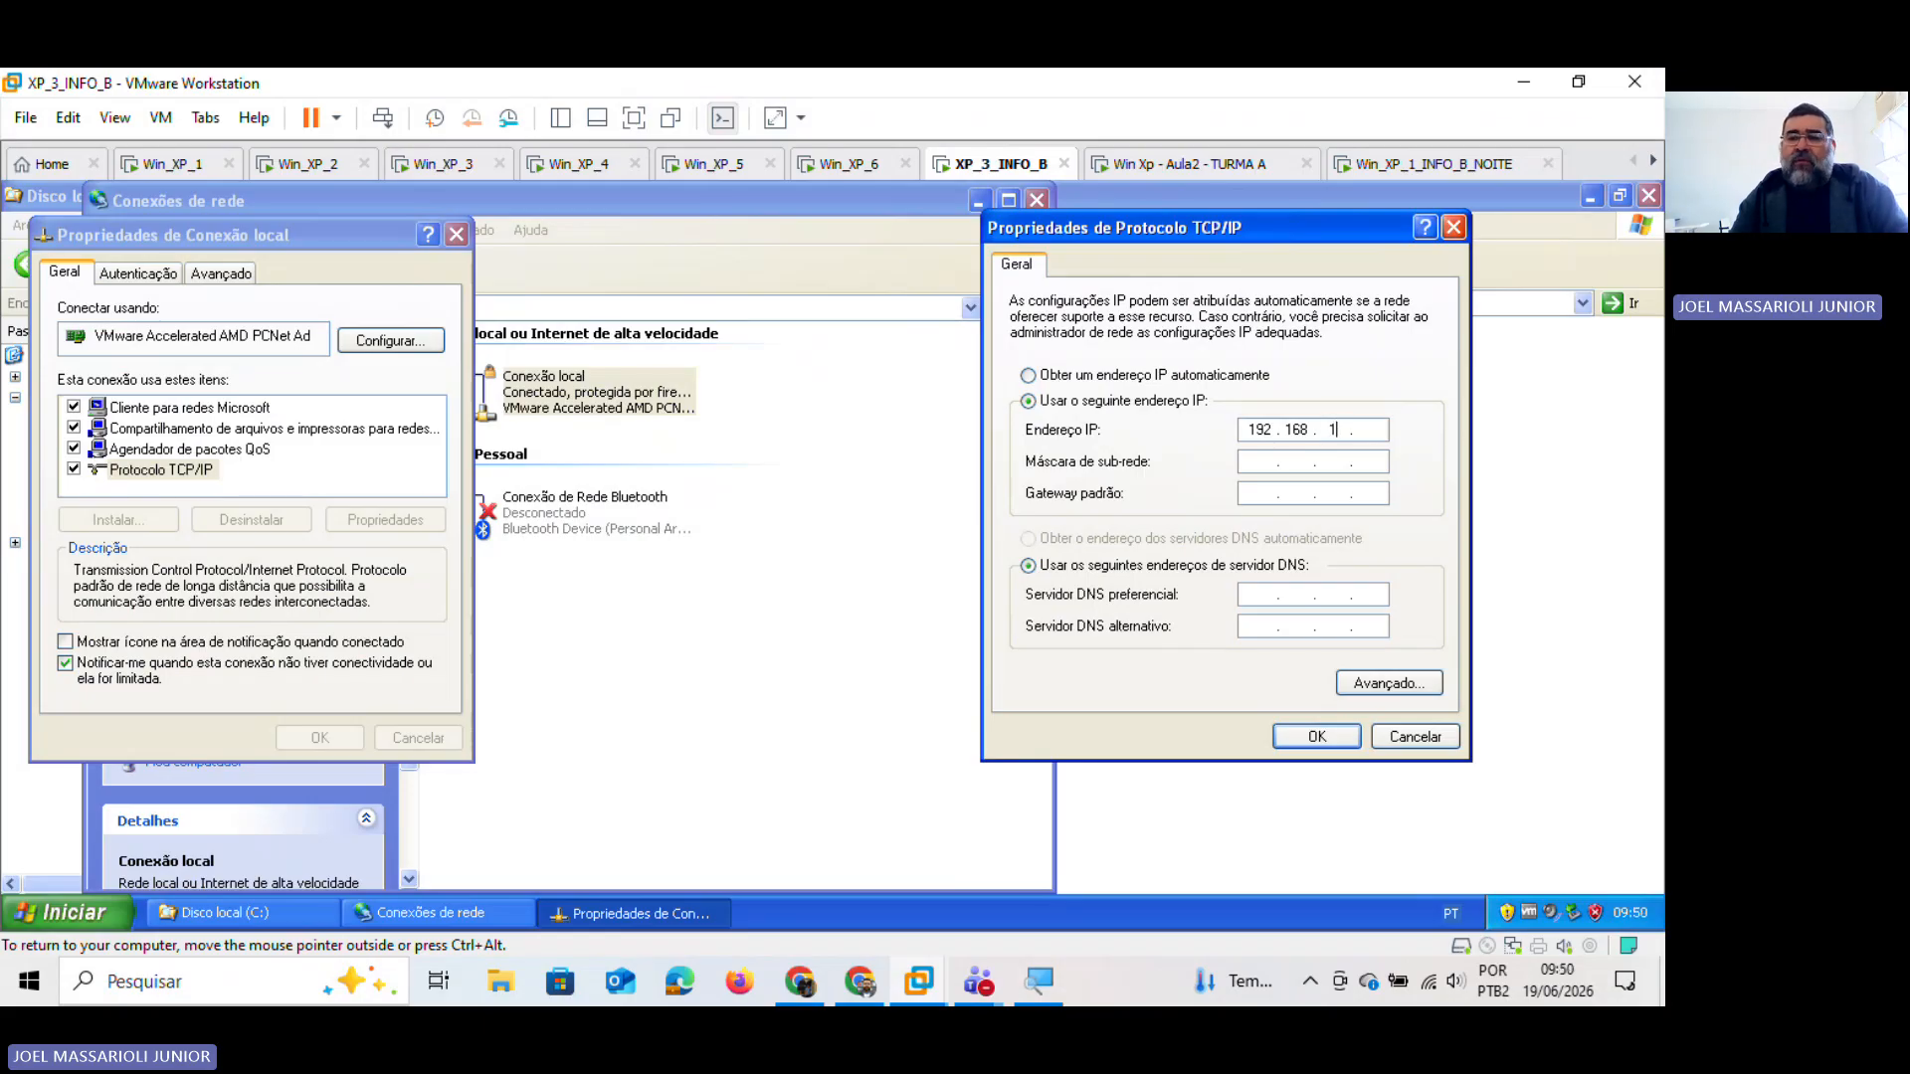
text(.)
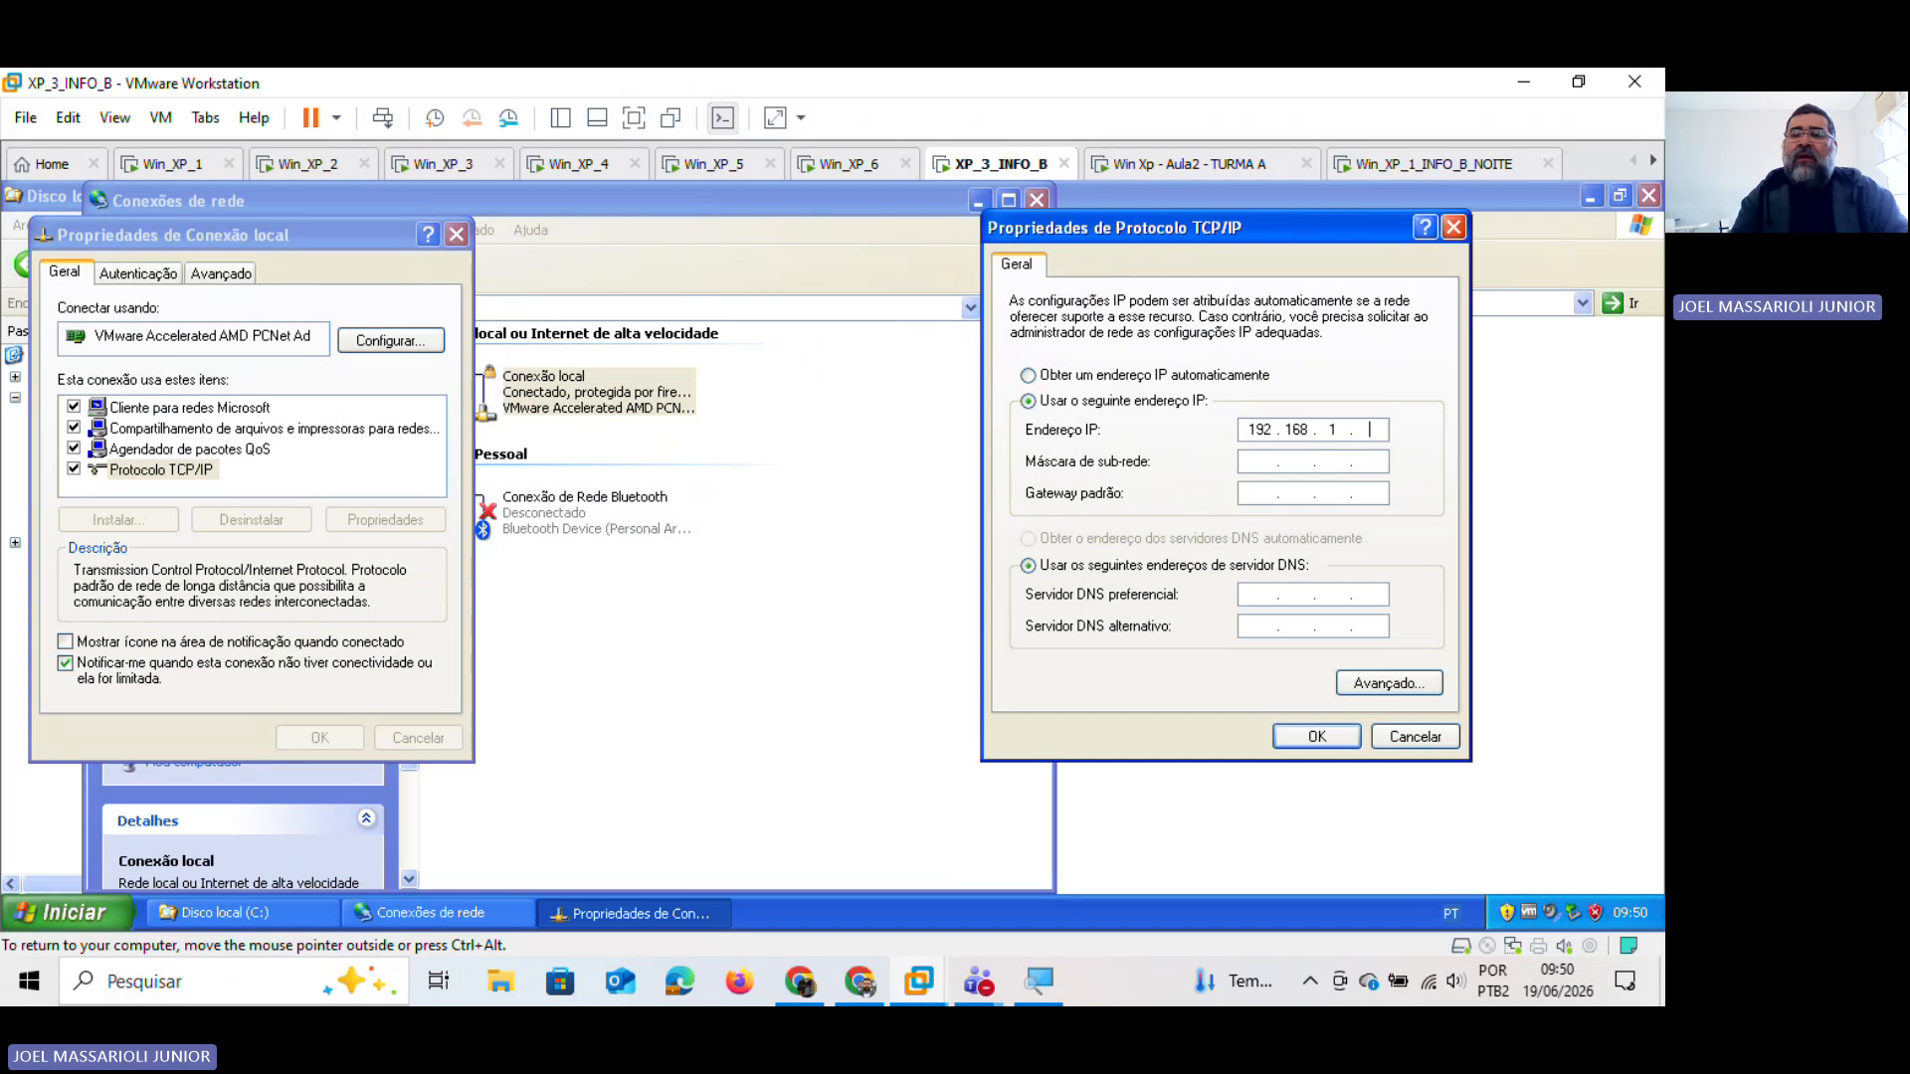
text(18)
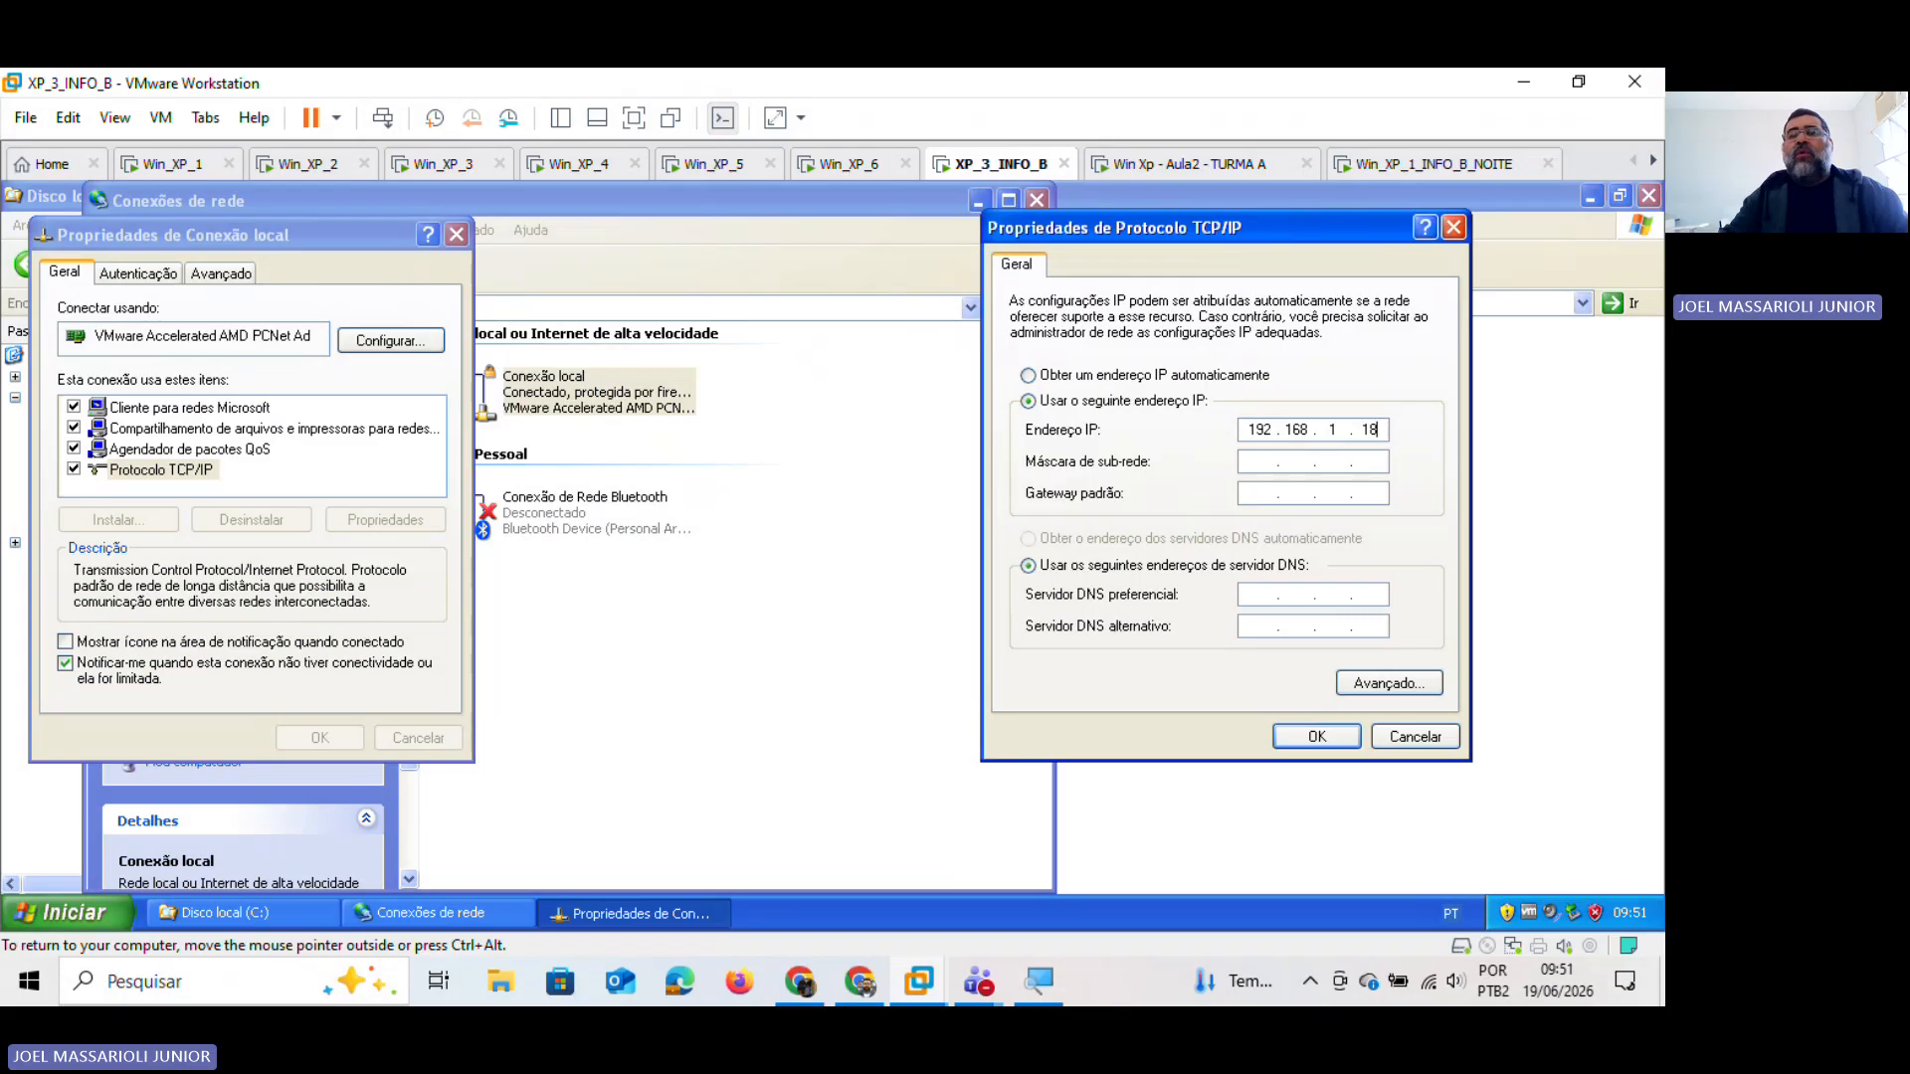
key(Tab)
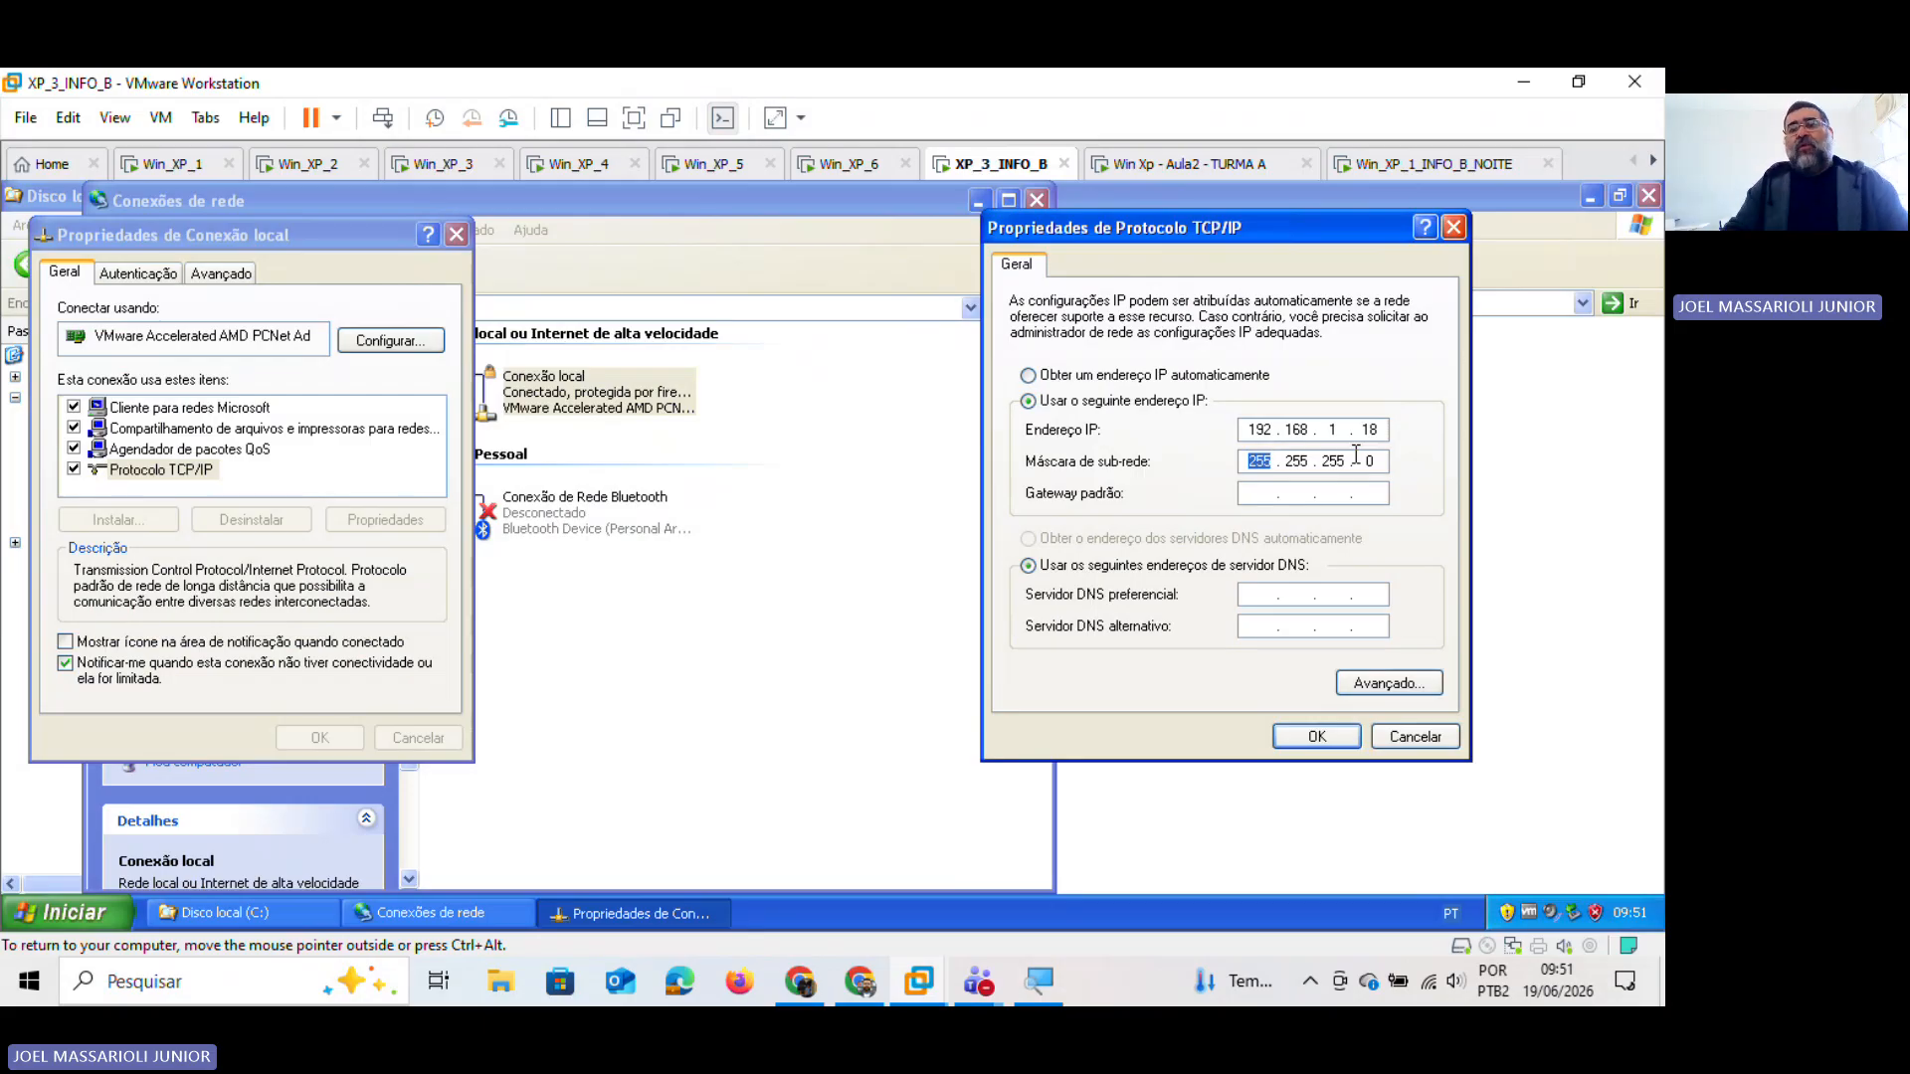
Step: Set the default gateway to 192.168.1.1
click(1244, 494)
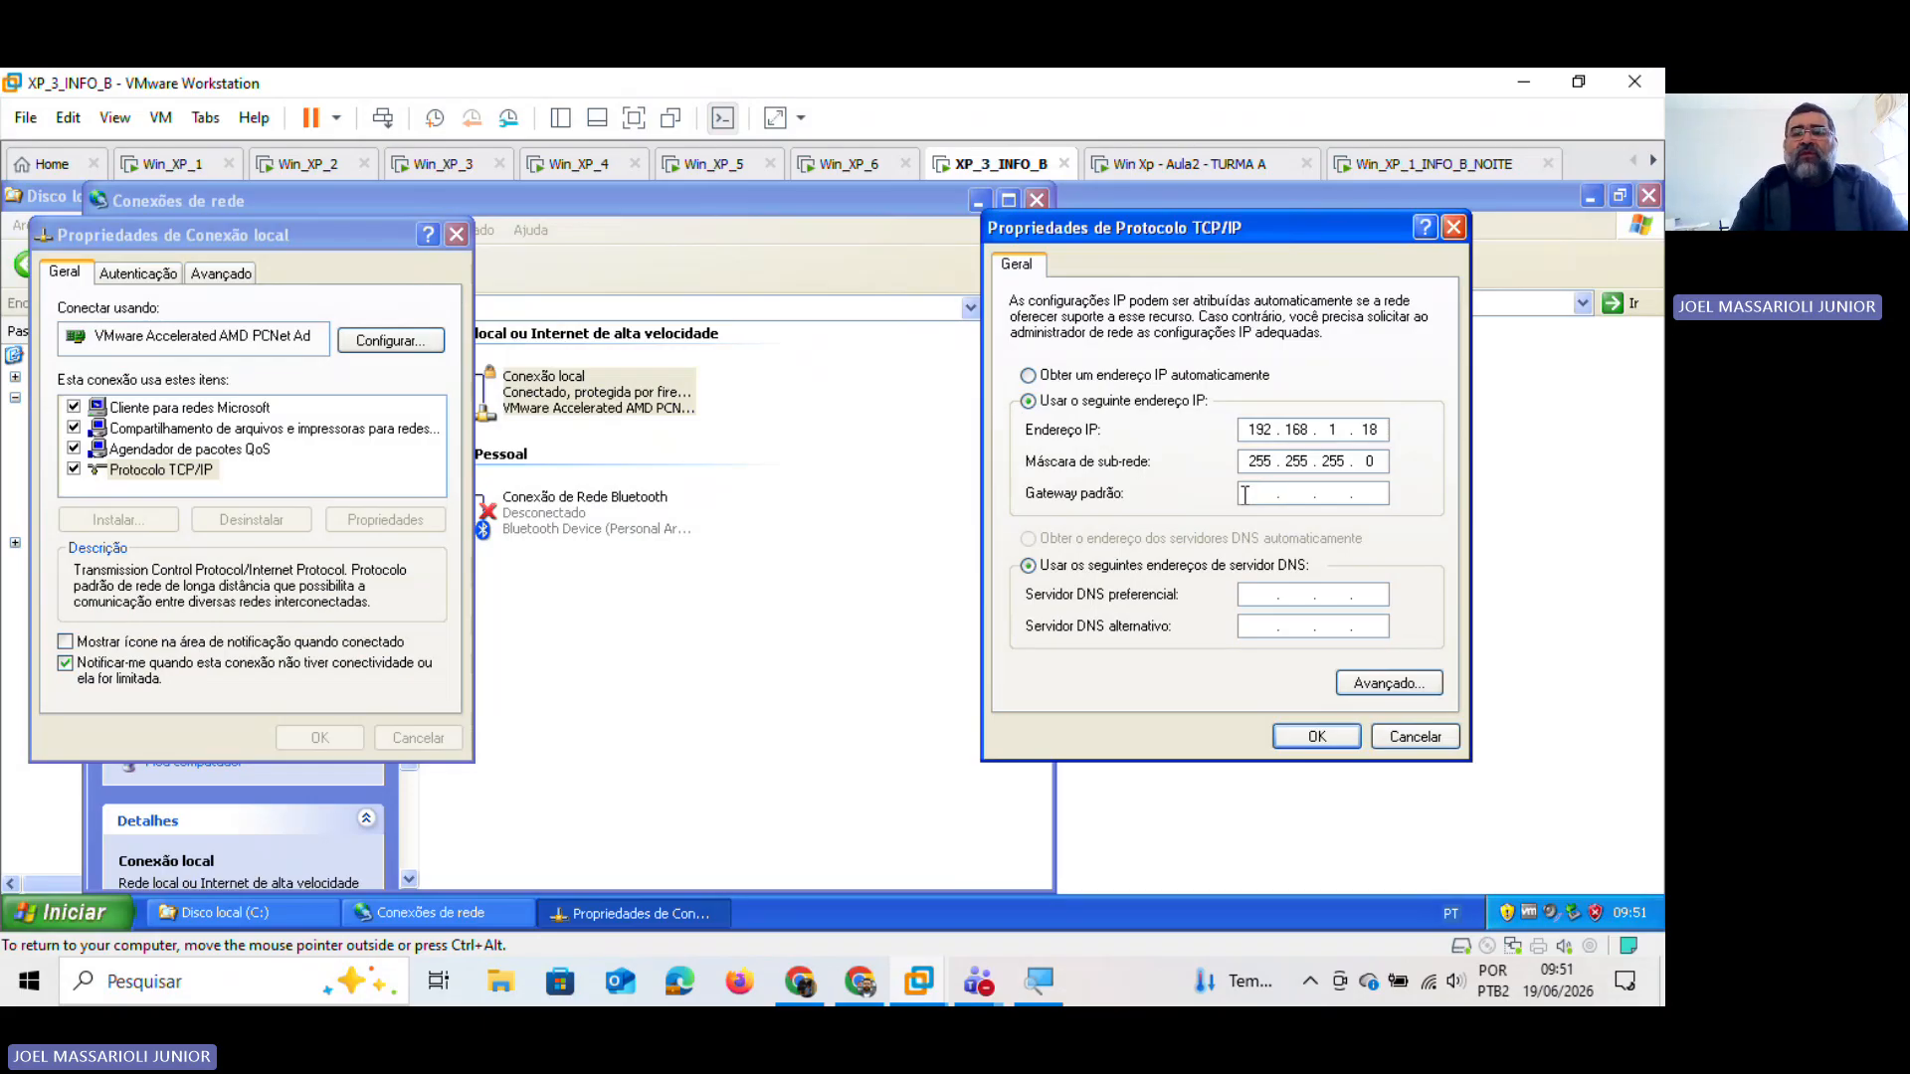
key(F1)
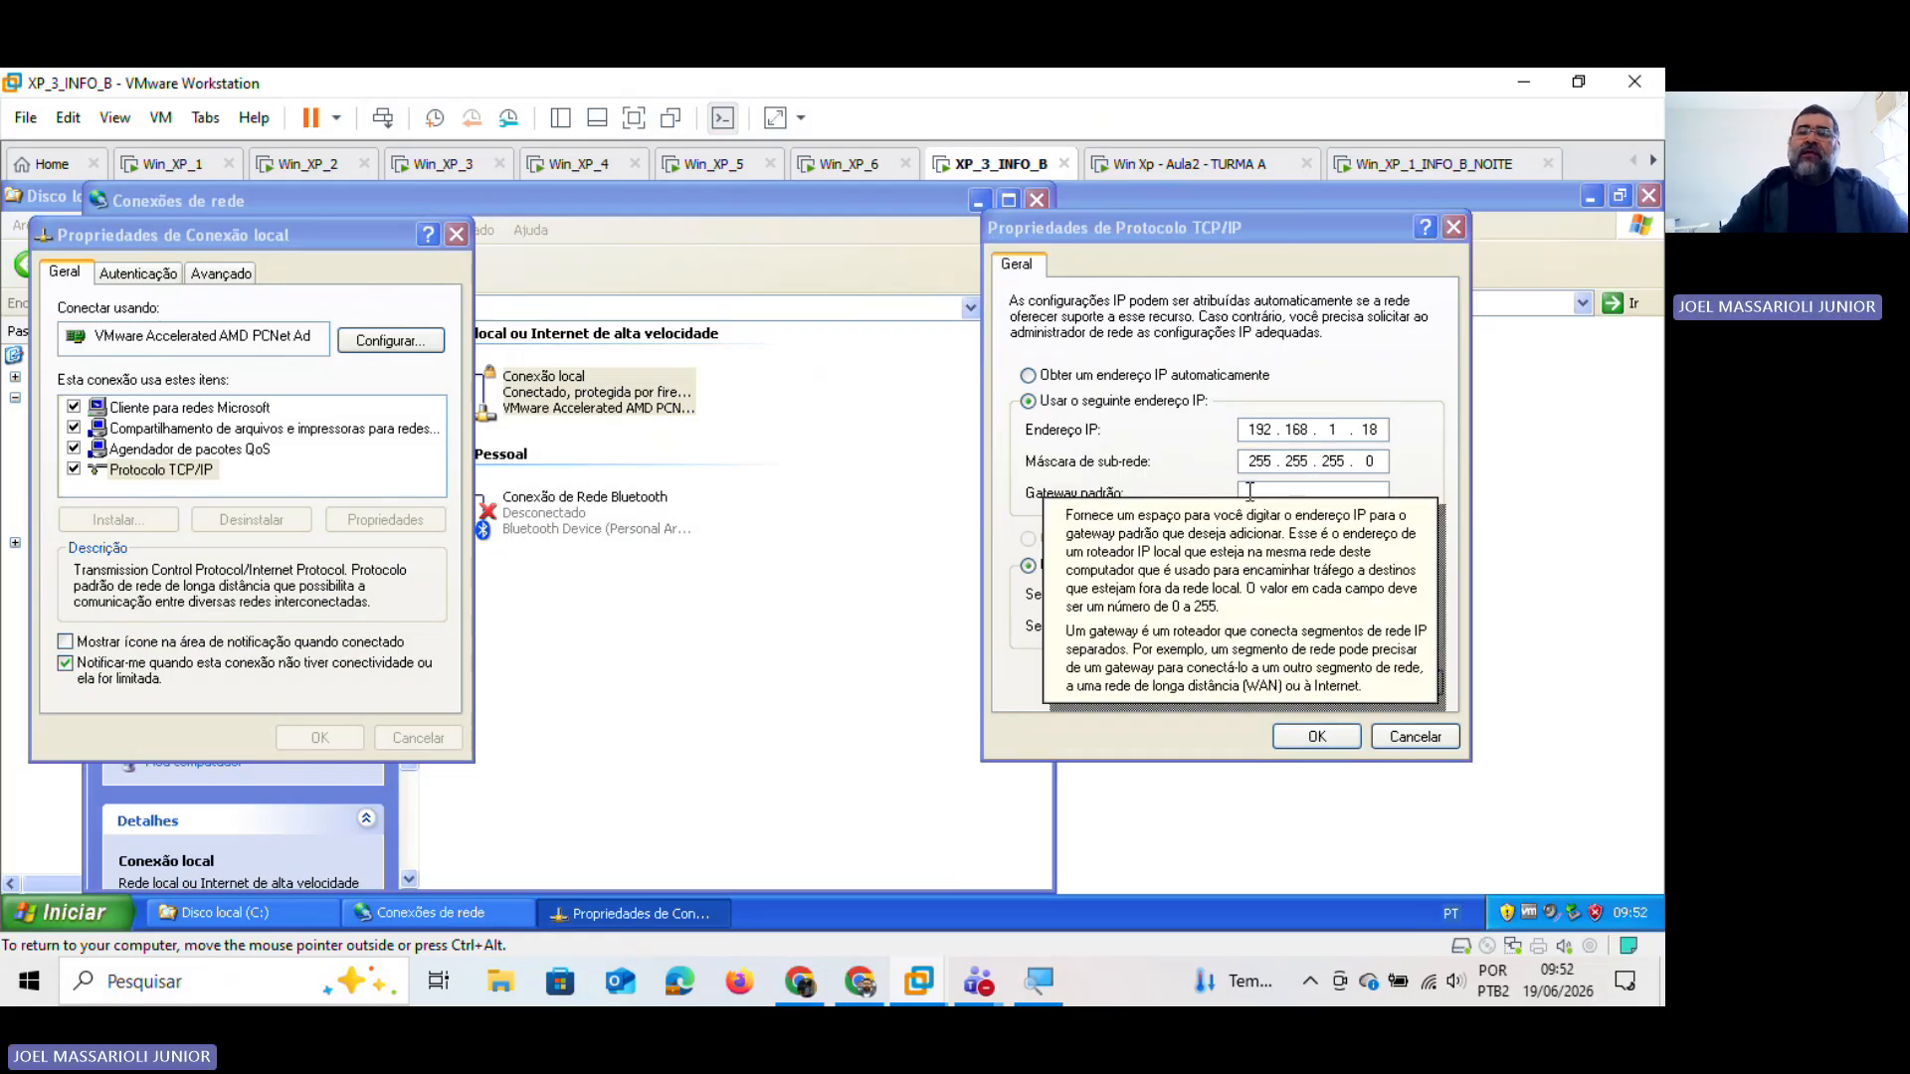
click(1256, 493)
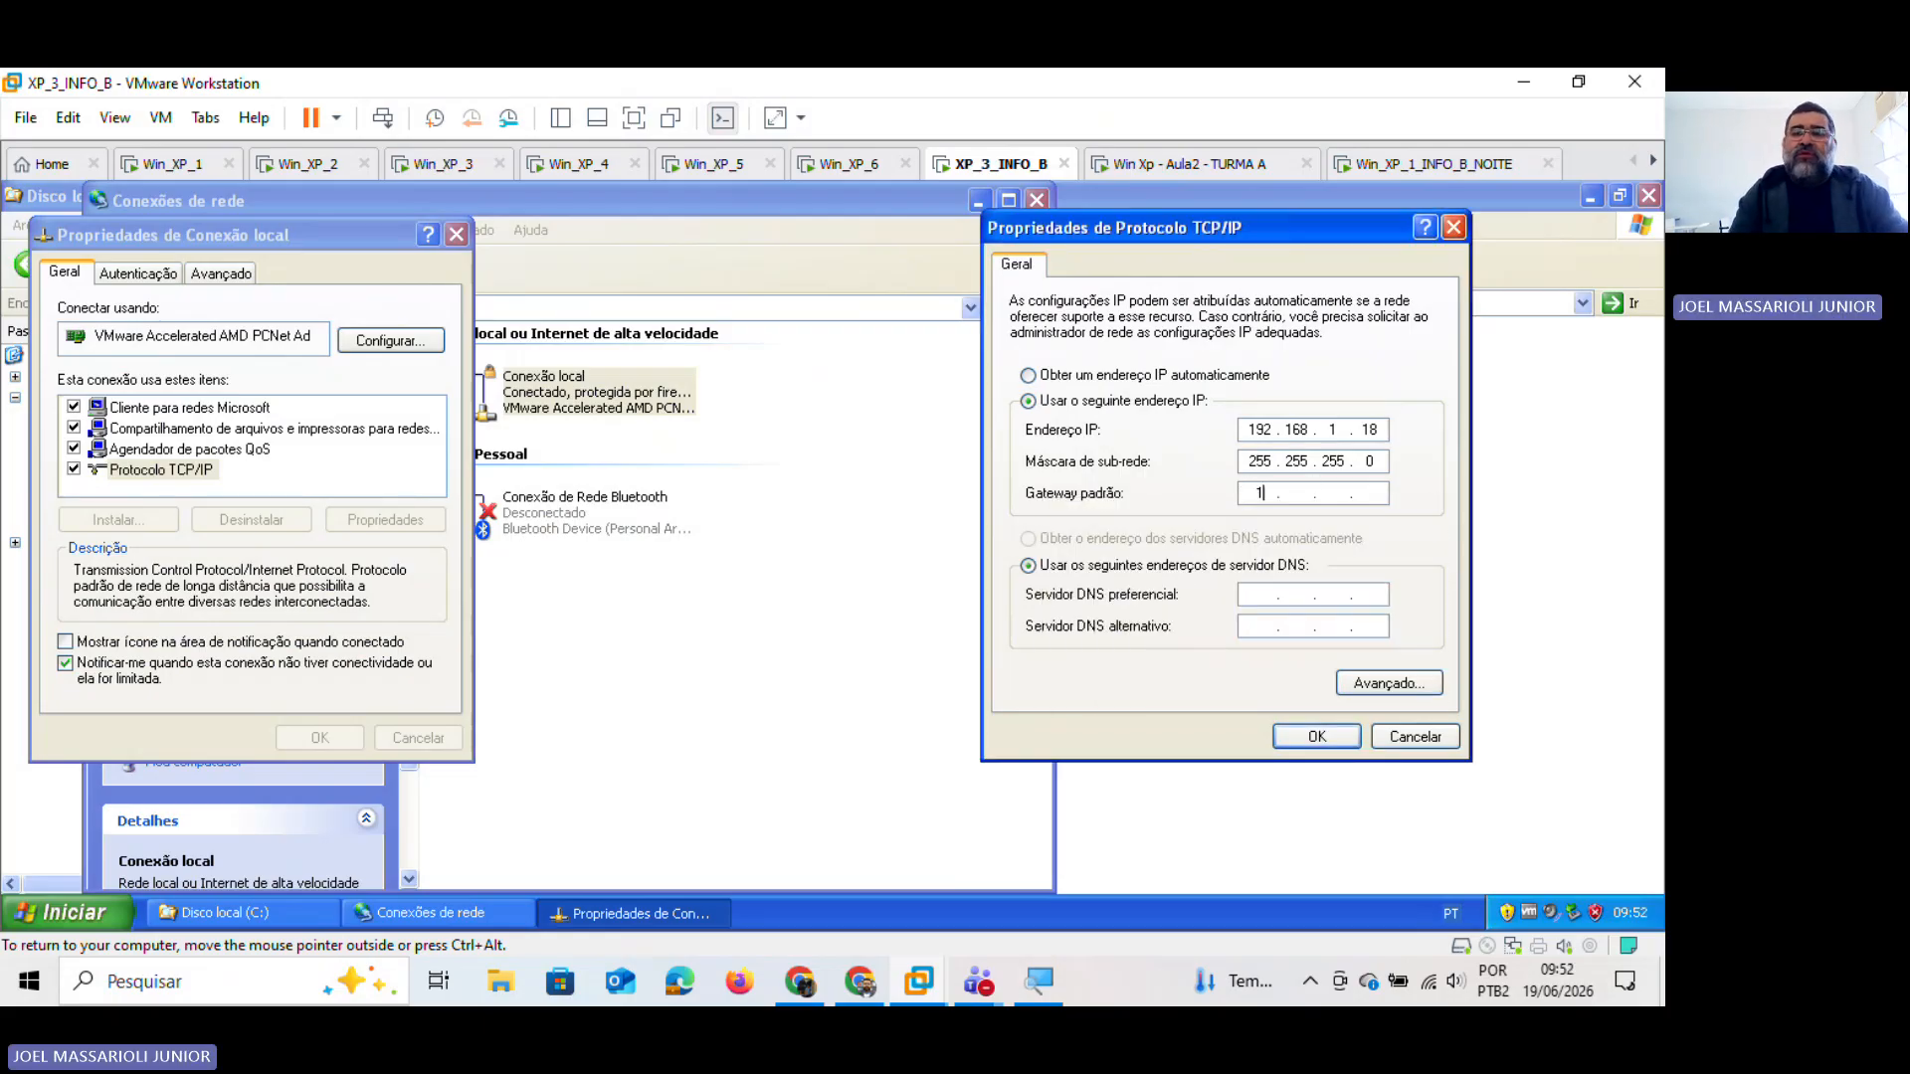
text(192)
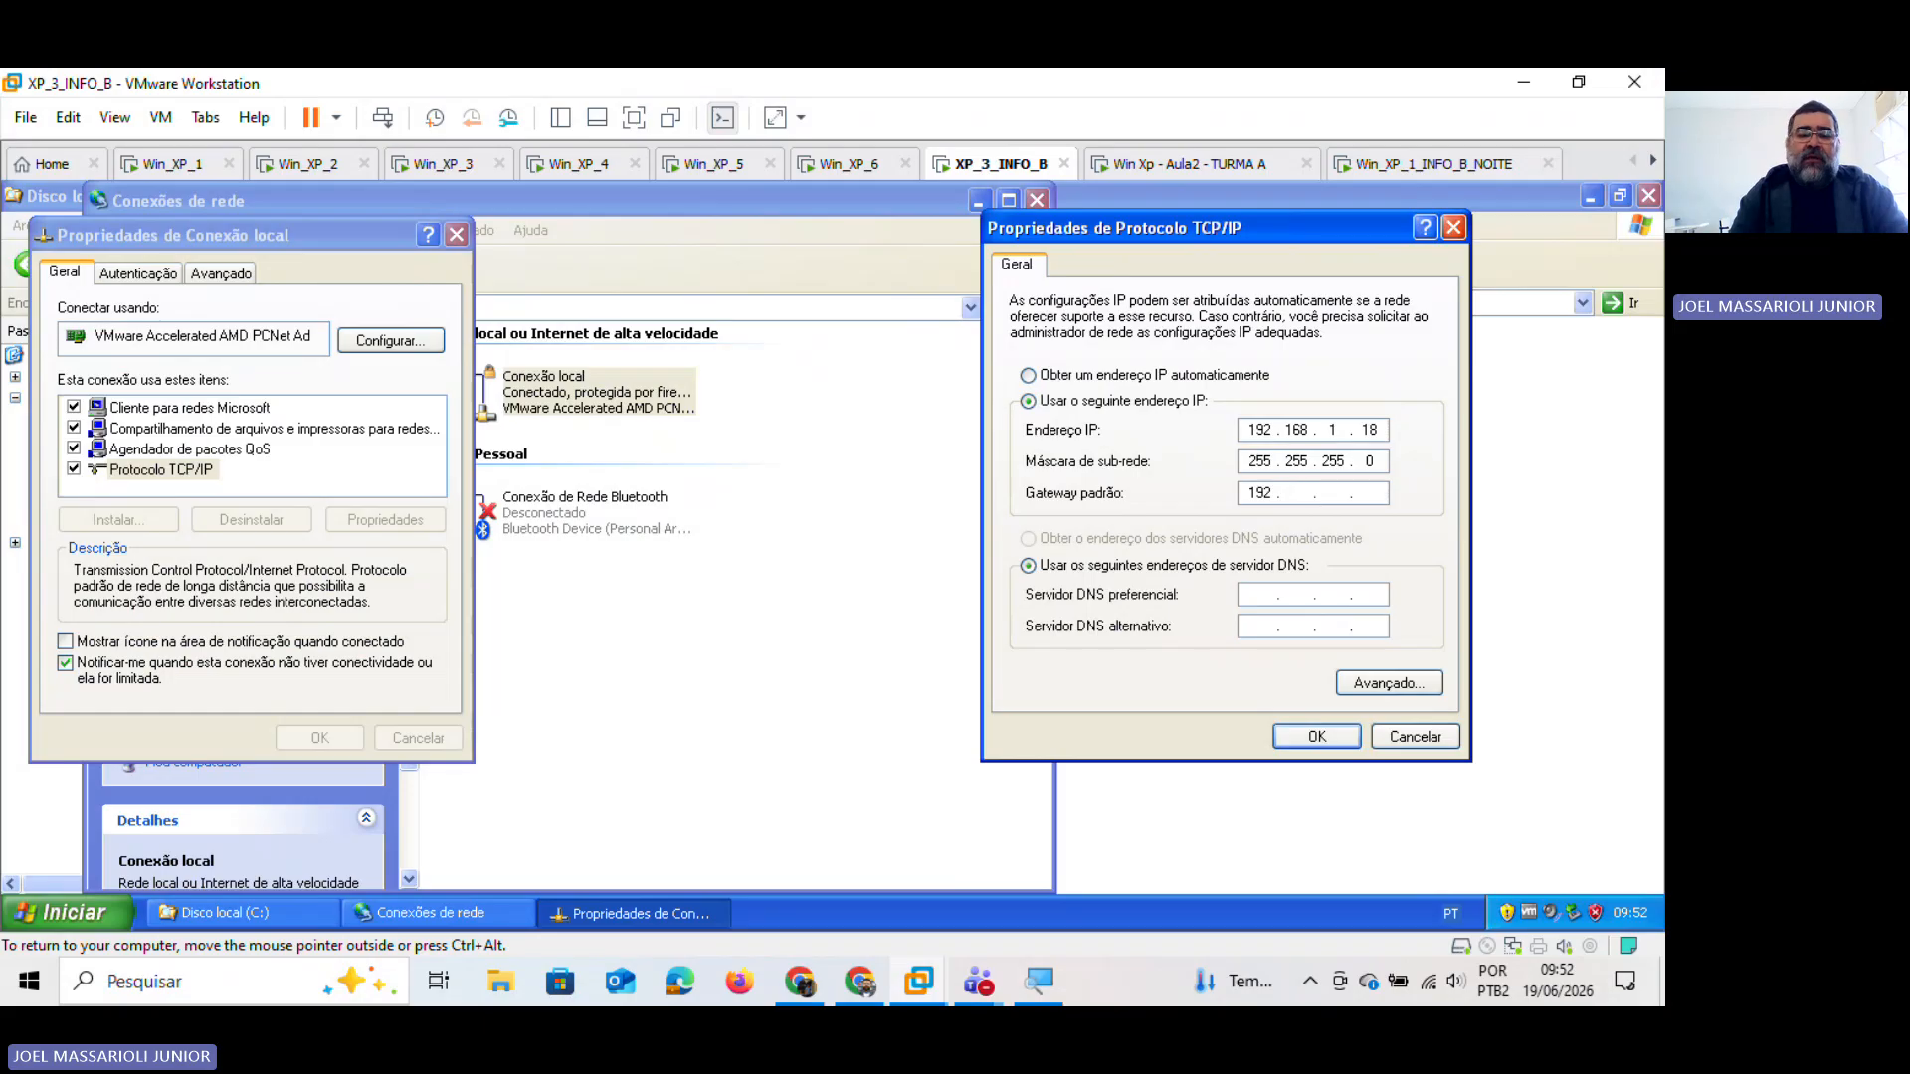
text(168)
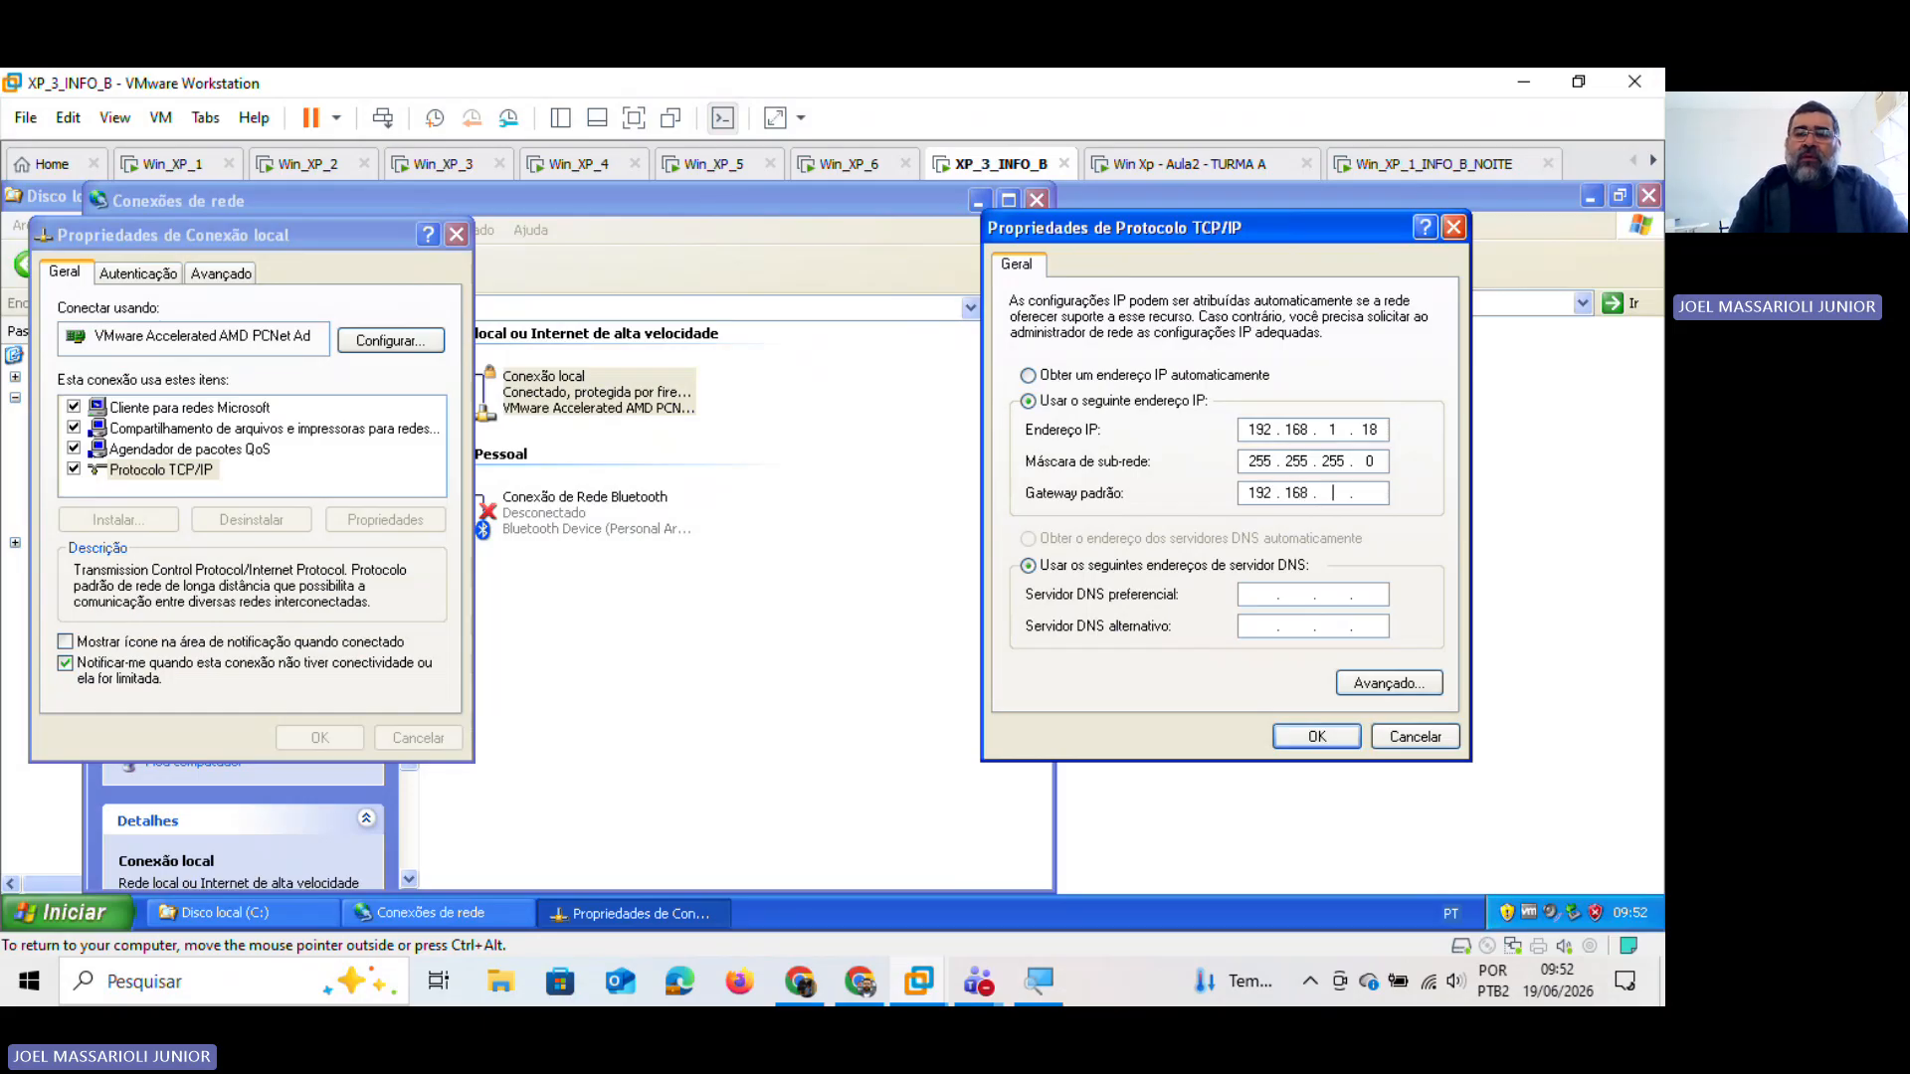
text(1)
text(1)
Step: Confirm the TCP/IP settings with both DNS servers left empty, and move the connection properties window clear of the connections list
click(1248, 595)
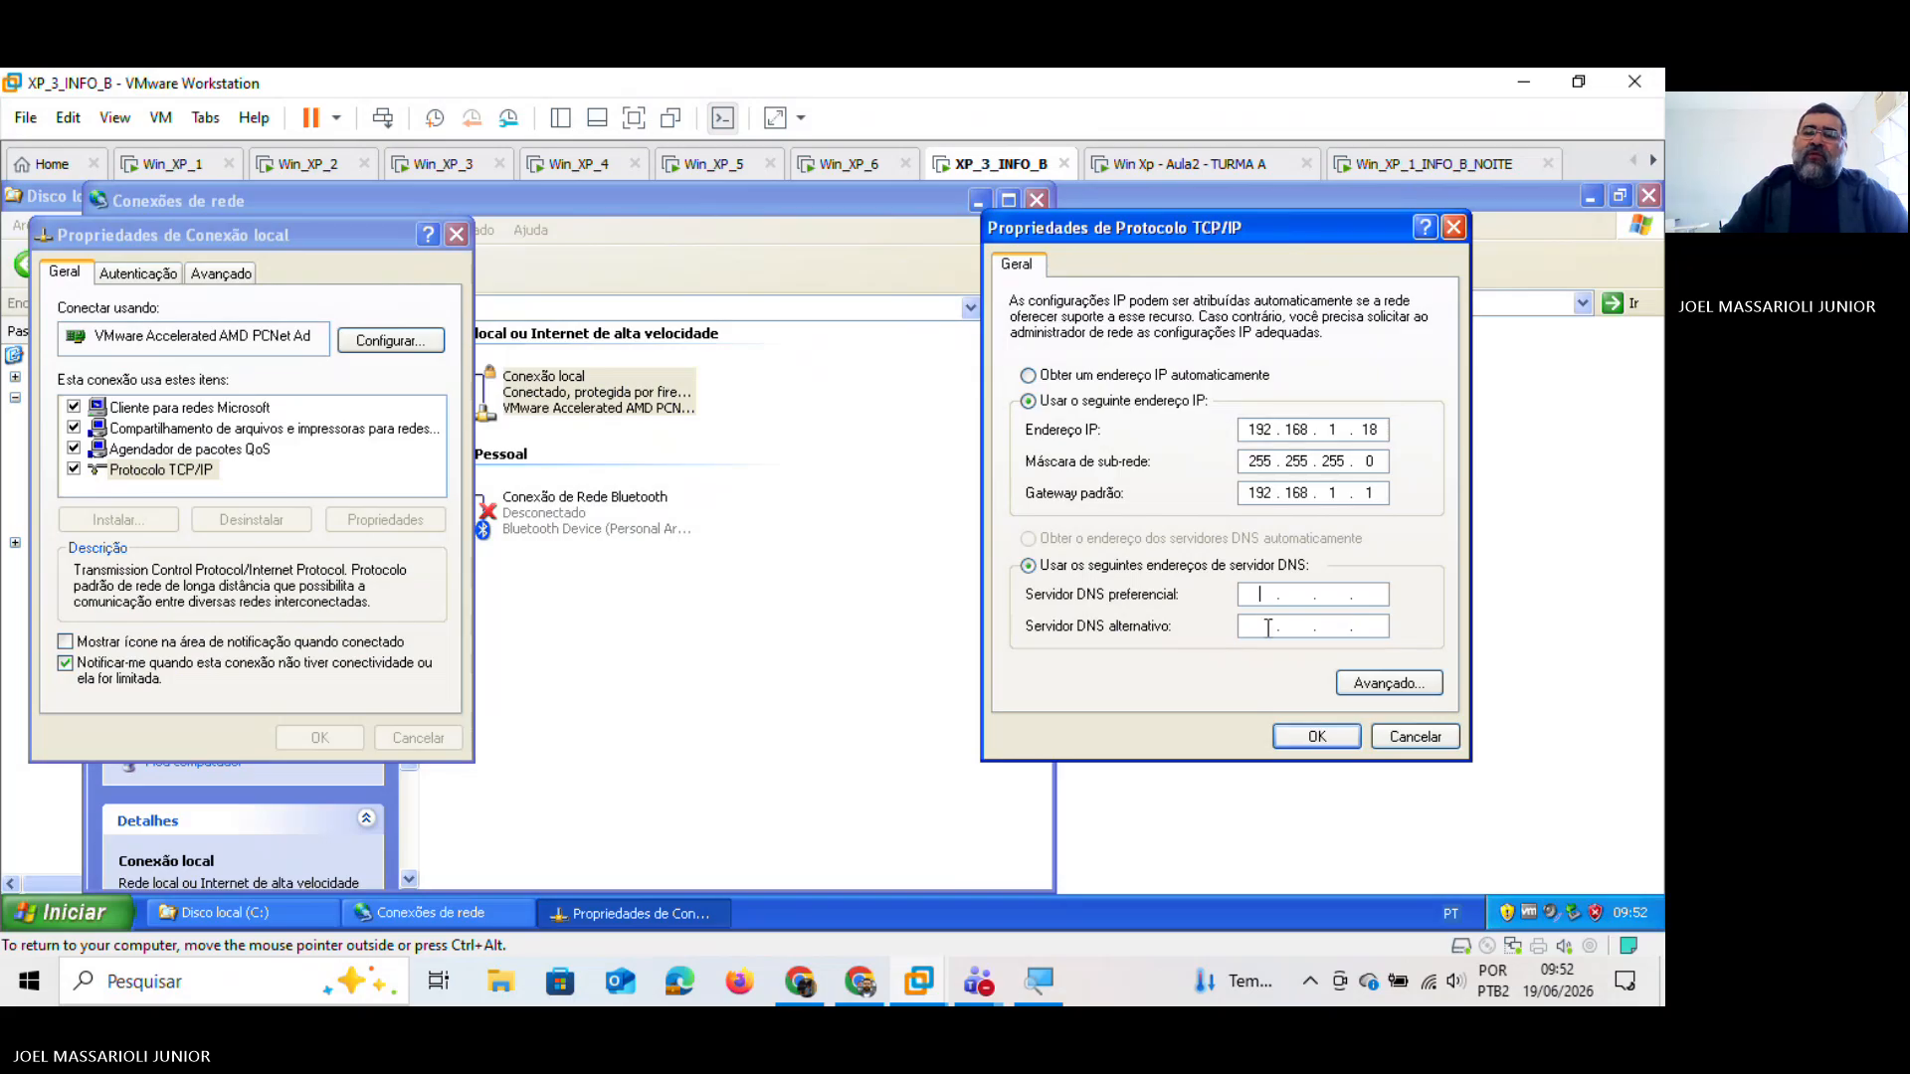
click(1268, 627)
click(1263, 596)
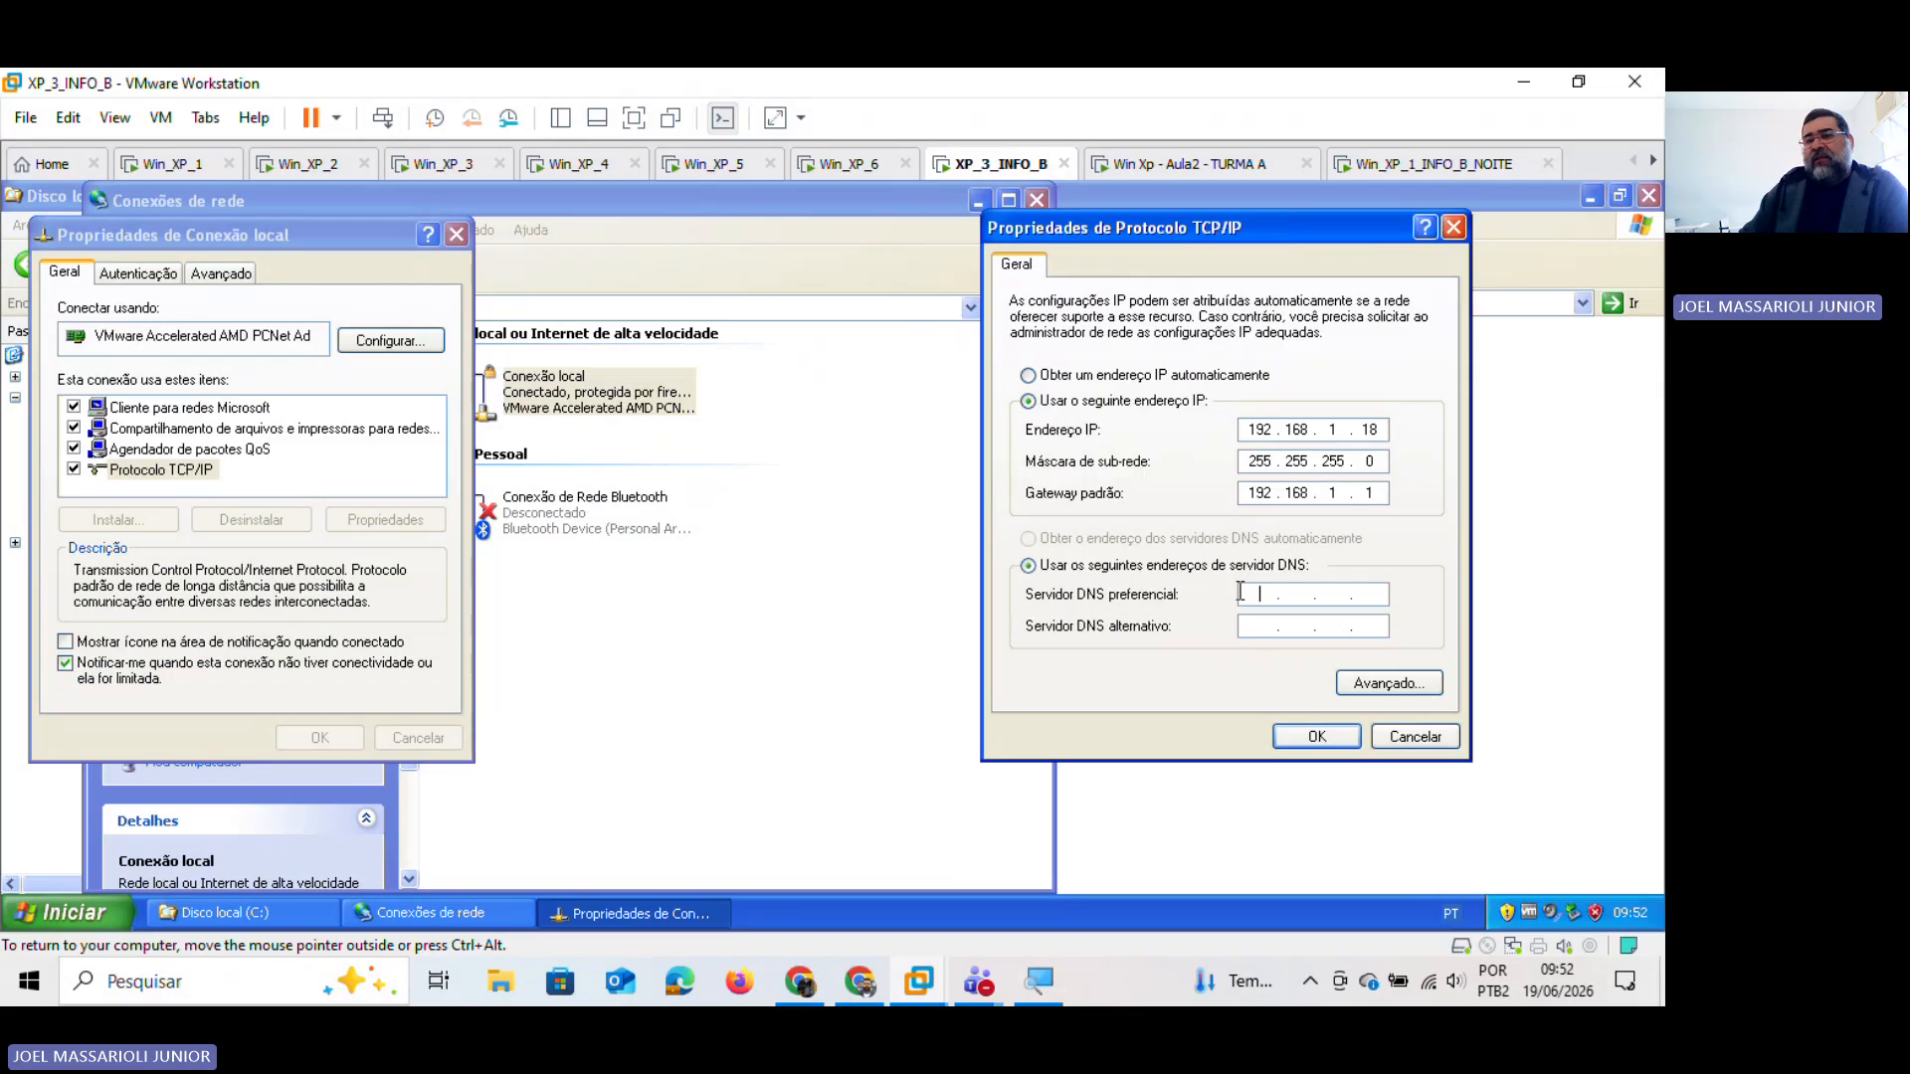
click(1341, 744)
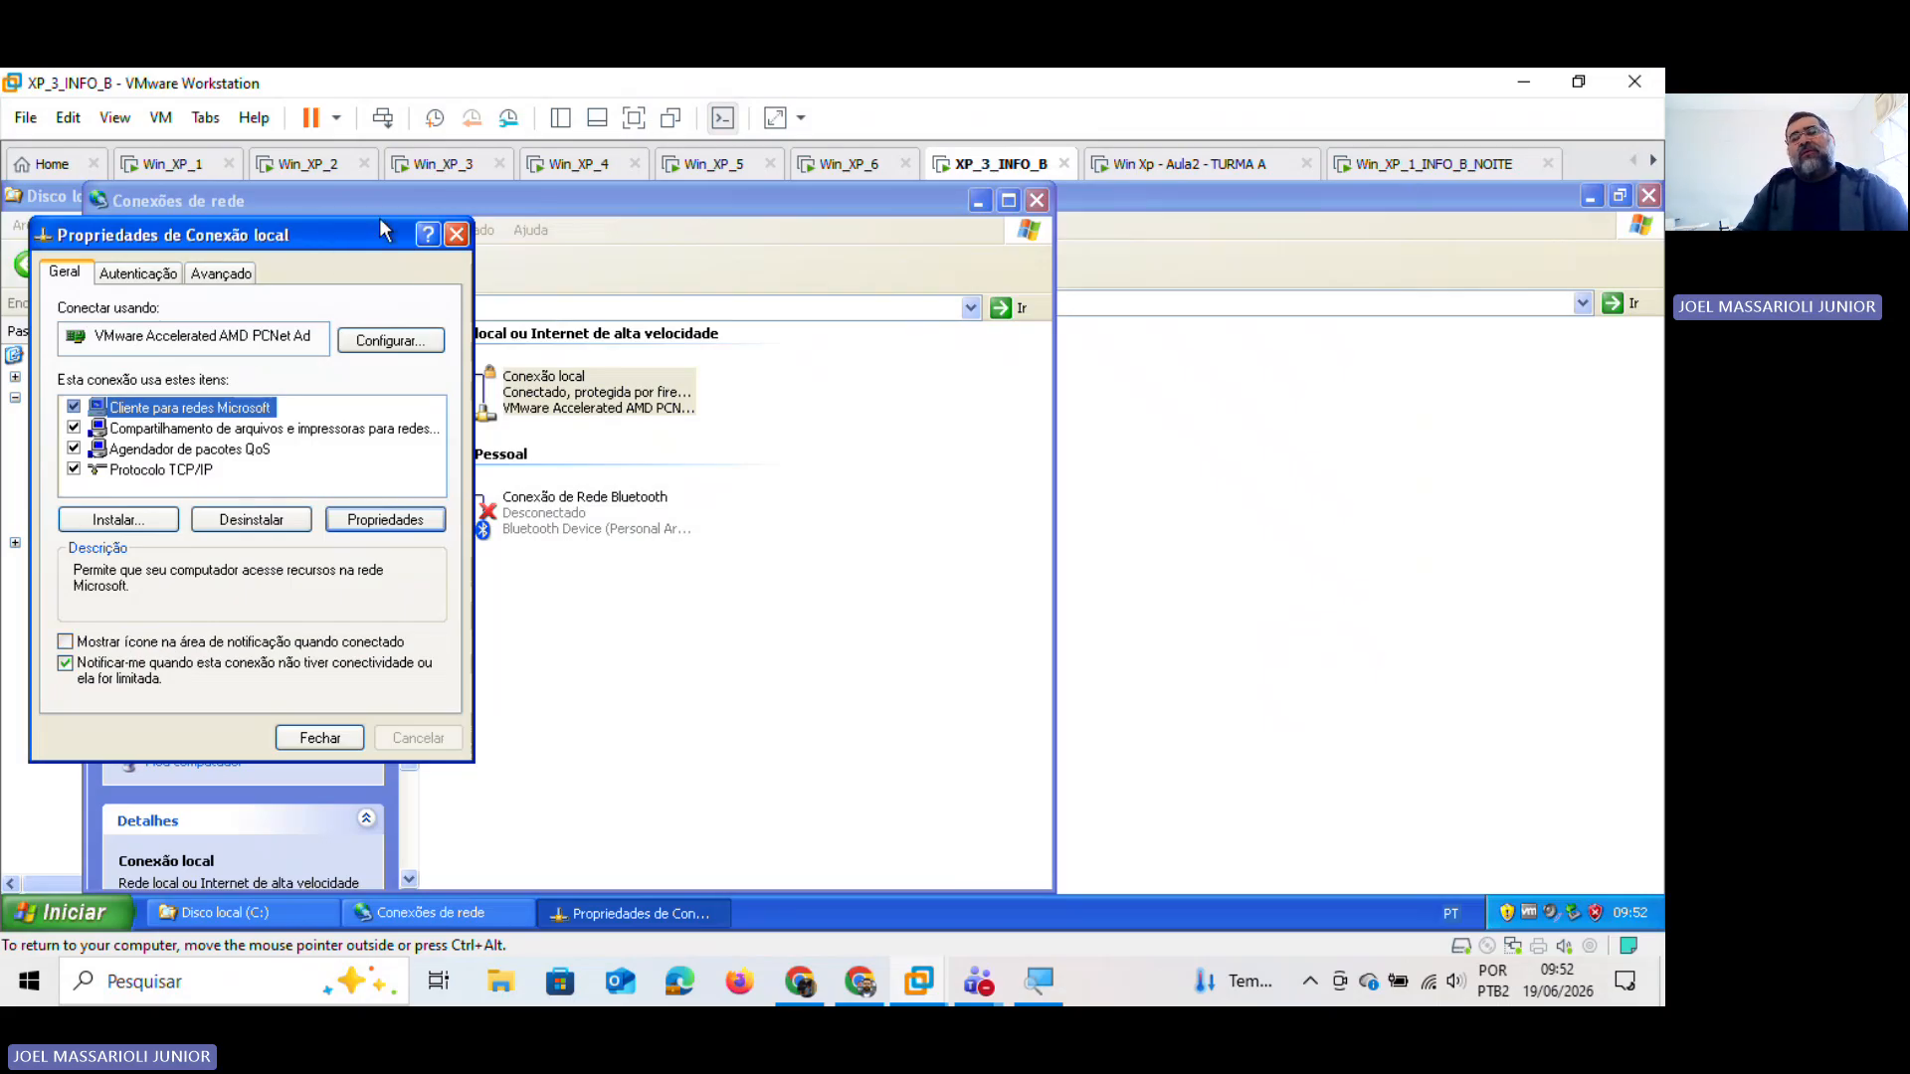
drag(381, 229, 1186, 254)
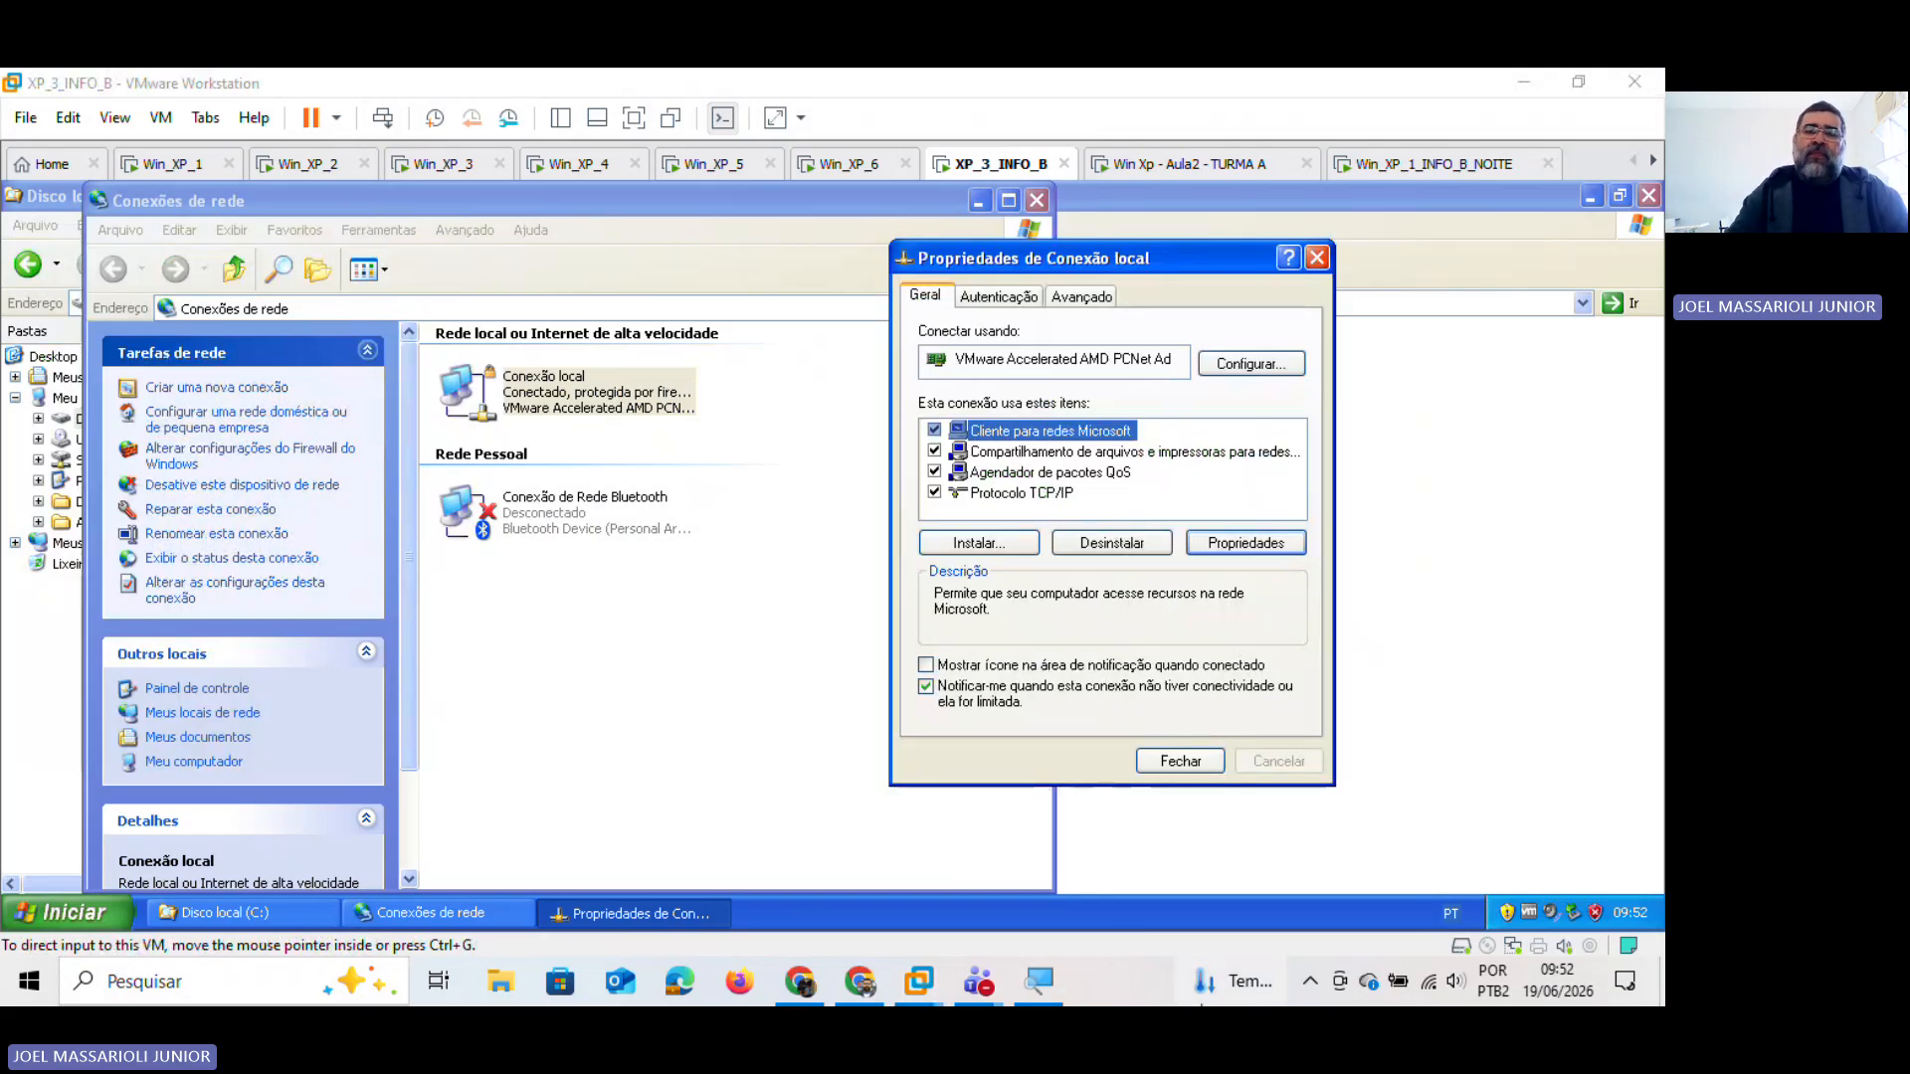
mouse_move(1197, 1003)
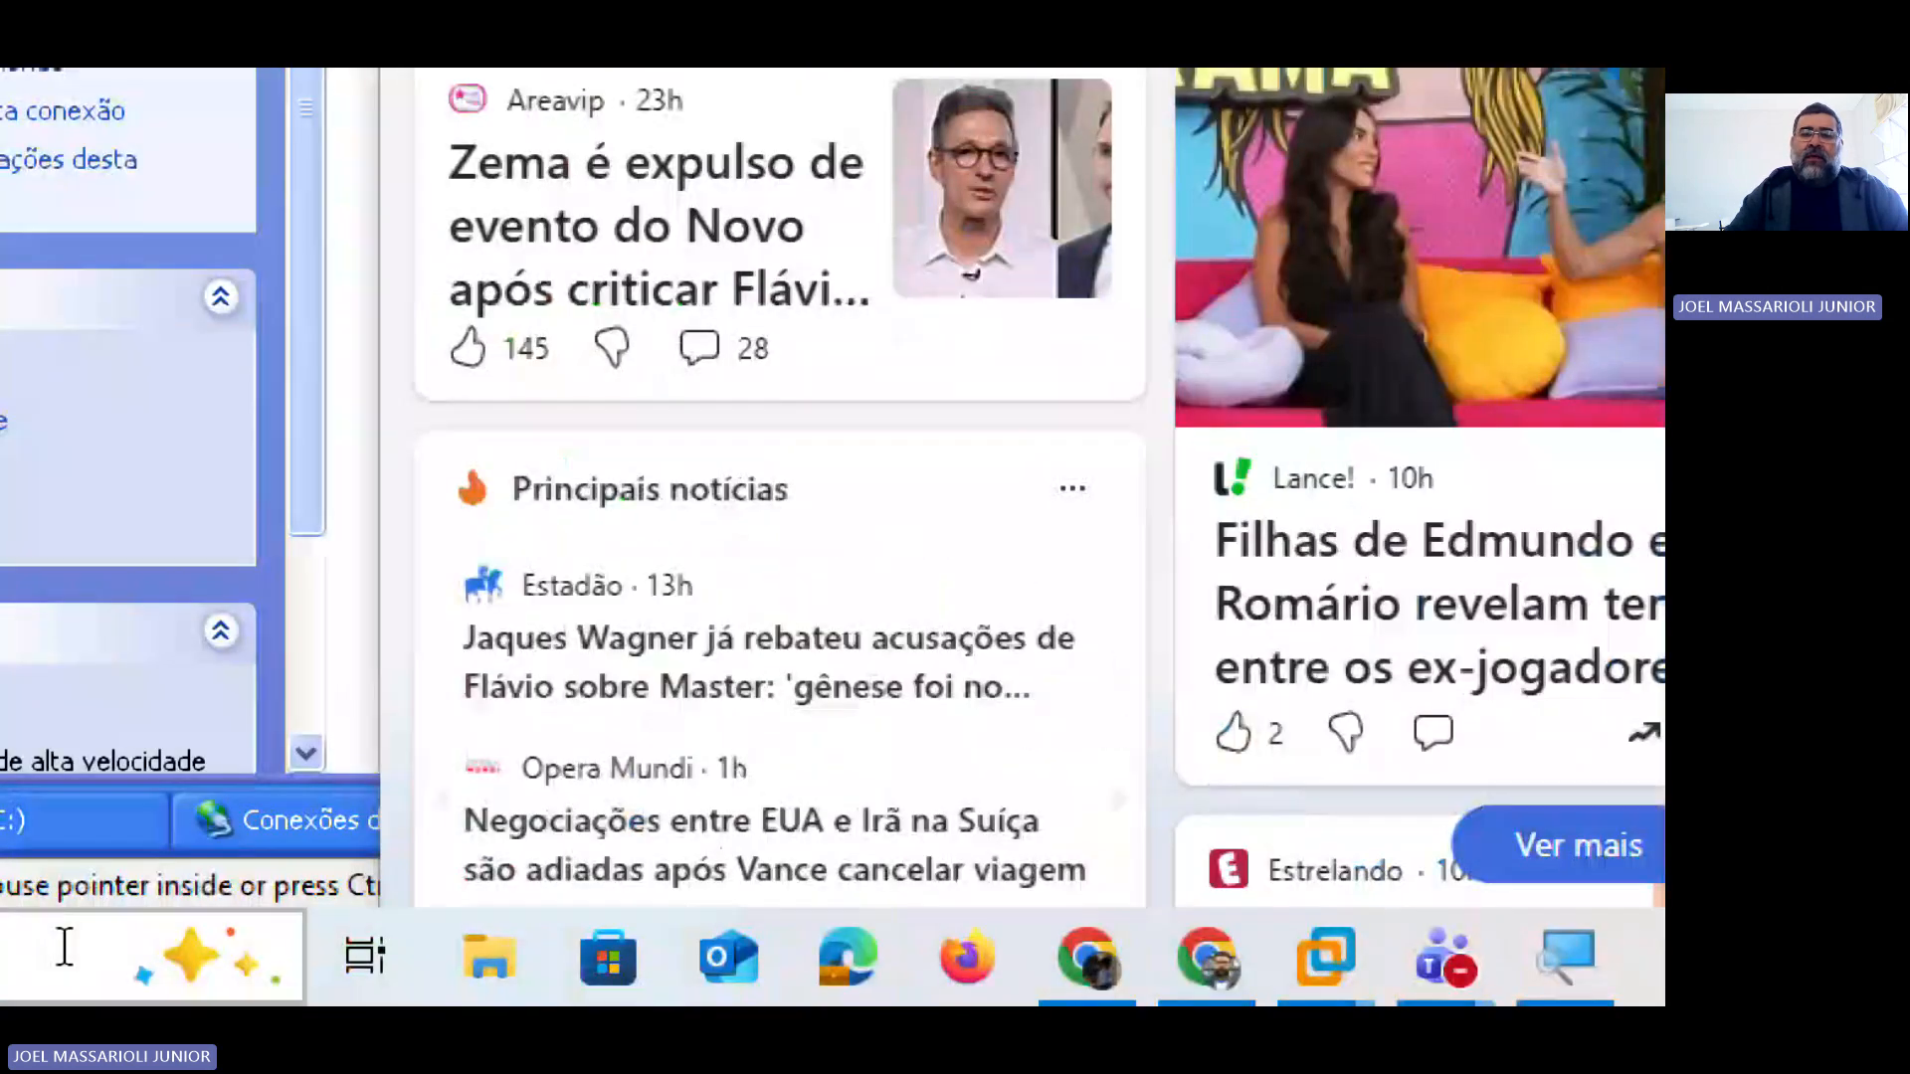
click(64, 947)
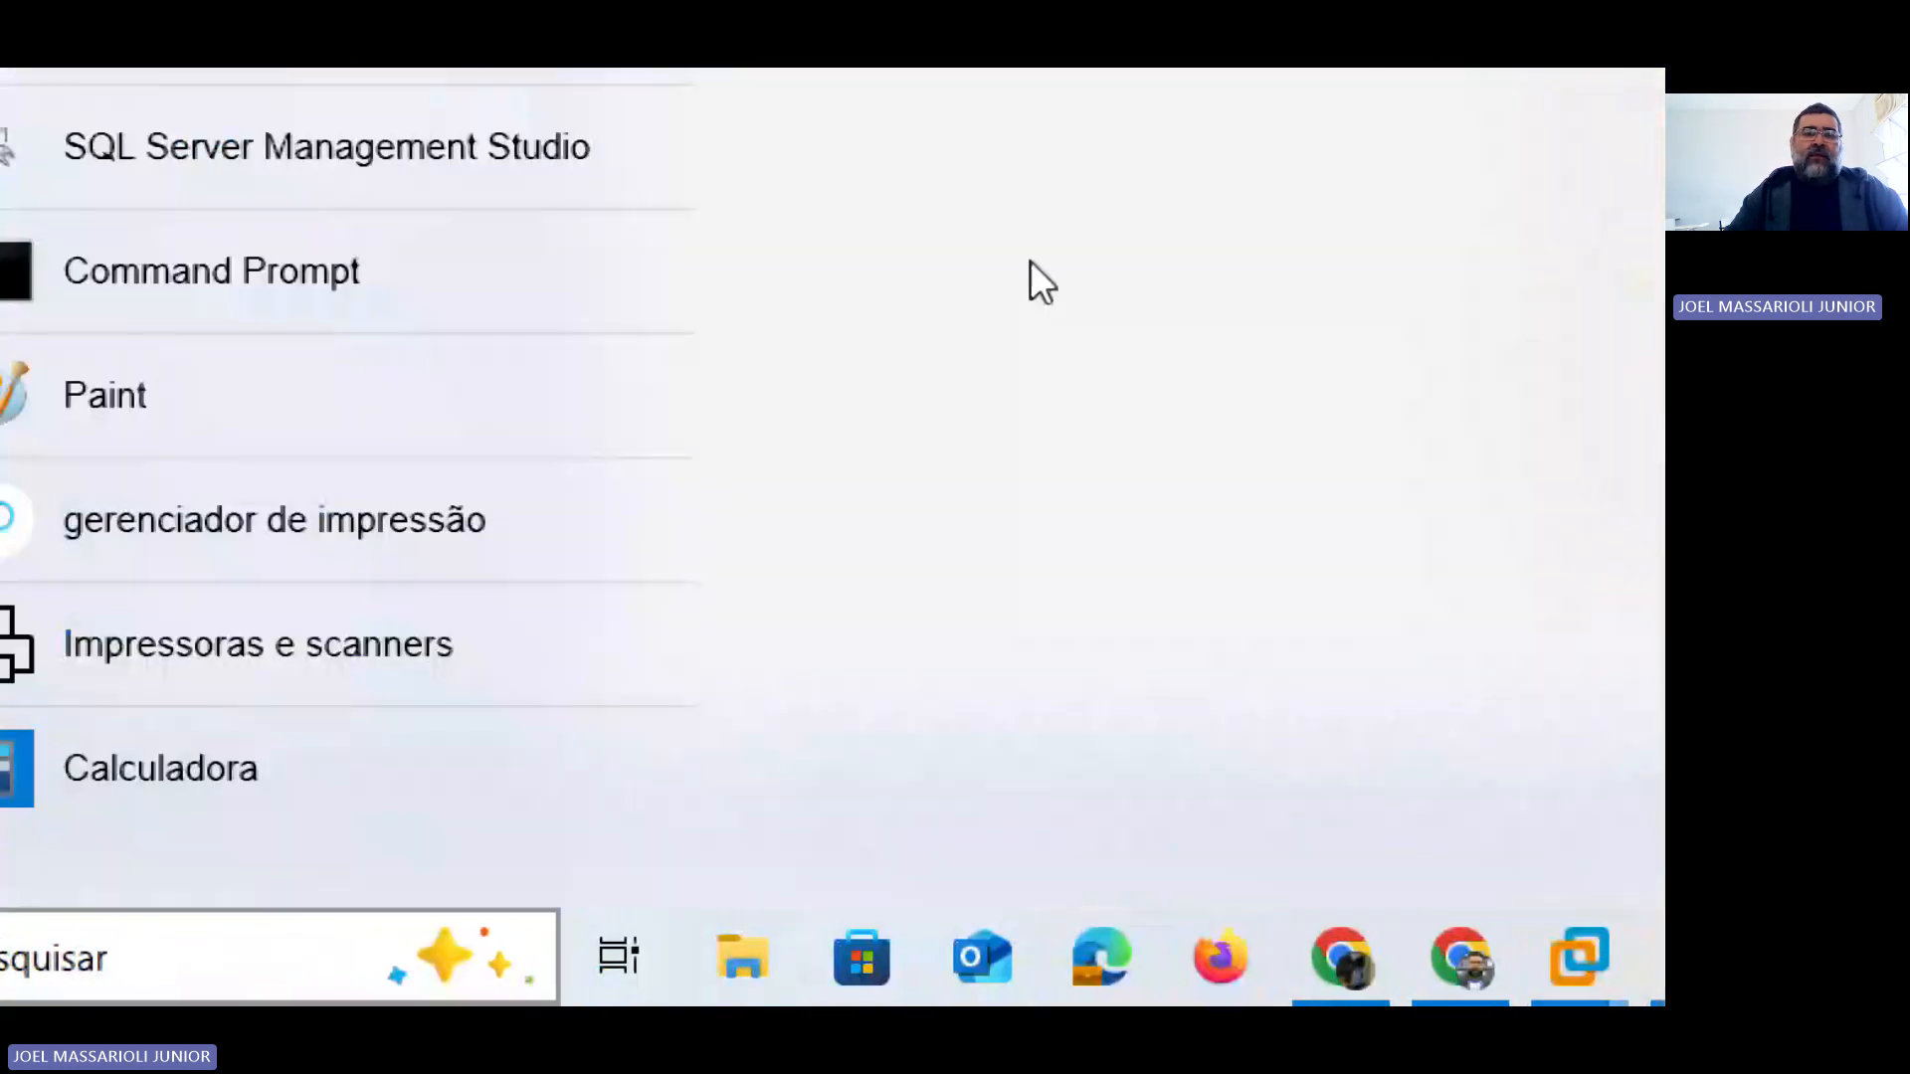
click(813, 481)
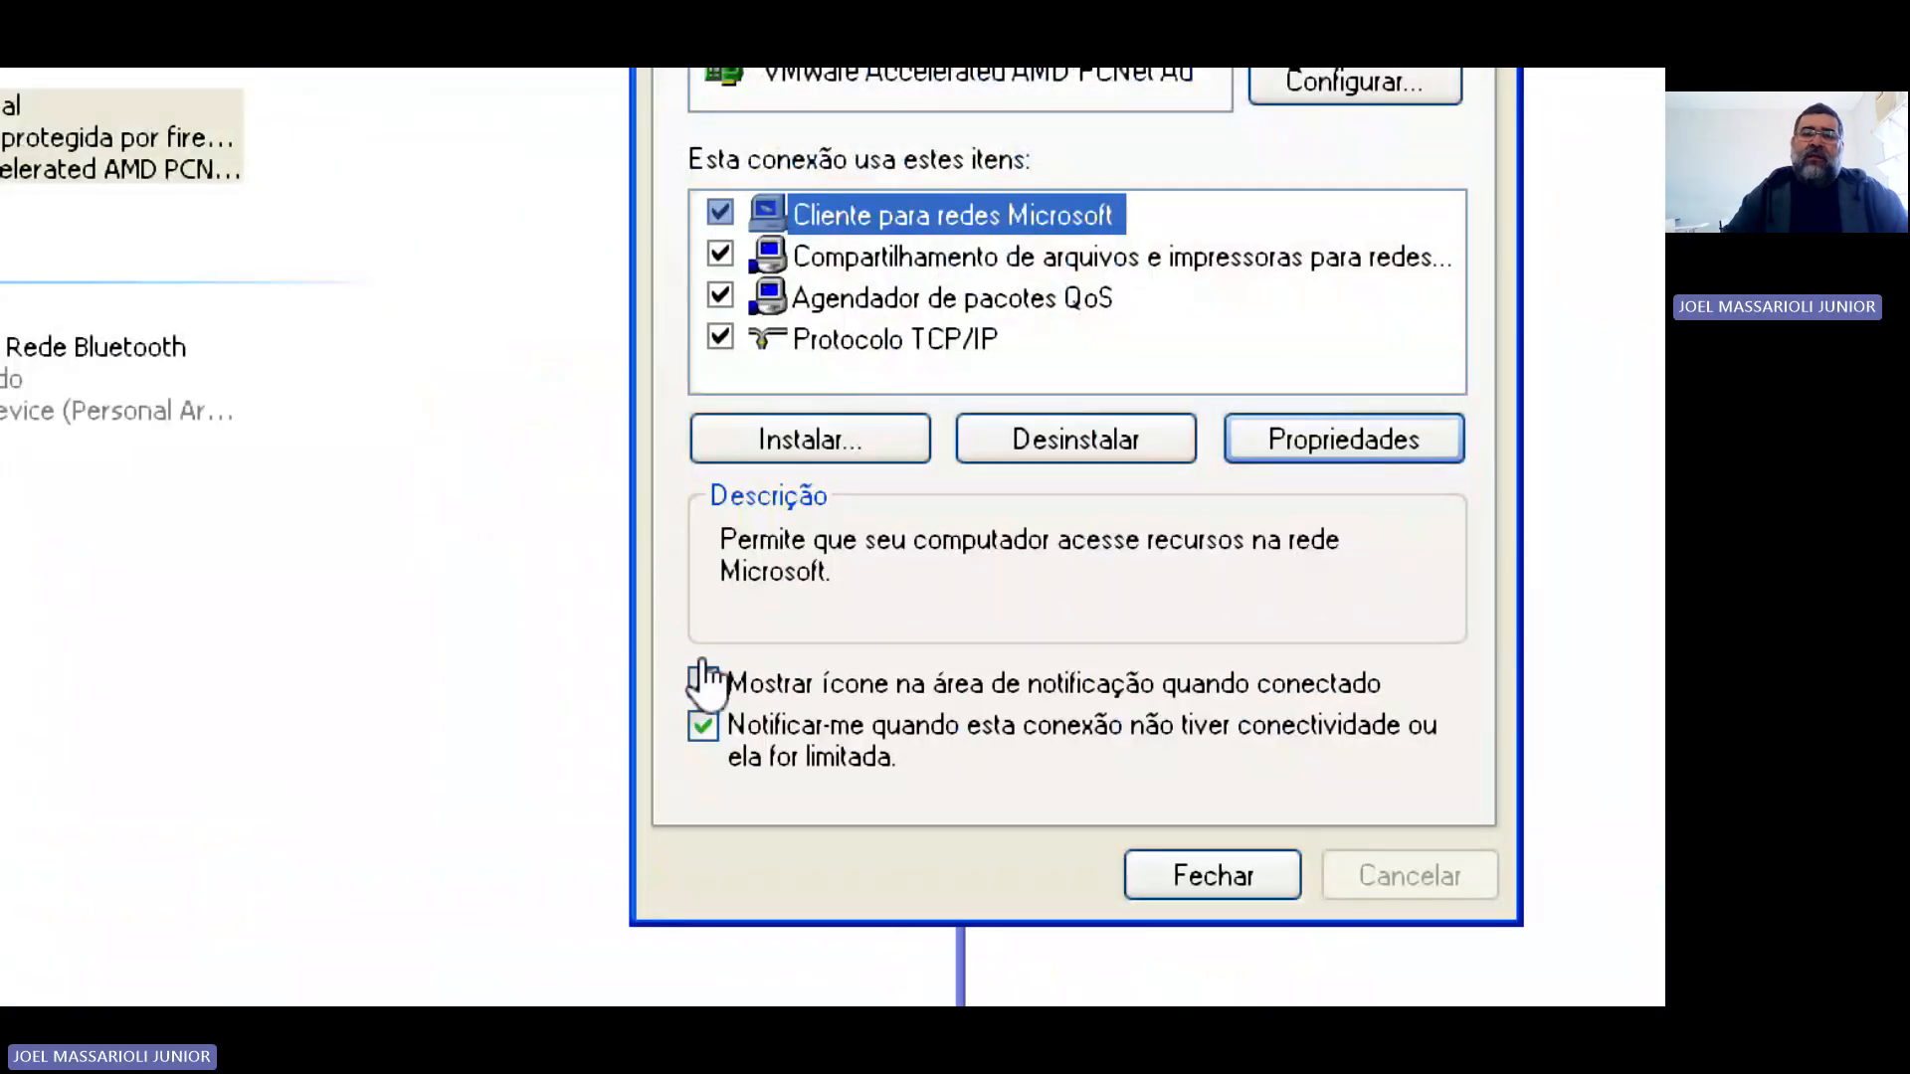
Step: Enable showing an icon in the notification area when Conexão local is connected, and close the connection properties
click(704, 399)
click(704, 724)
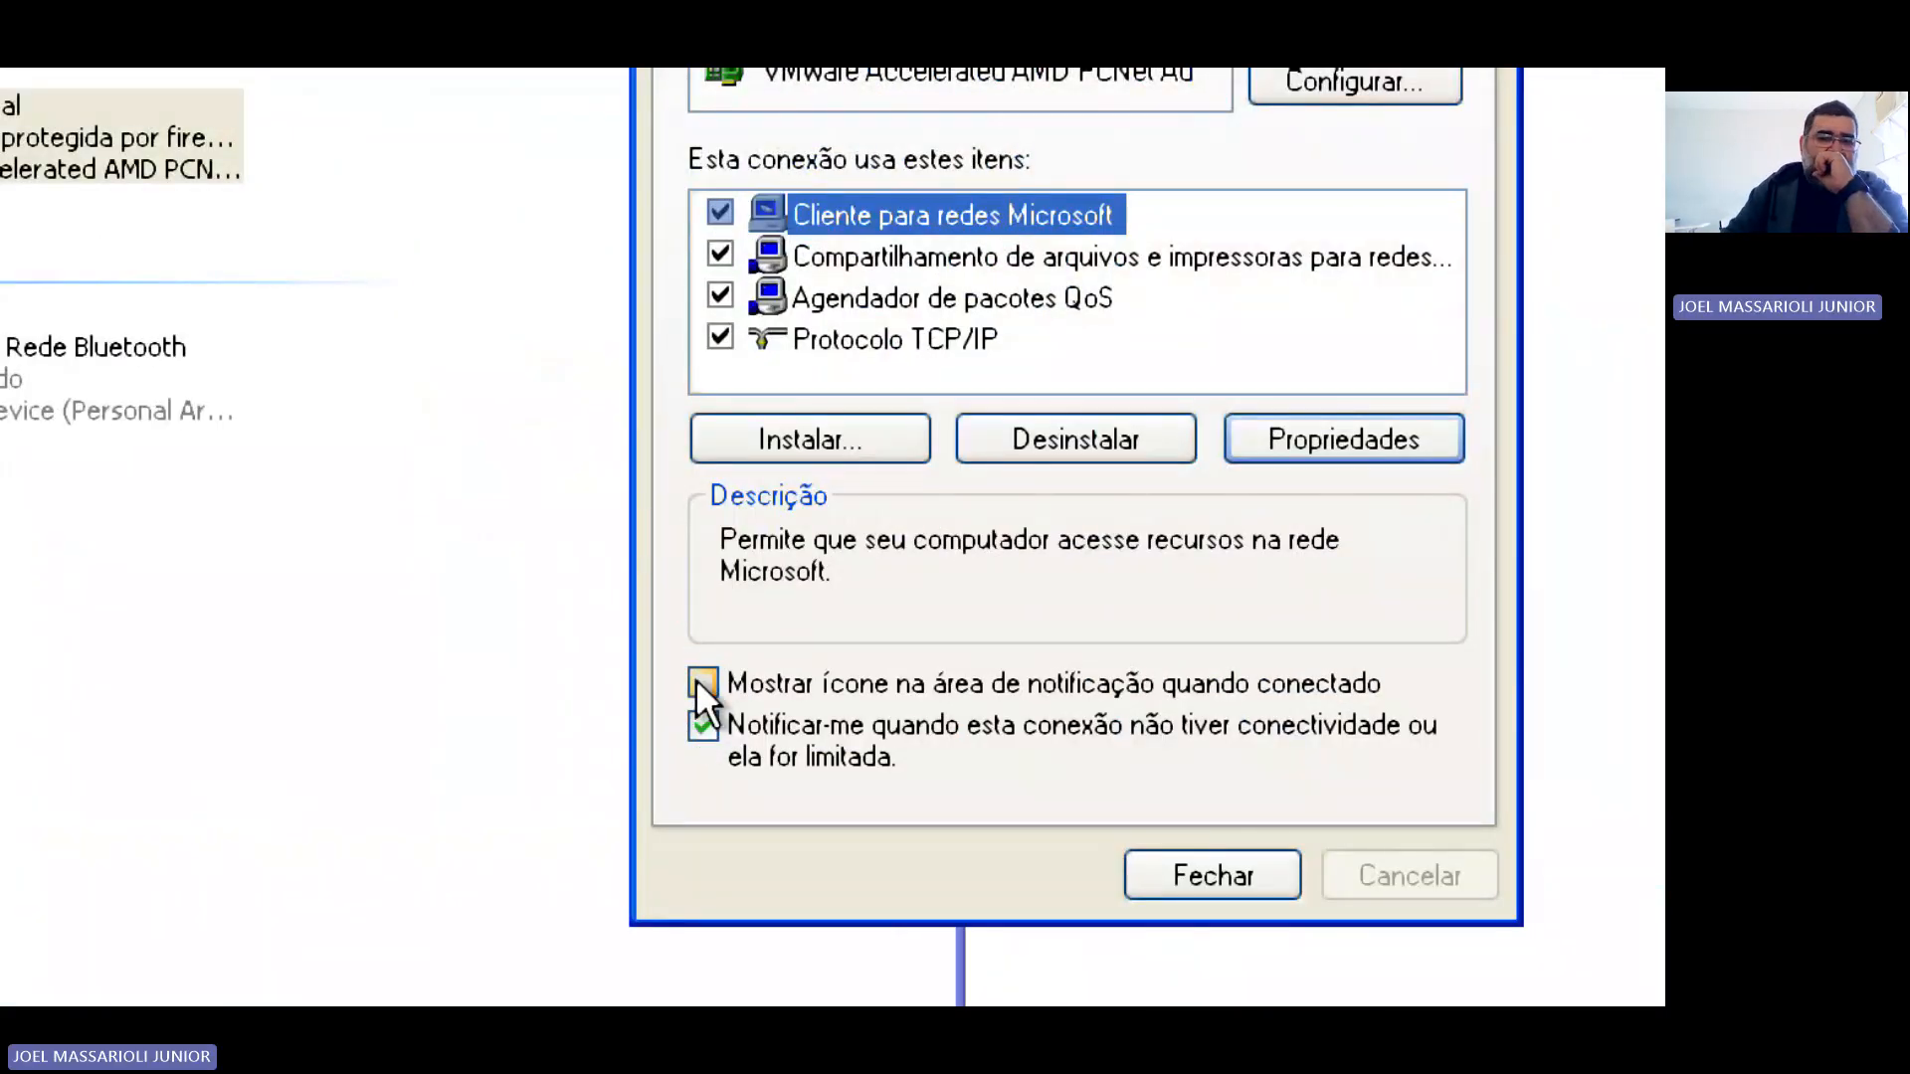
click(701, 683)
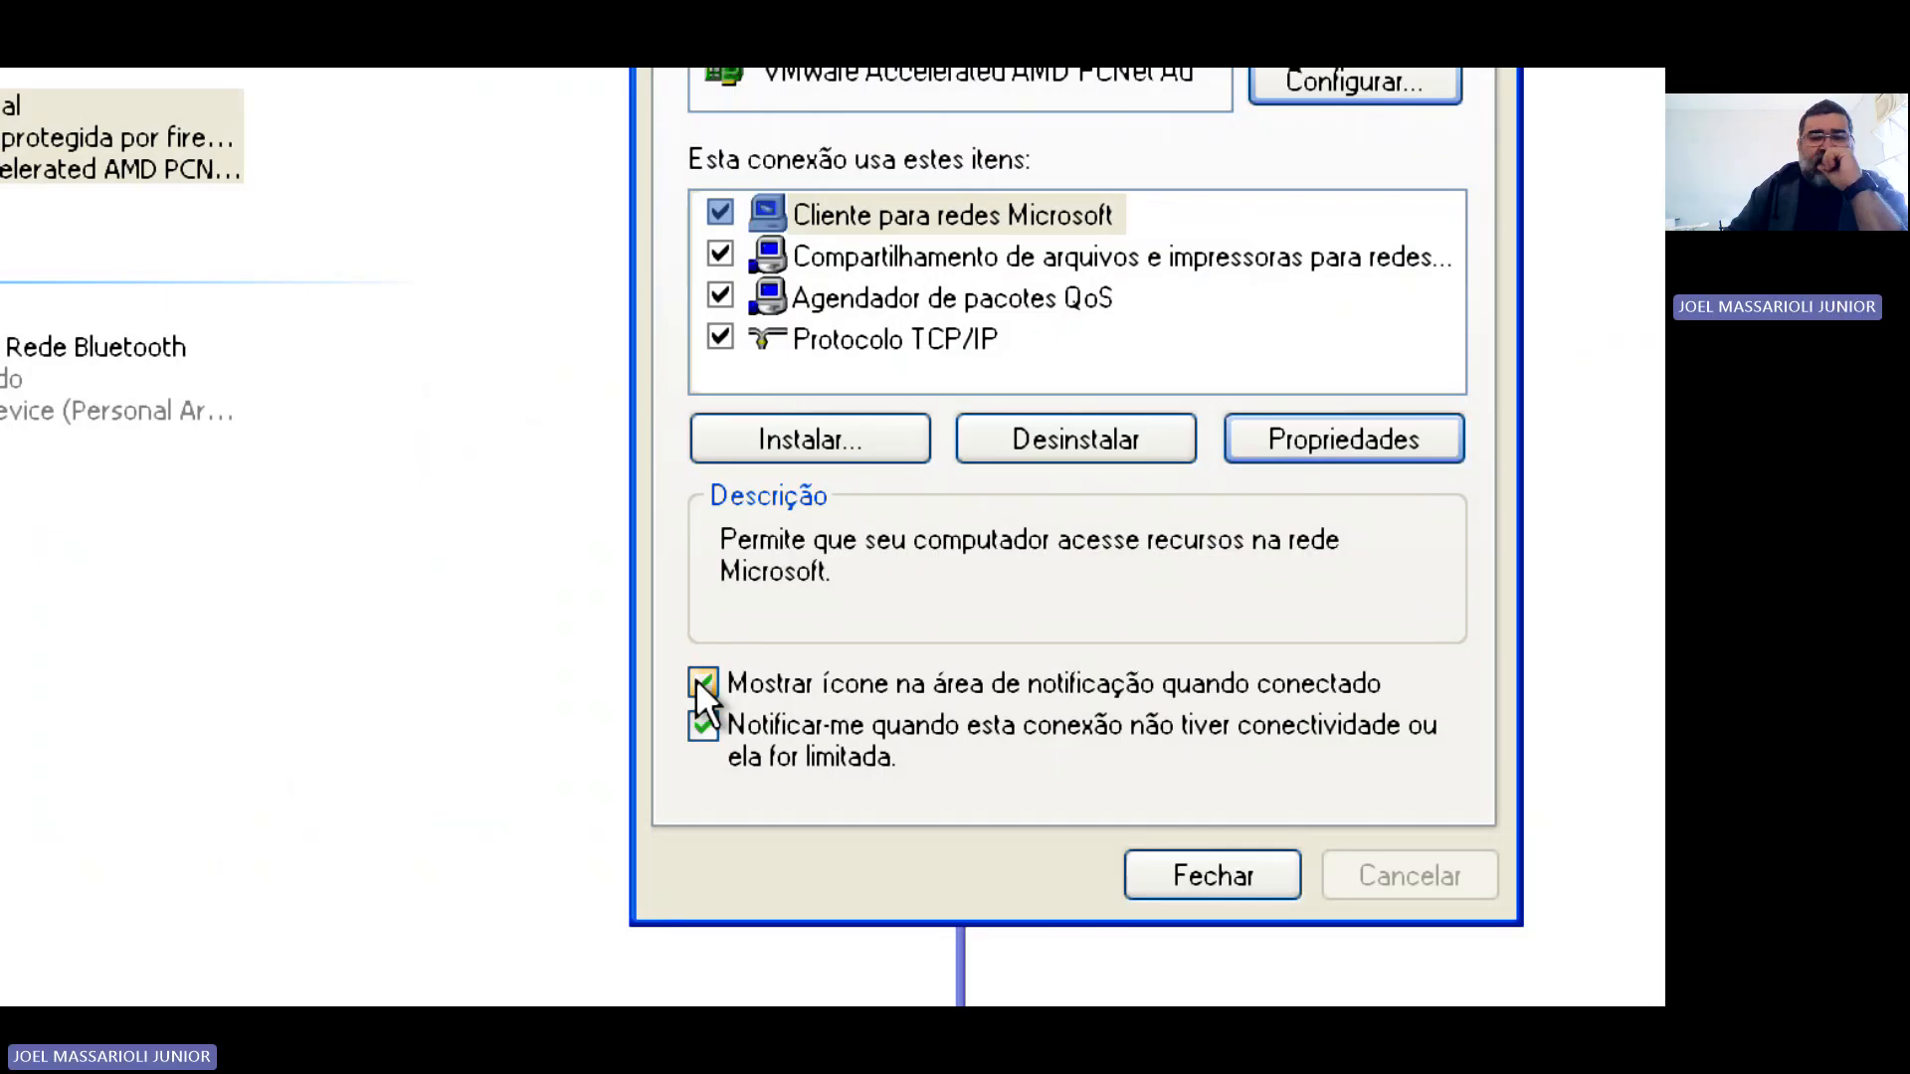
click(1269, 869)
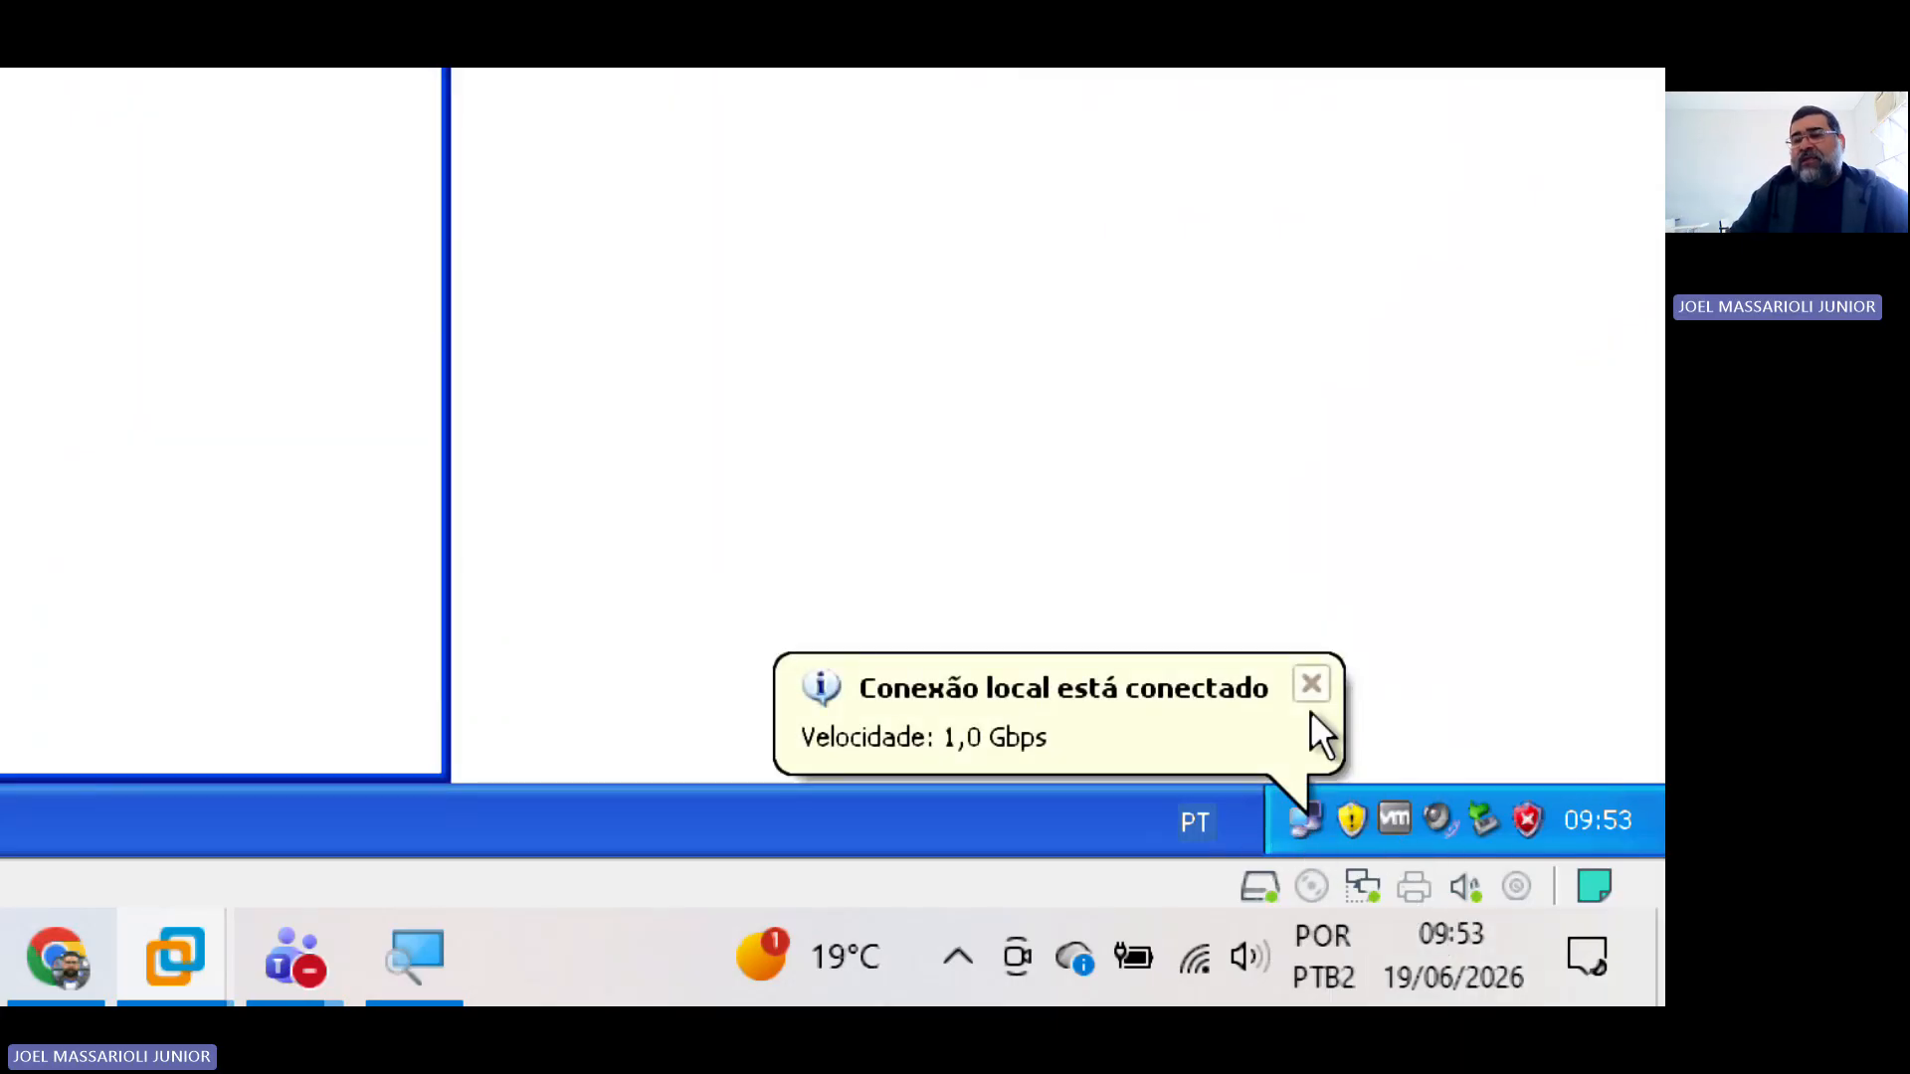
Step: Dismiss the connection notification and open the status of Conexão local
click(1312, 684)
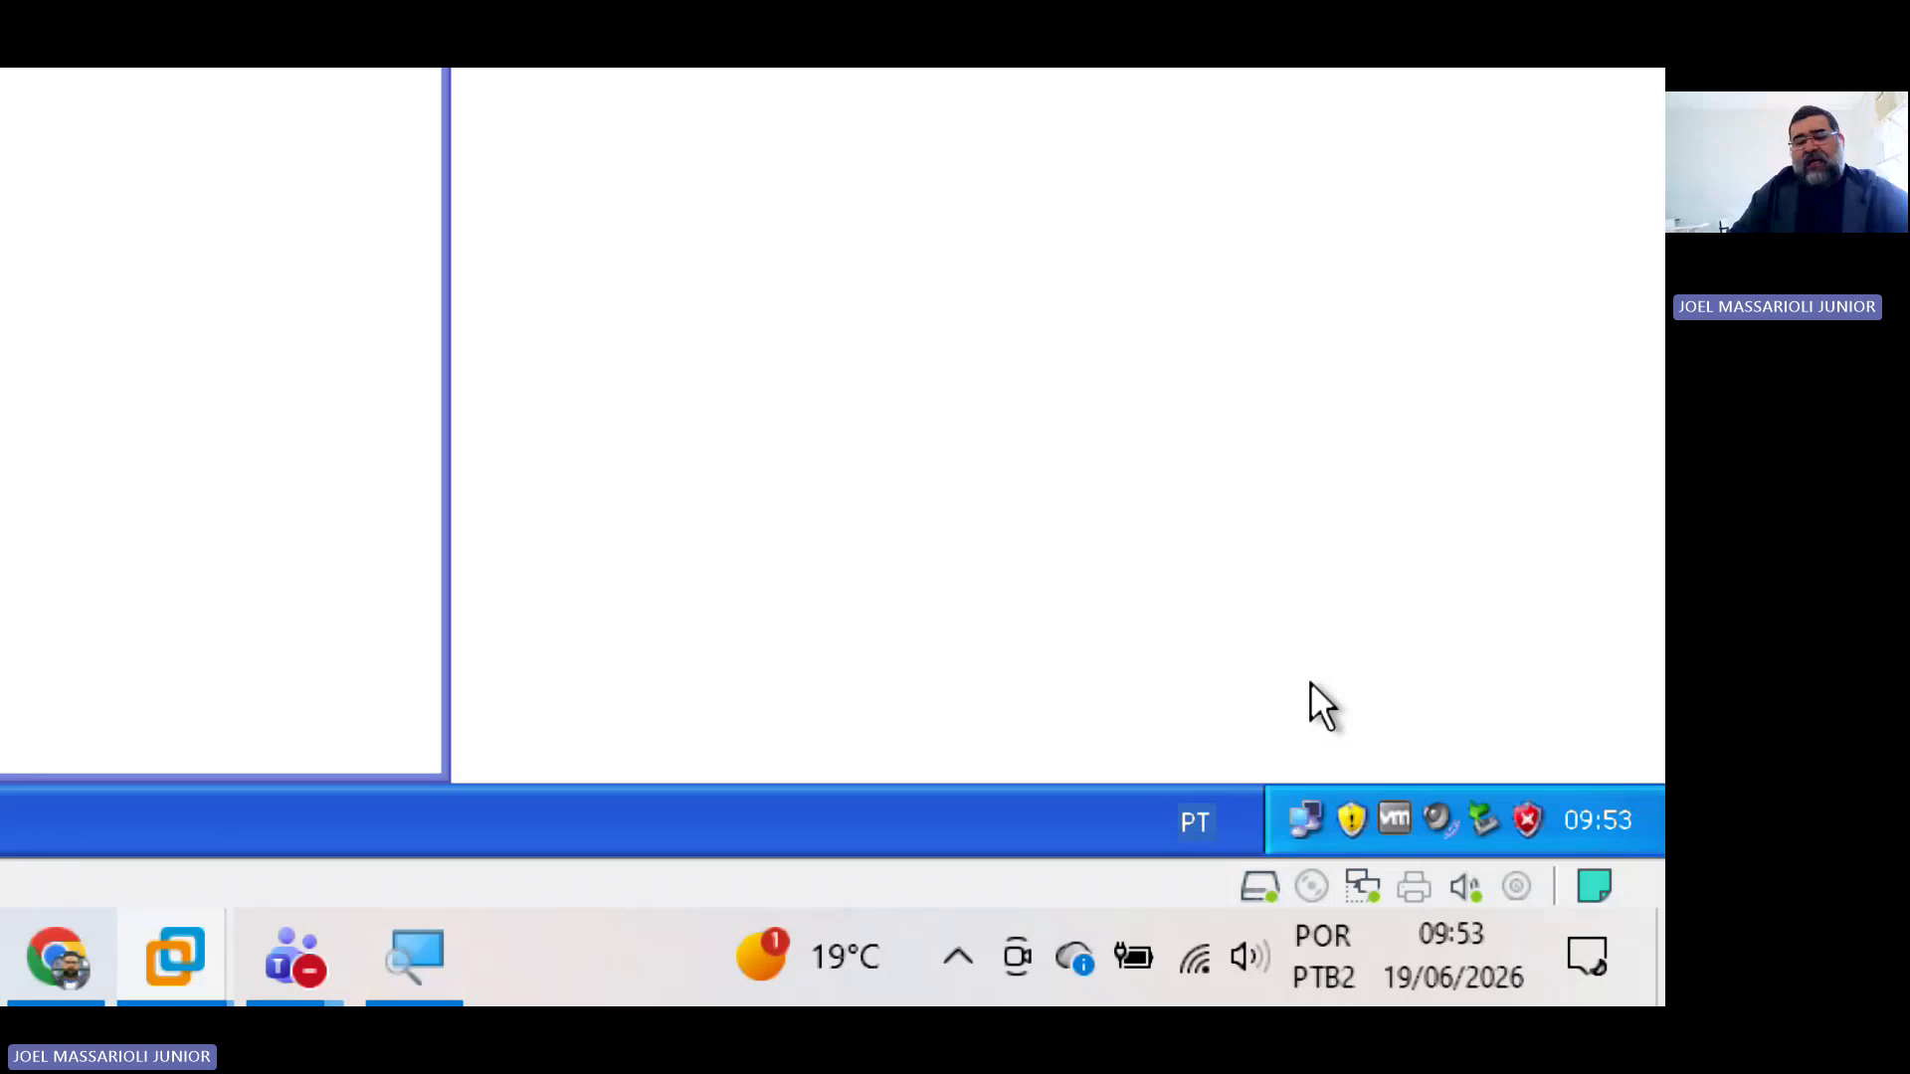
mouse_move(1307, 818)
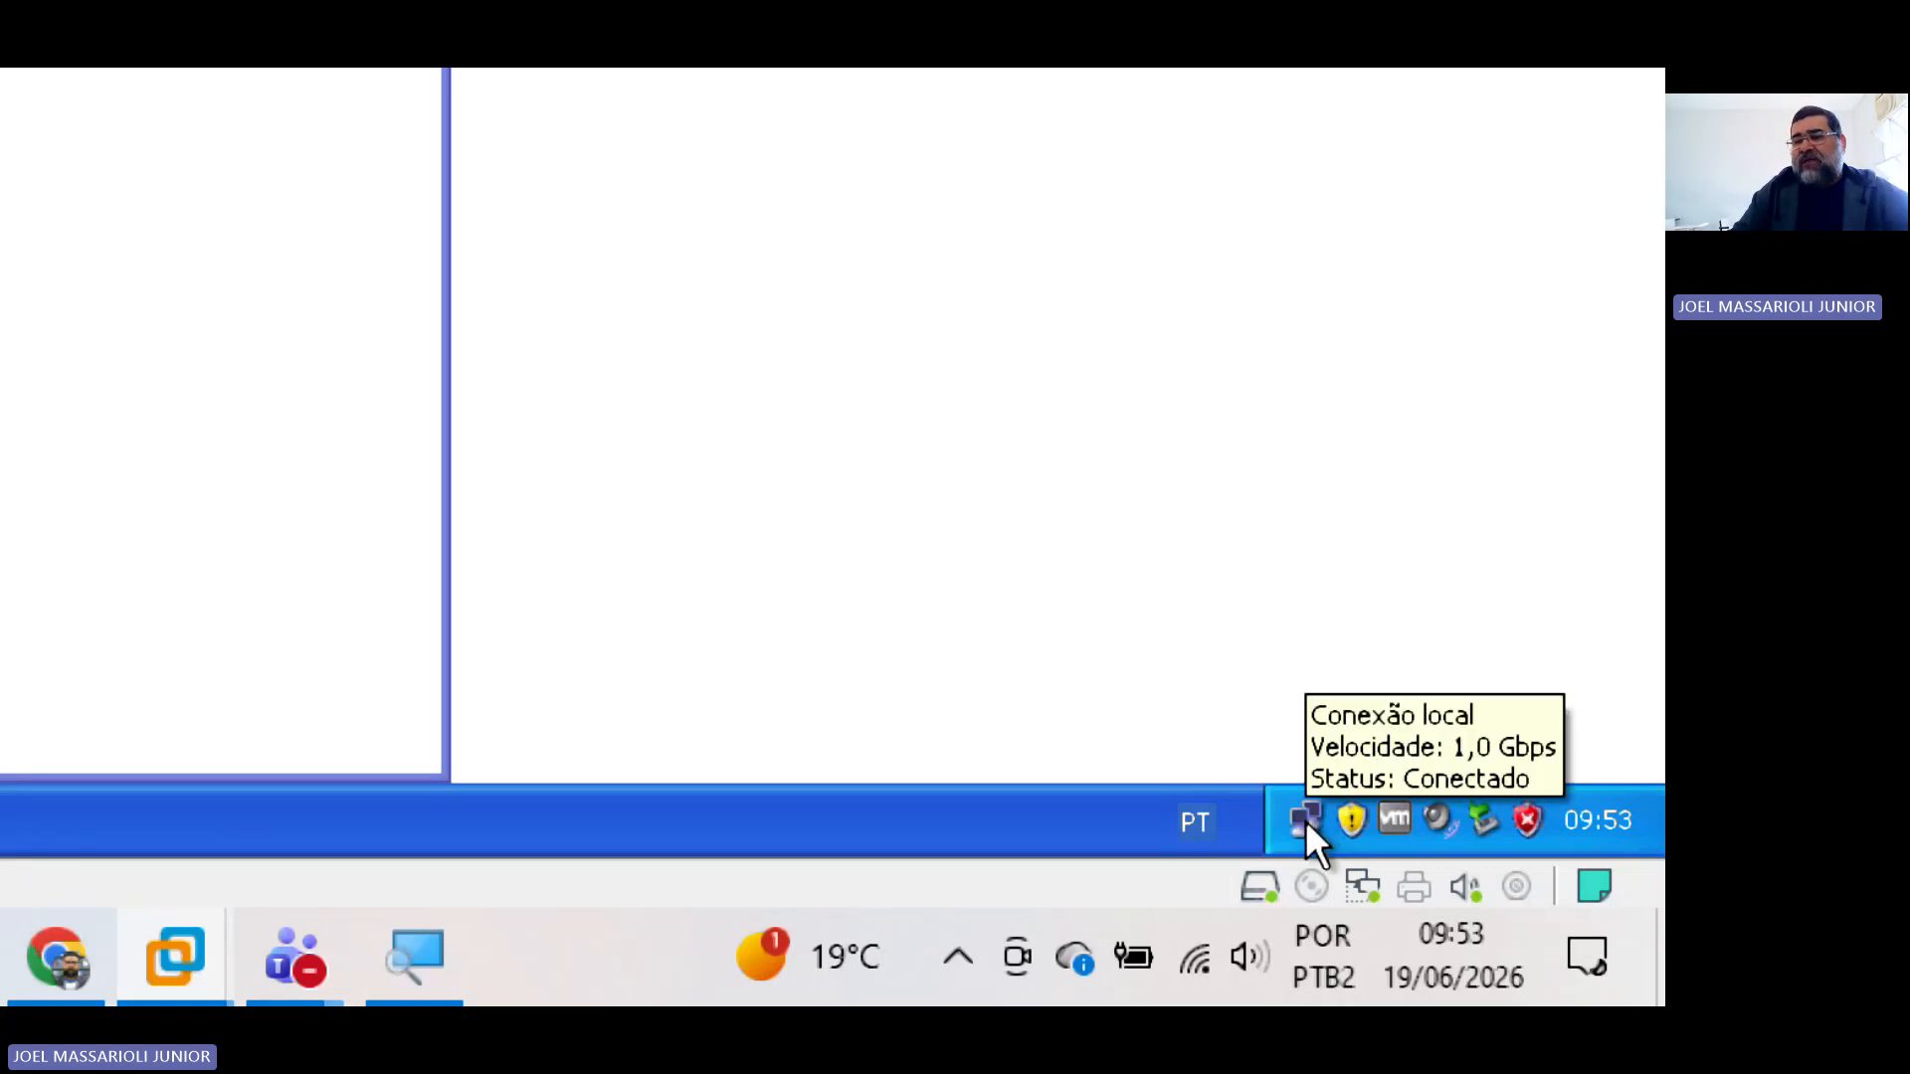
click(1305, 820)
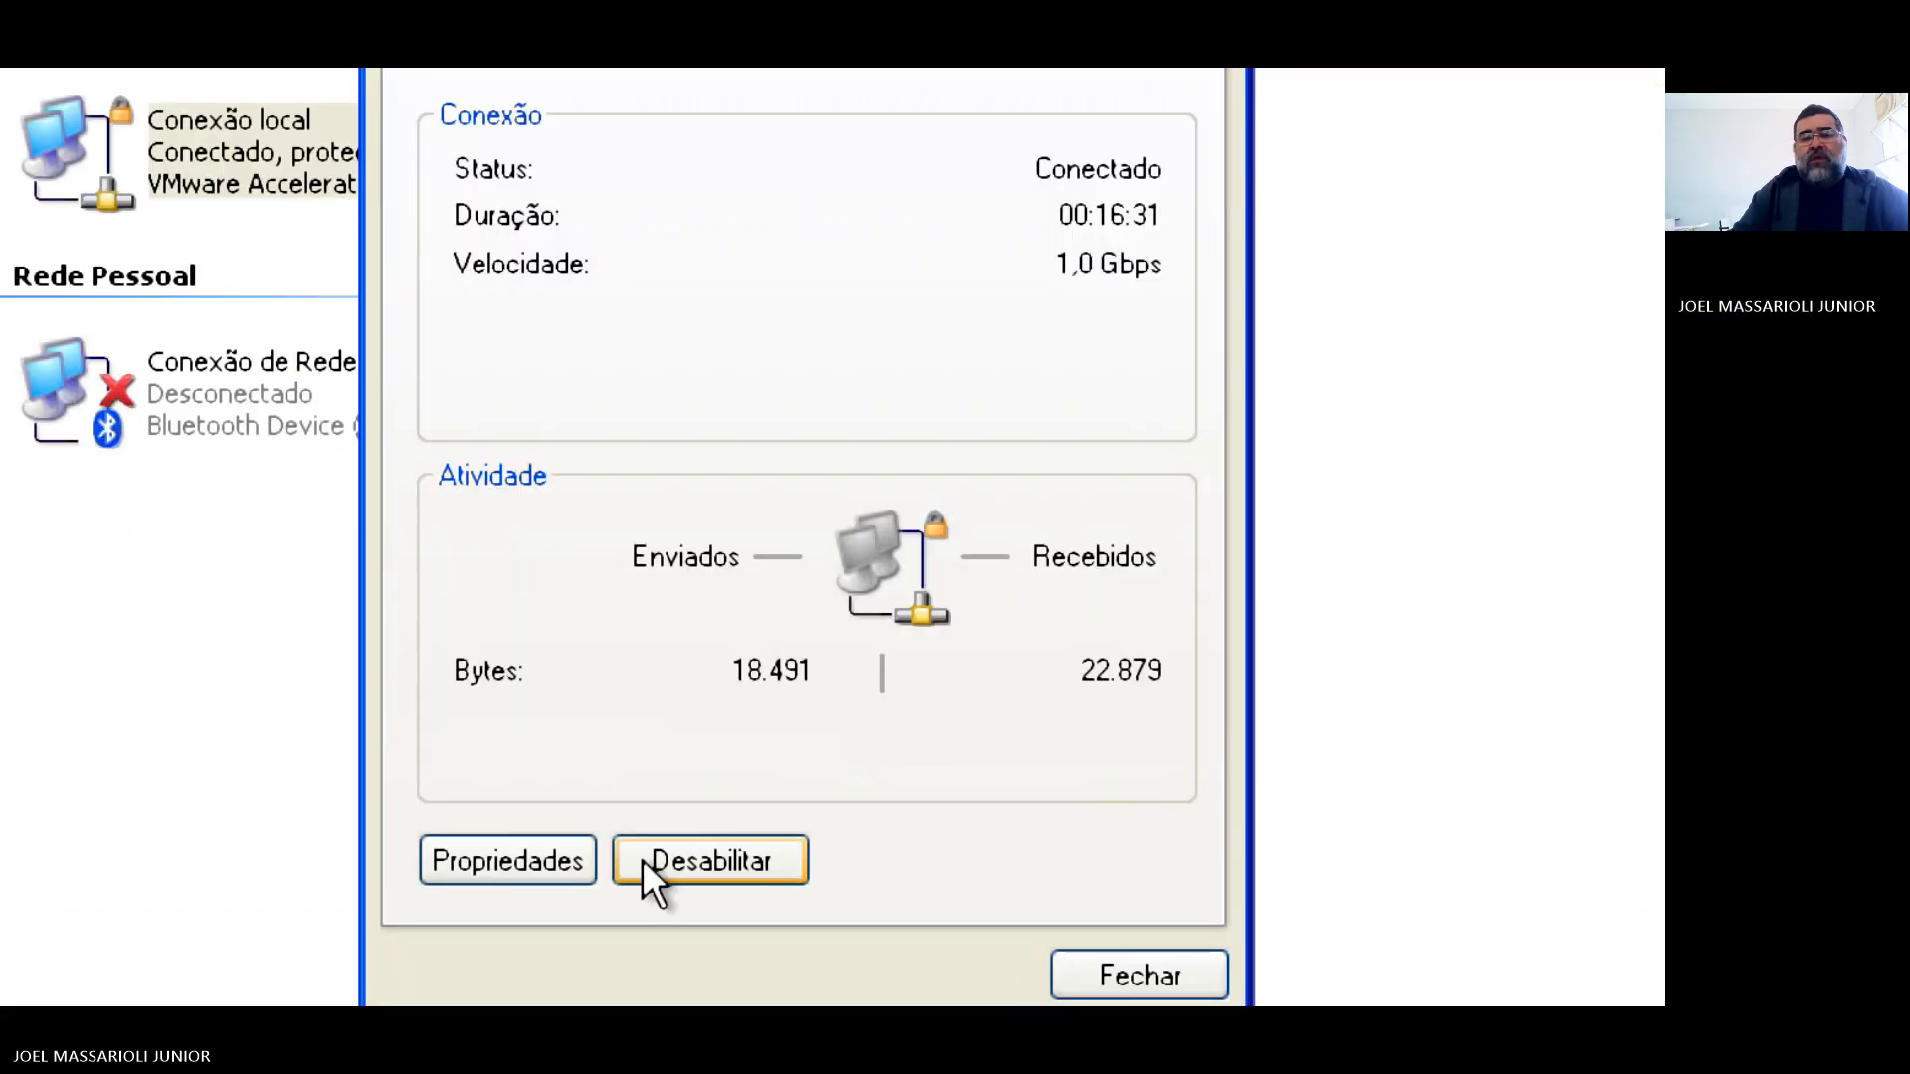
Step: Open the connection's TCP/IP protocol properties to review the manual IP address, subnet mask and gateway, and close the TCP/IP window
click(515, 859)
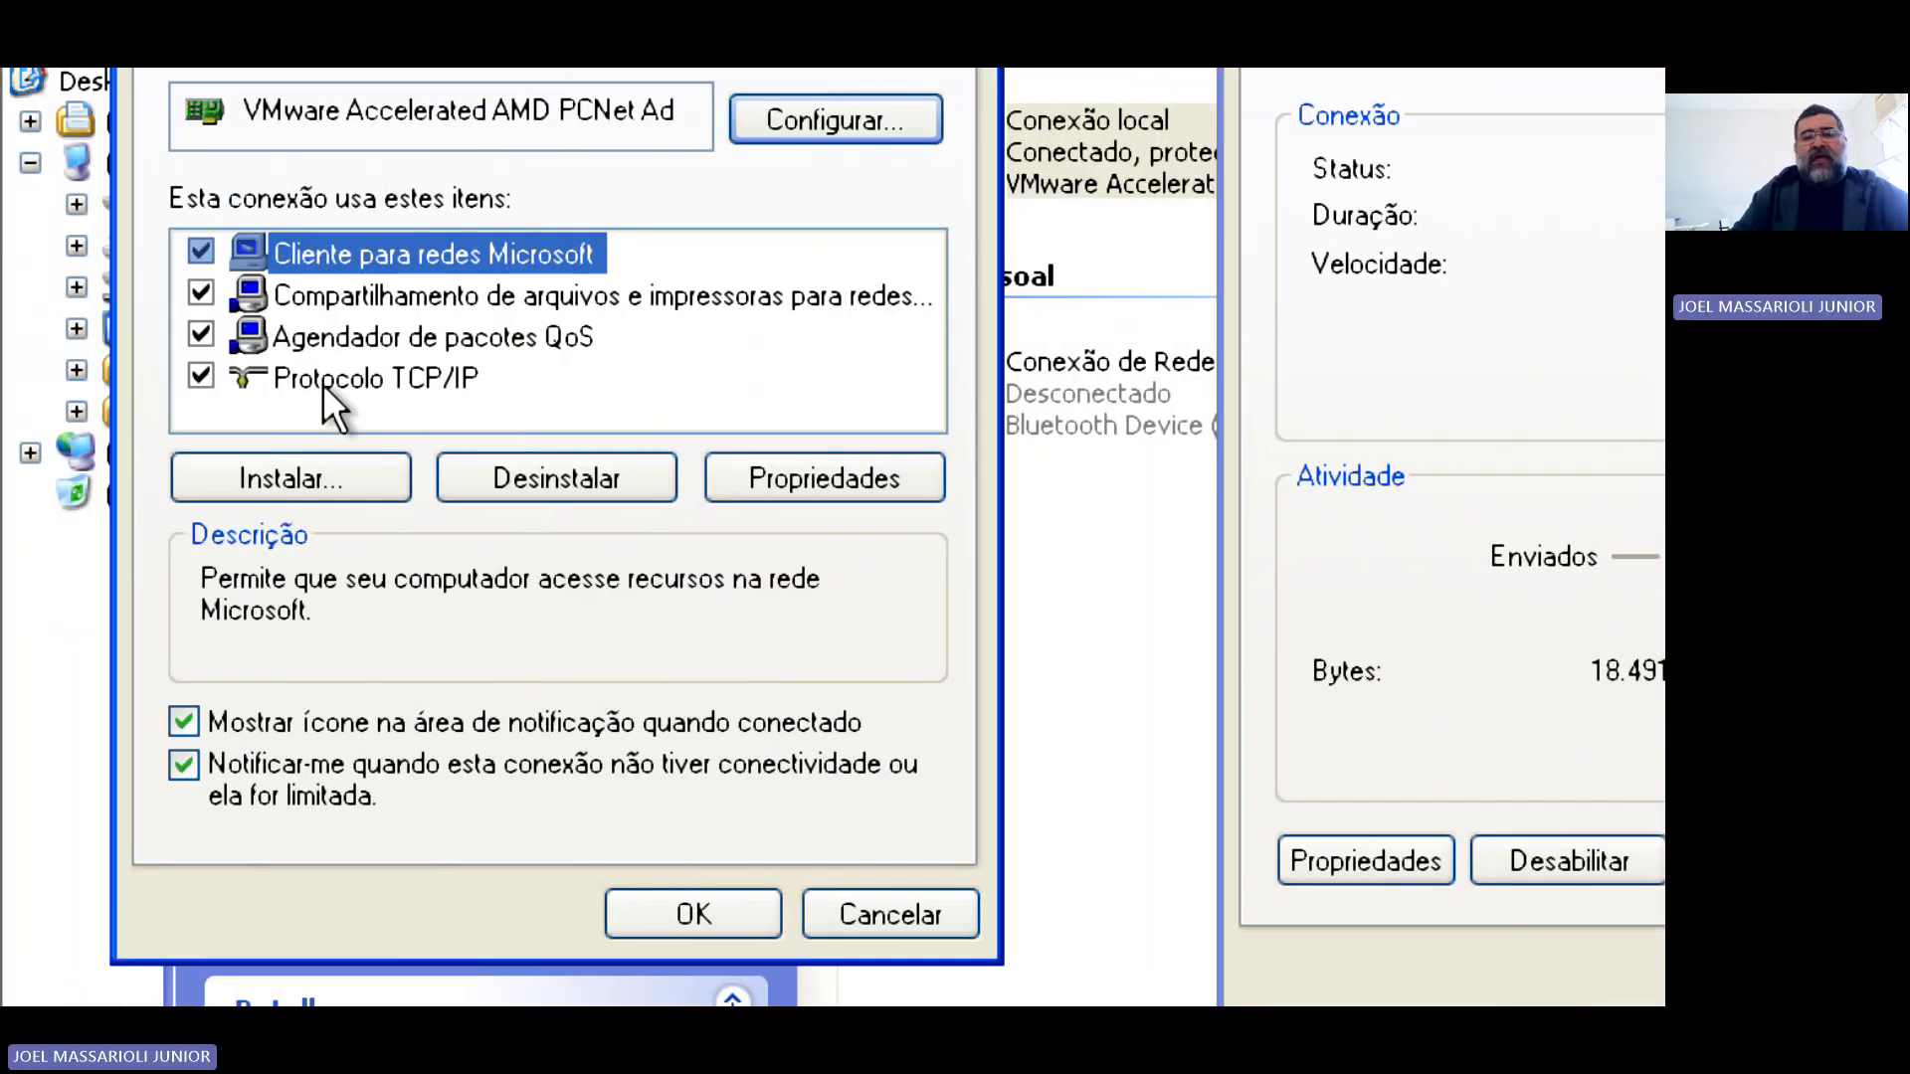
click(322, 384)
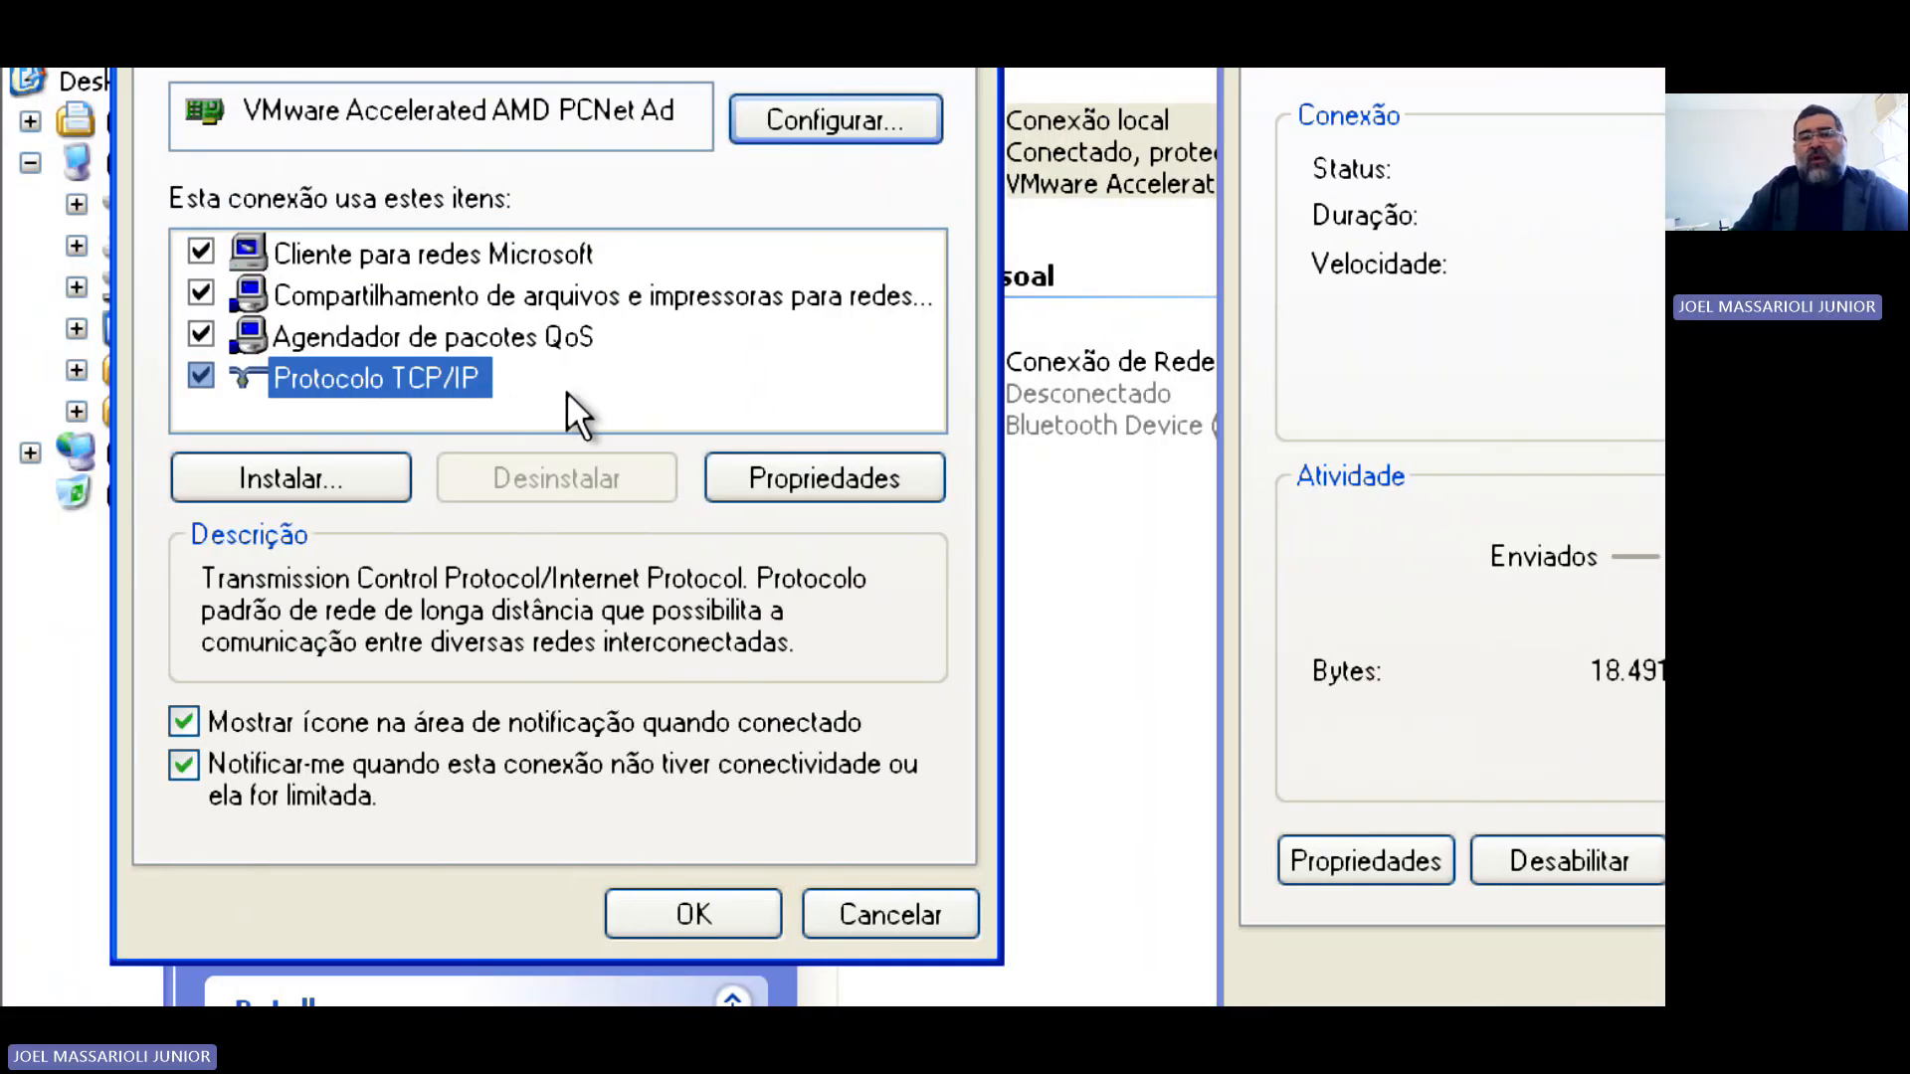
click(887, 484)
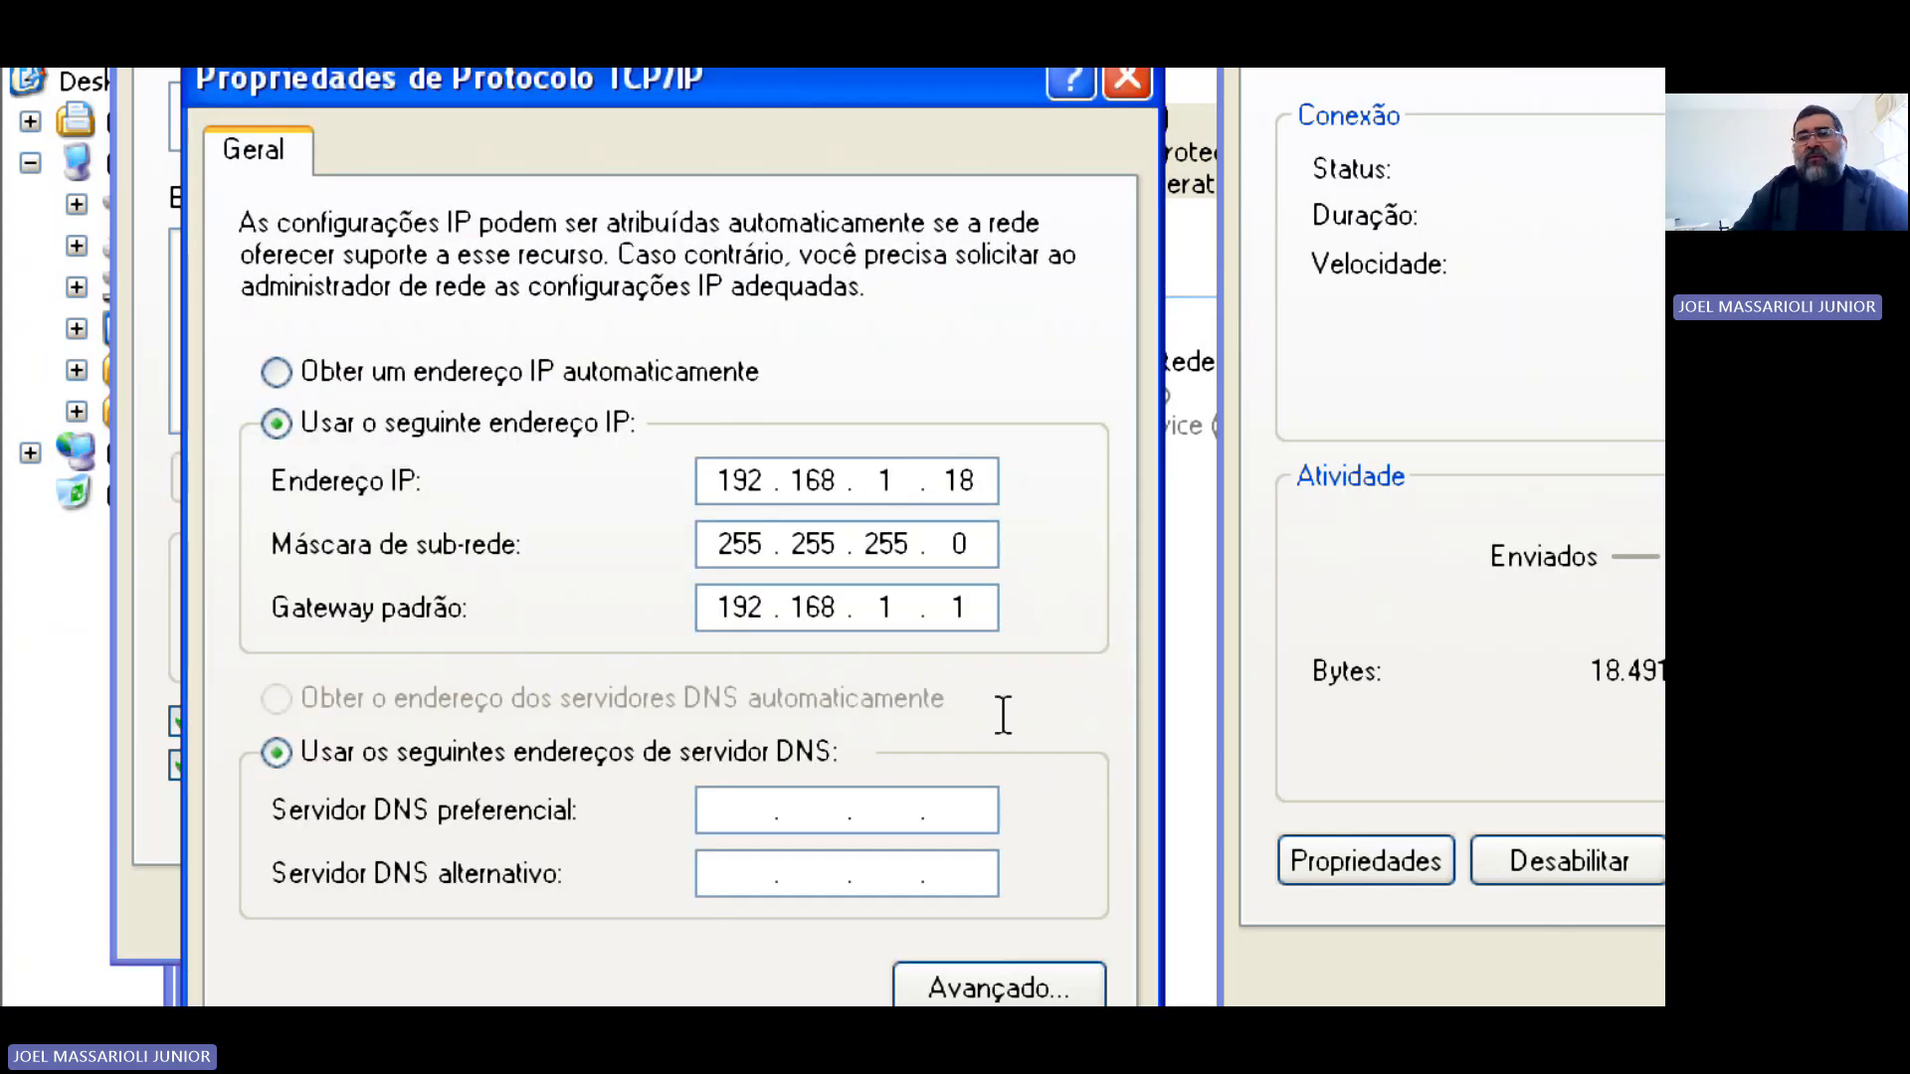
click(1127, 239)
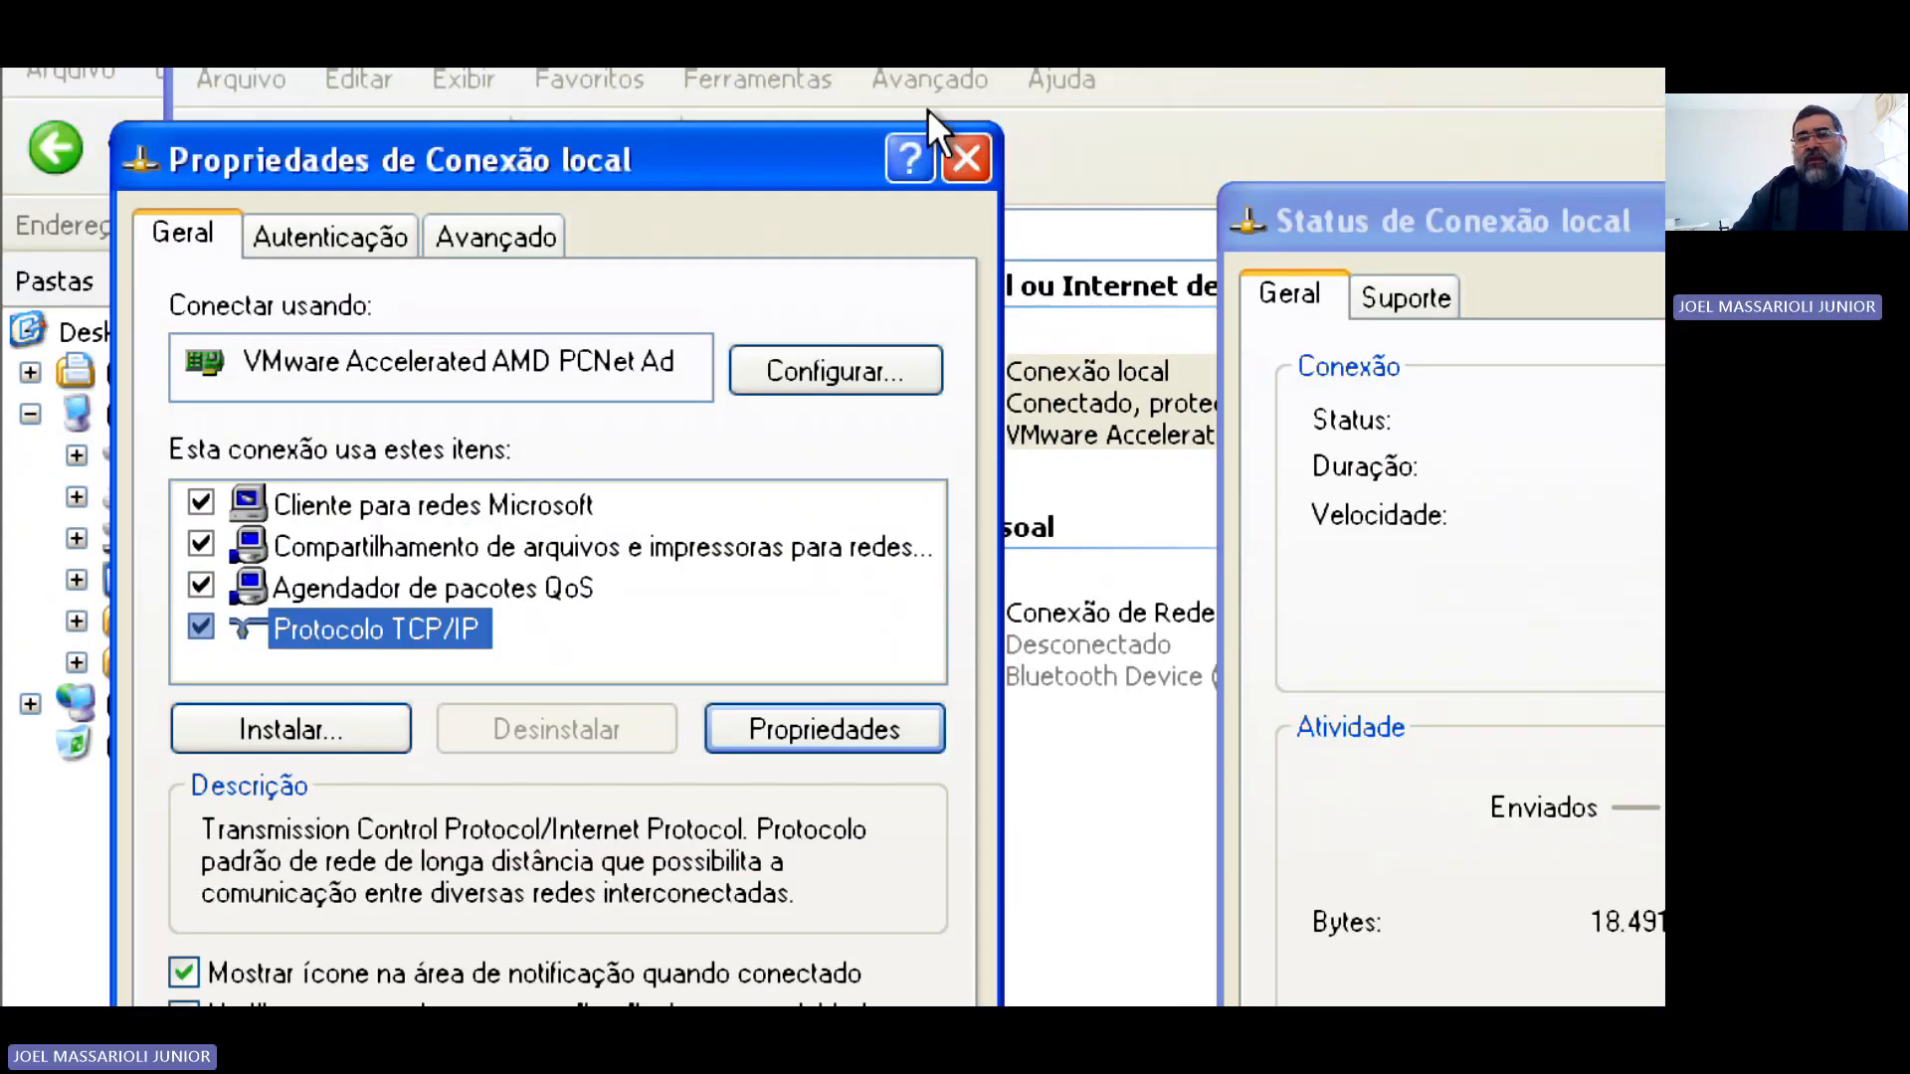
Step: Close the connection properties, connection status, network connections and C: drive windows to return to the desktop
click(961, 161)
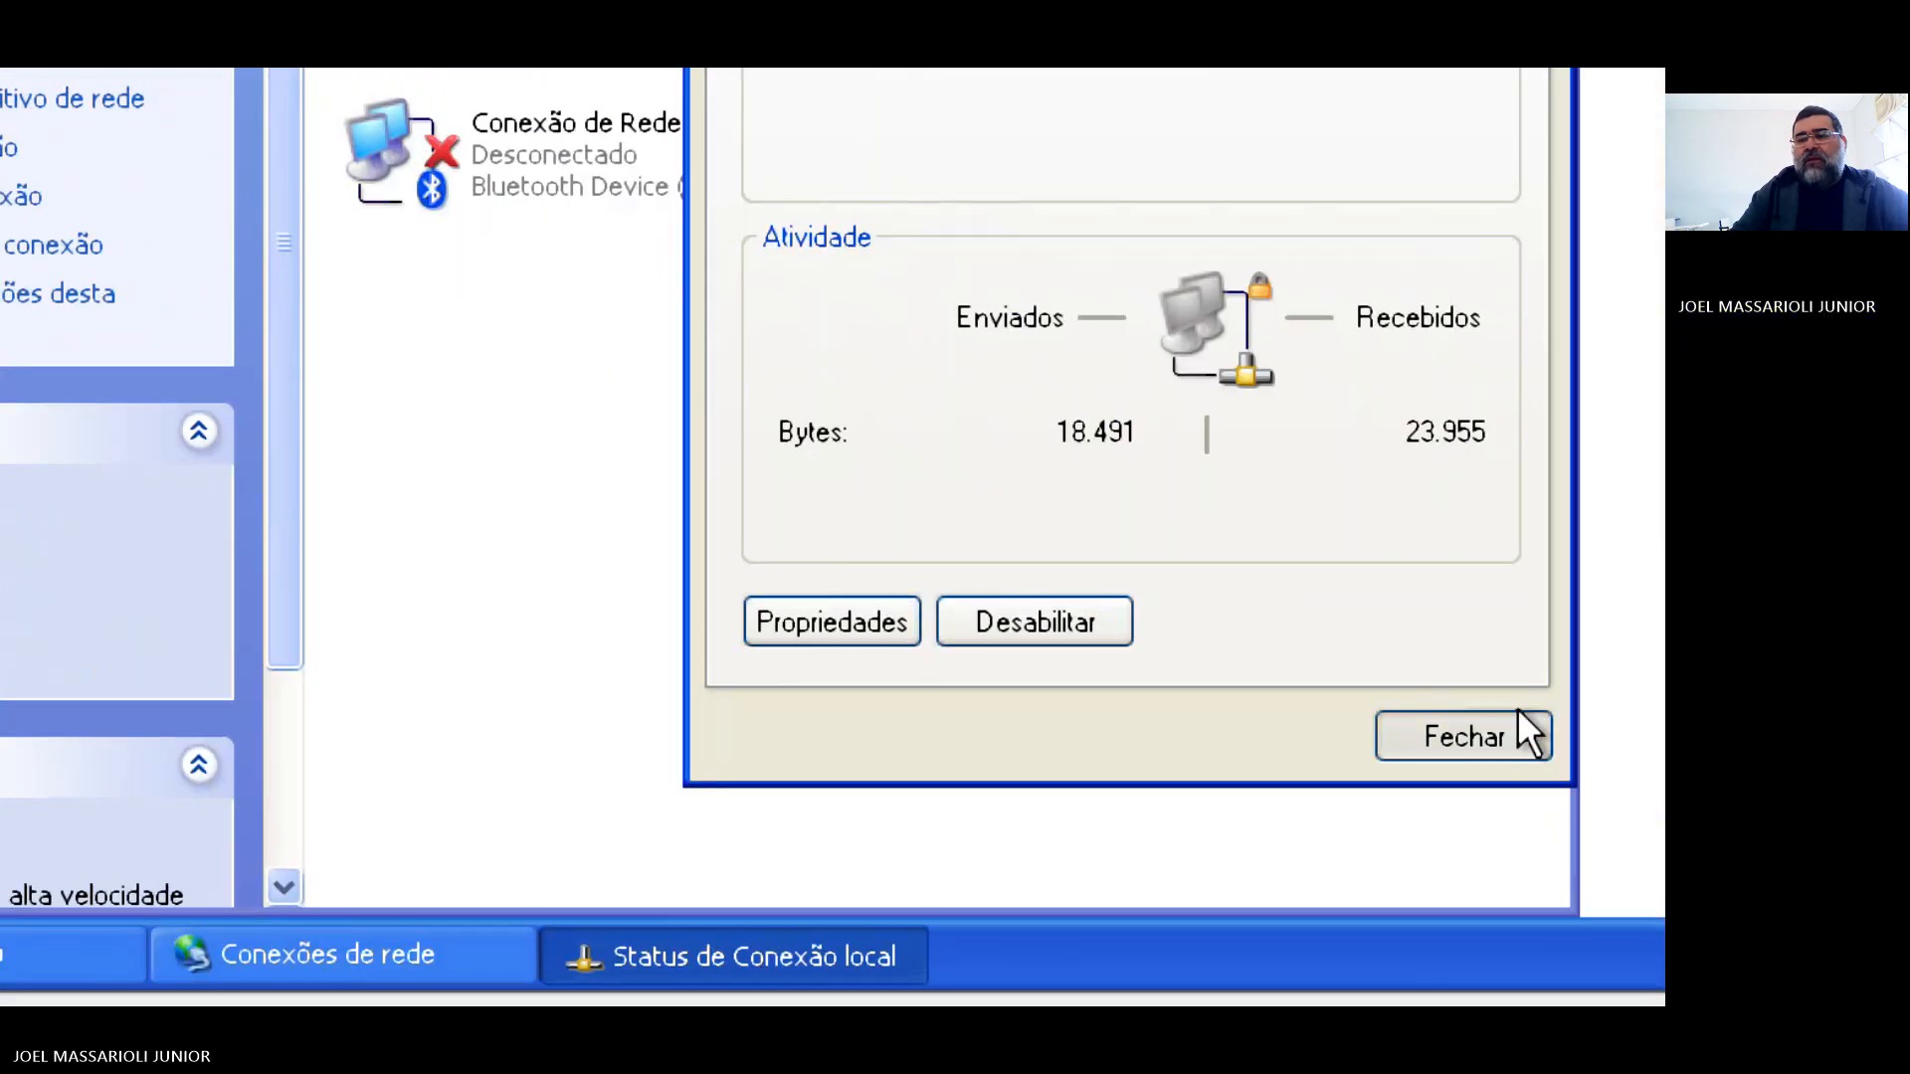
click(1519, 709)
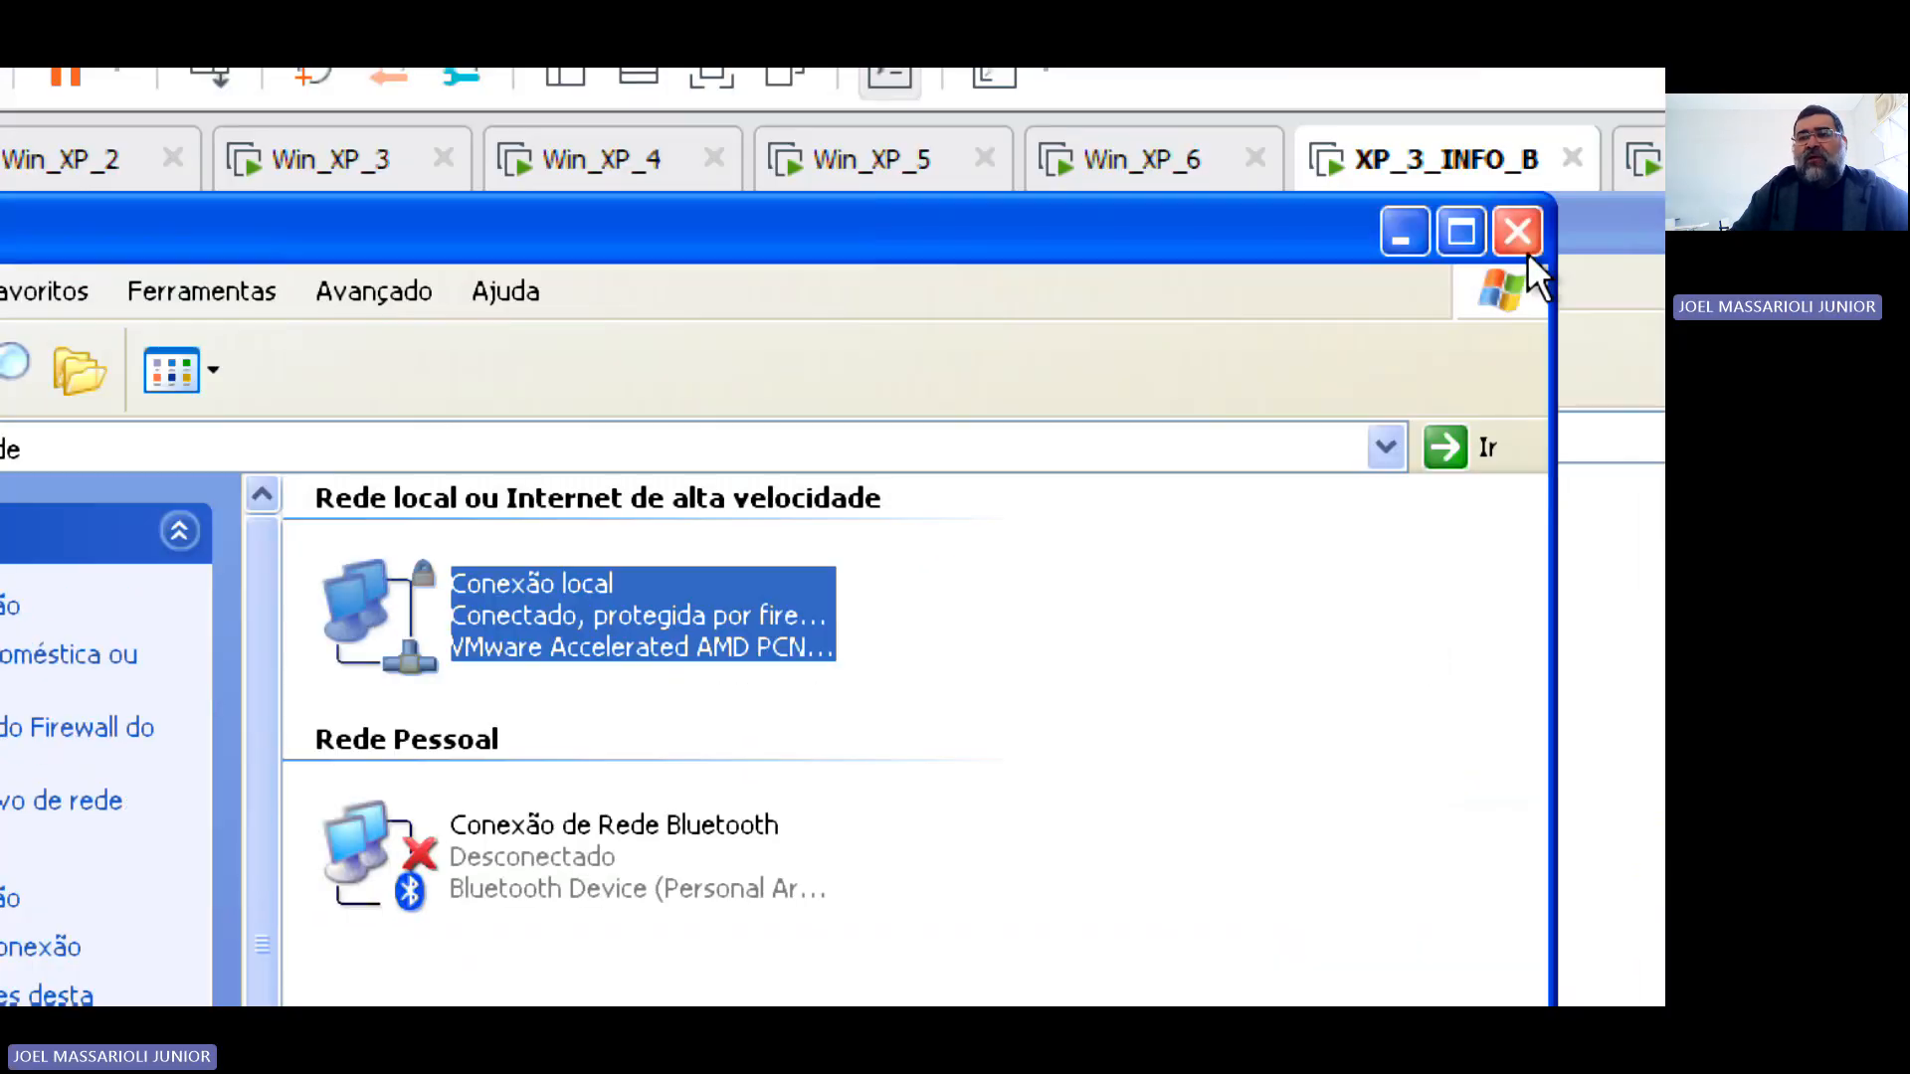
click(1523, 249)
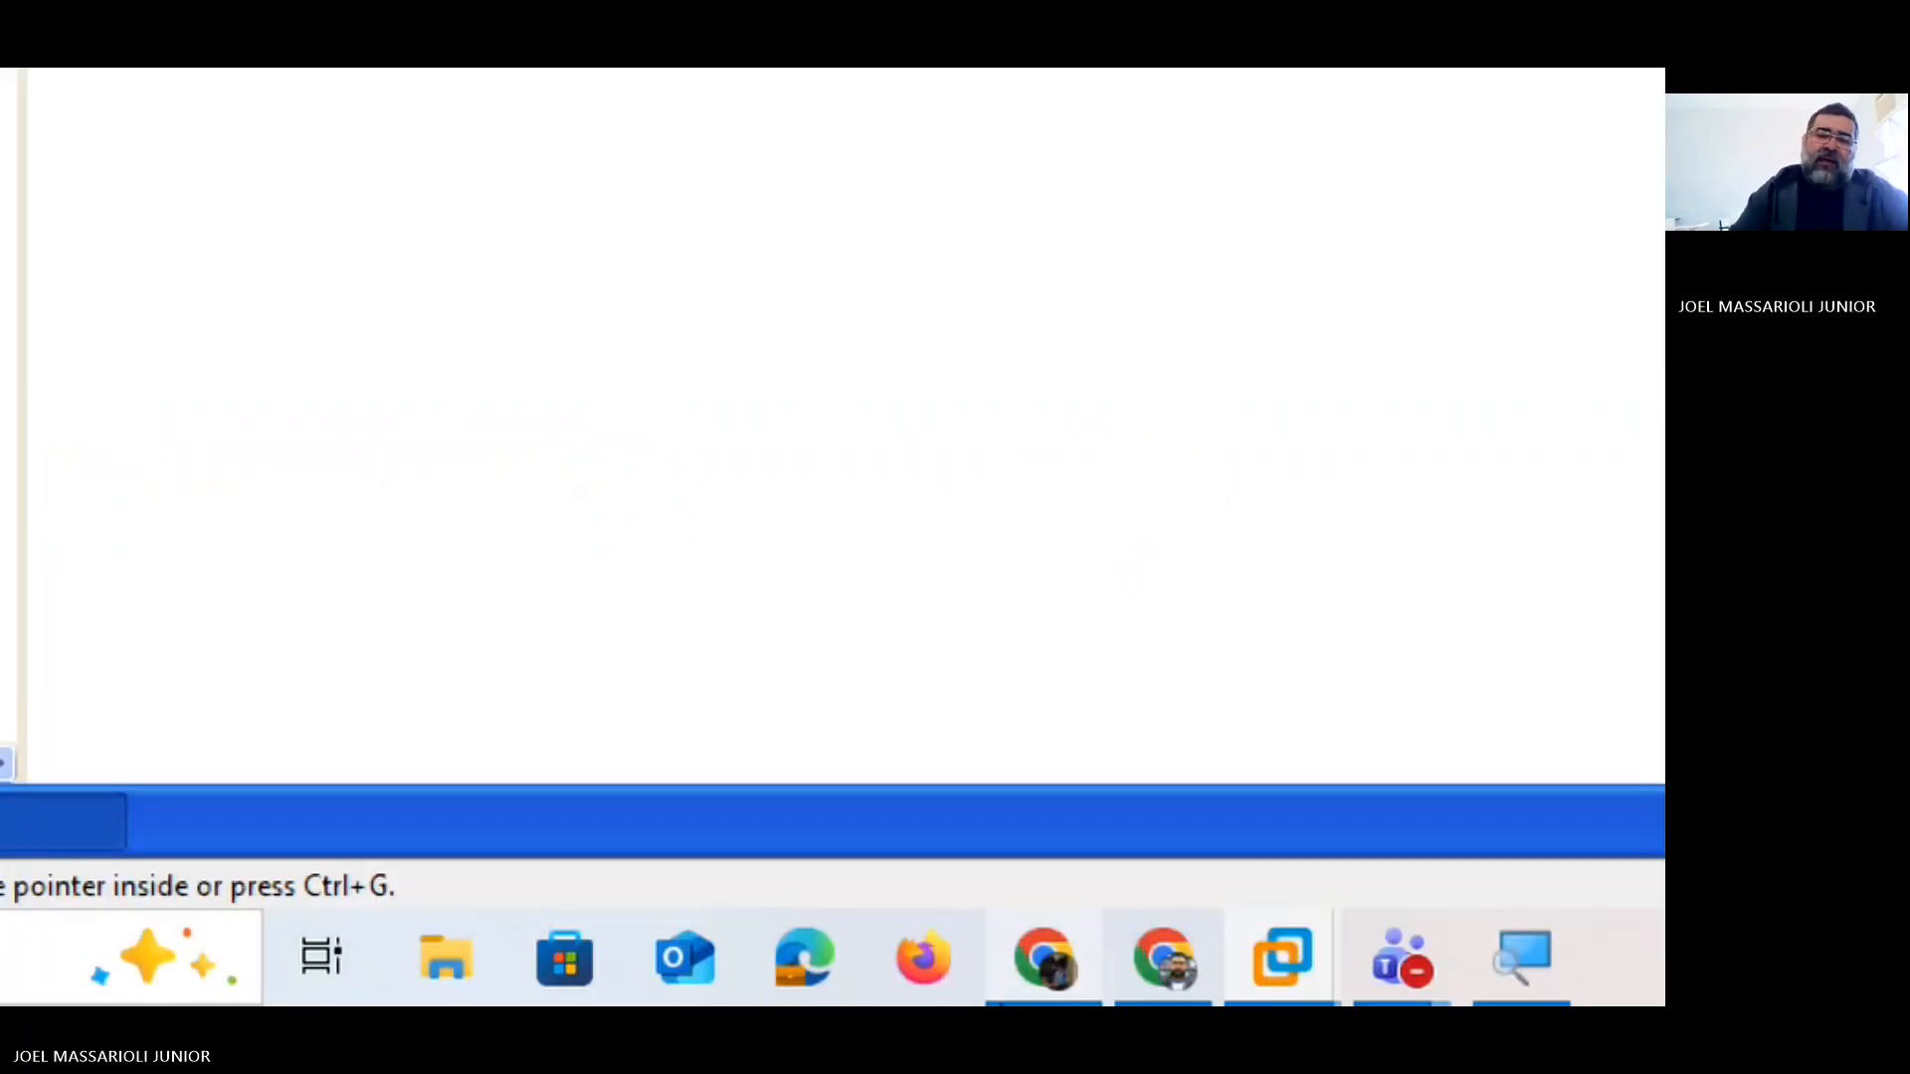
mouse_move(1044, 957)
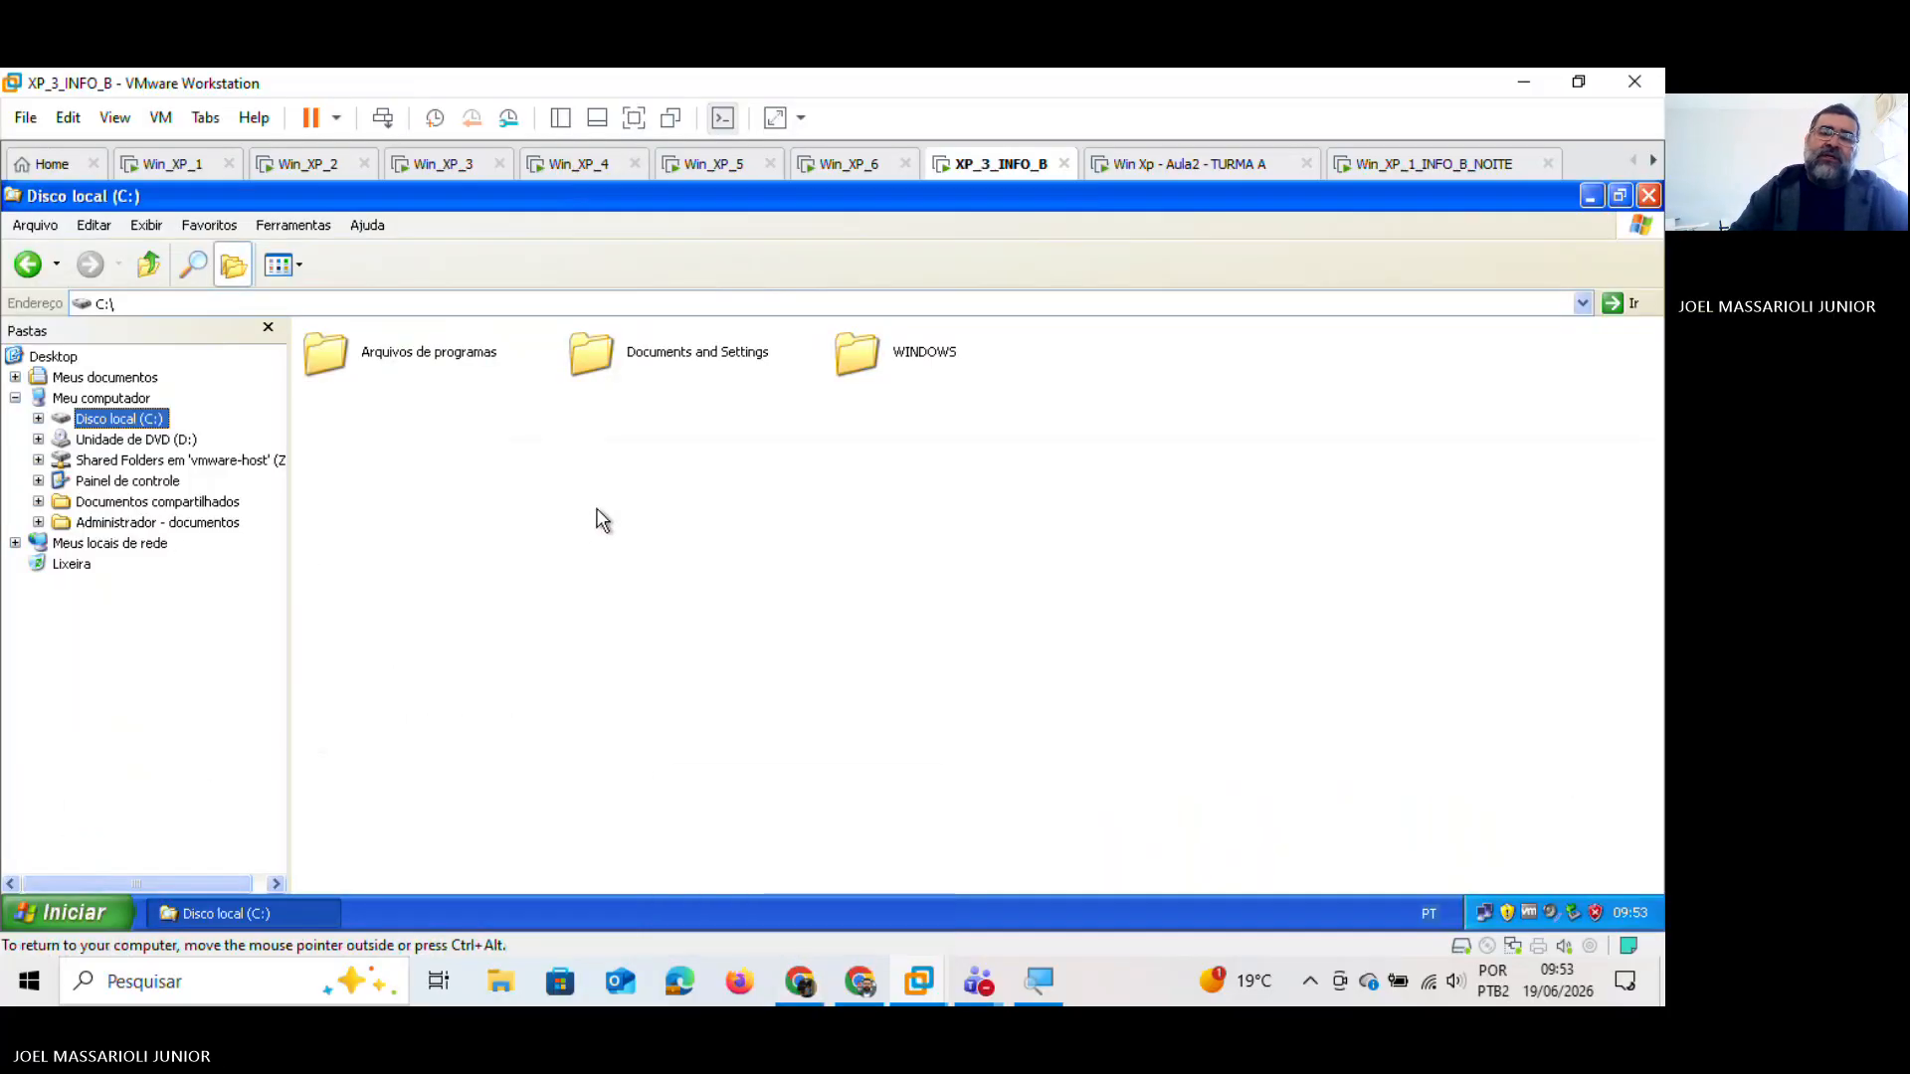
click(1202, 842)
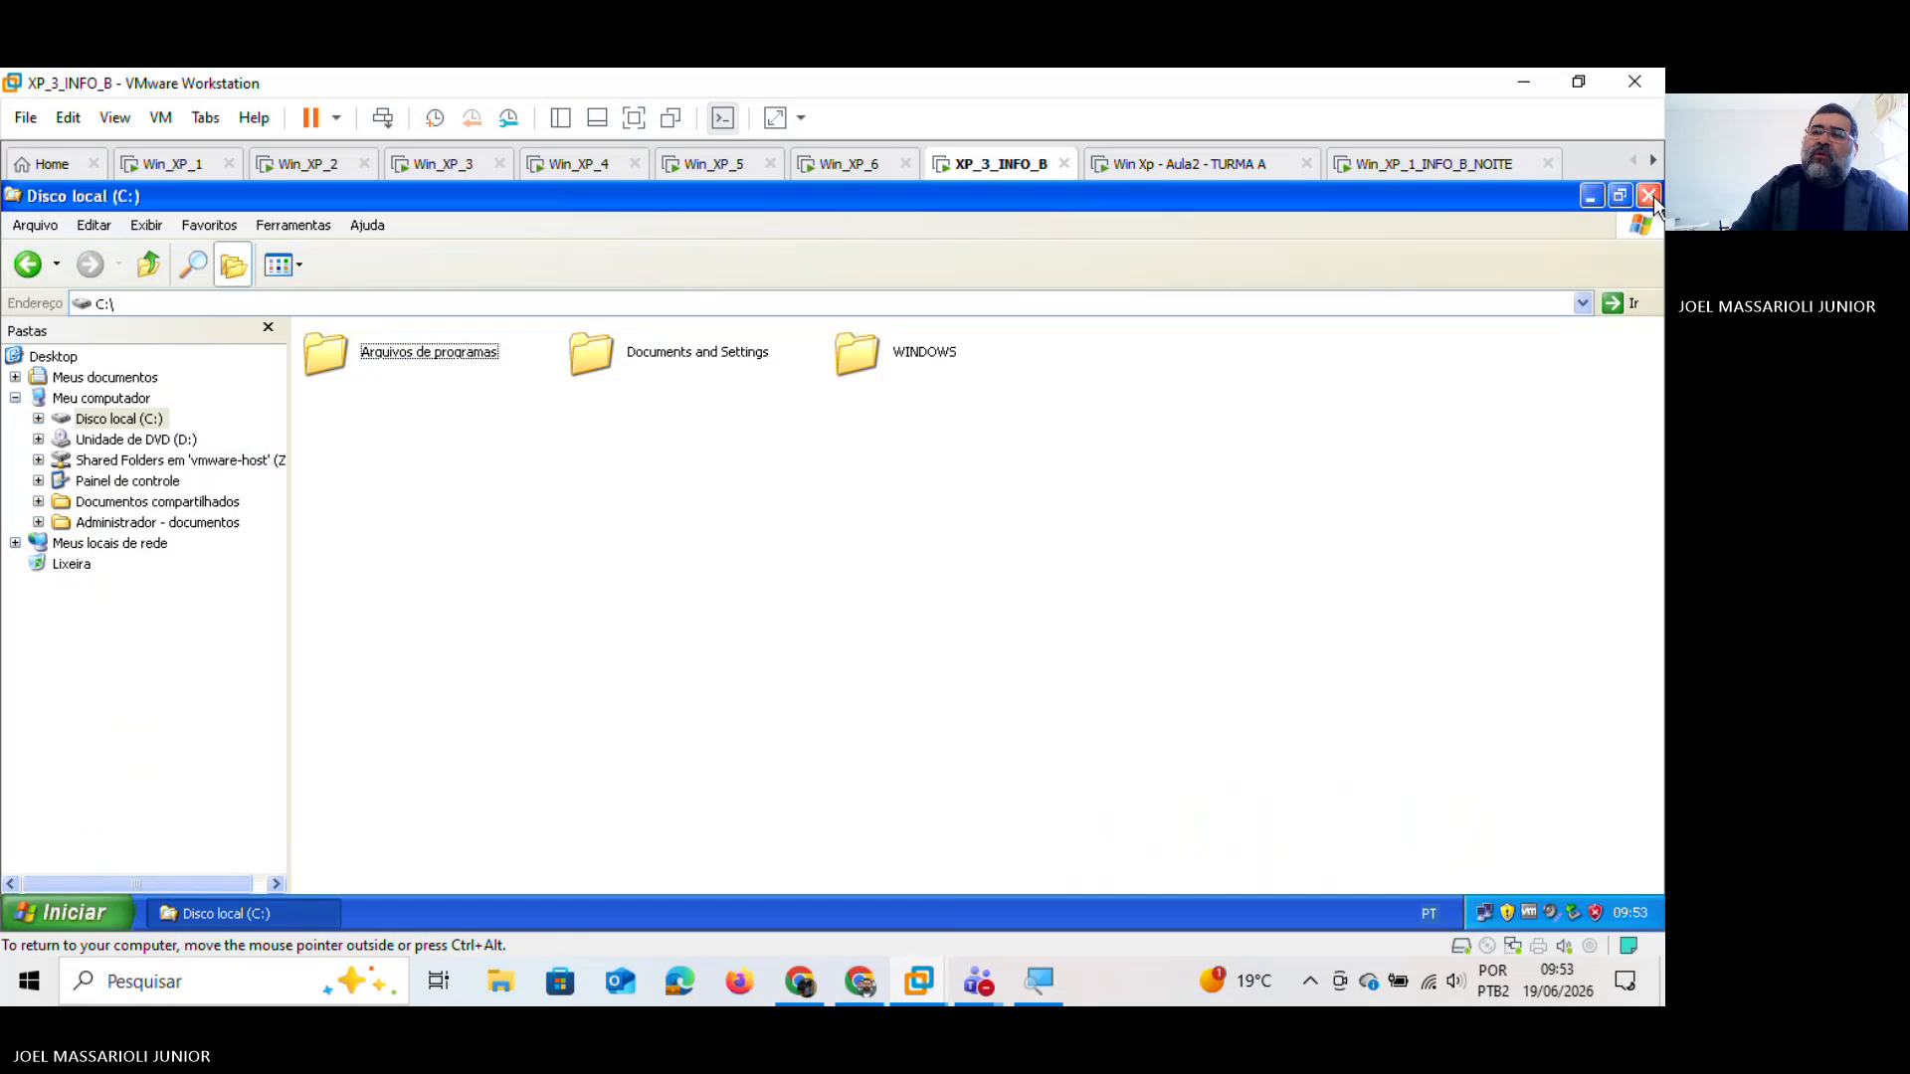
click(1650, 196)
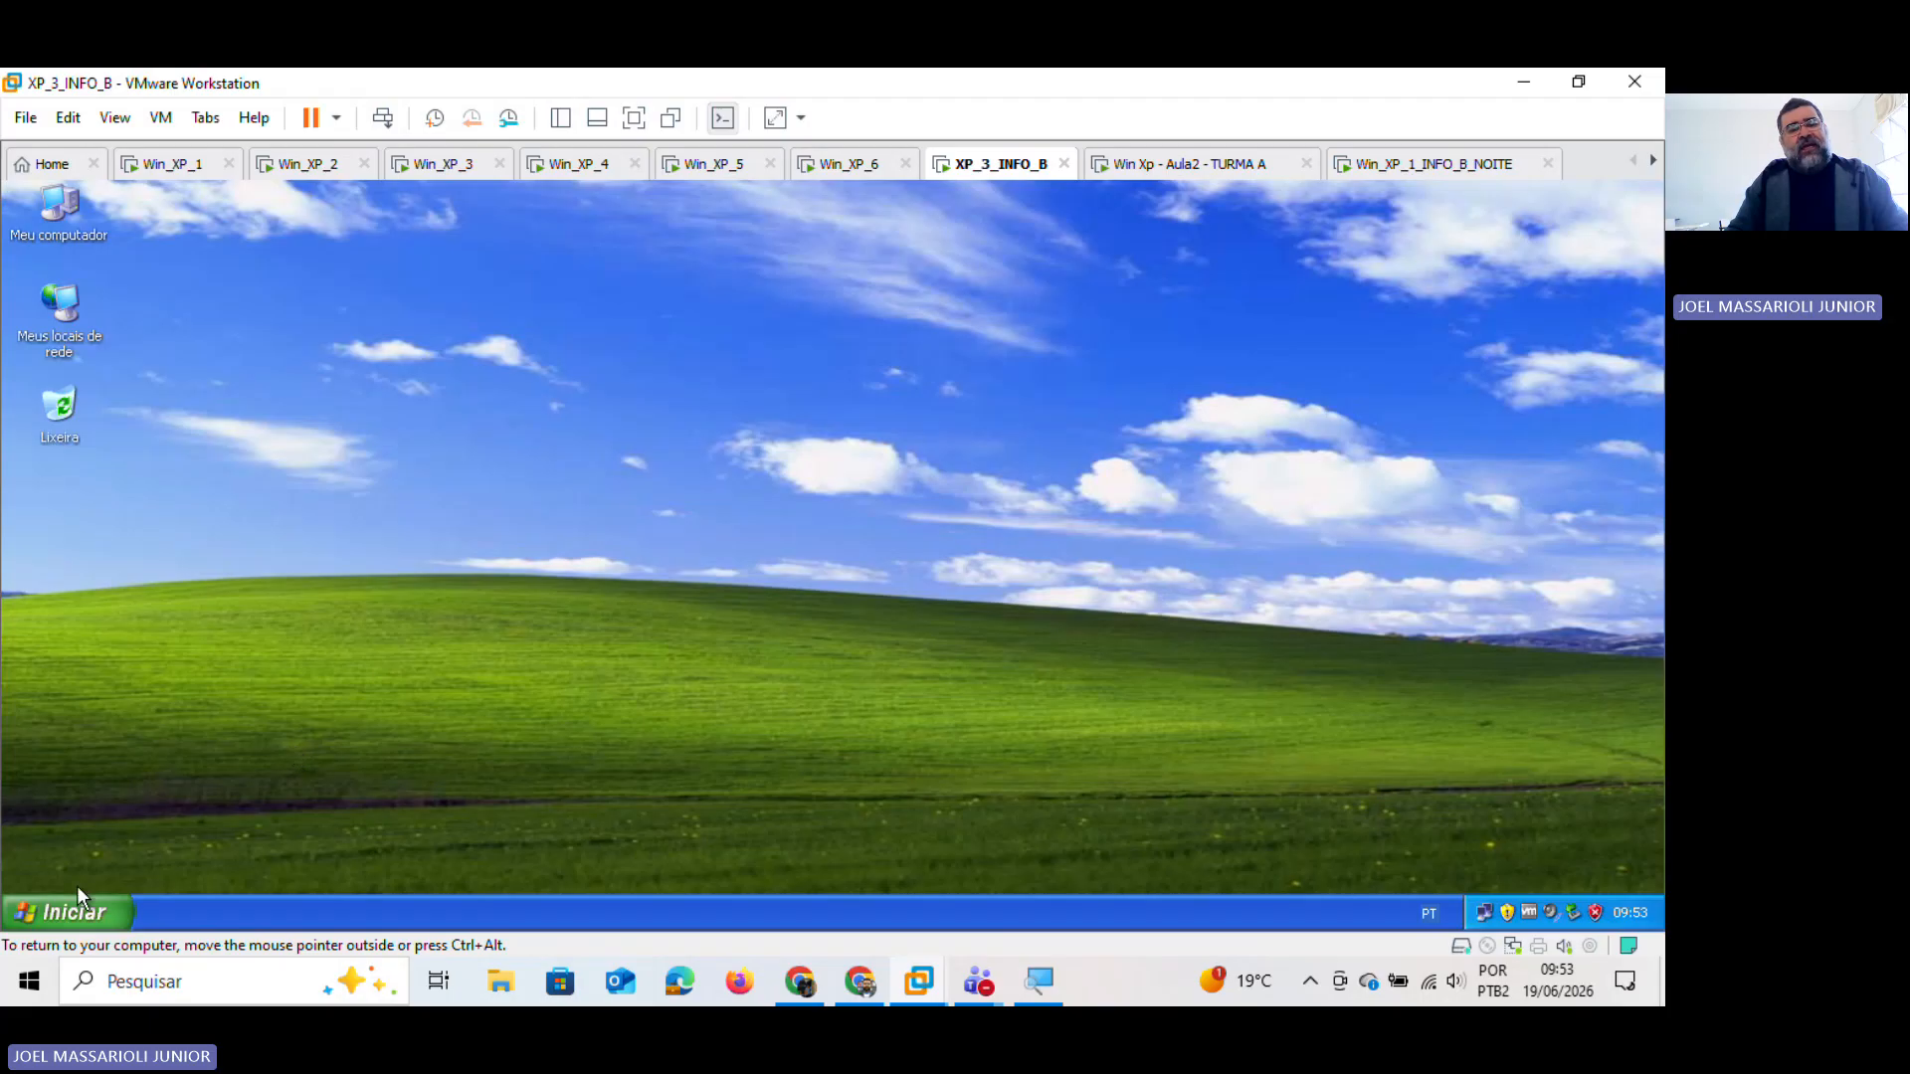
Step: Open the computer name changes dialog from the system properties of Meu computador
click(89, 916)
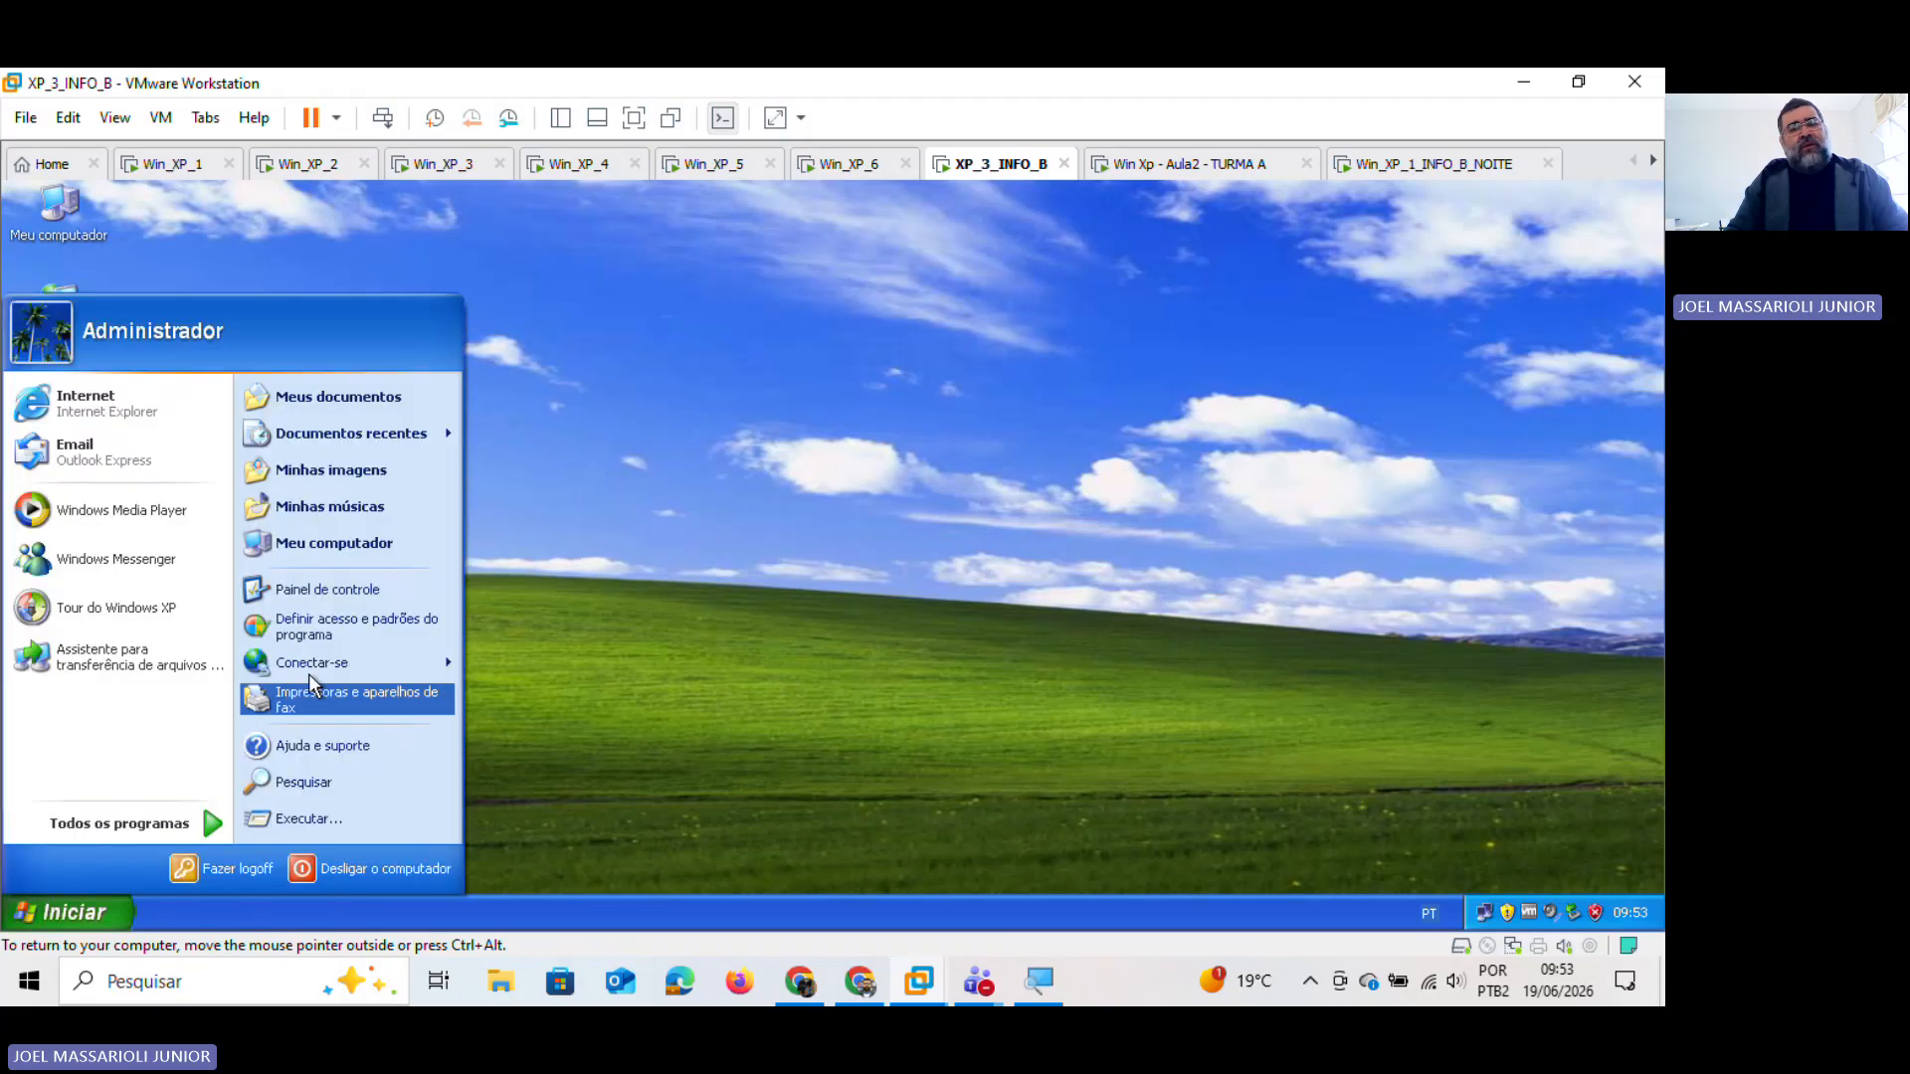
right_click(373, 546)
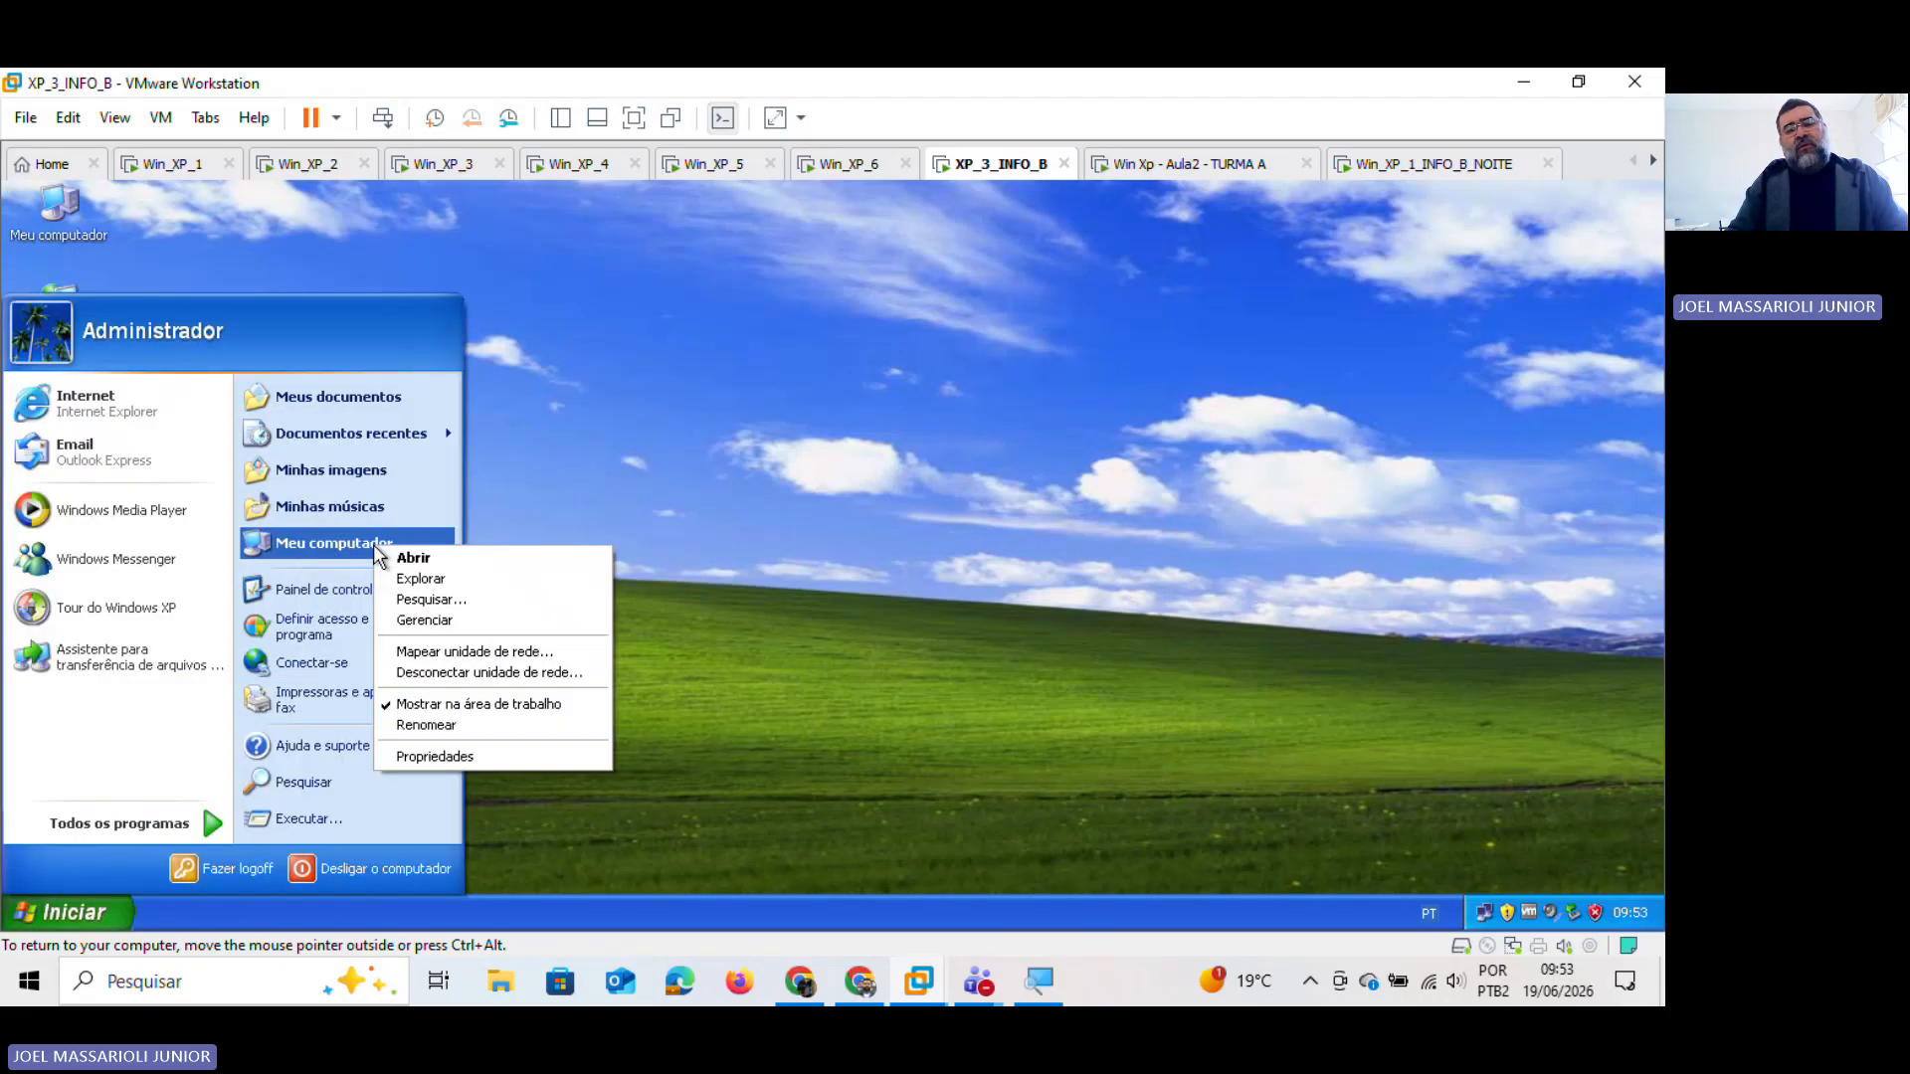
click(488, 759)
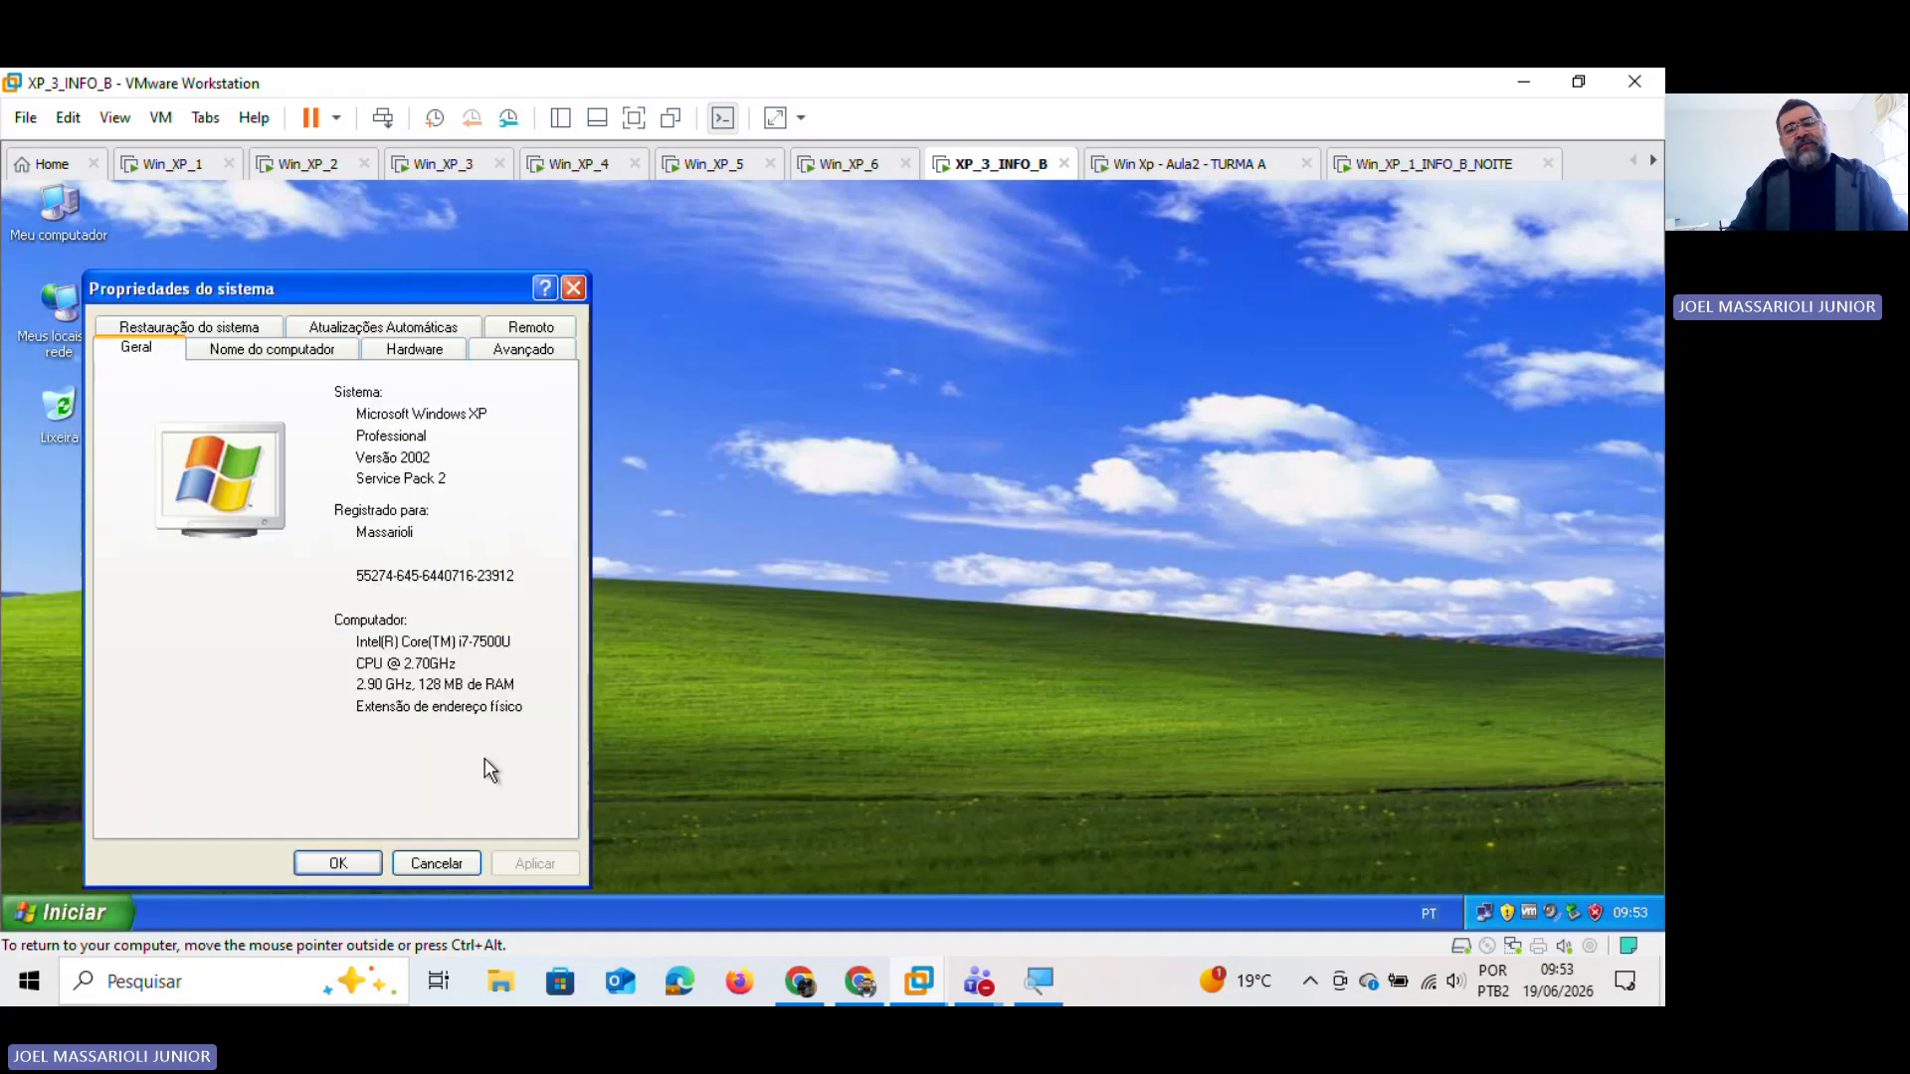
click(304, 358)
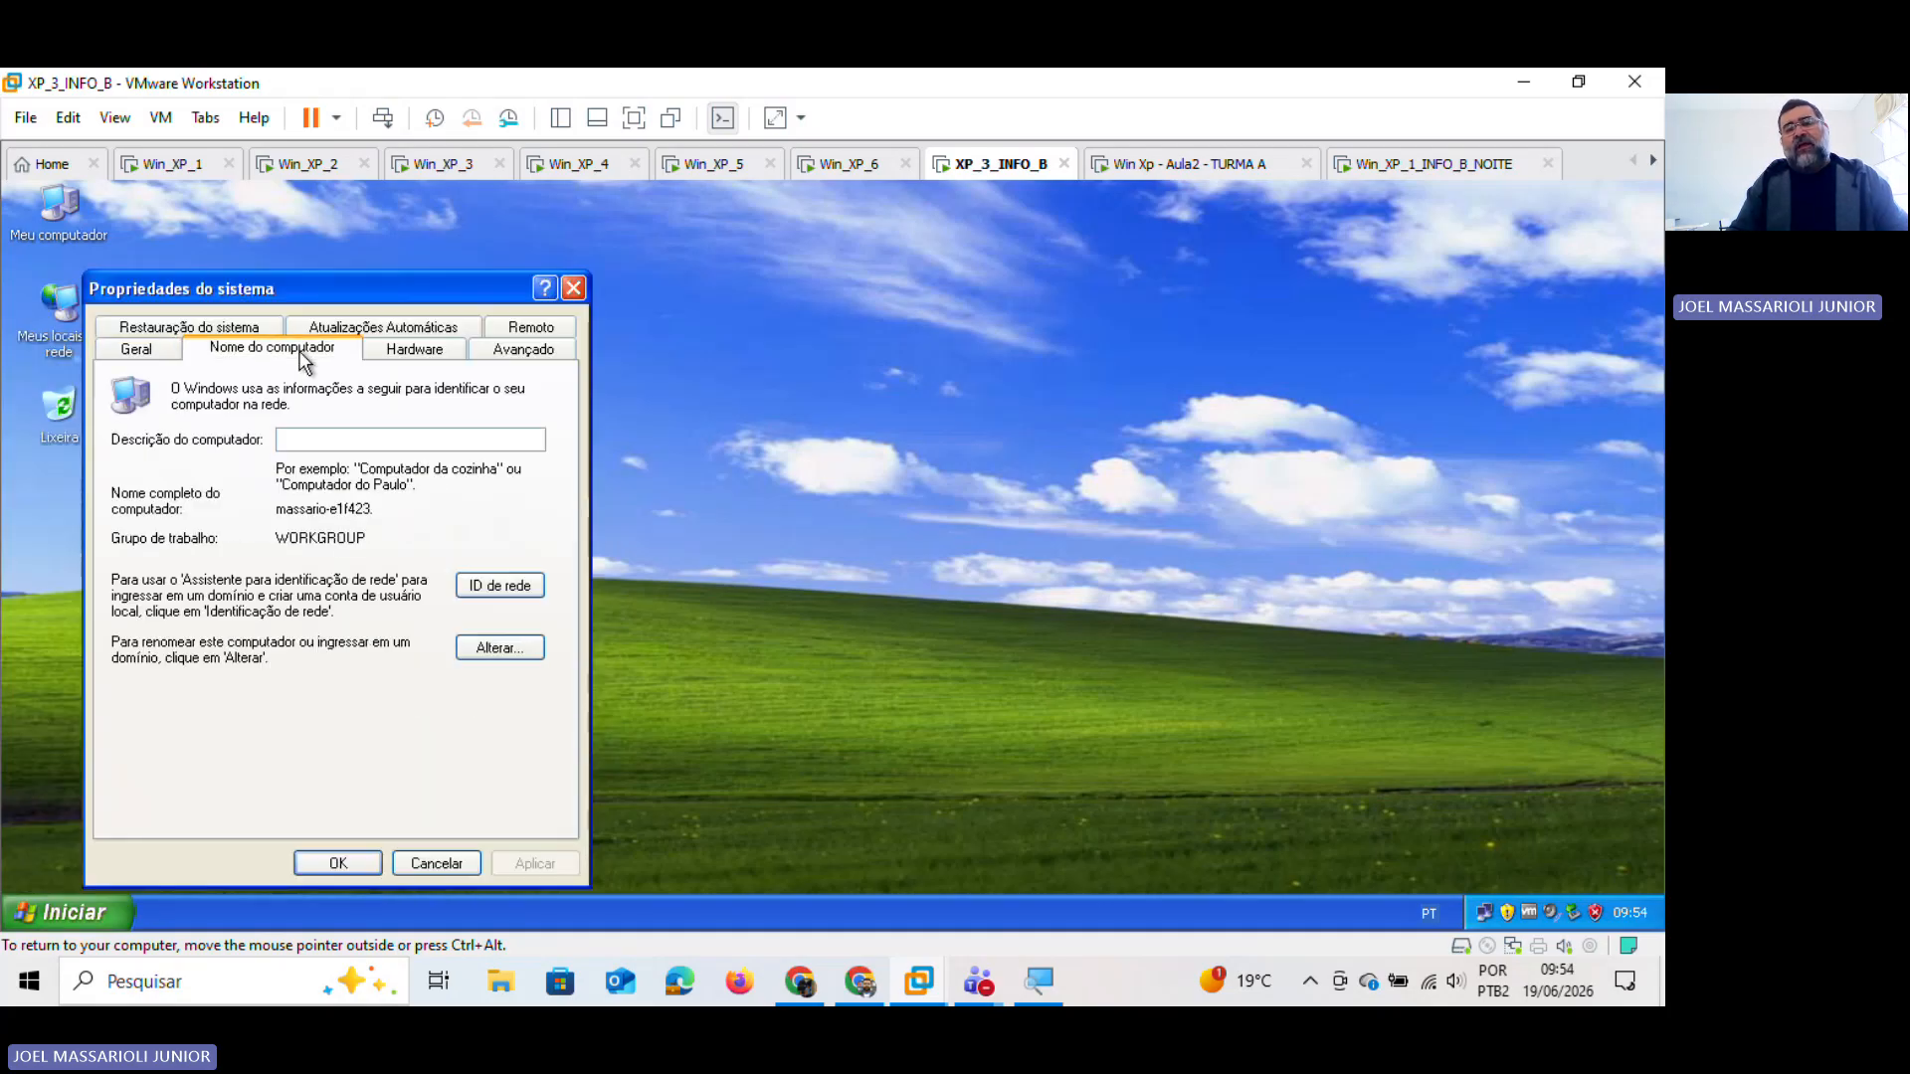
click(506, 652)
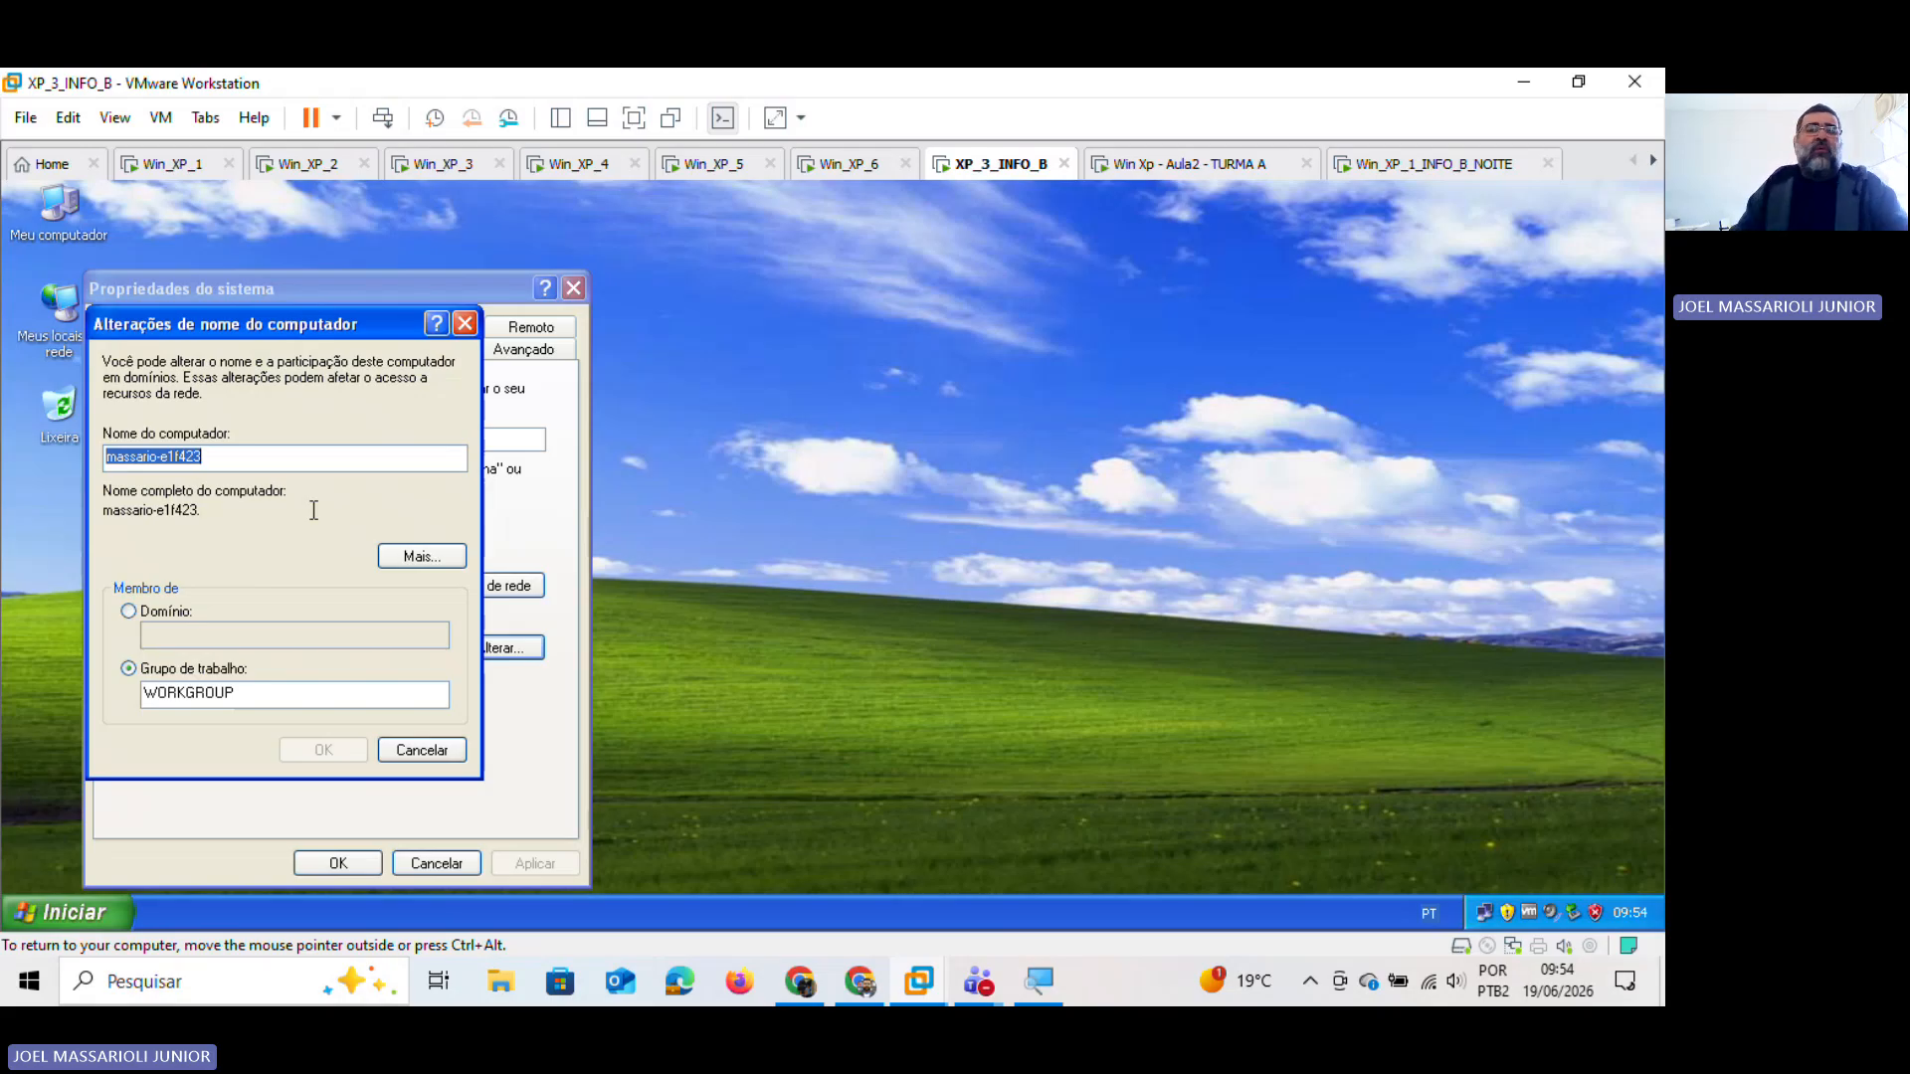
text(etec)
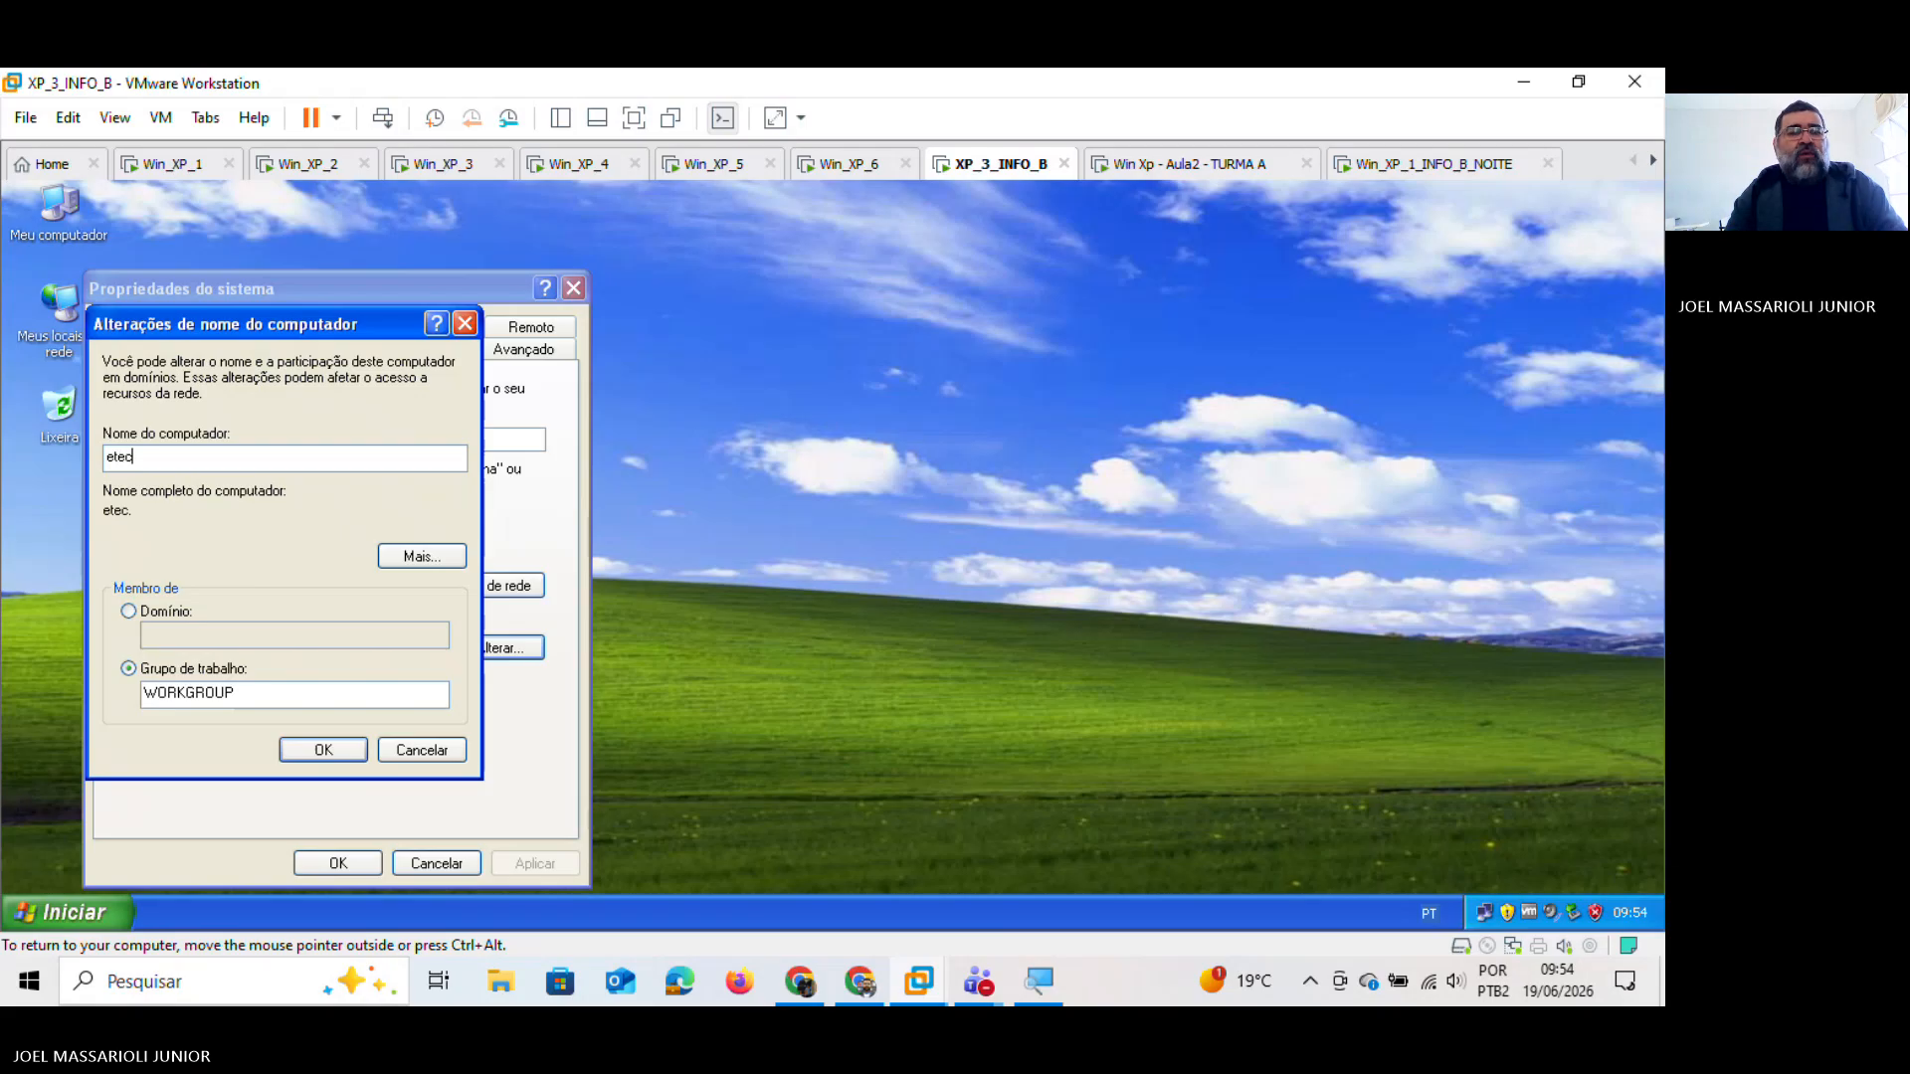
key(Tab)
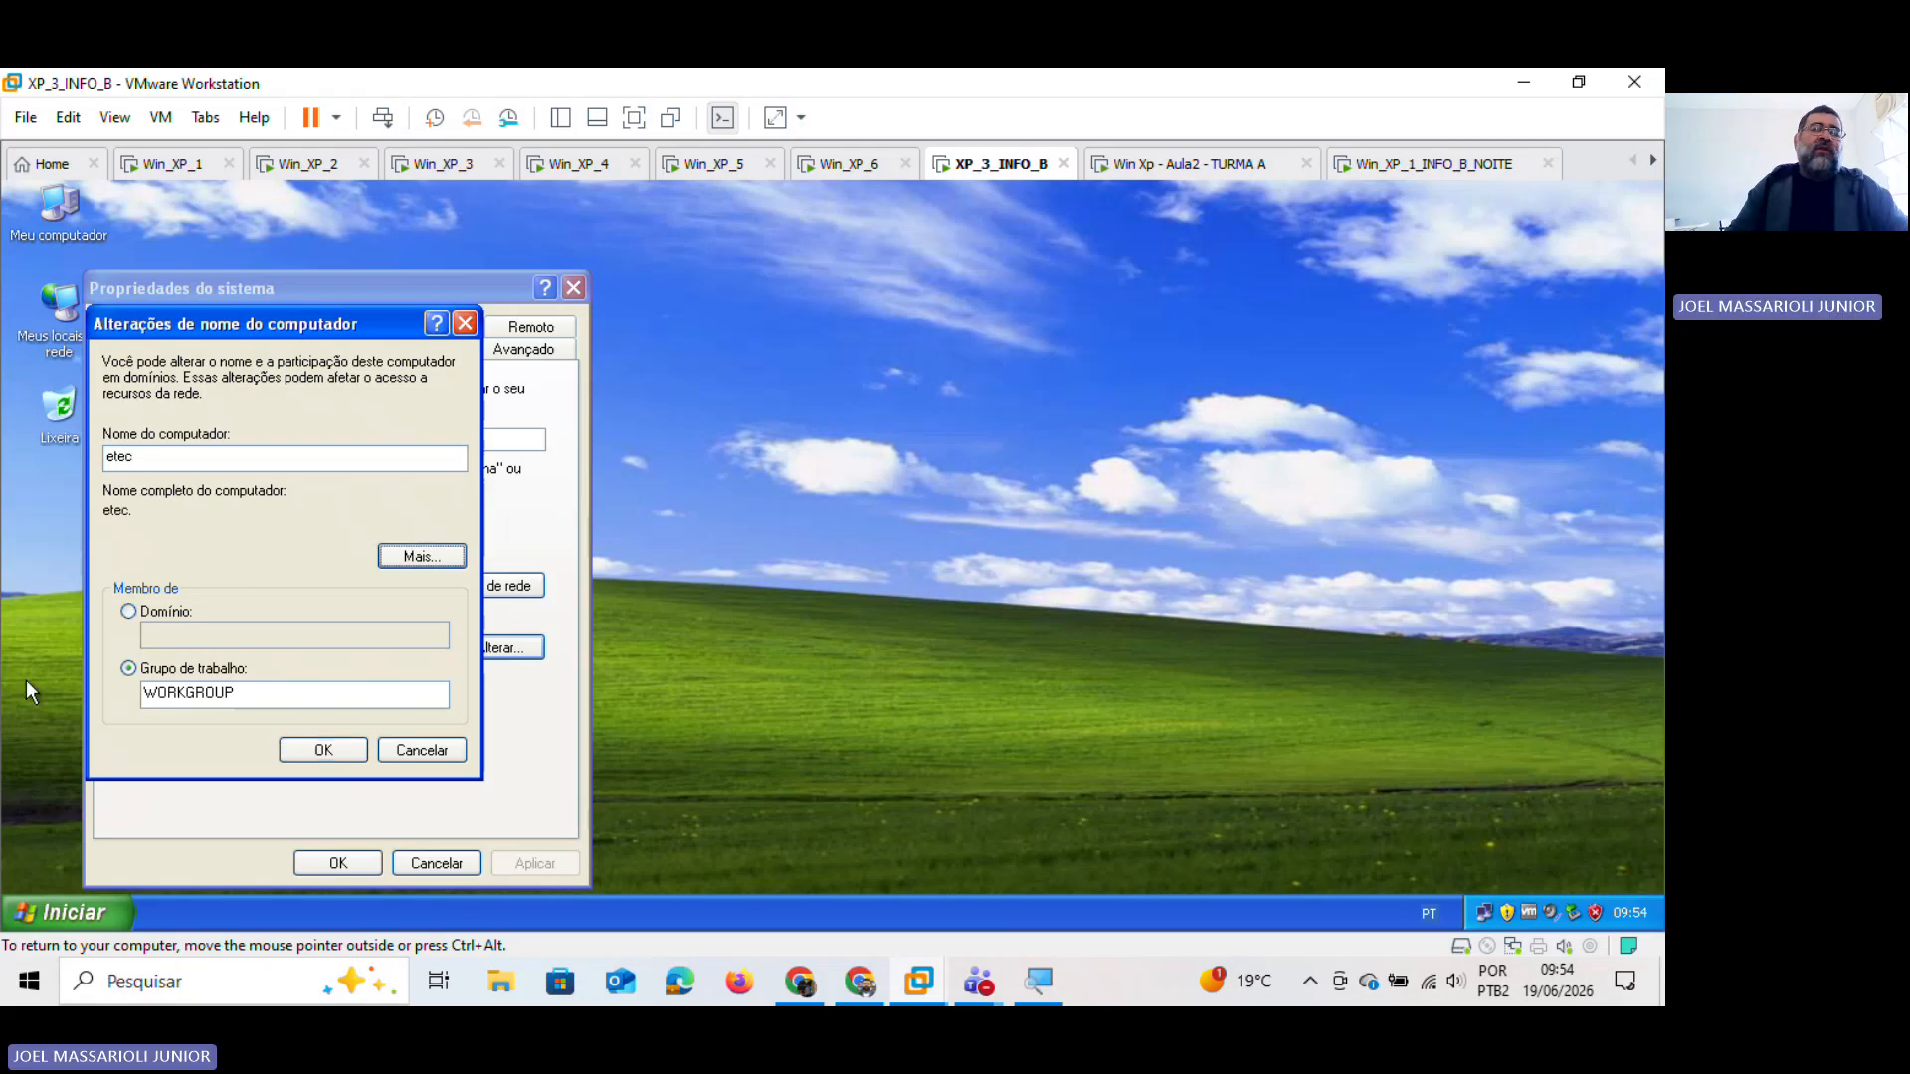
click(132, 614)
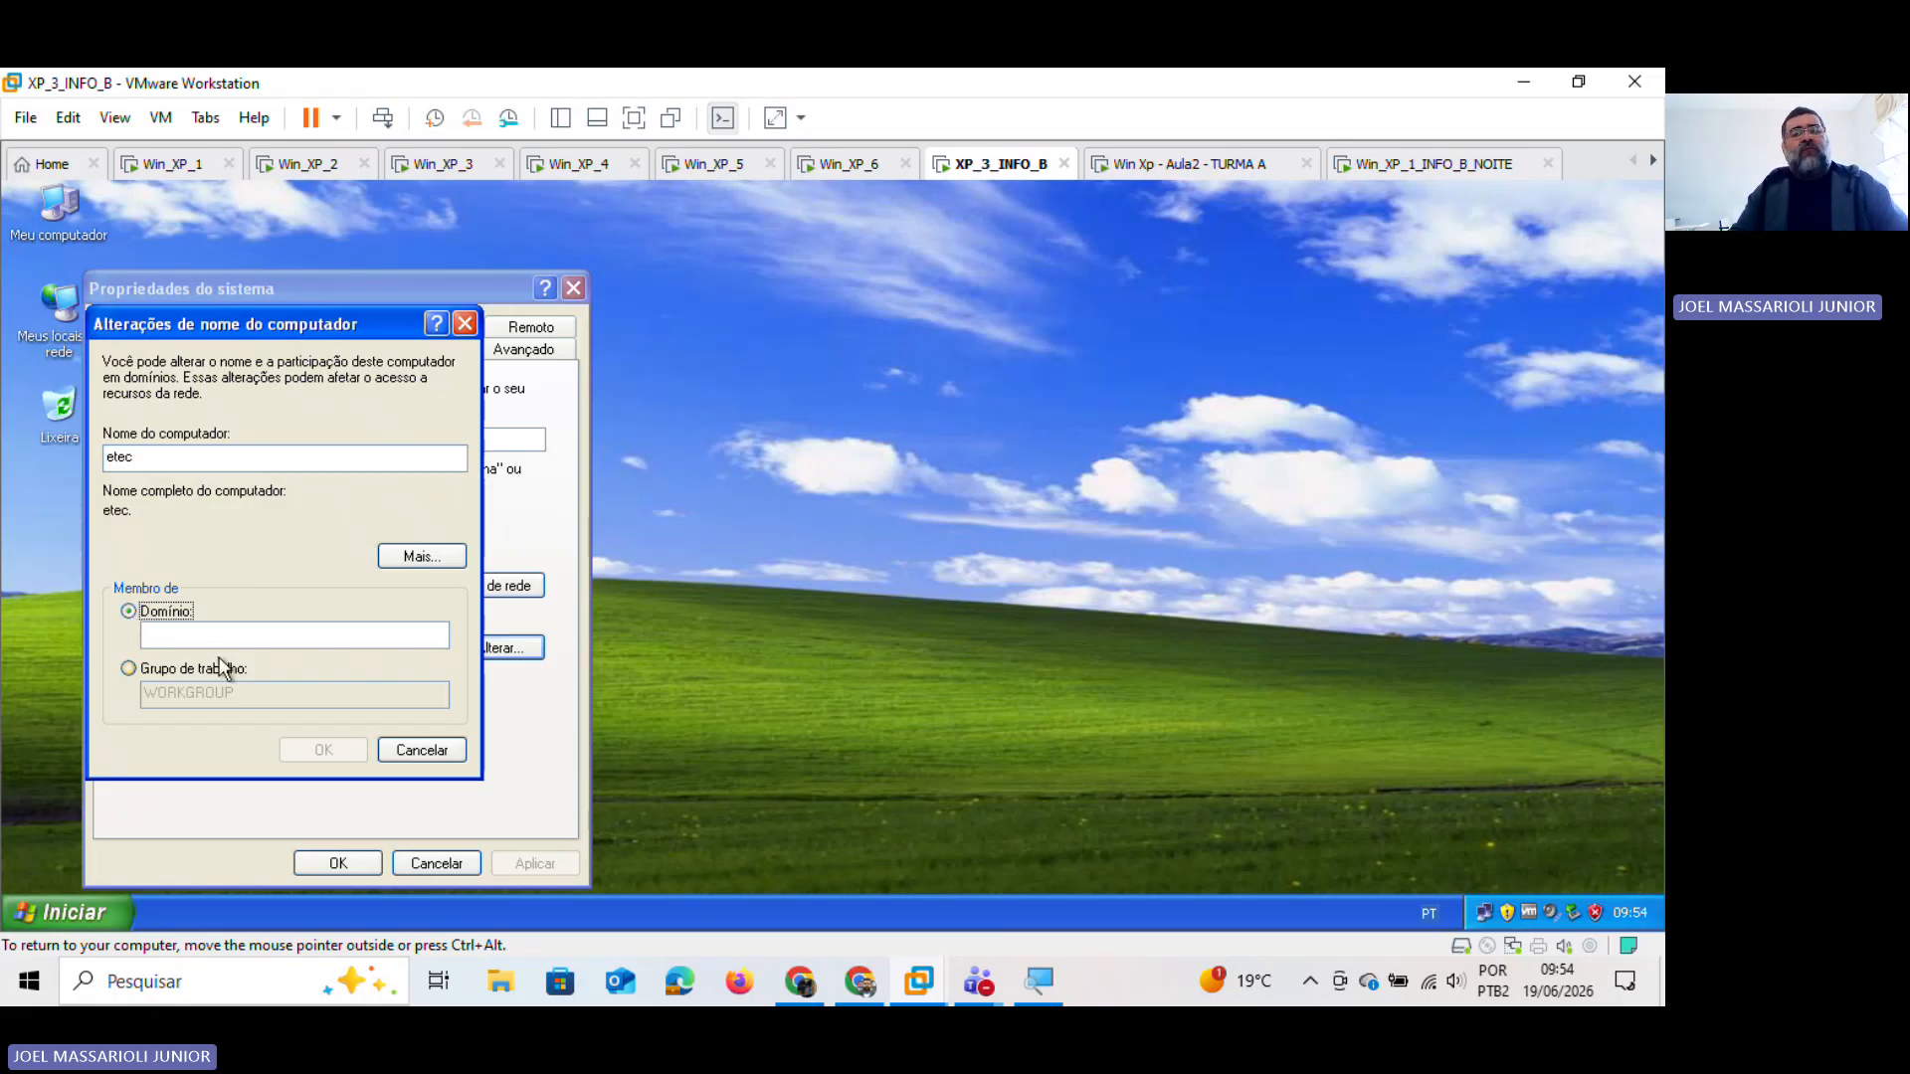
click(161, 458)
key(BackSpace)
key(BackSpace)
key(BackSpace)
key(BackSpace)
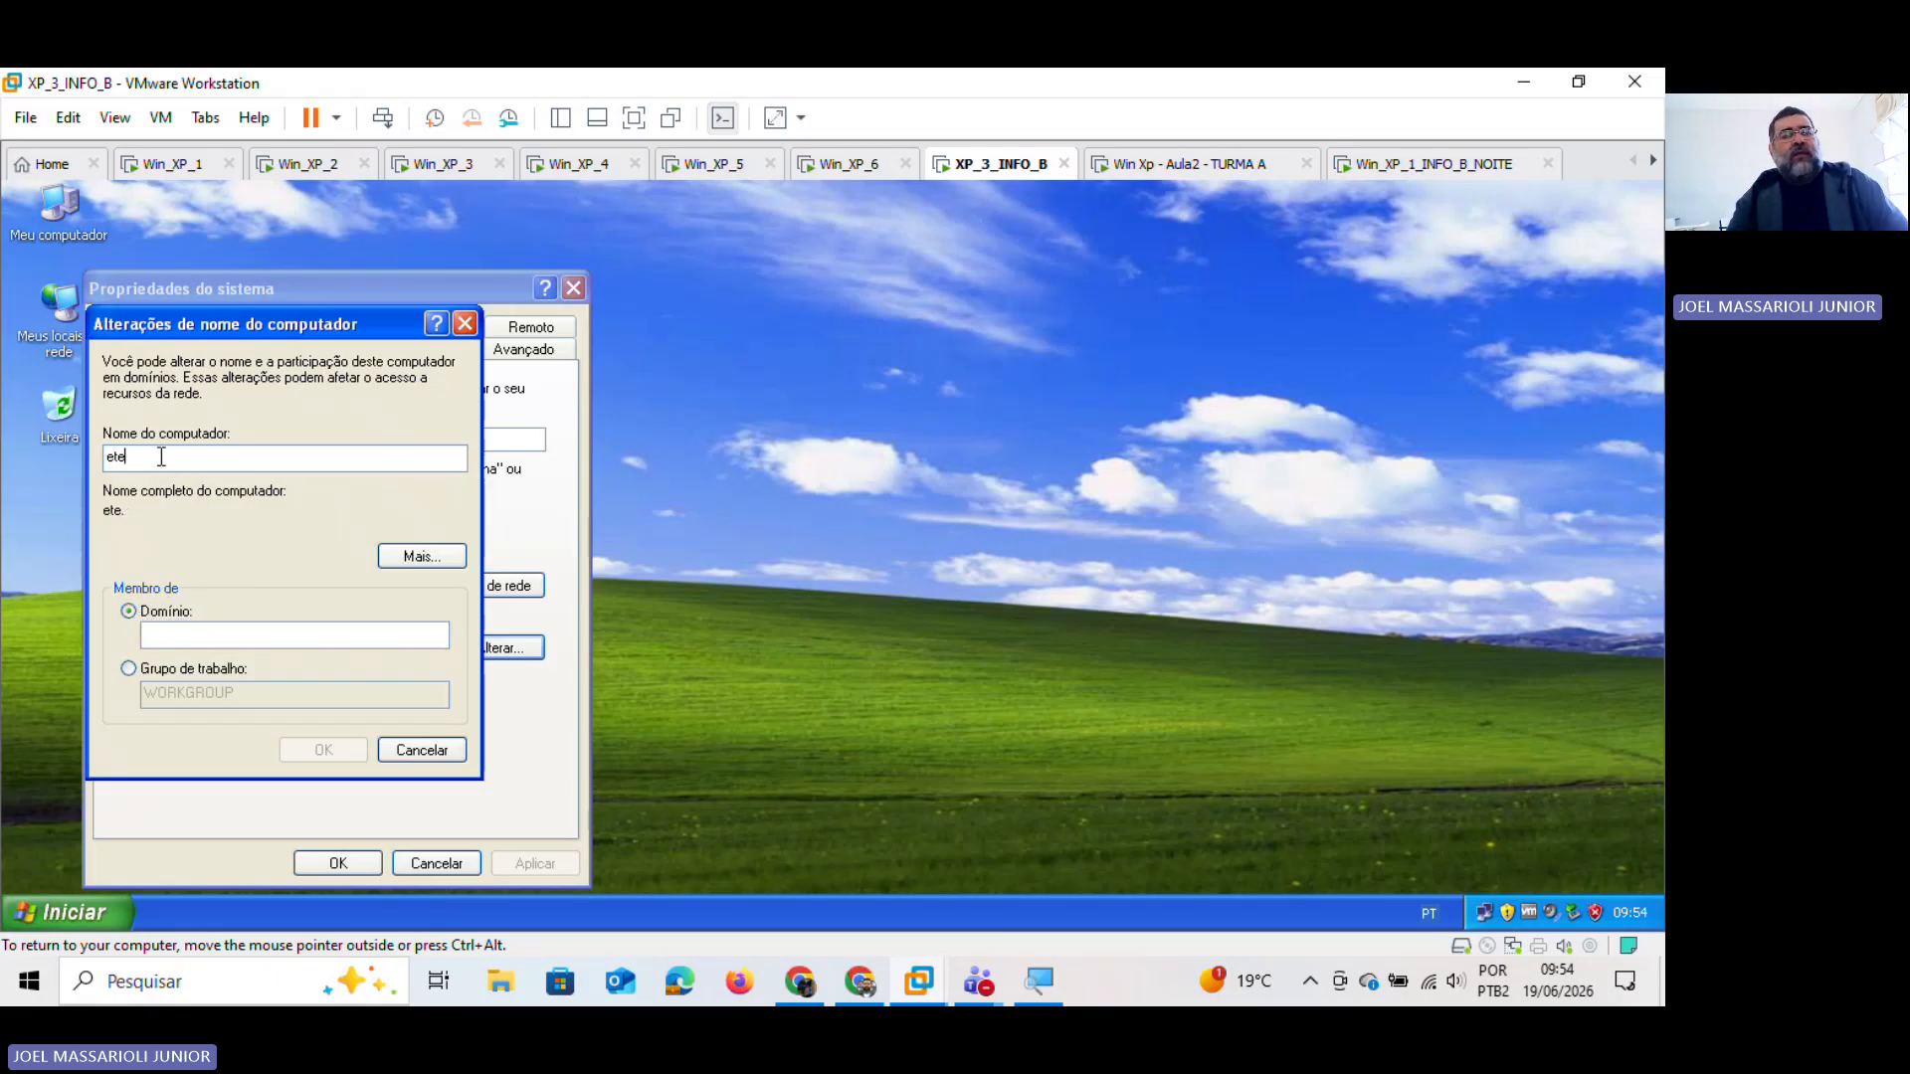
text(ETEC)
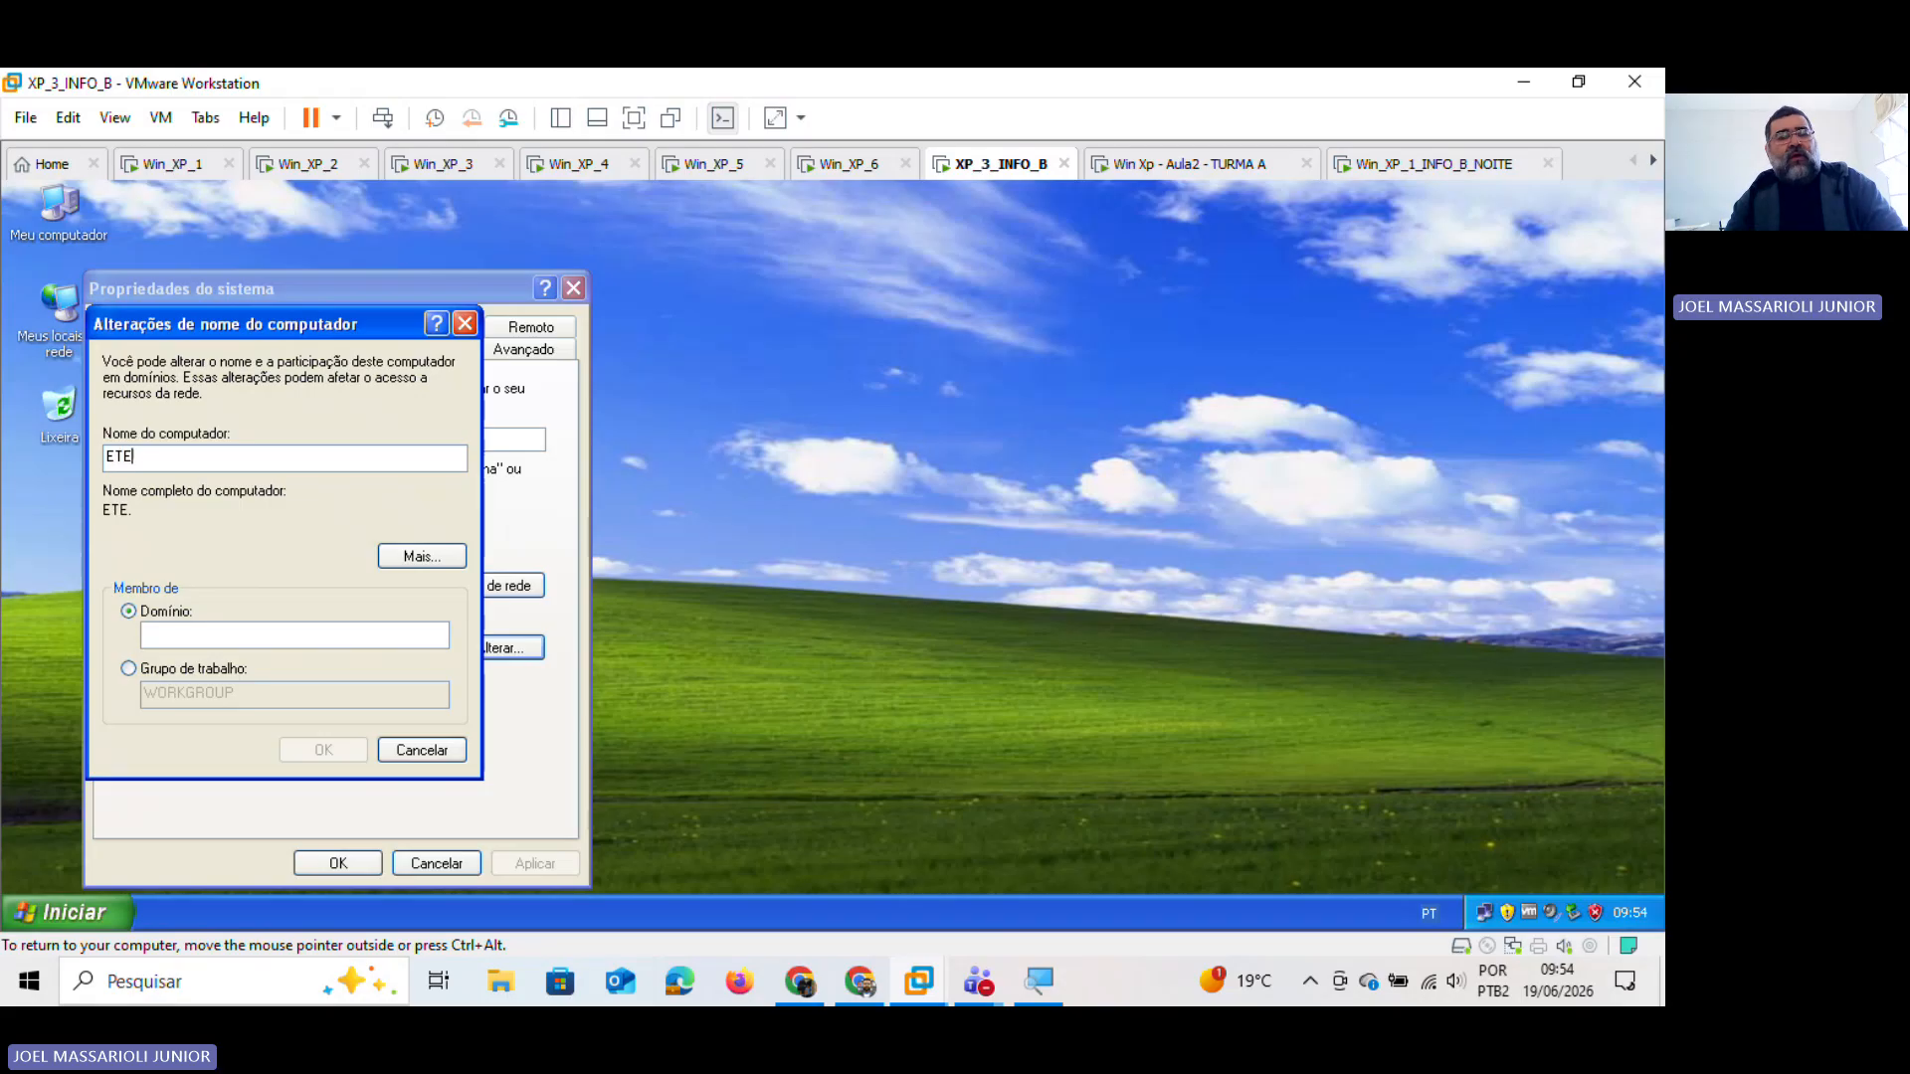
click(130, 669)
Step: Set the computer name to PC-7 and the workgroup to ETEC
double_click(174, 456)
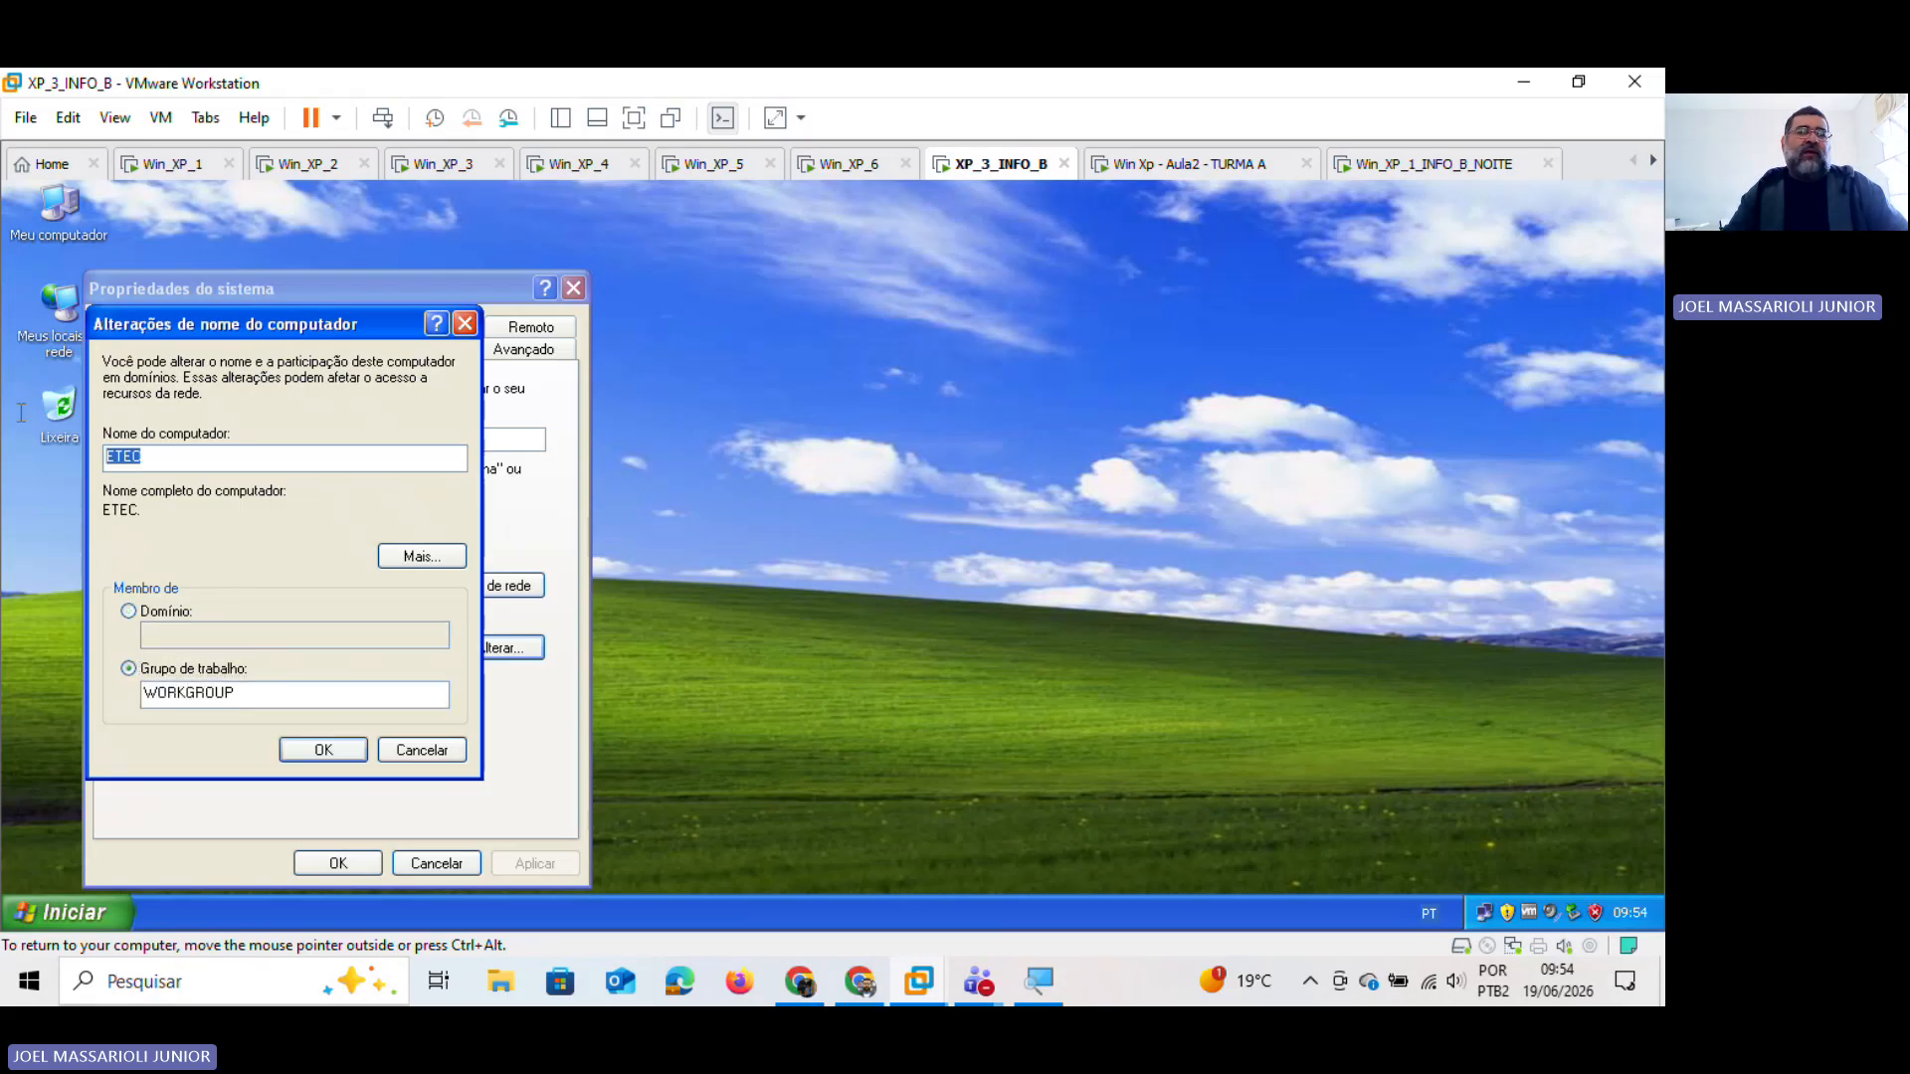
text(PC-)
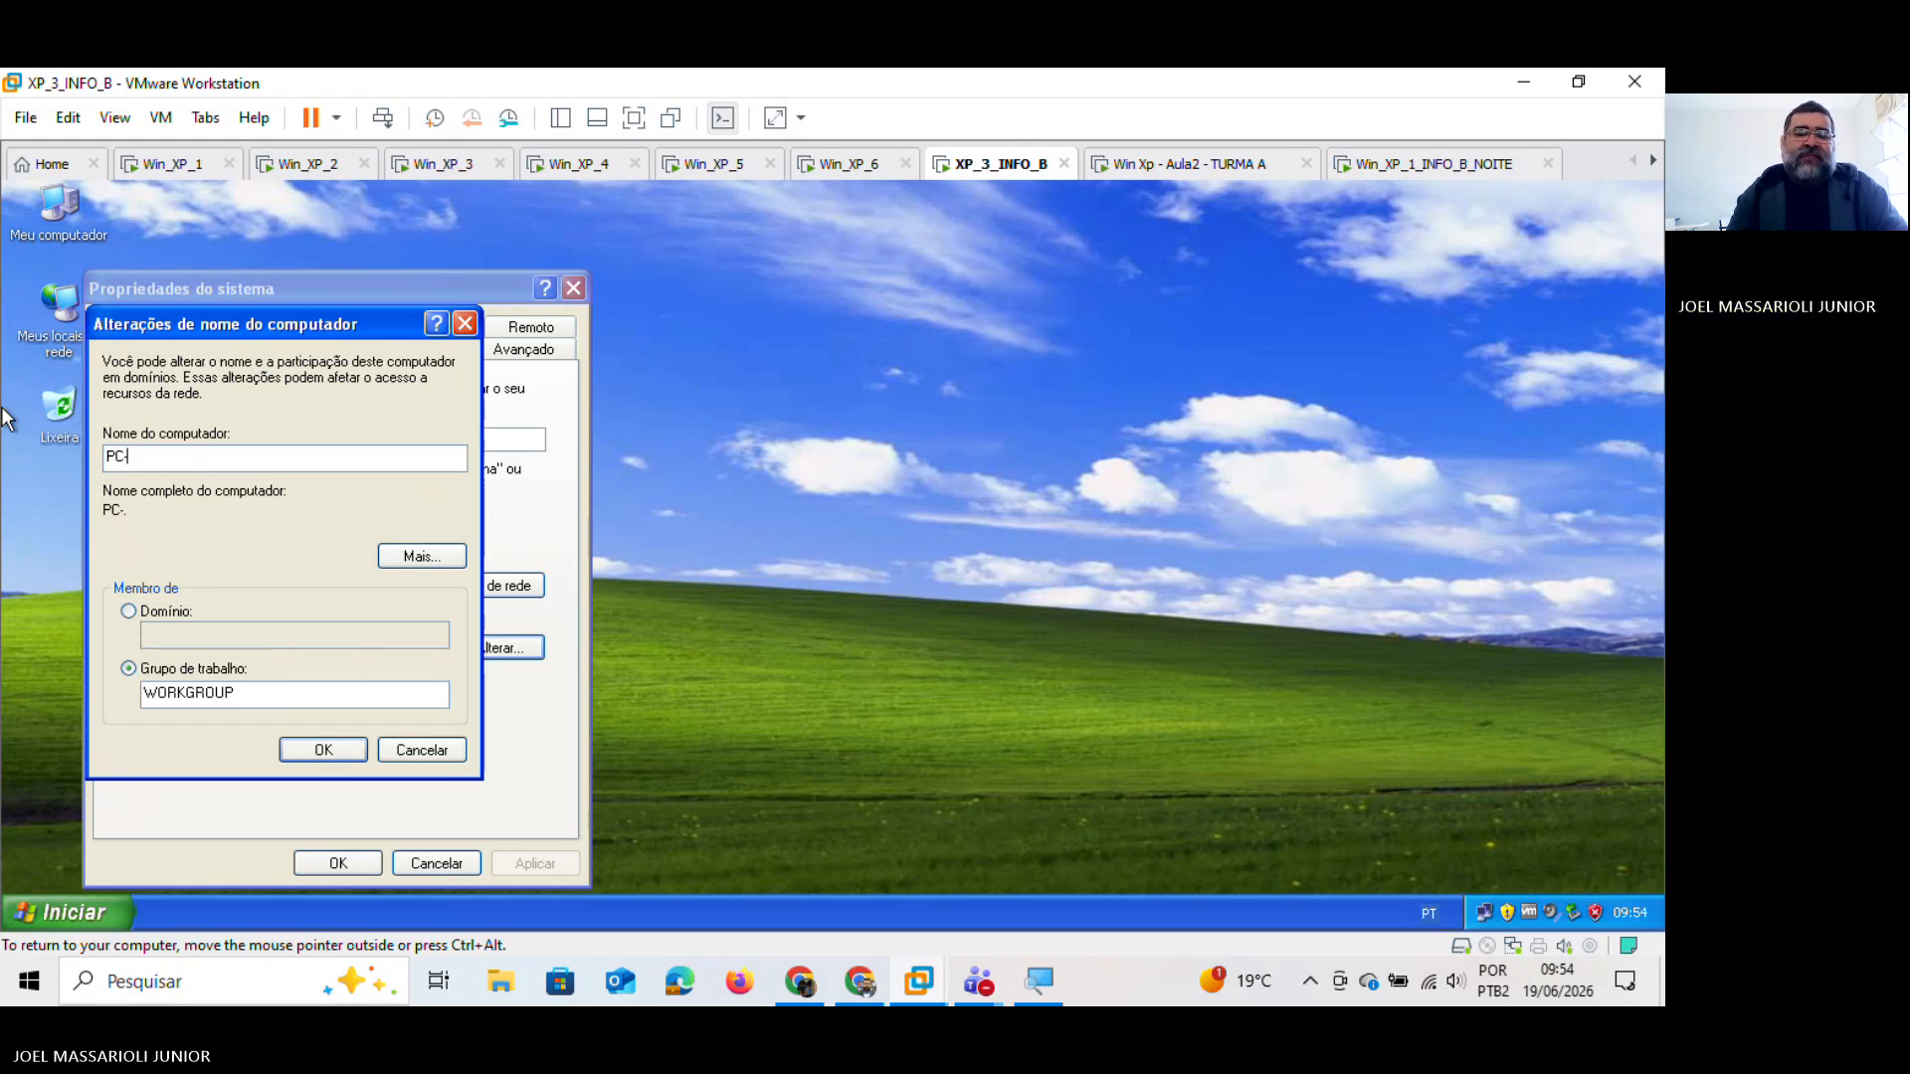
text(7)
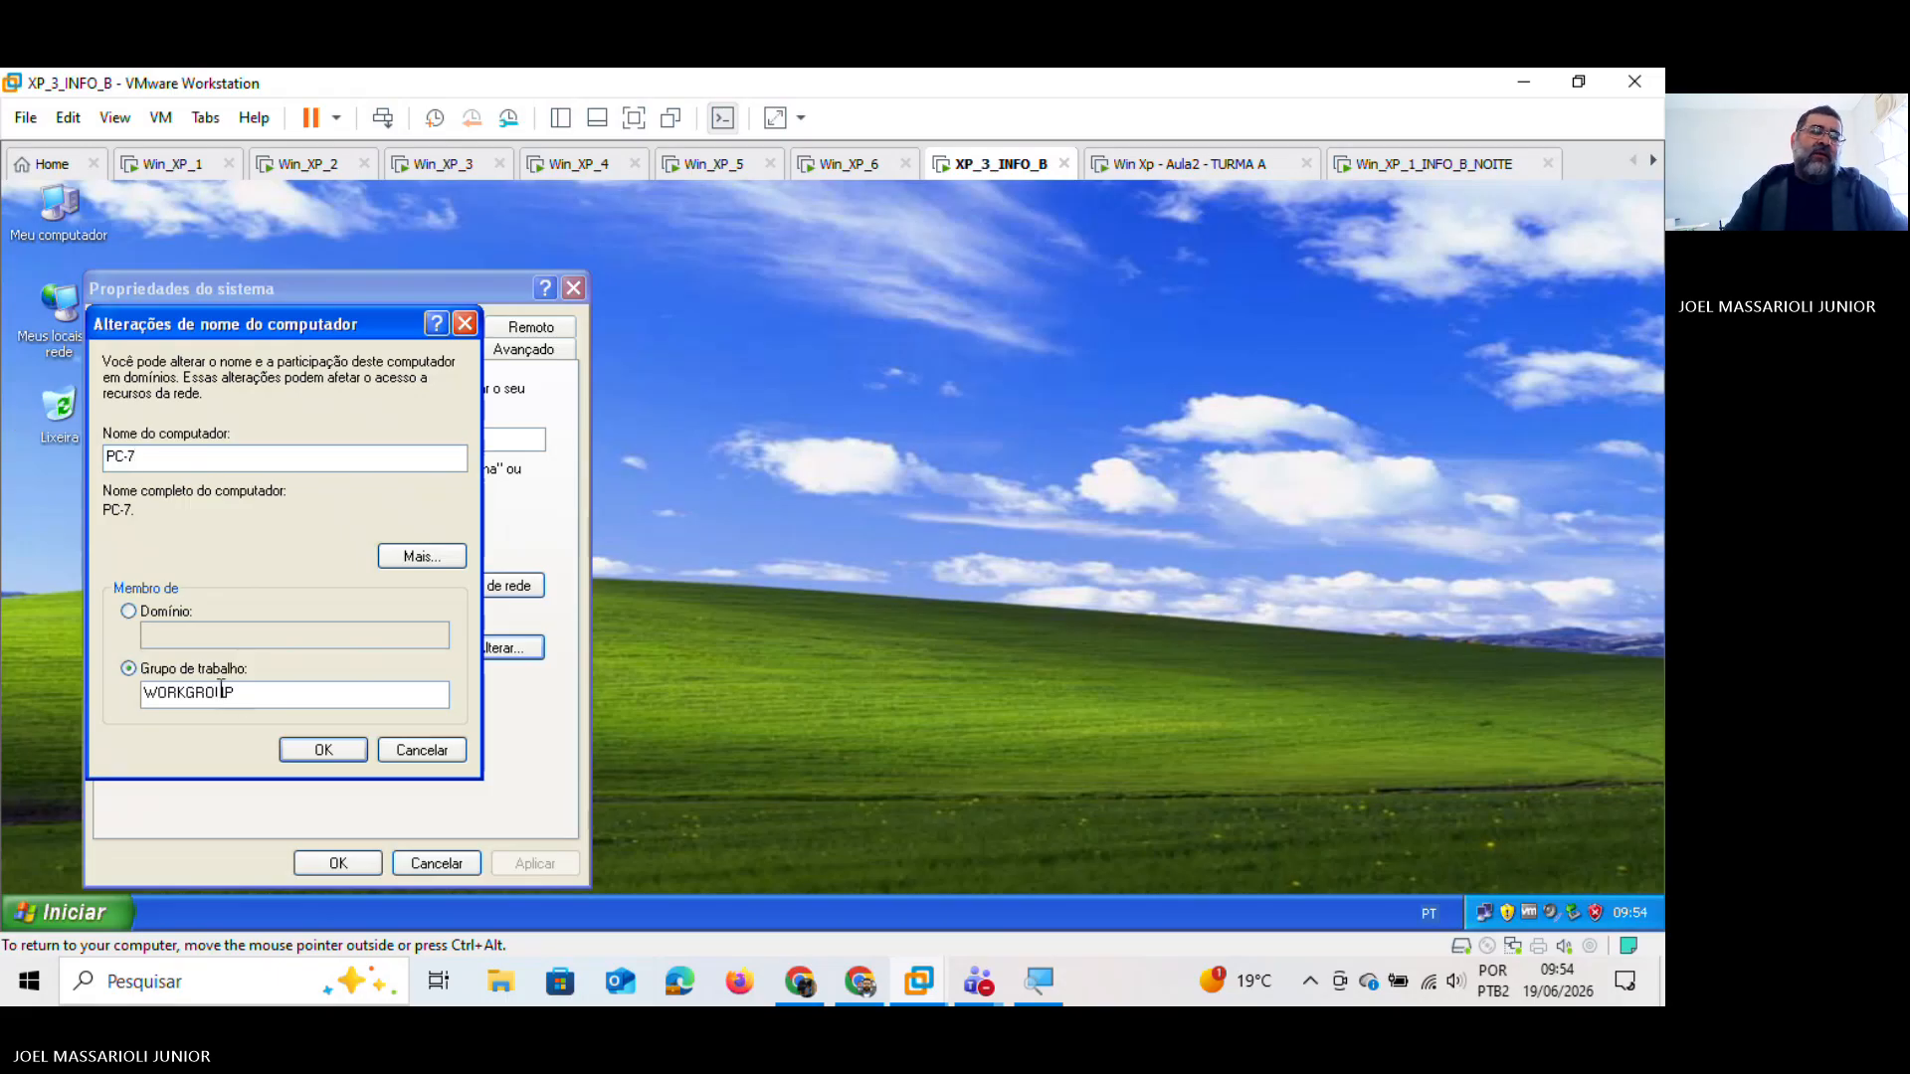
drag(248, 693, 80, 687)
text(ETEC)
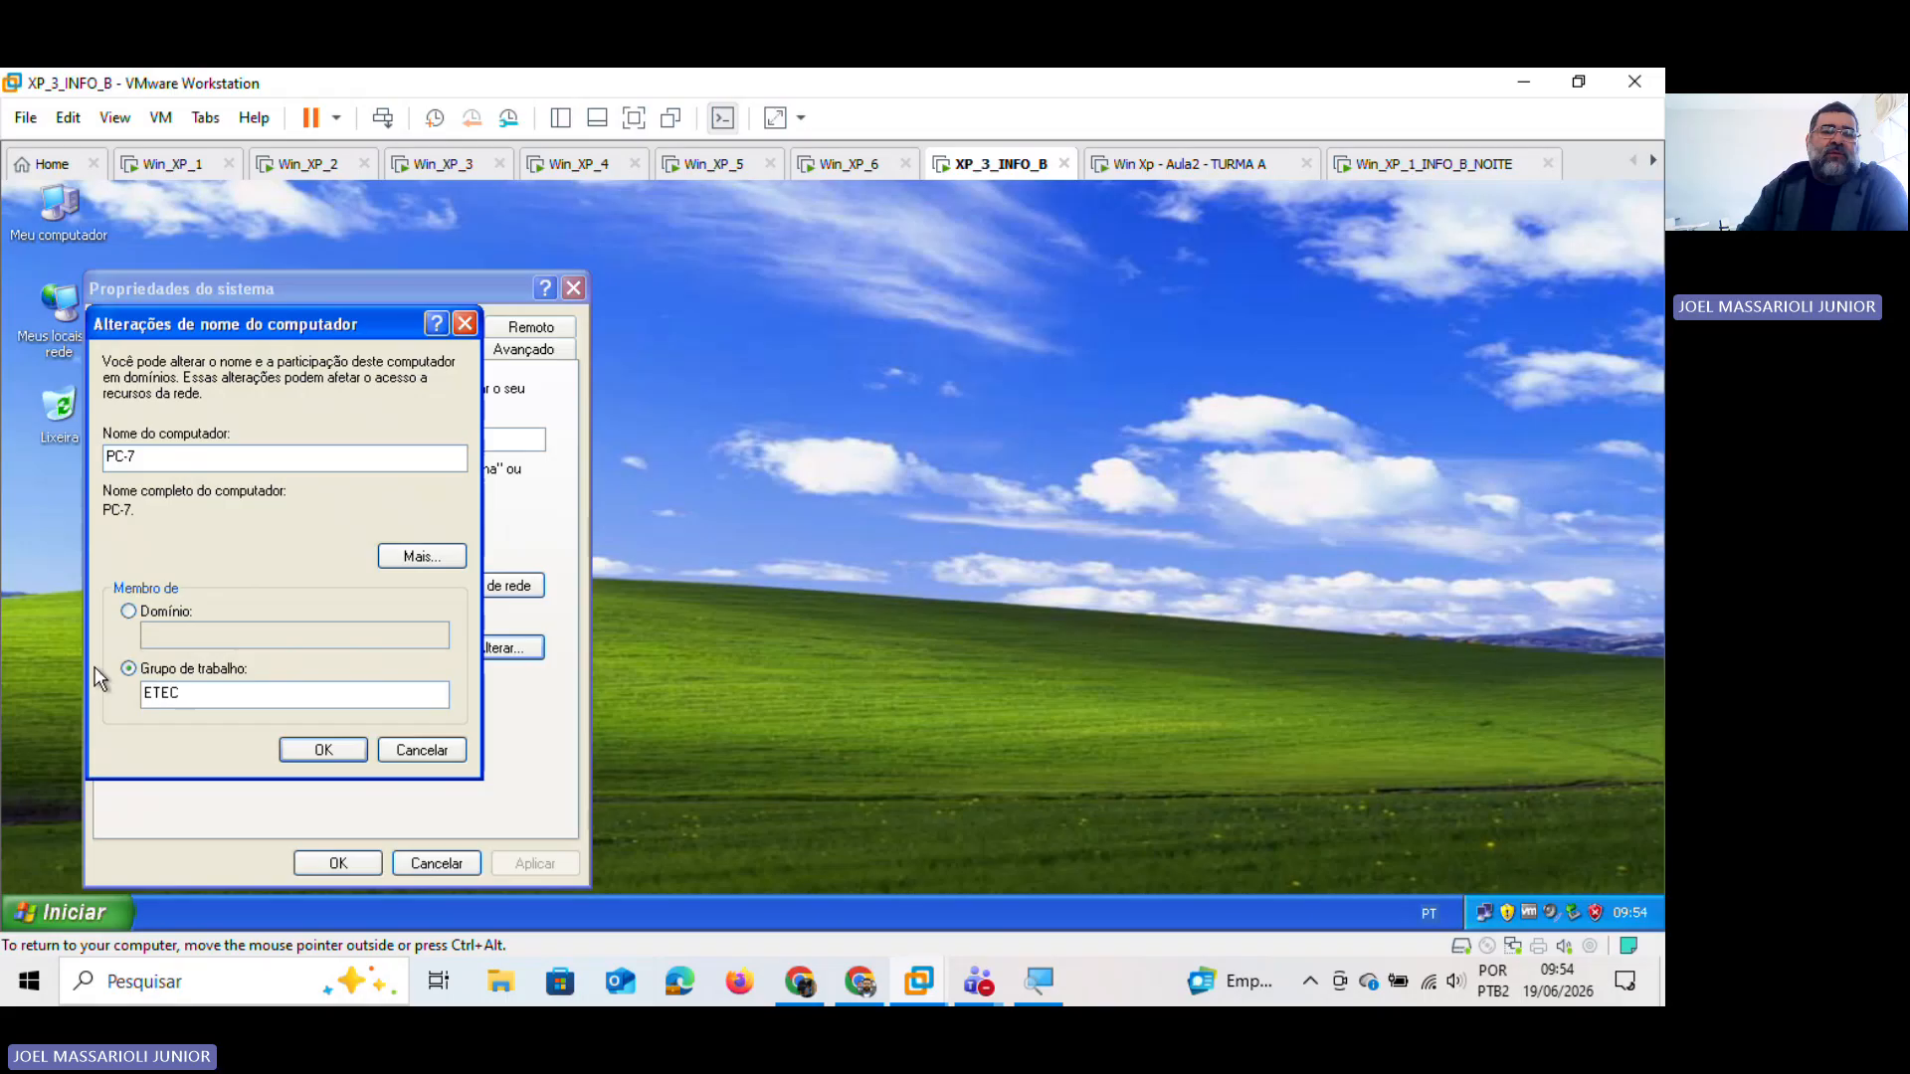
Step: Apply the computer name and workgroup changes and restart the XP_3_INFO_B virtual machine
click(322, 748)
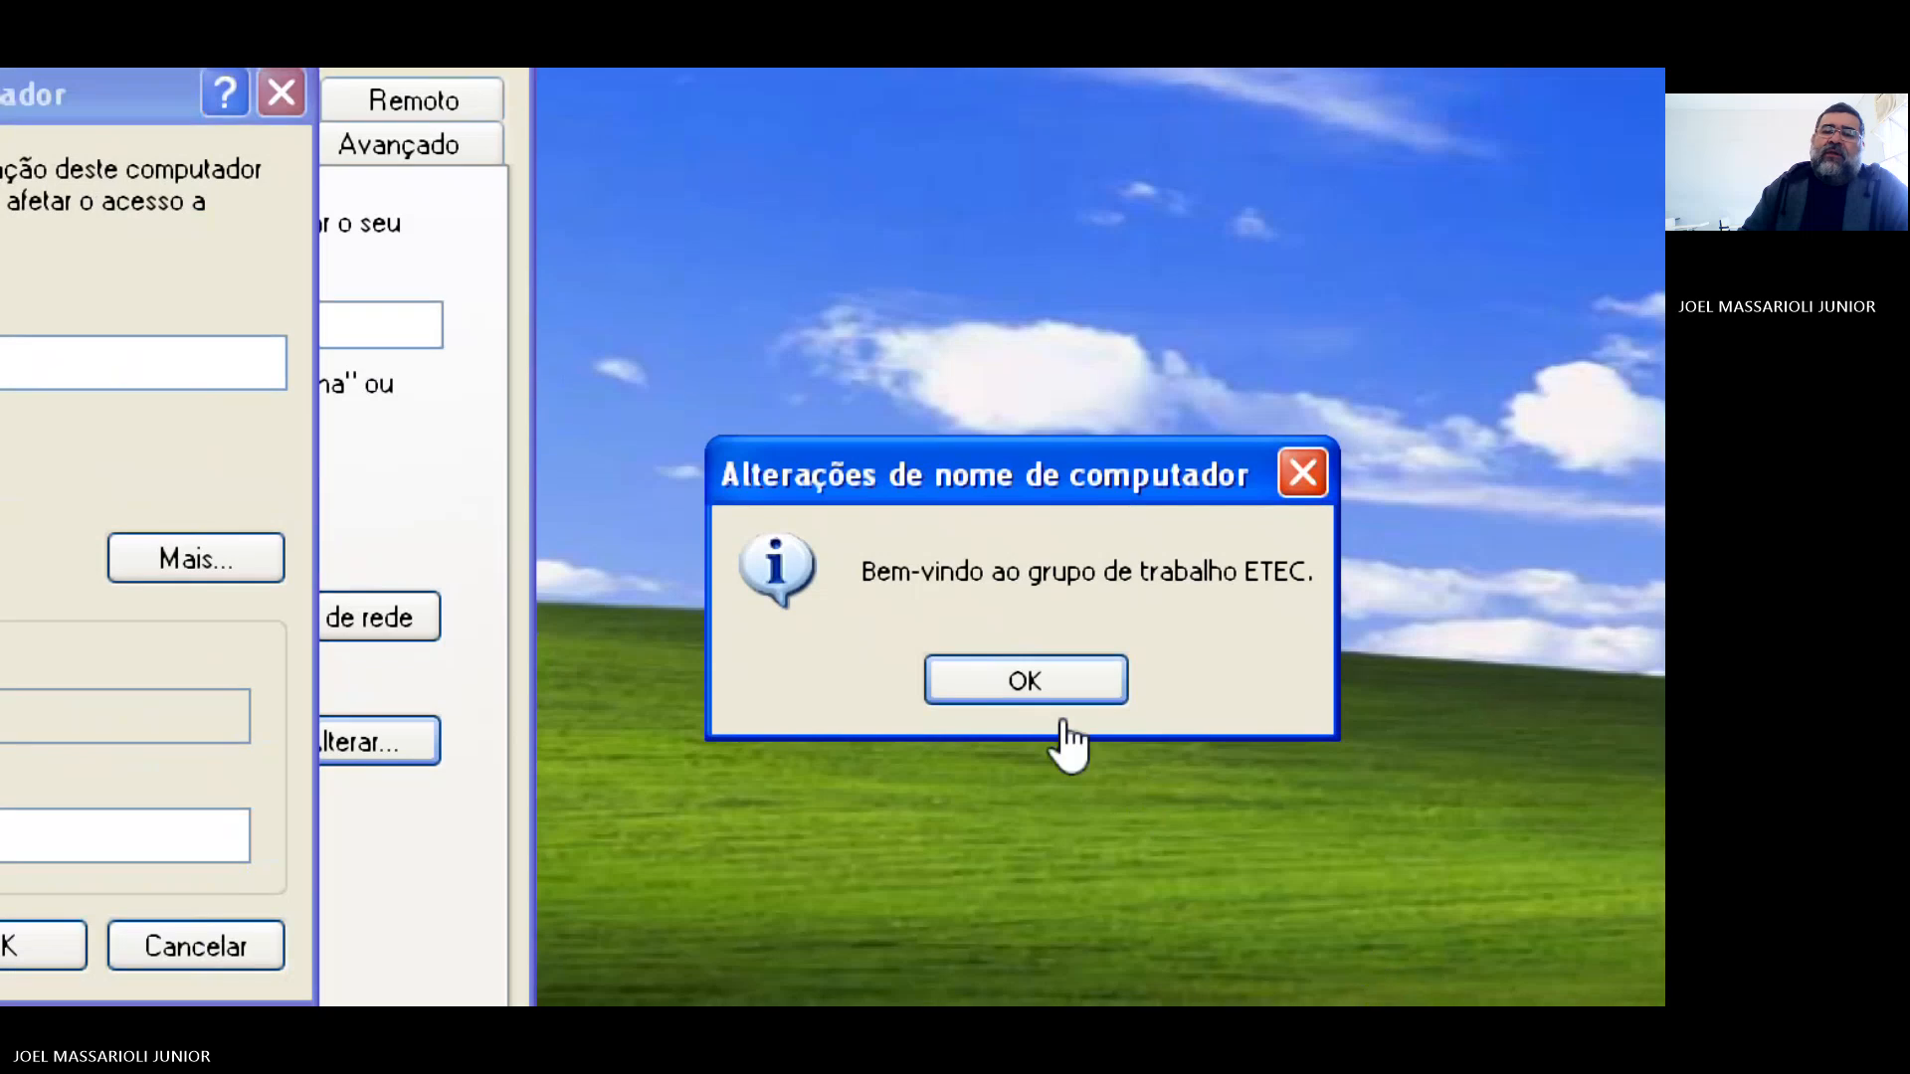
click(1018, 678)
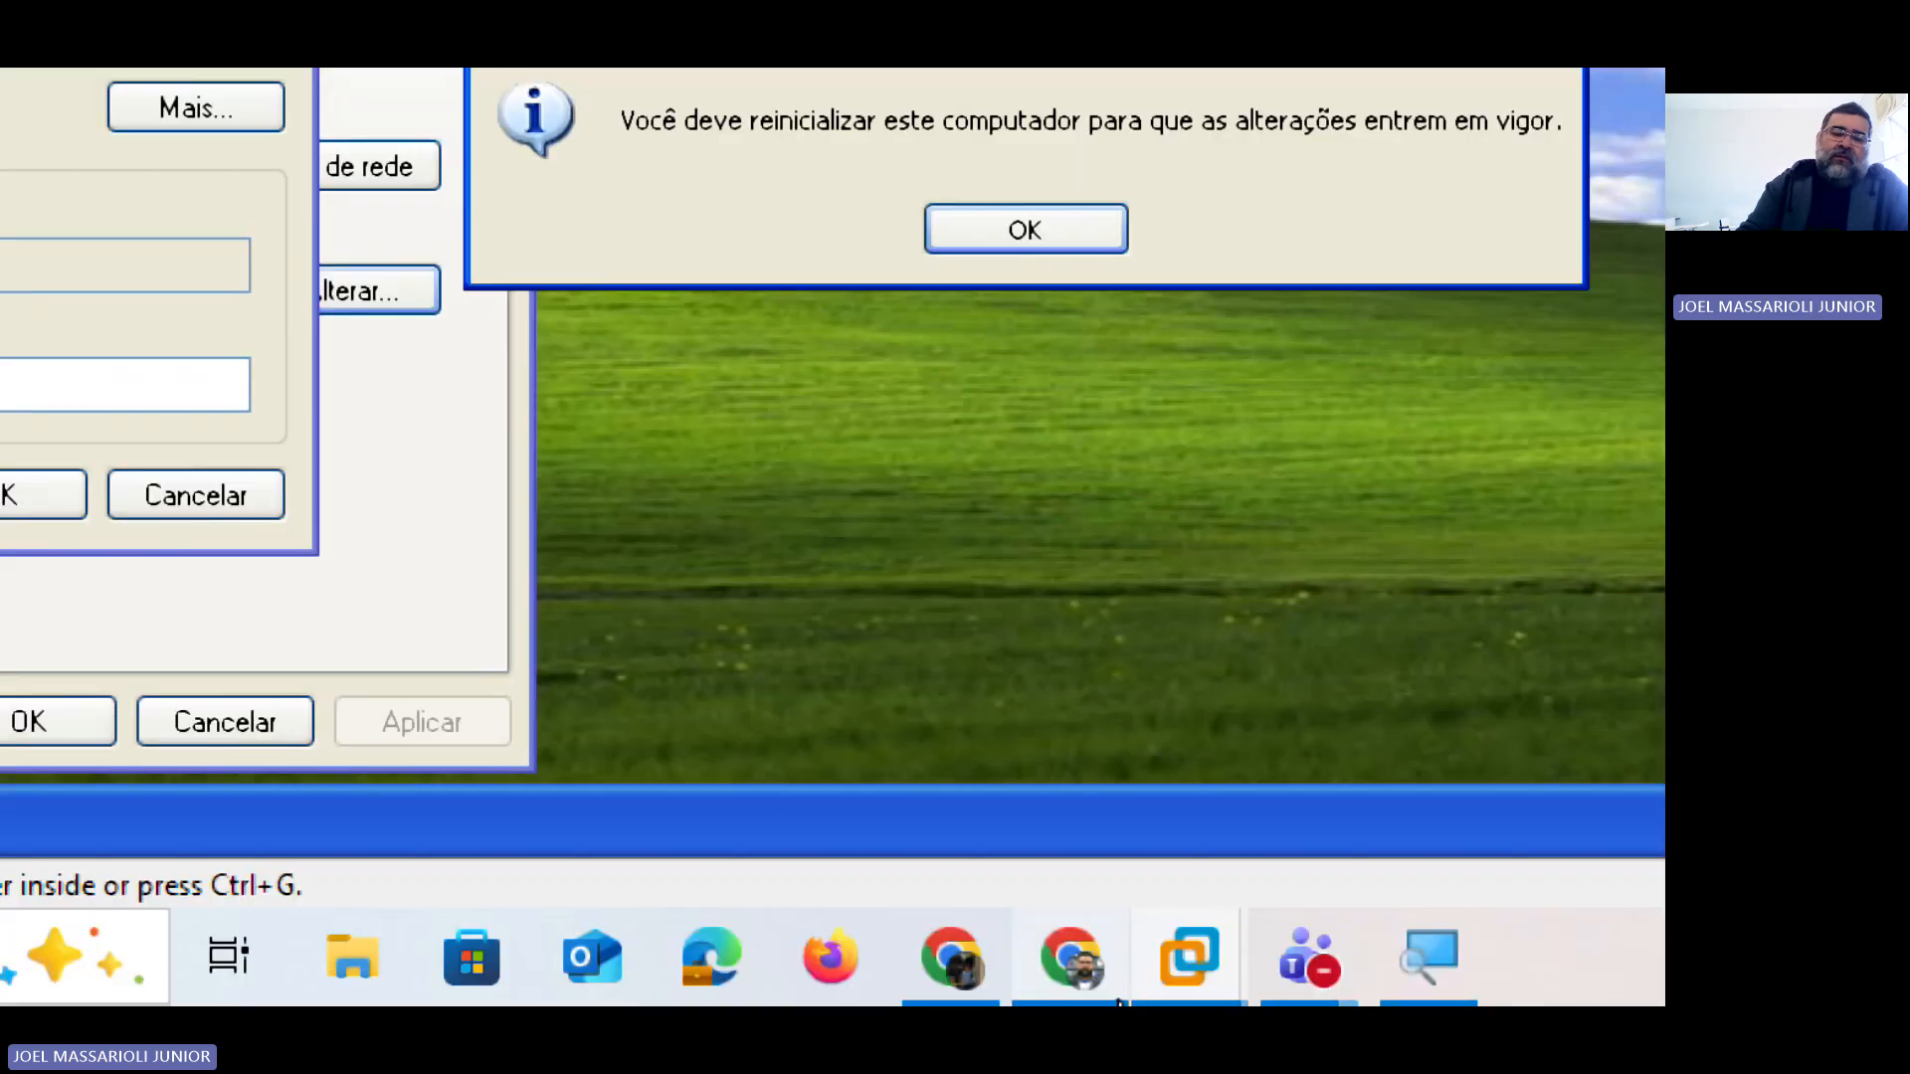
mouse_move(1119, 1003)
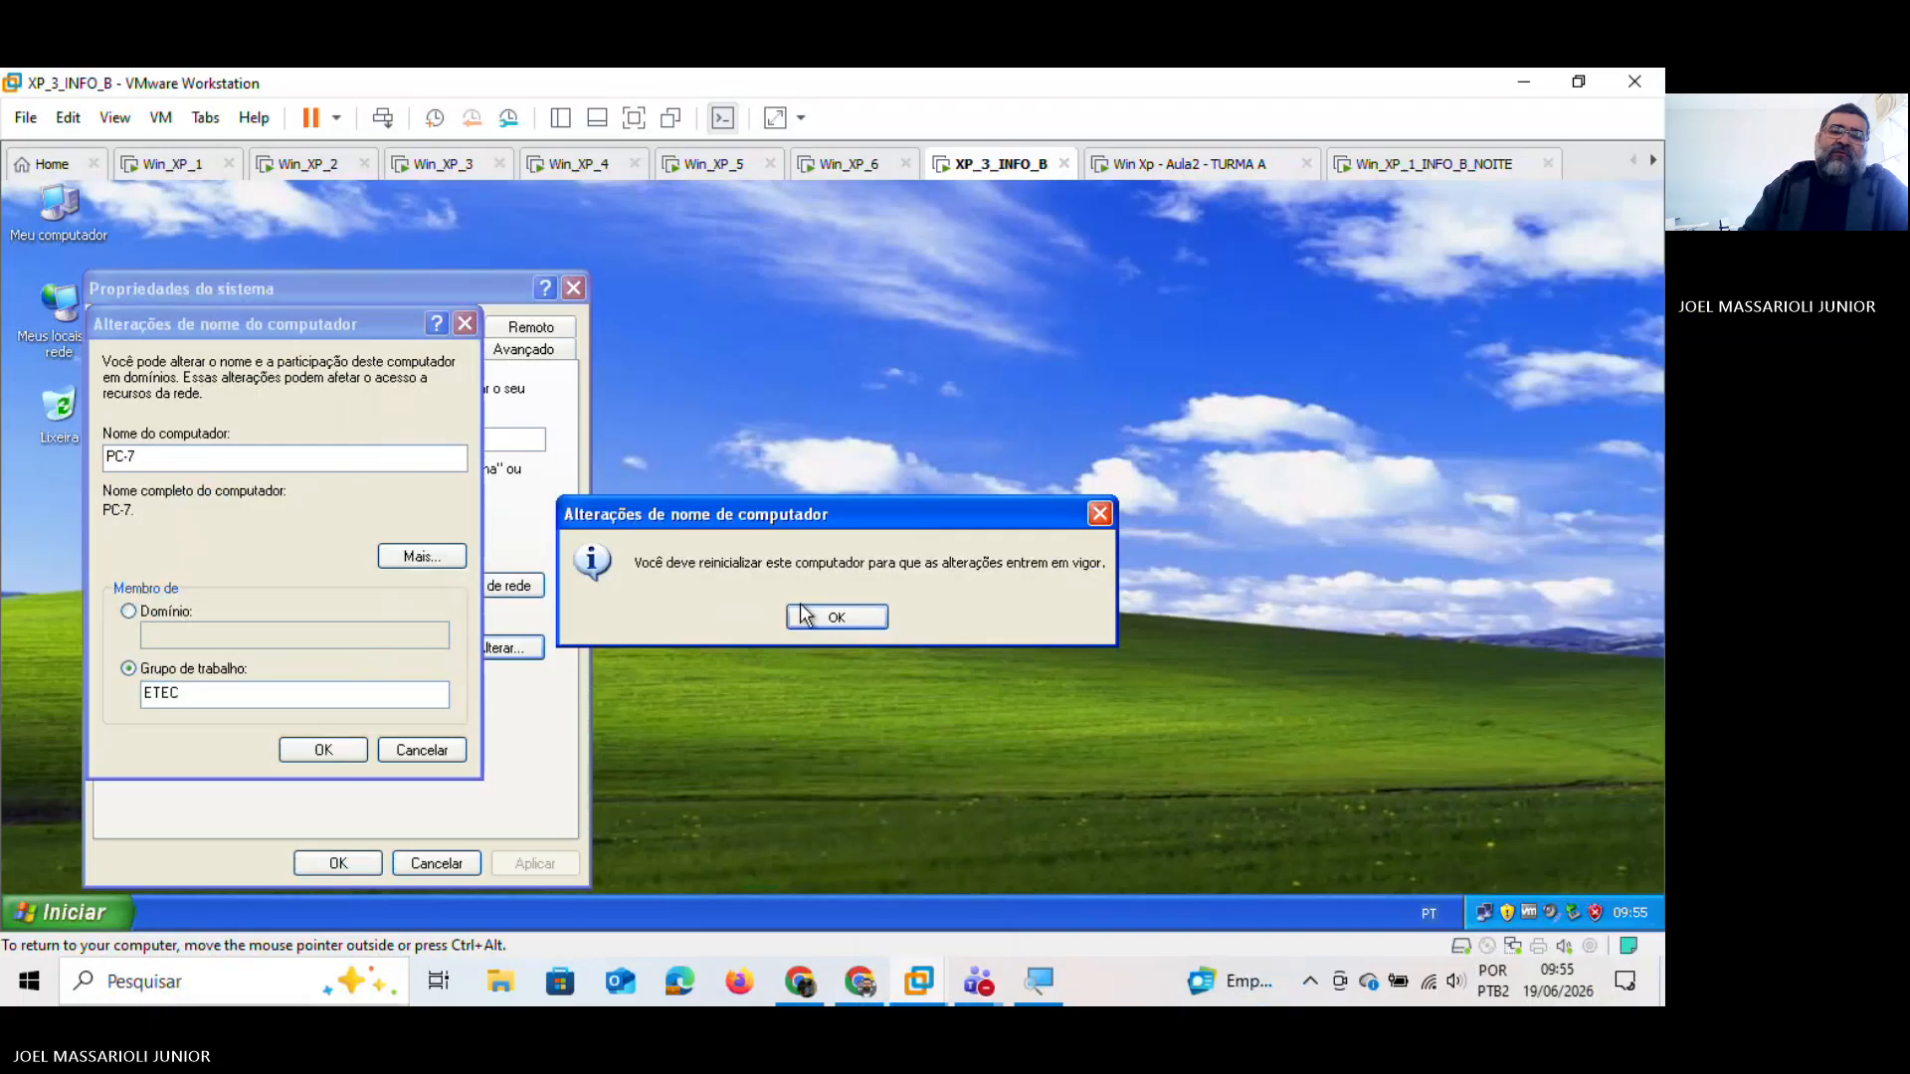
click(859, 620)
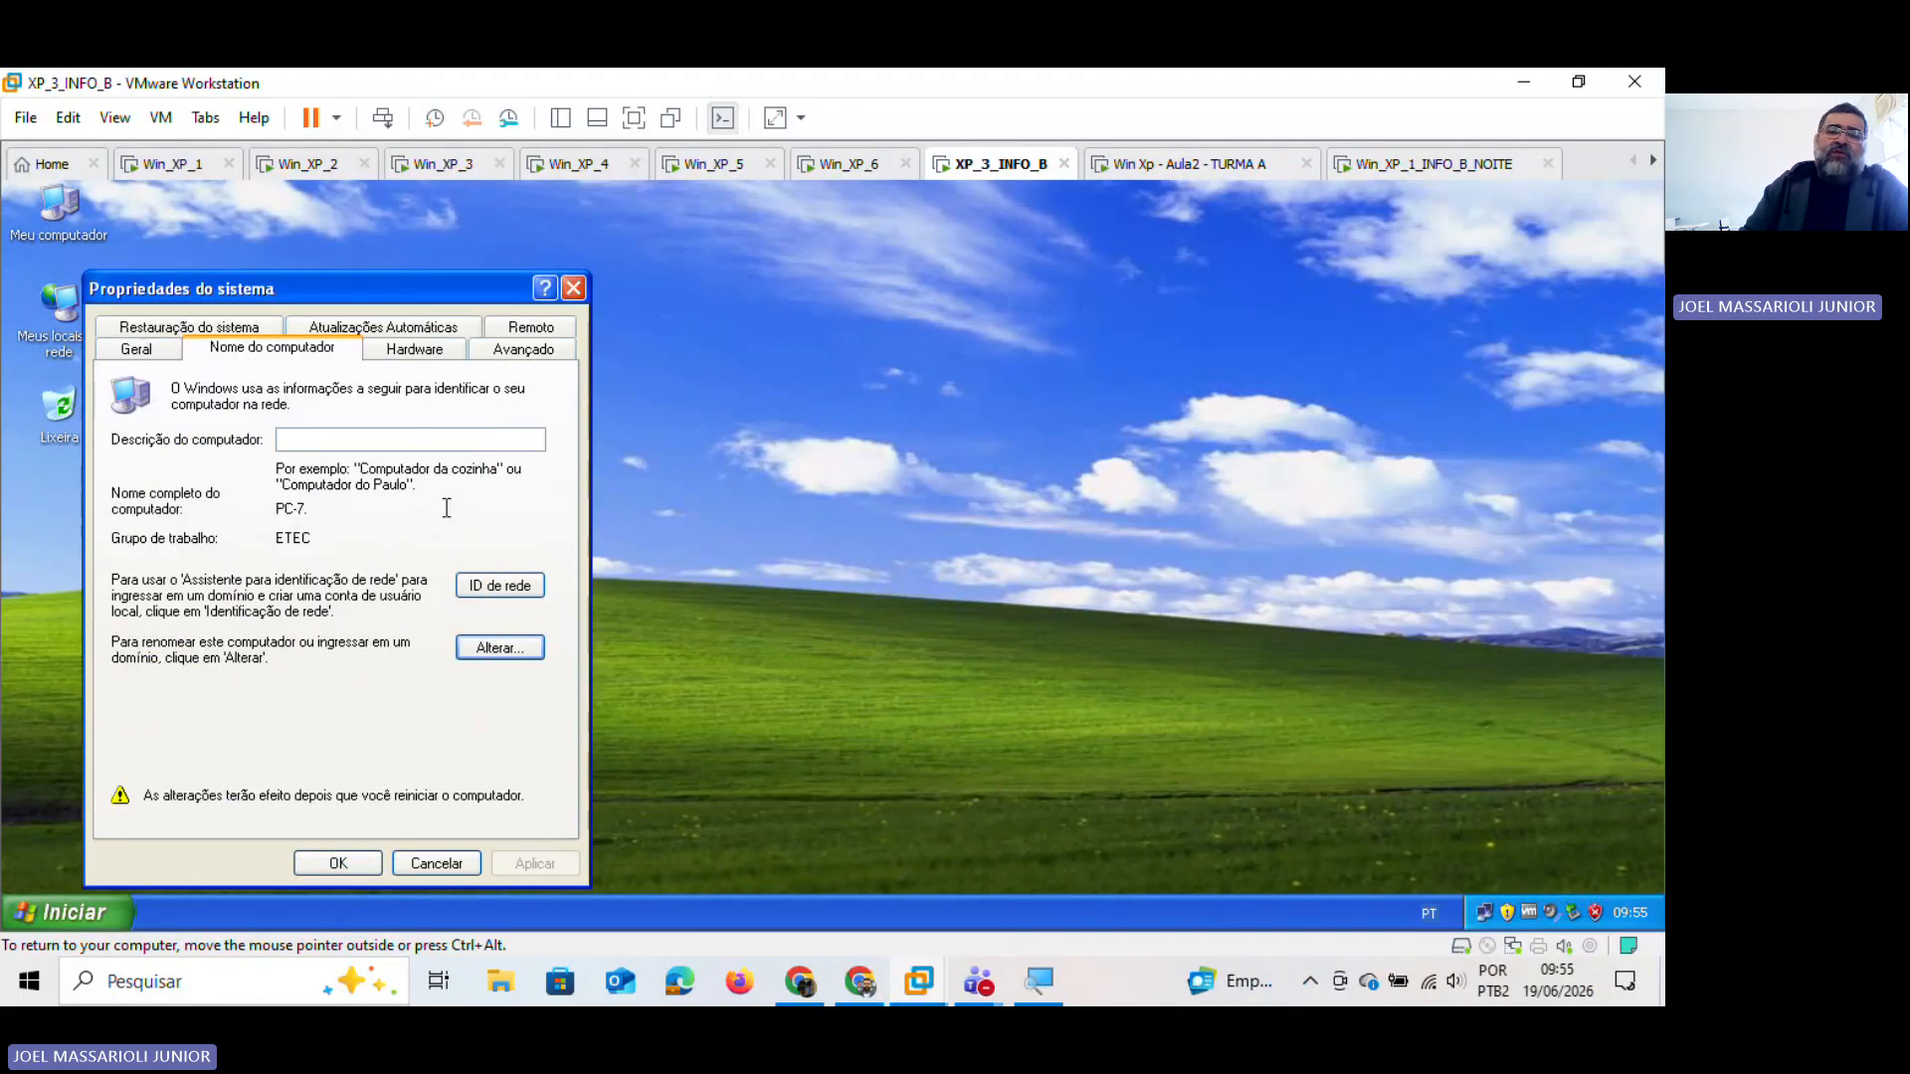
click(338, 864)
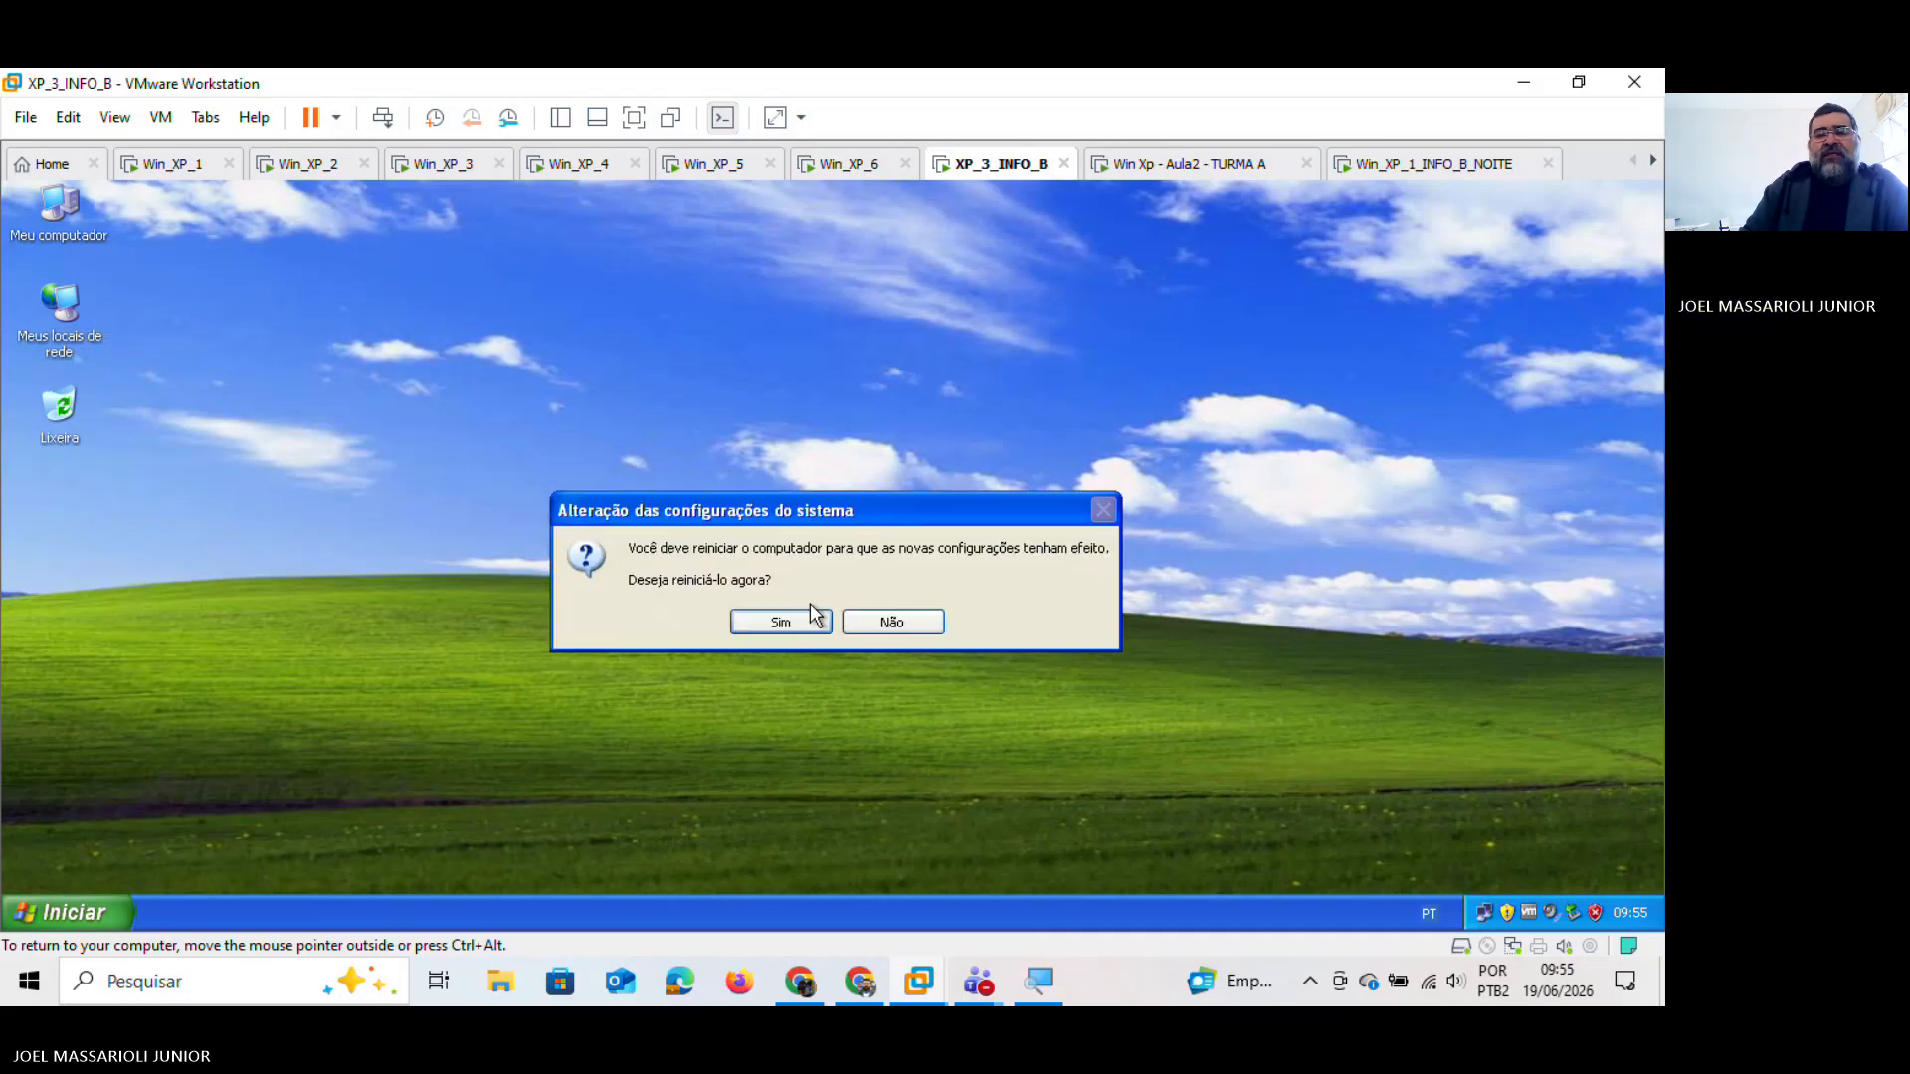
click(796, 624)
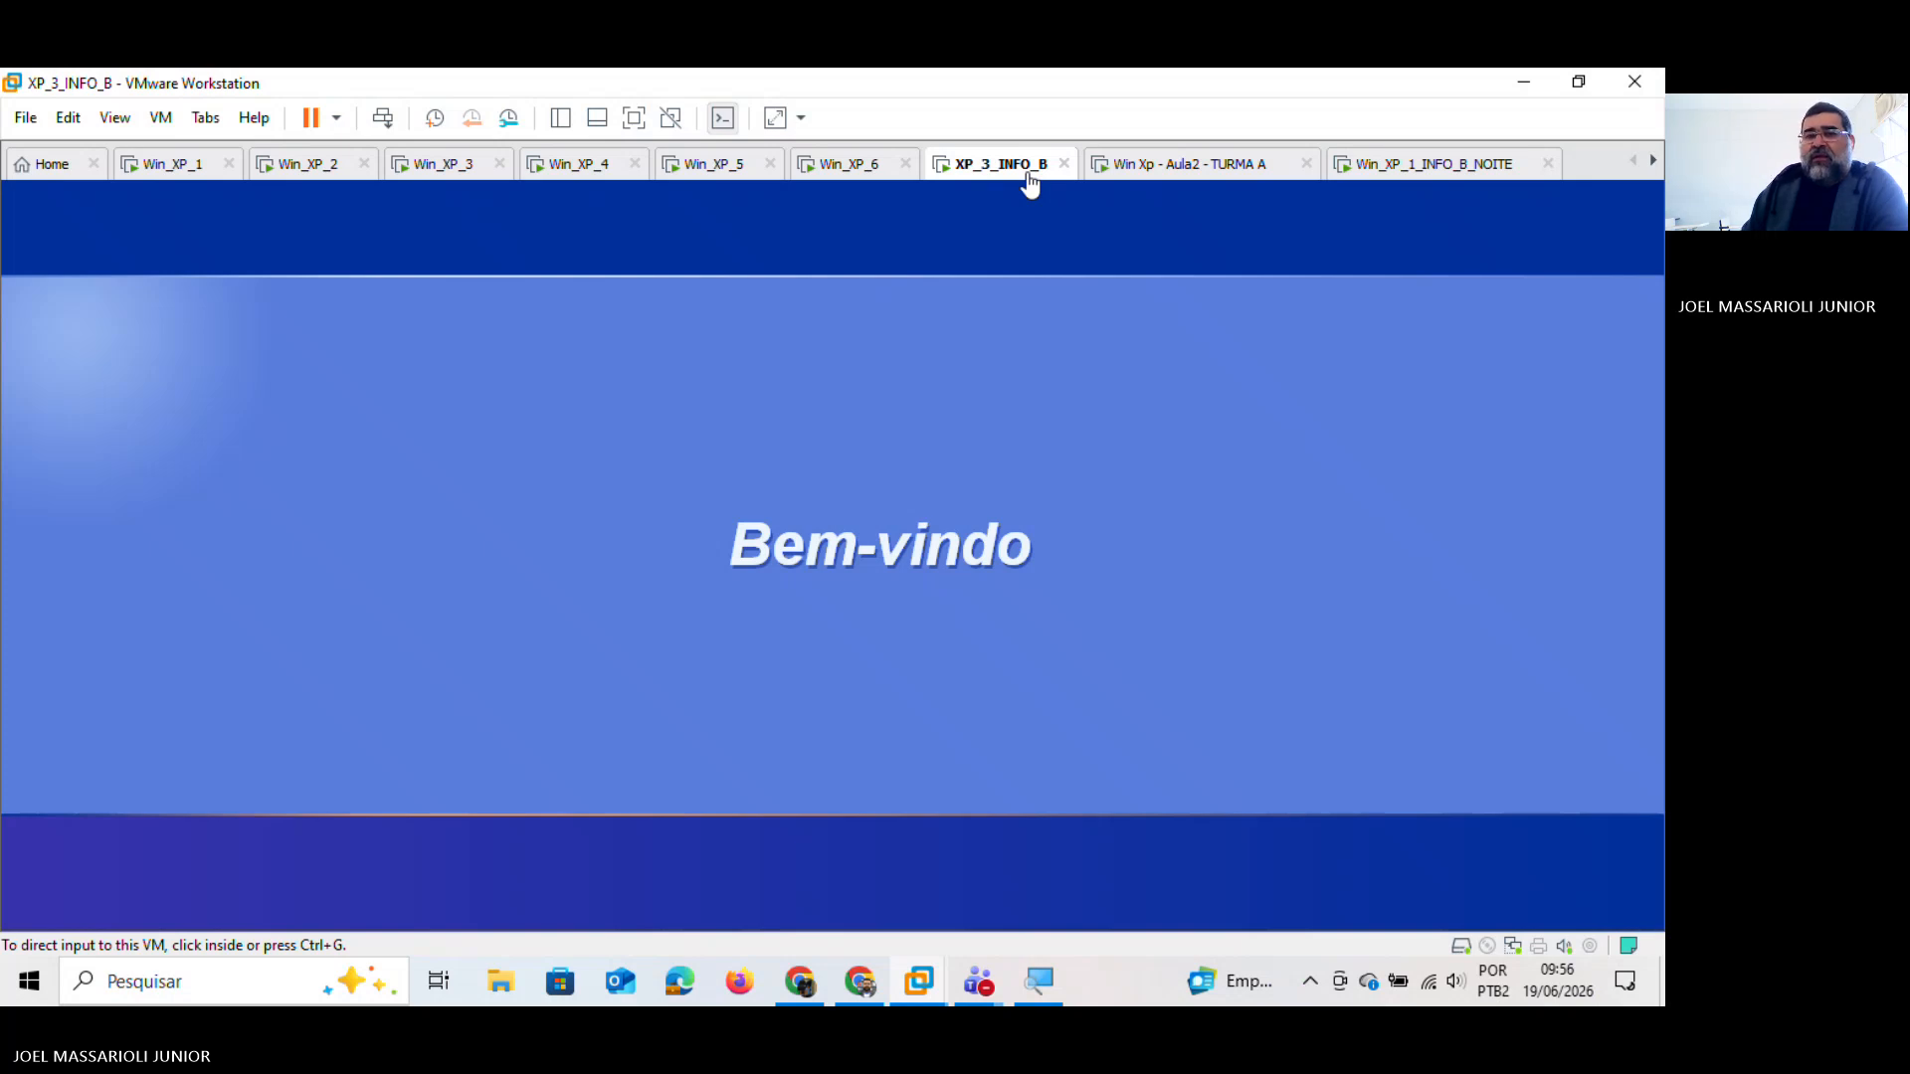
Step: Dismiss the antivirus alert in the restarted machine and open a maximized Explorer window on the Menu Iniciar folder
click(965, 305)
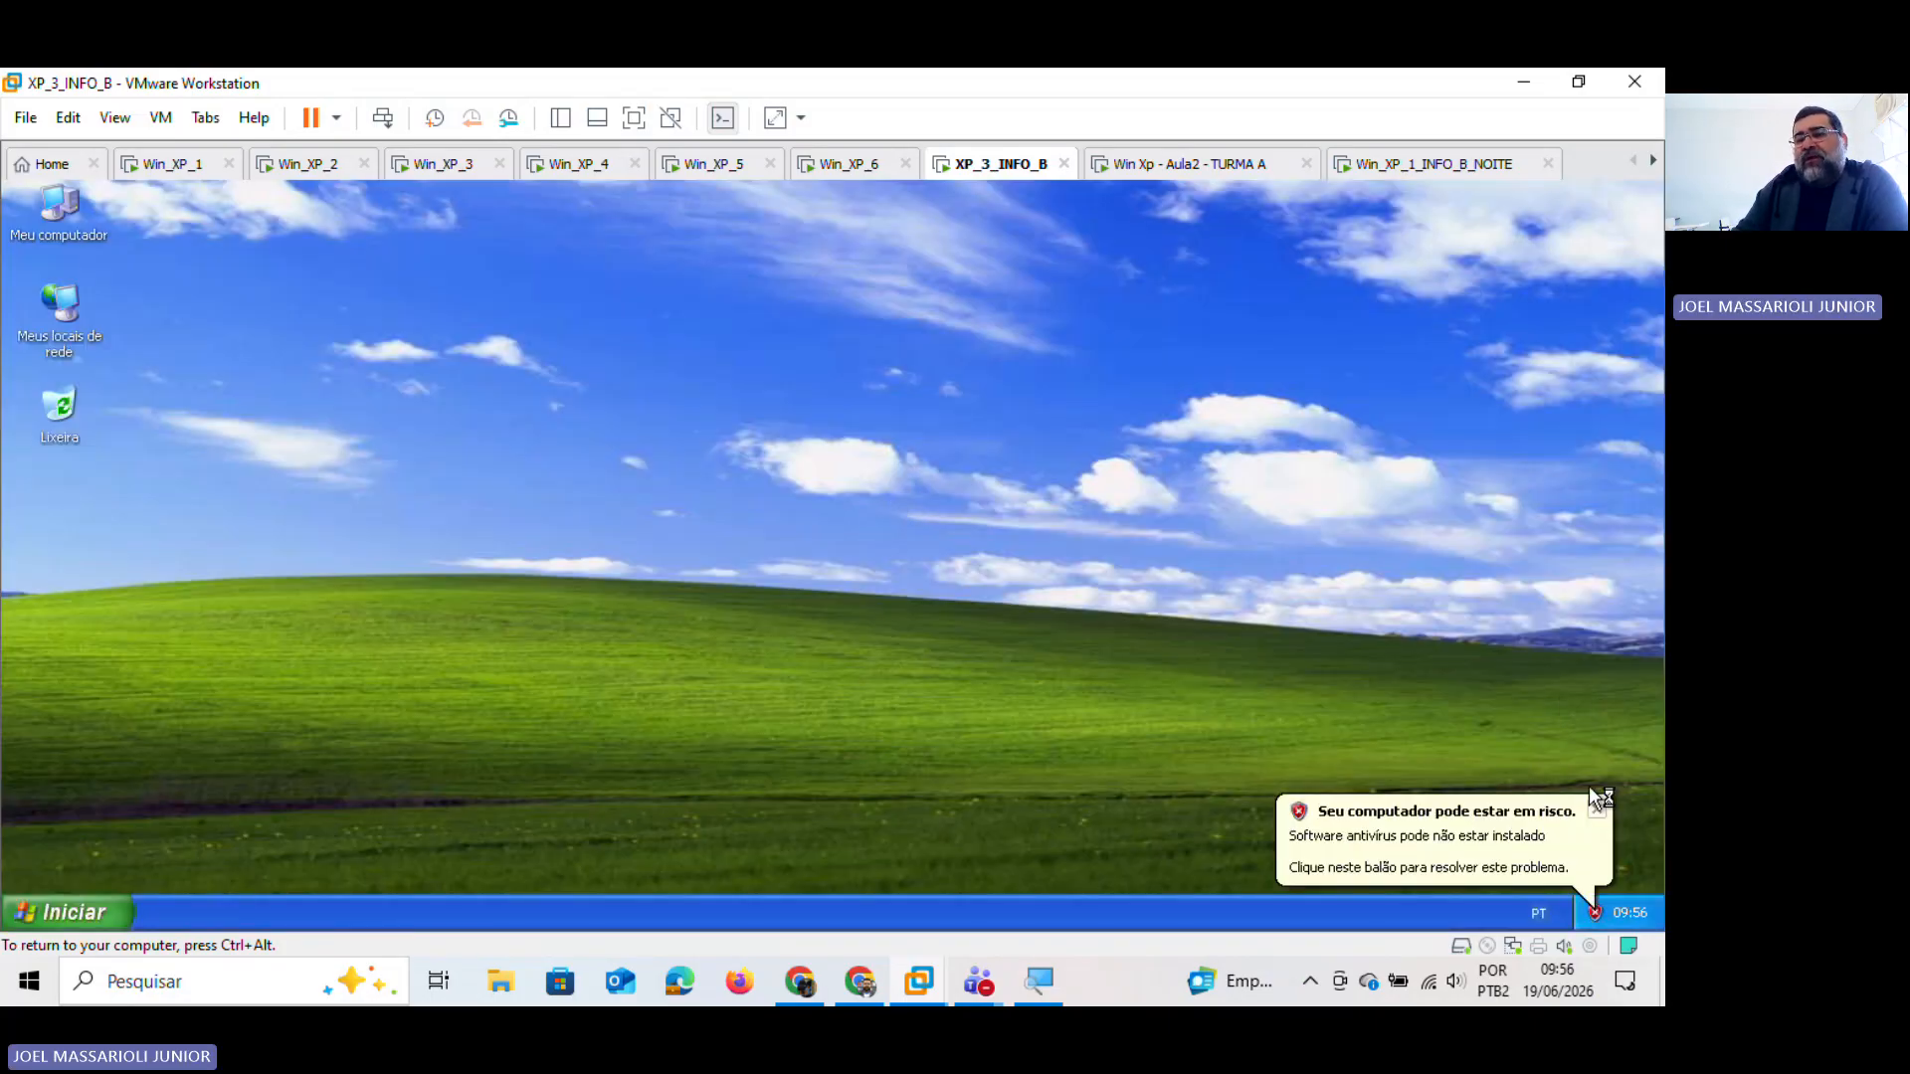
click(1598, 811)
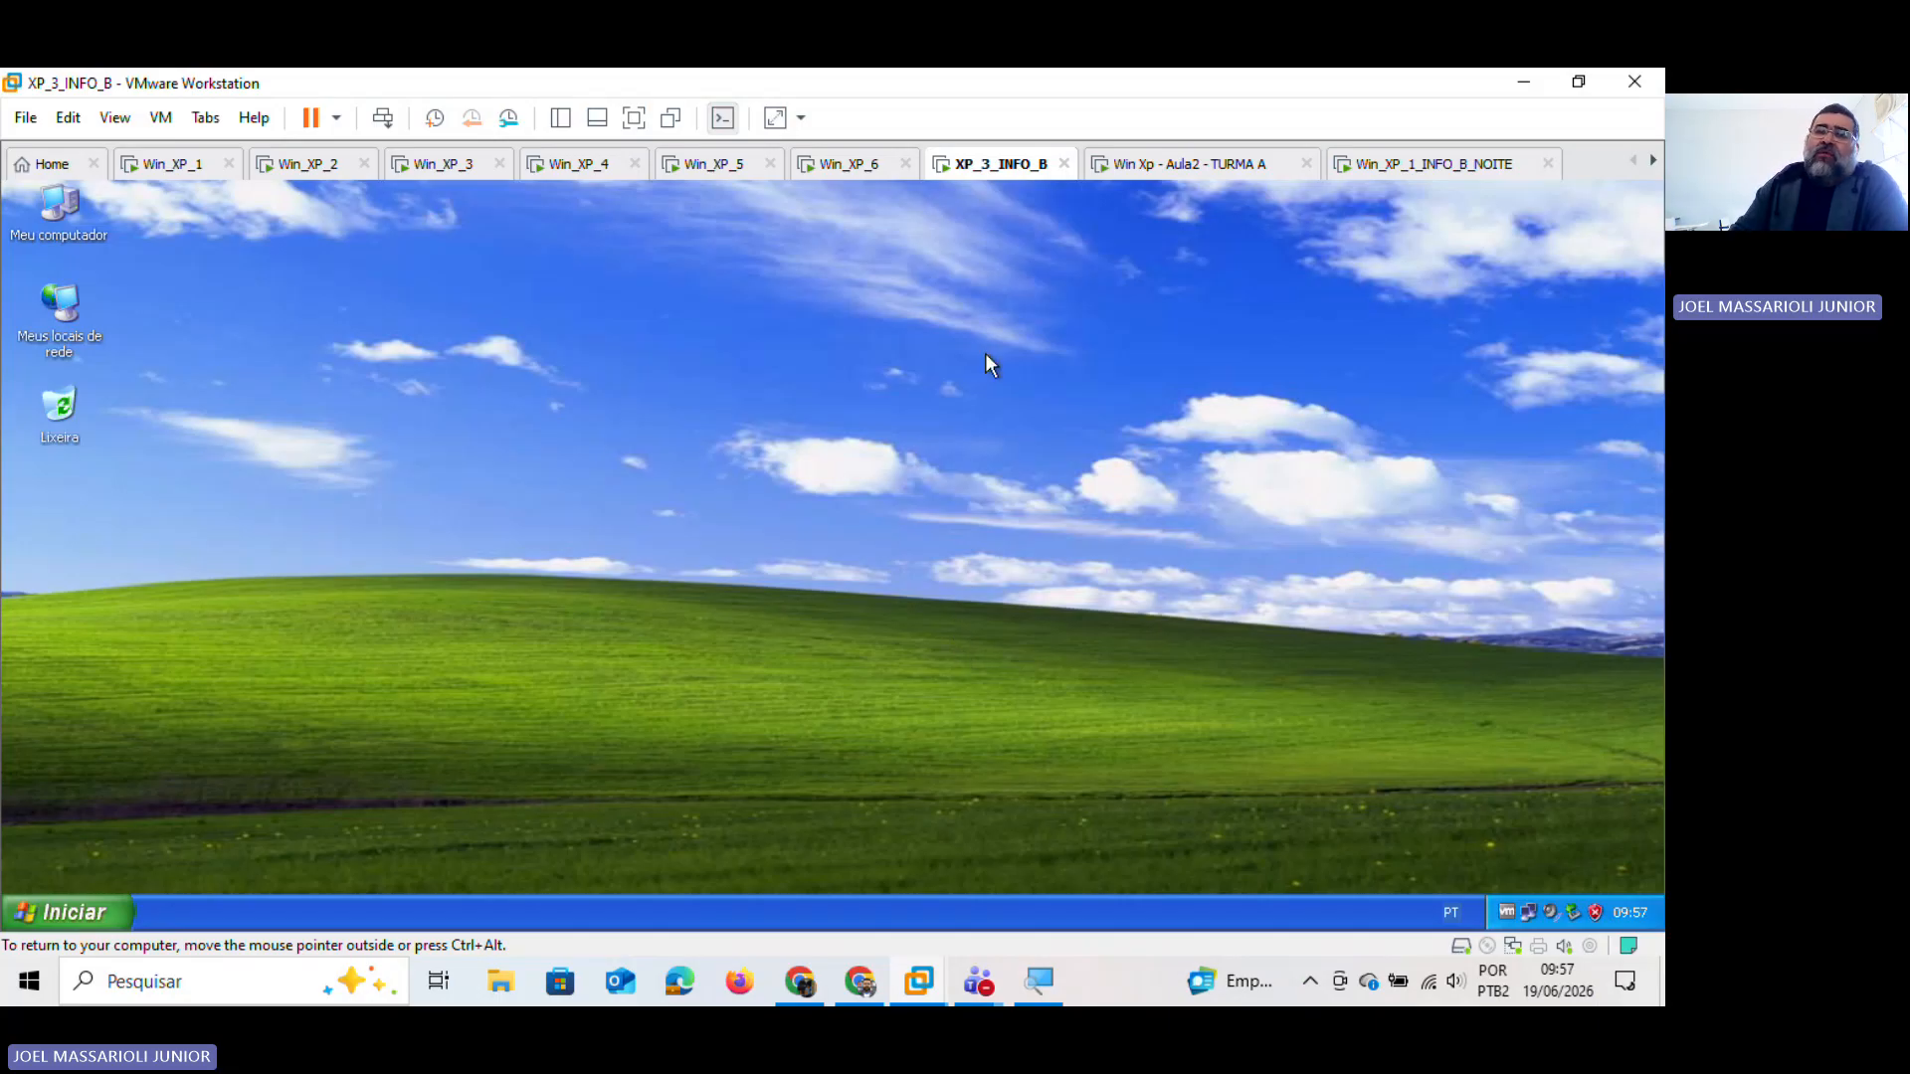
right_click(69, 912)
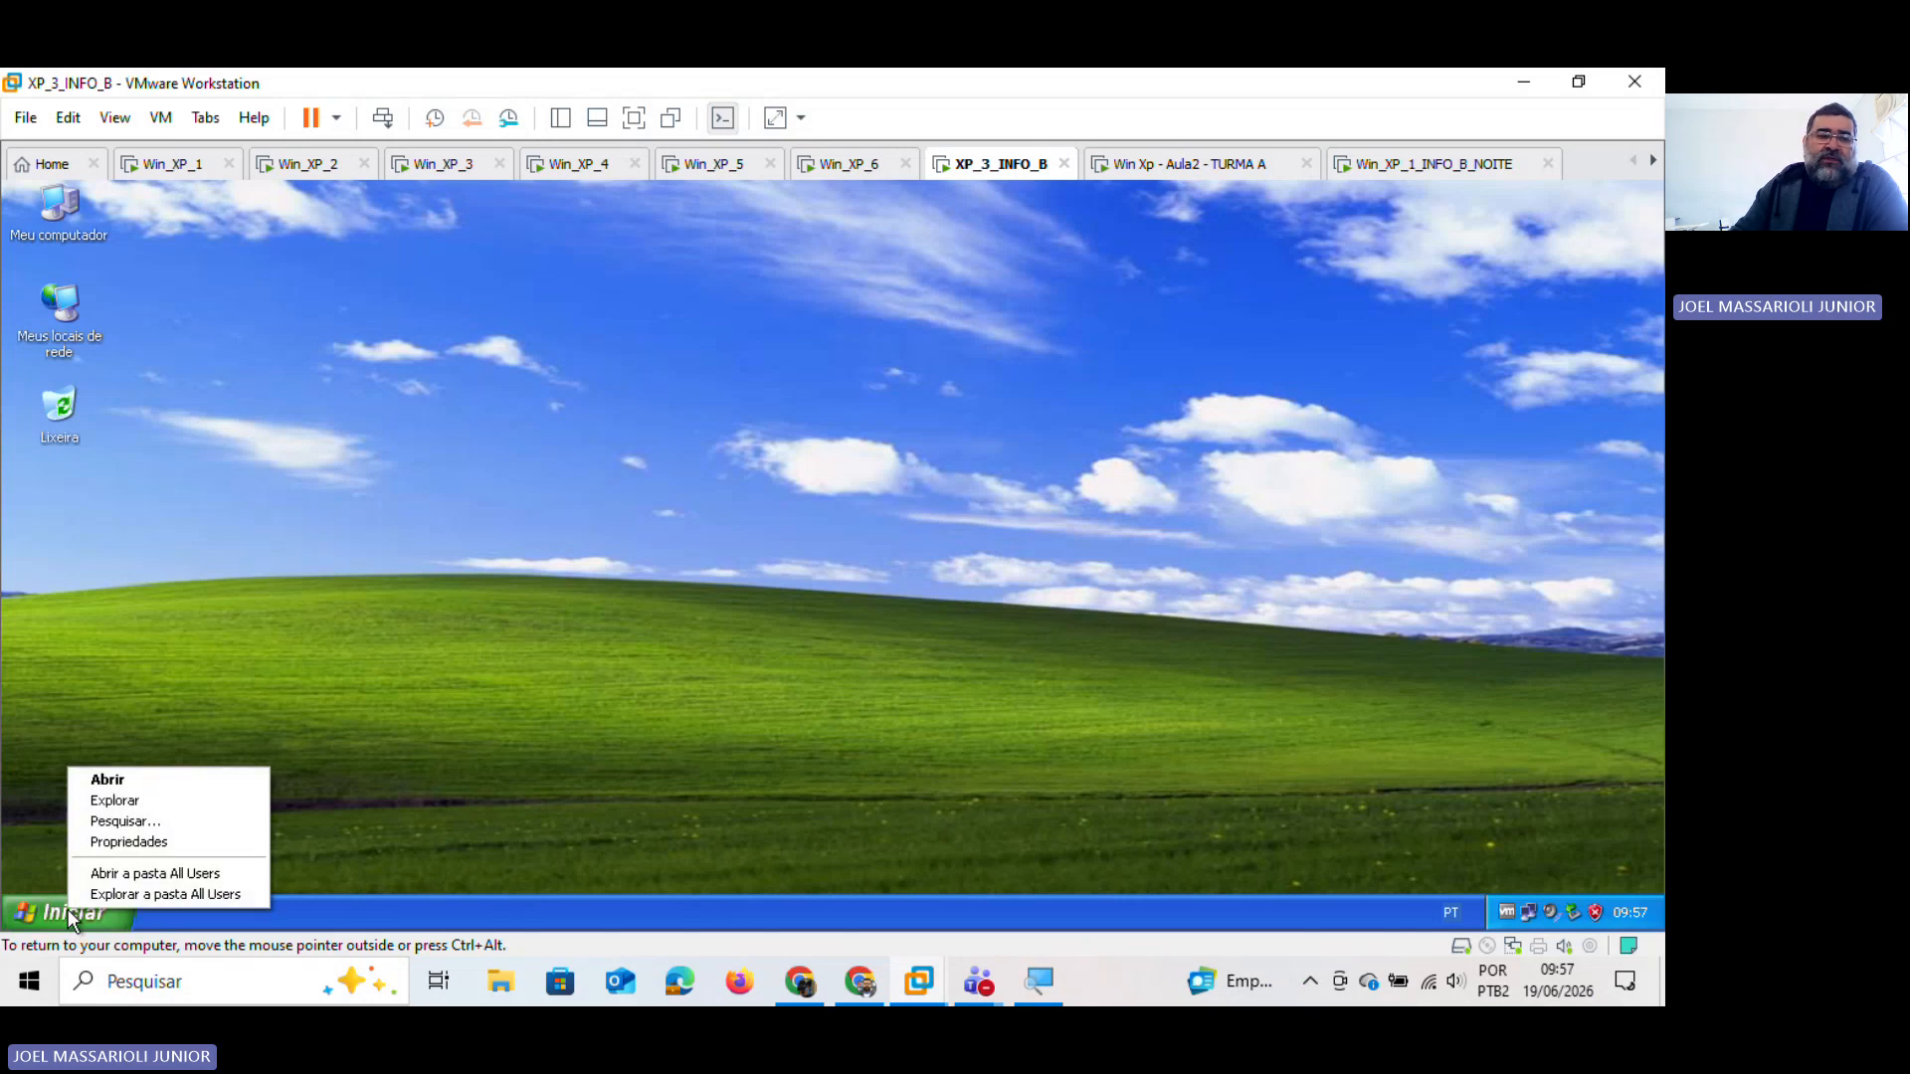
click(159, 796)
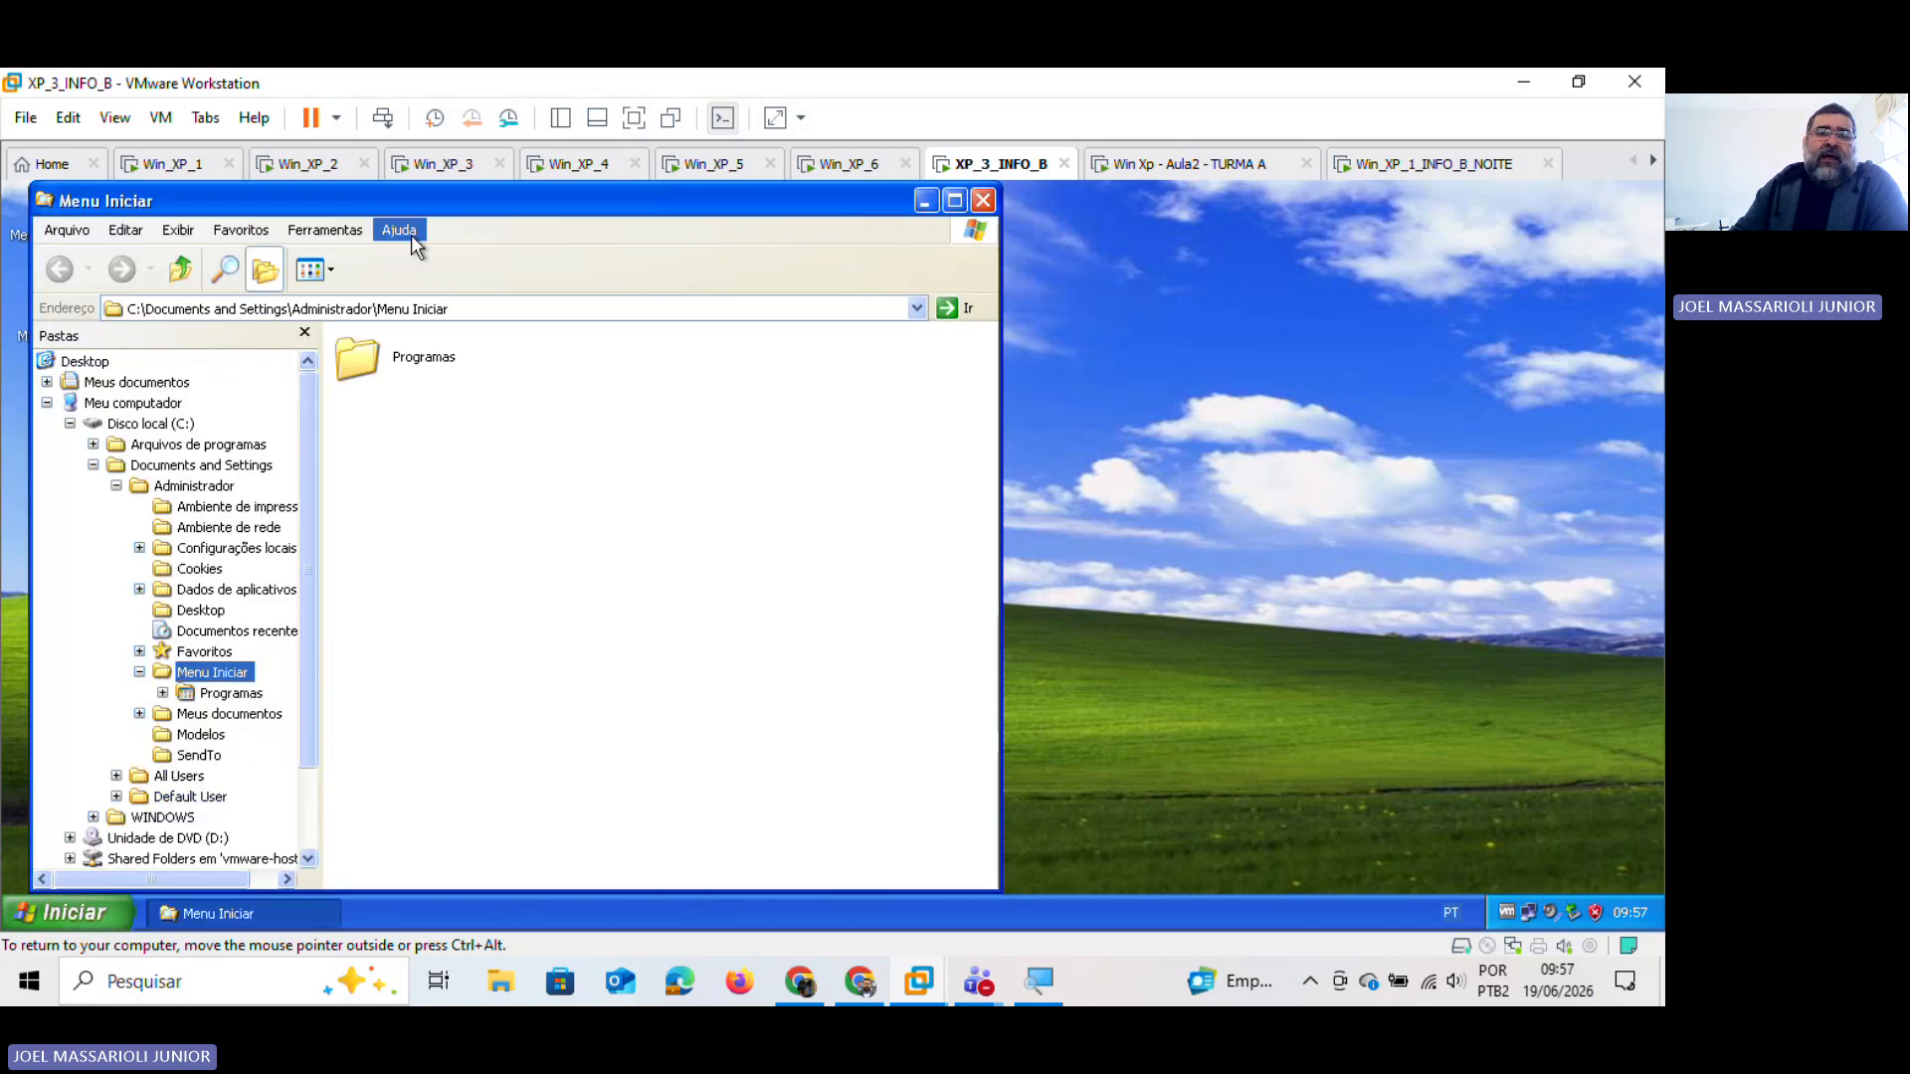
double_click(545, 201)
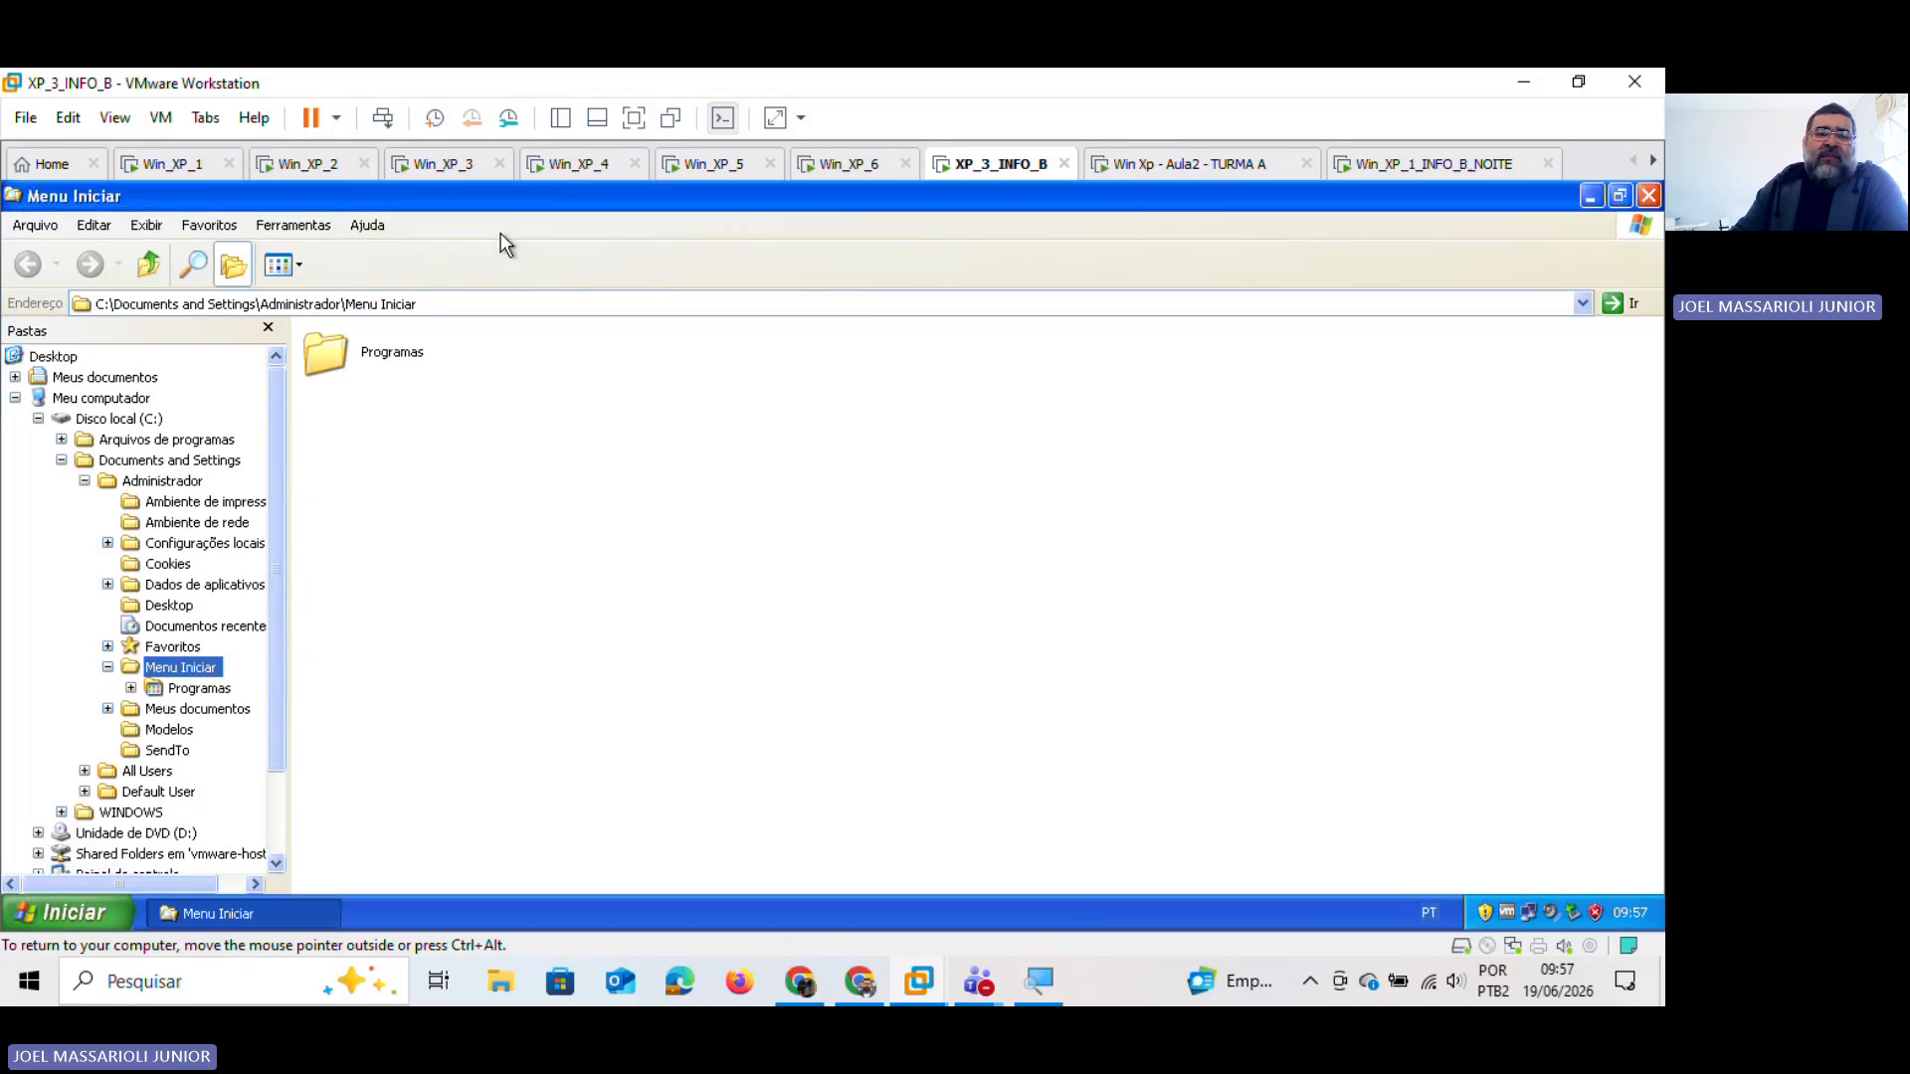
Step: Enable file sharing for Disco local (C:) without the network wizard, accepting the risk of sharing the drive root
click(126, 431)
right_click(127, 431)
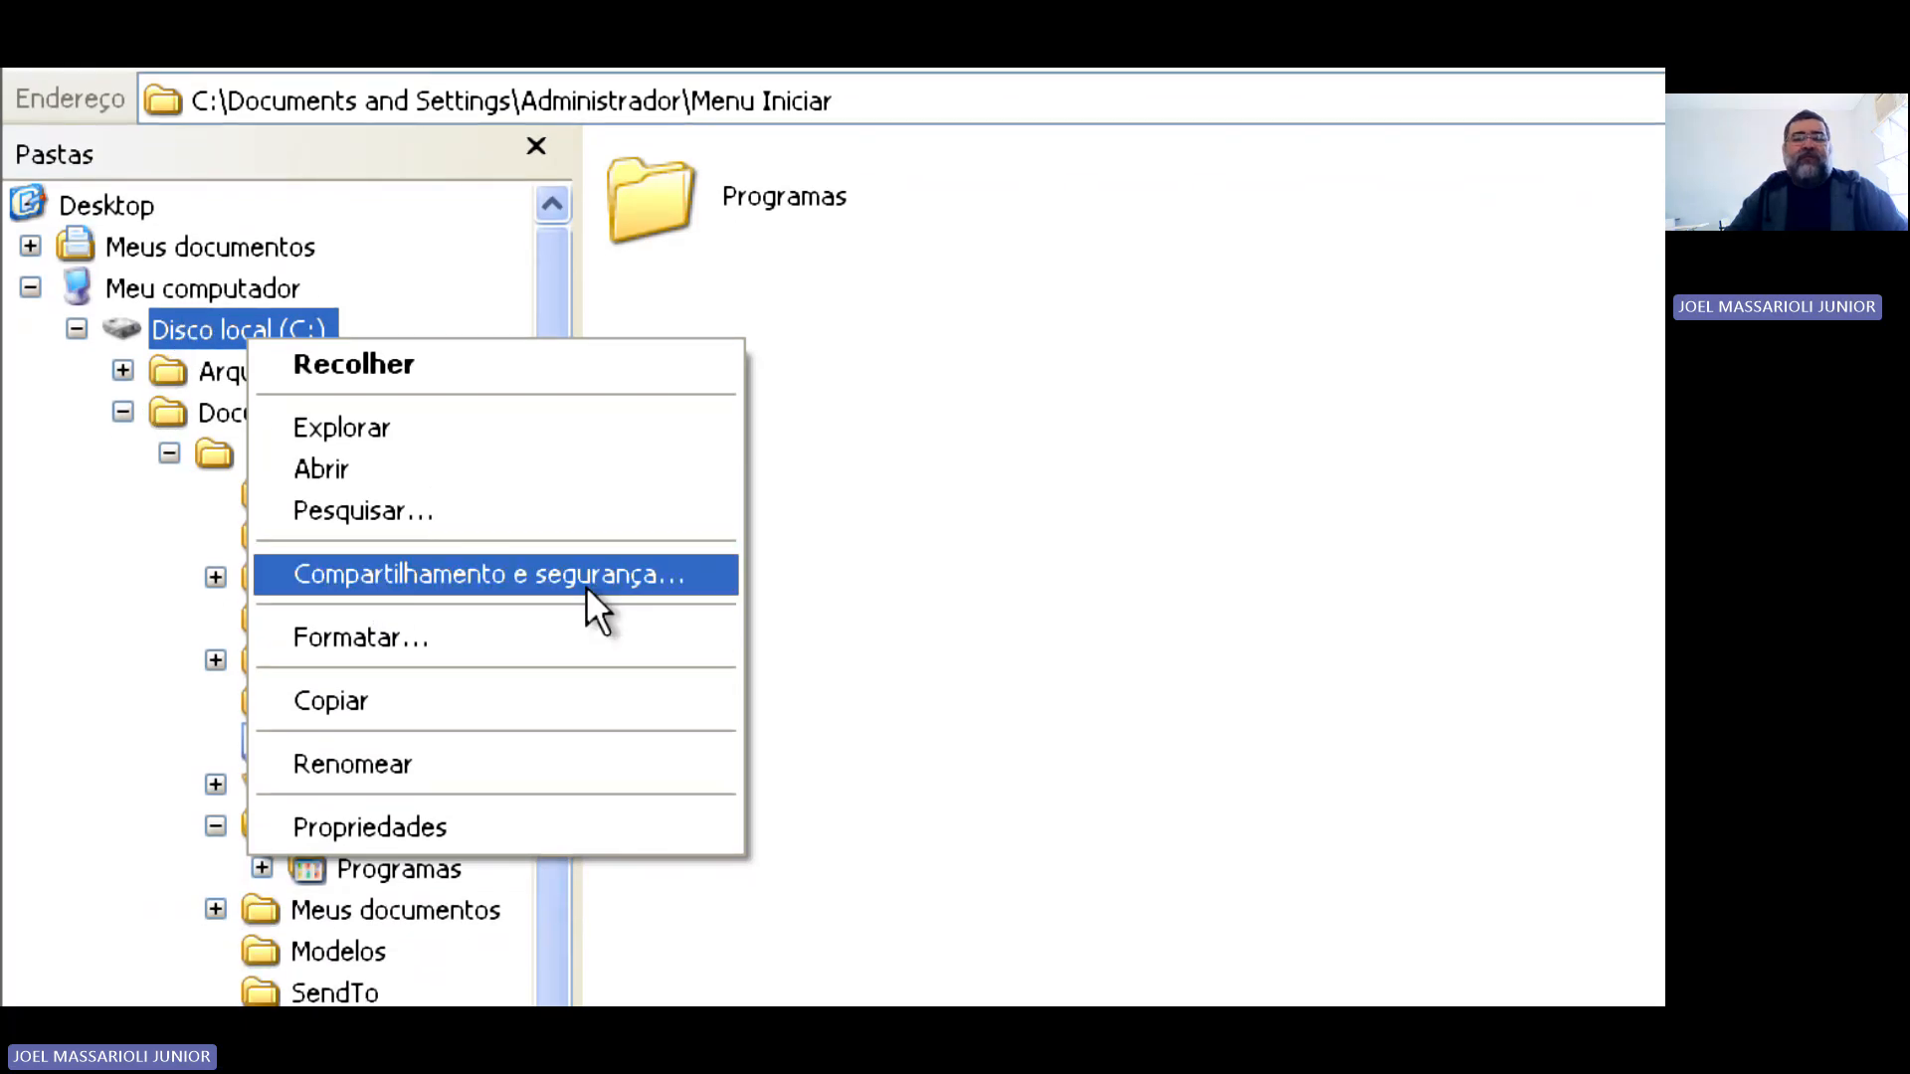
click(536, 572)
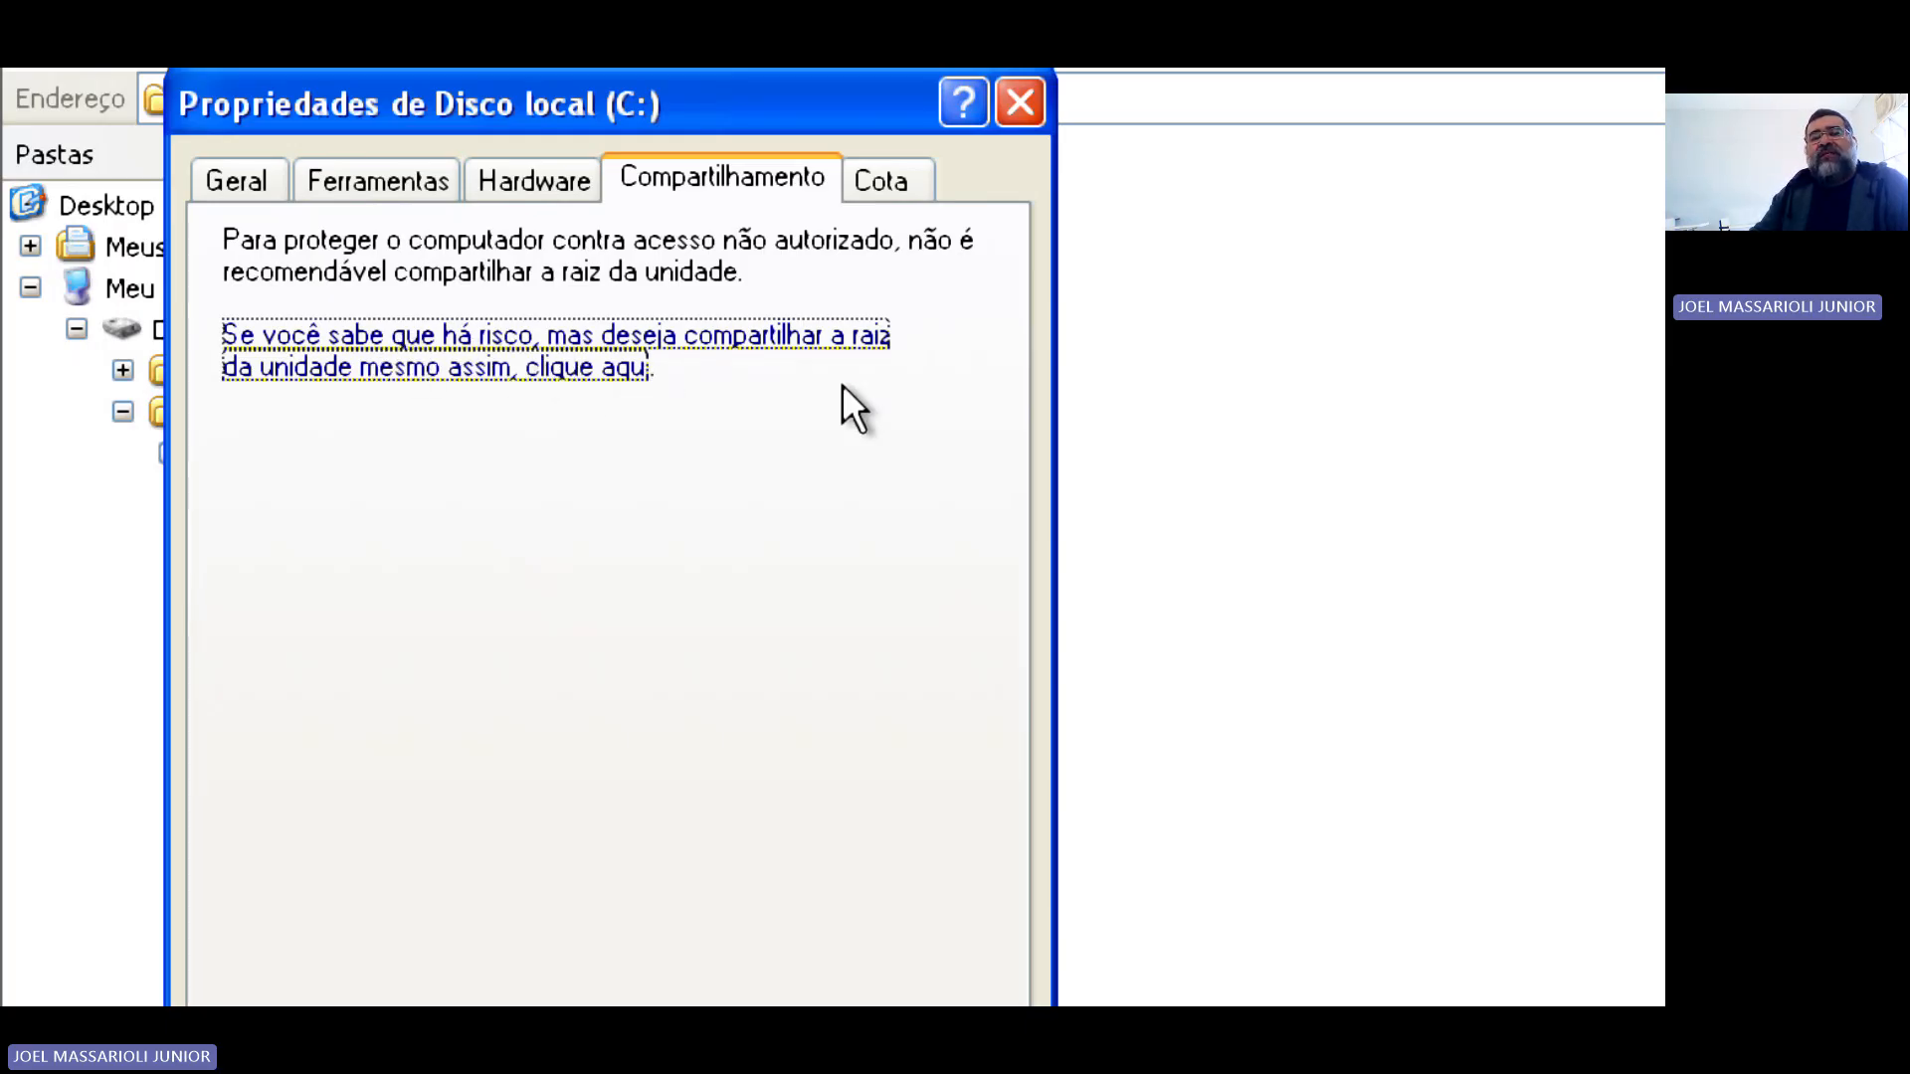
click(608, 370)
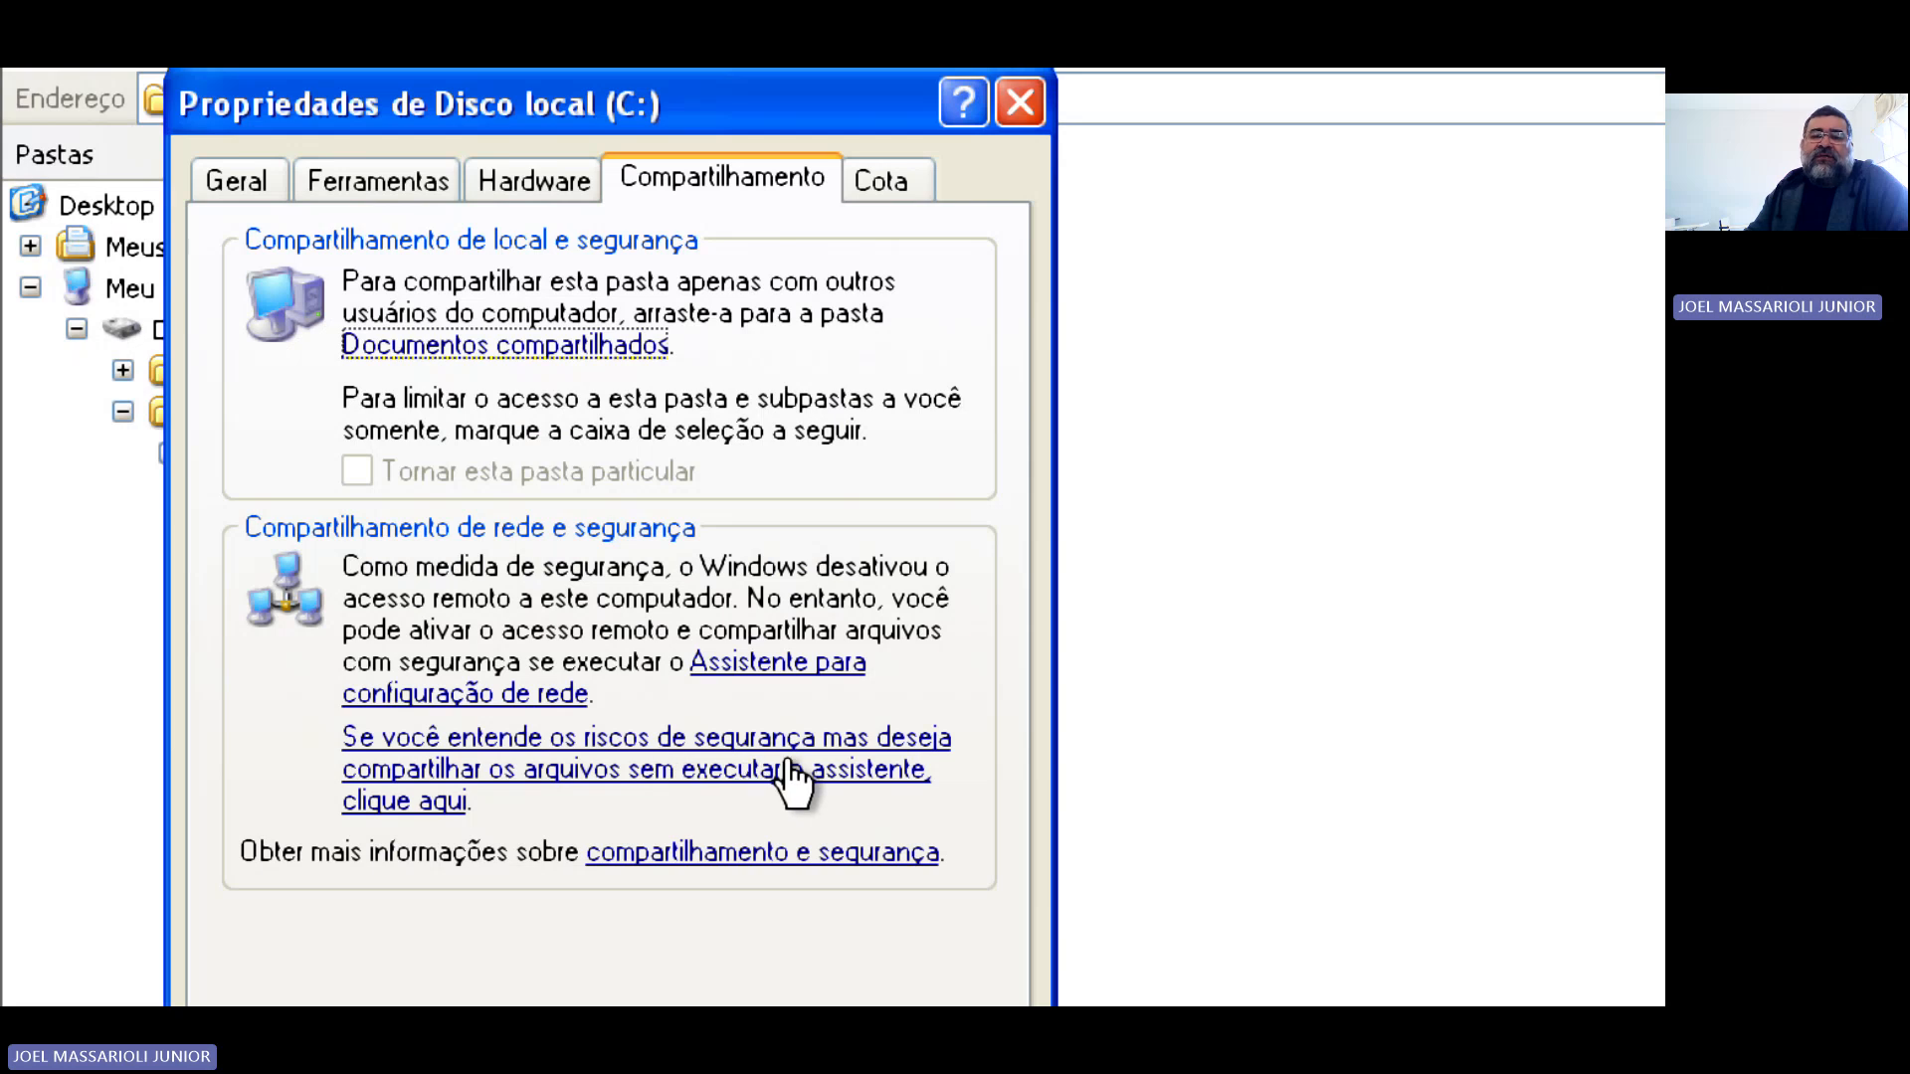
click(592, 774)
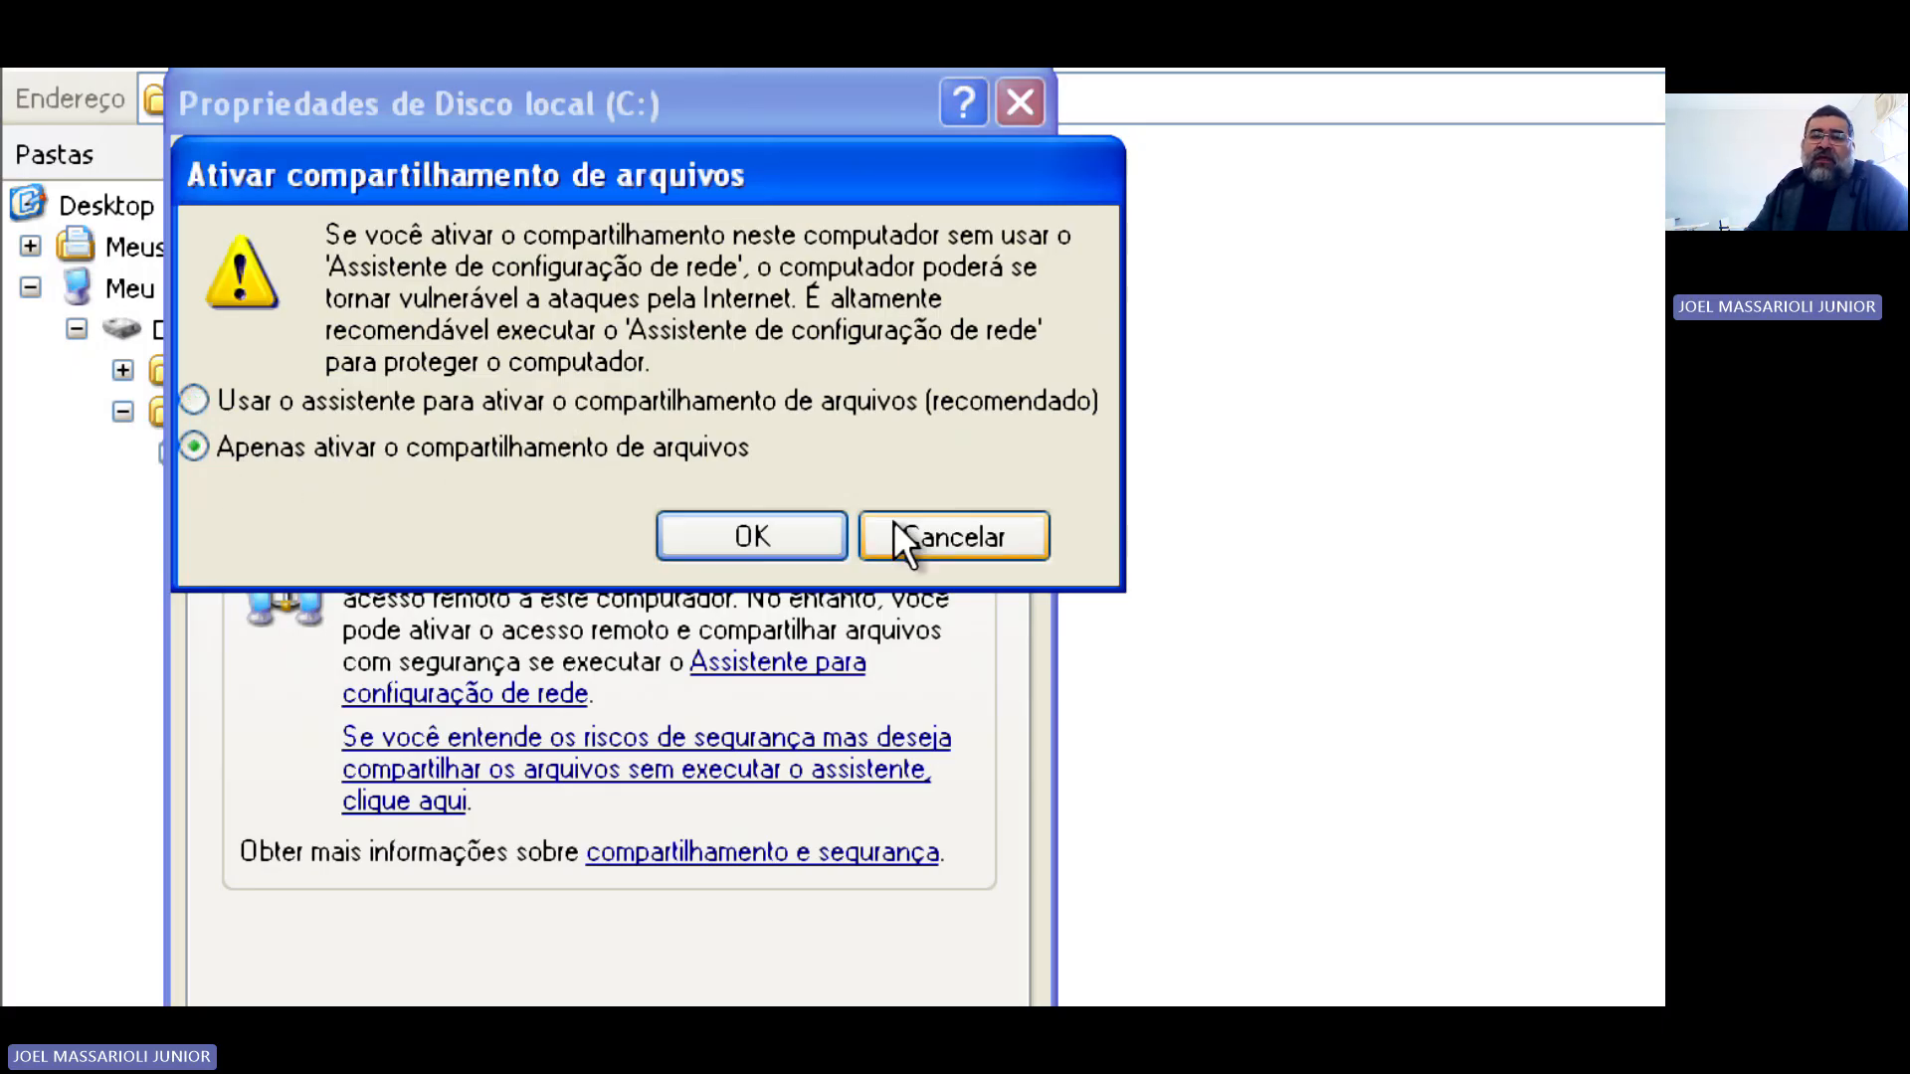
click(752, 536)
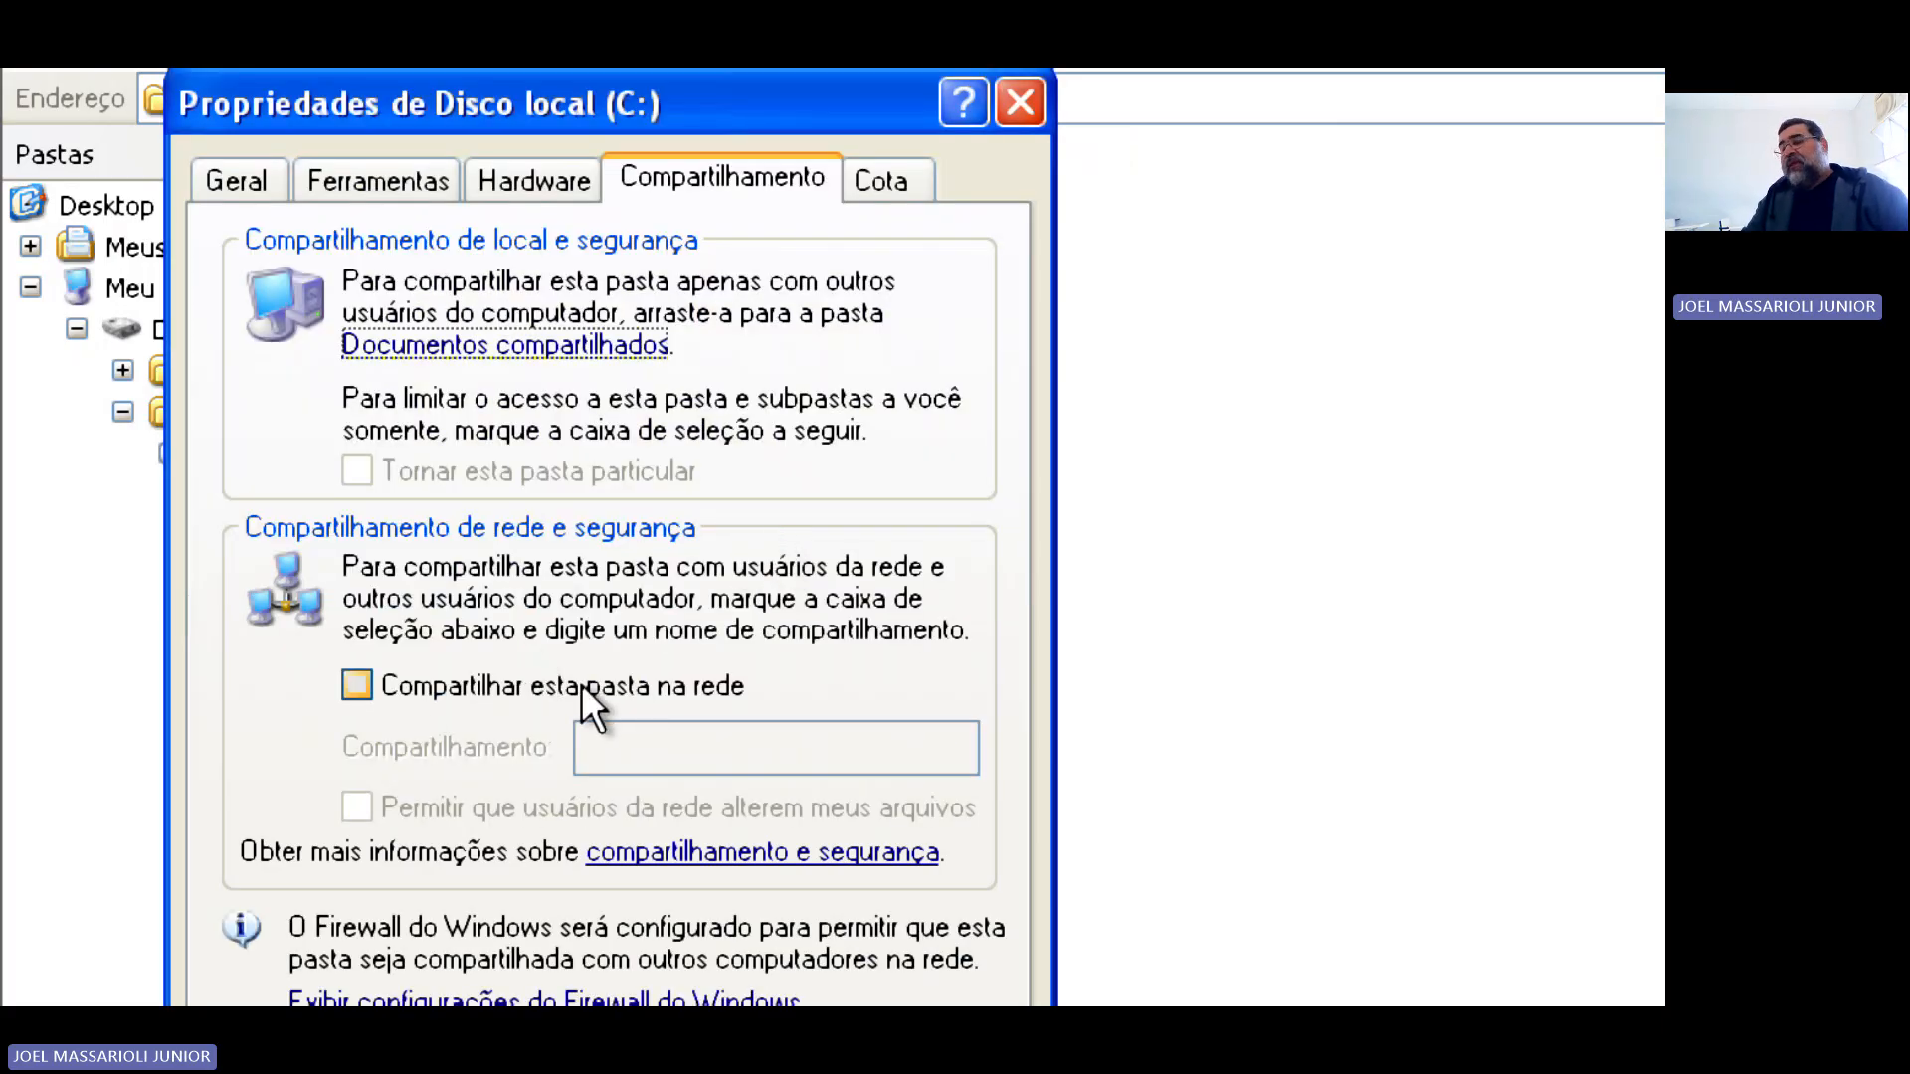
Step: Share Disco local (C:) on the network as C and allow network users to change its files
click(356, 686)
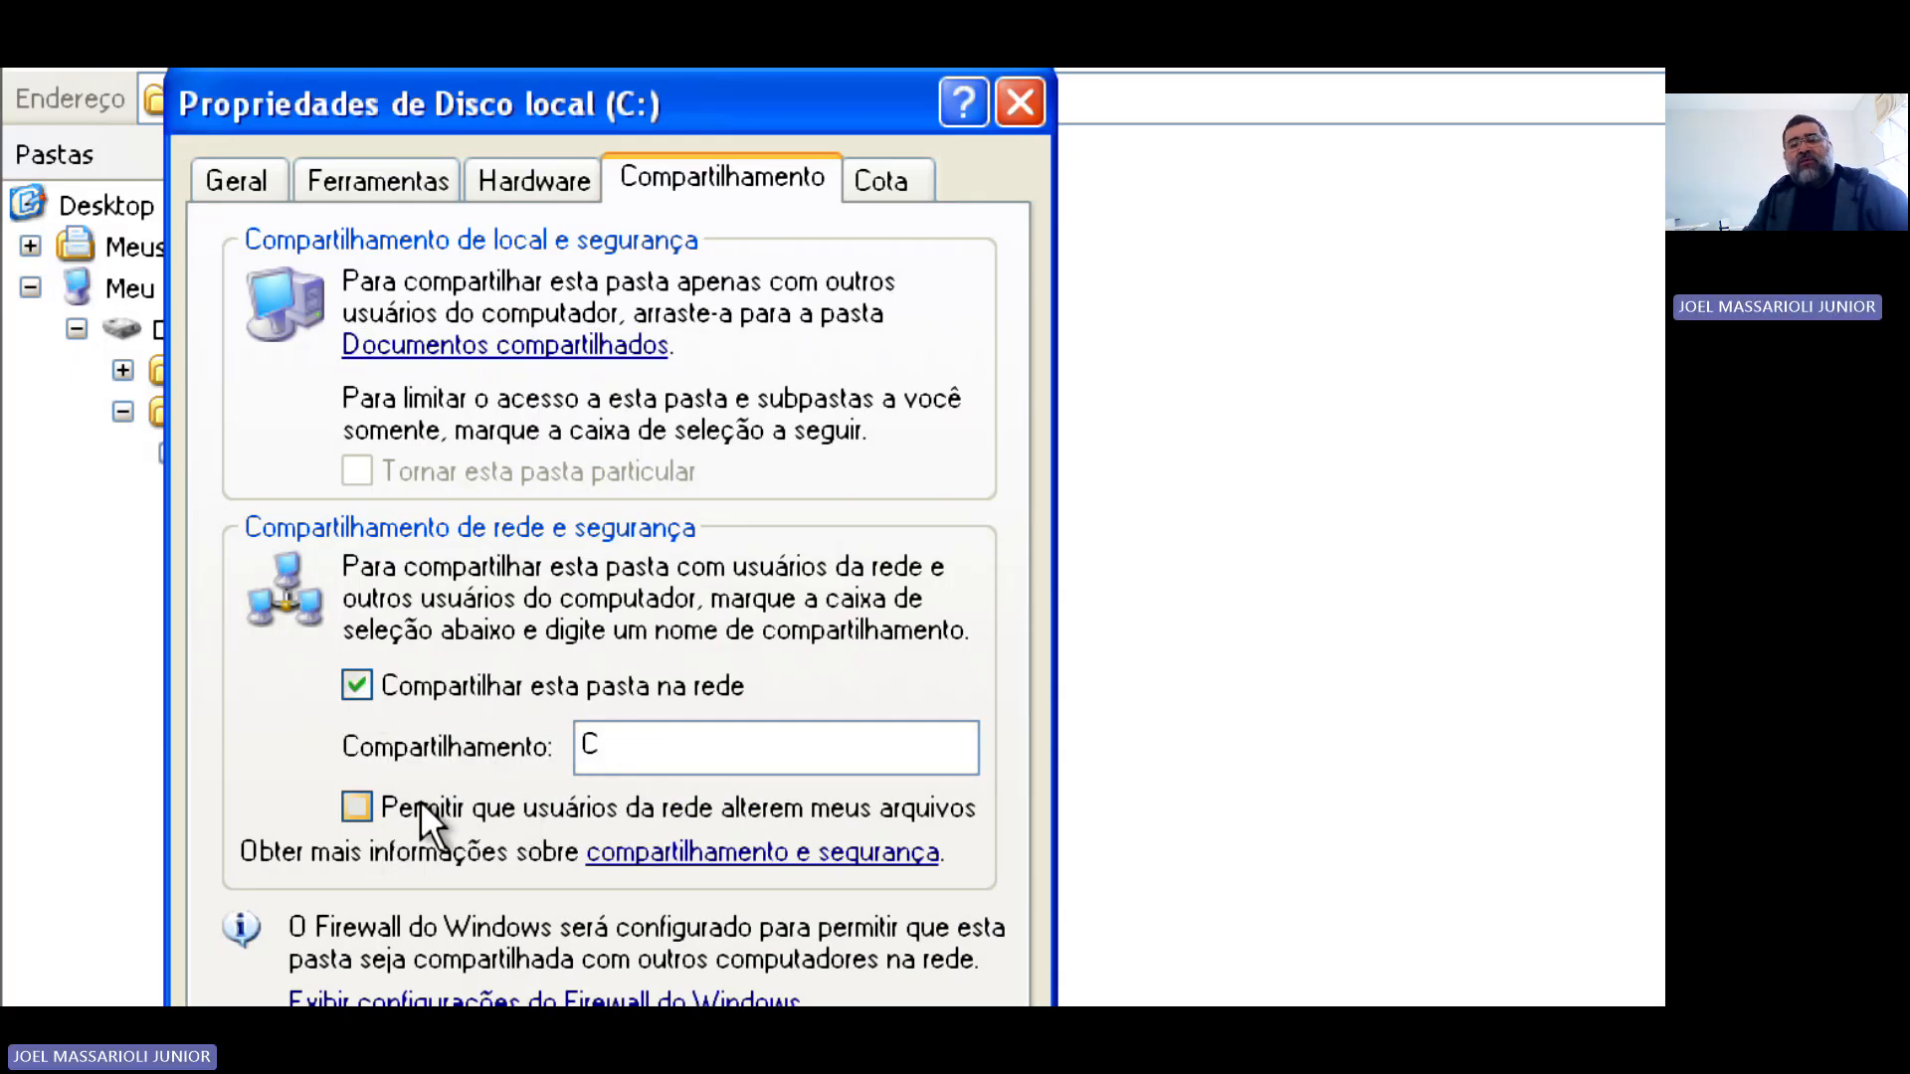
click(350, 806)
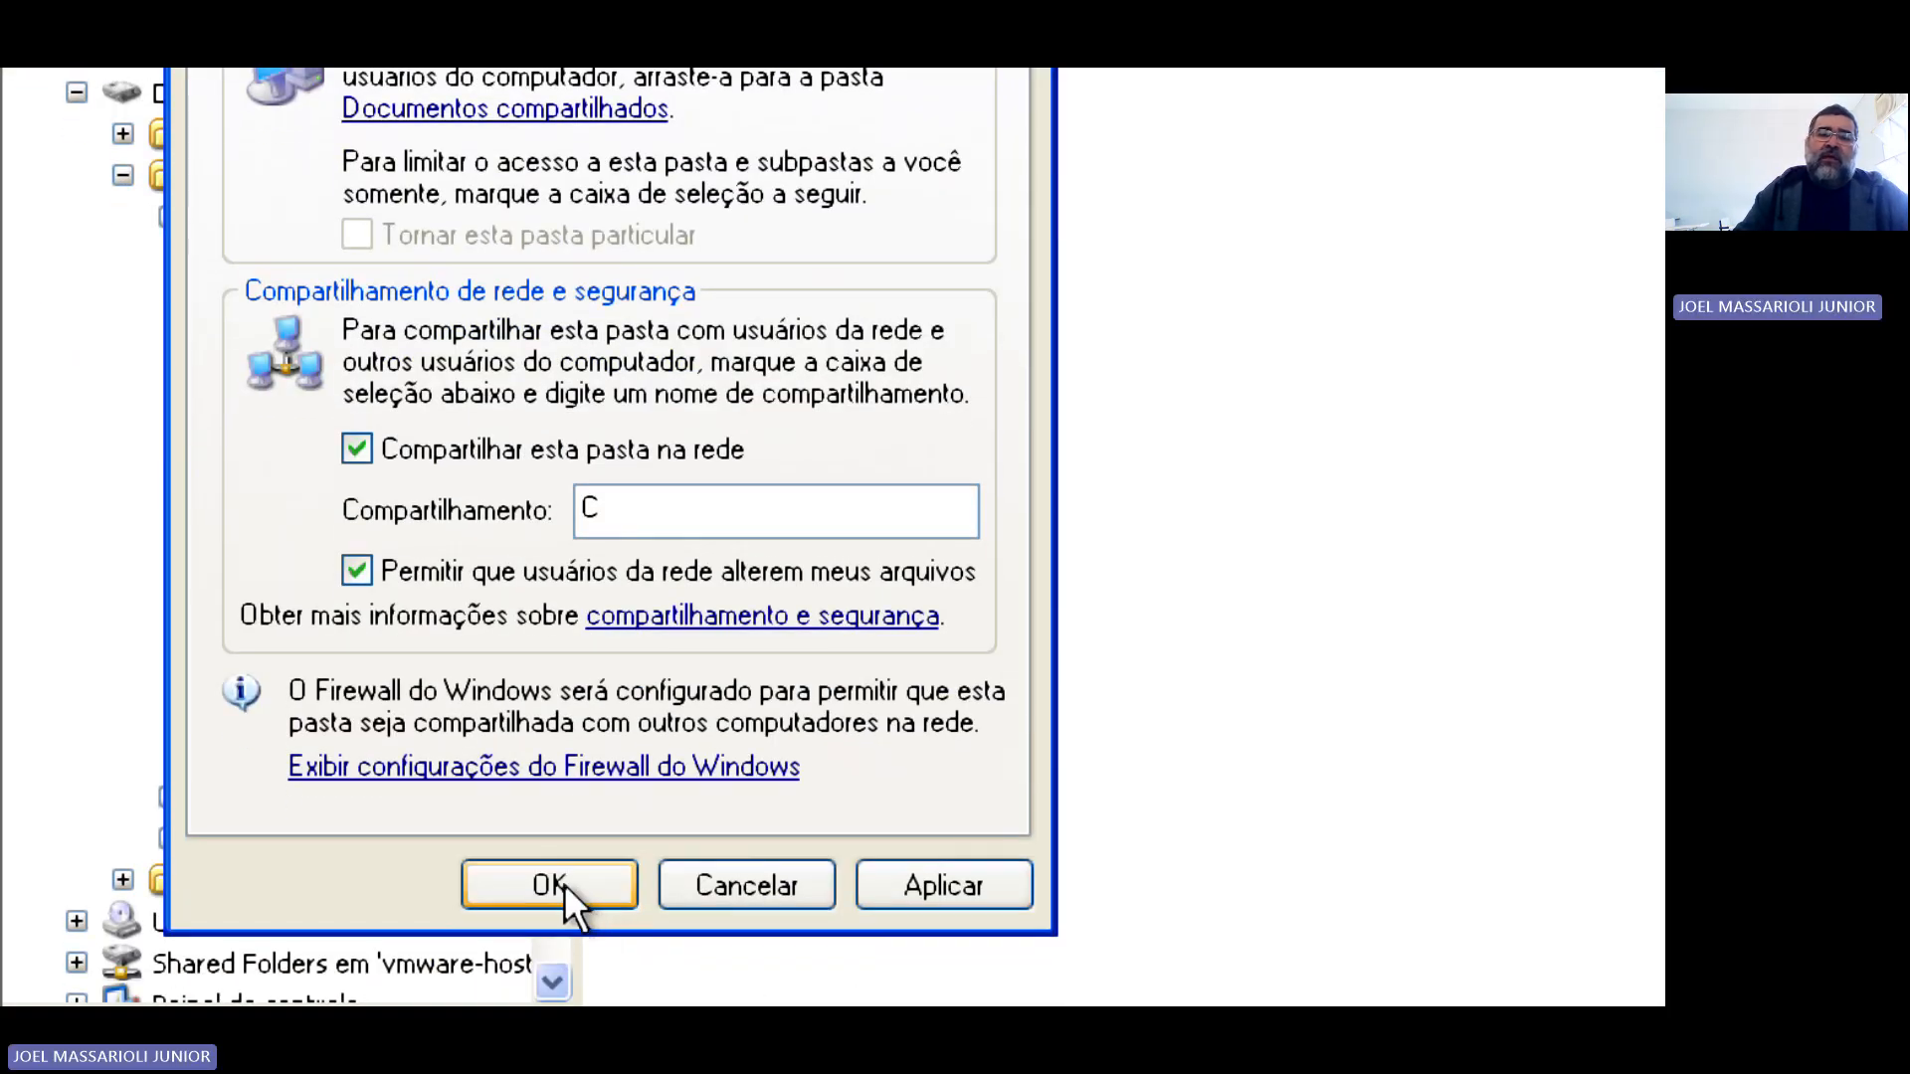
click(564, 896)
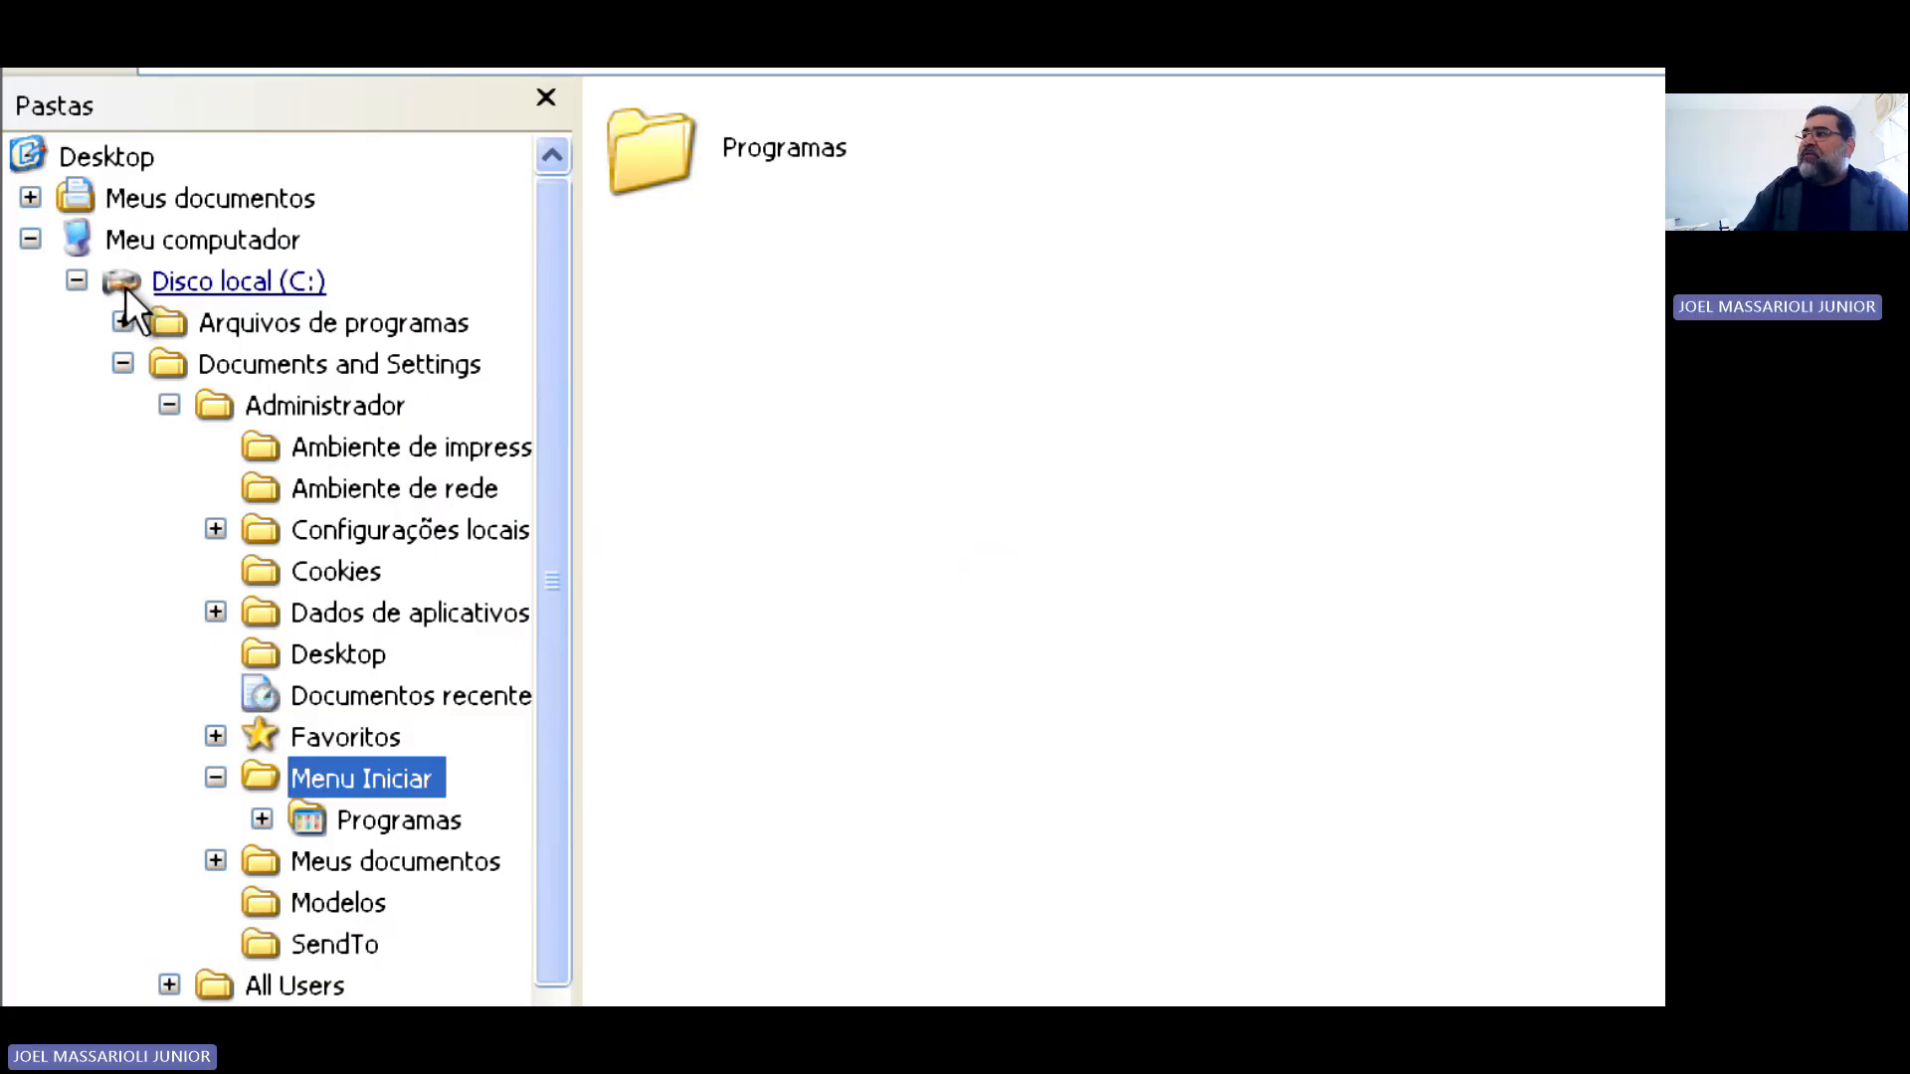
Step: Expand Meus locais de rede down to the Etec workgroup to check its computers, and close Explorer
click(123, 364)
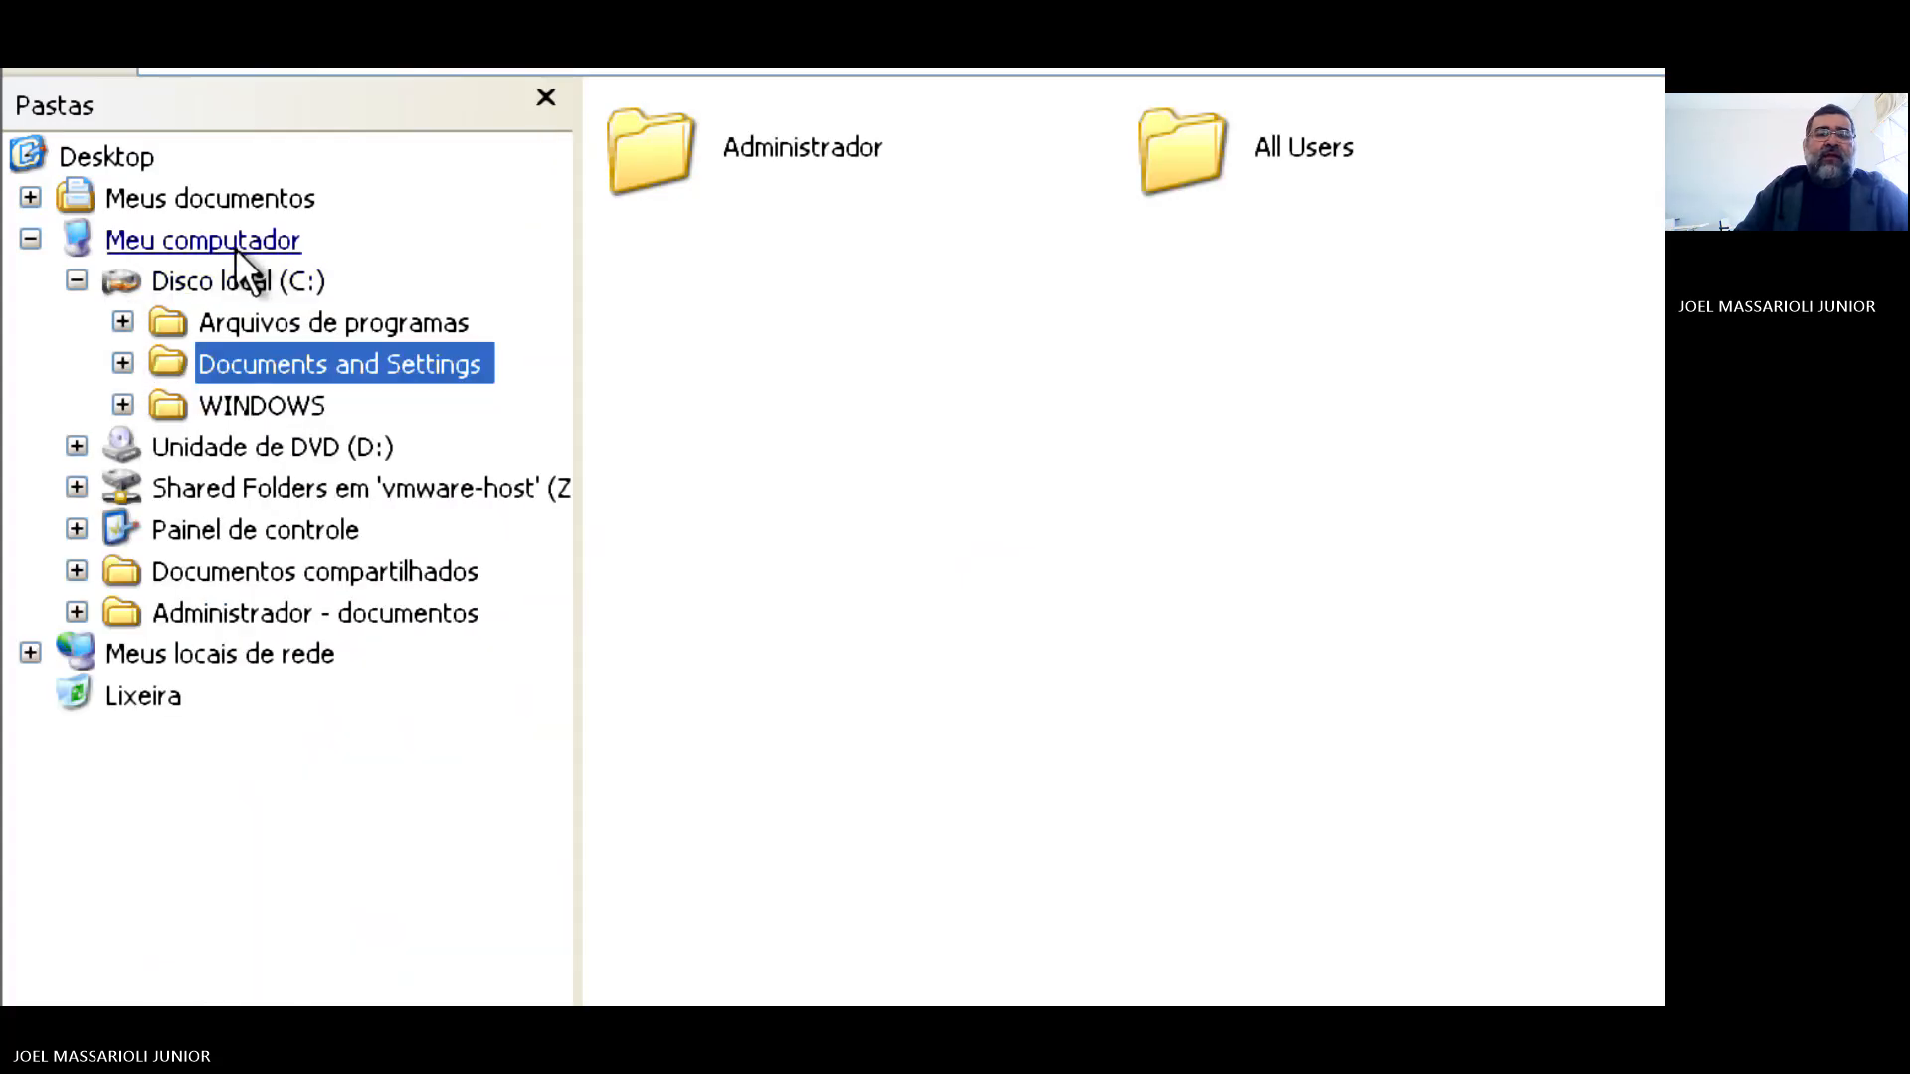
click(30, 653)
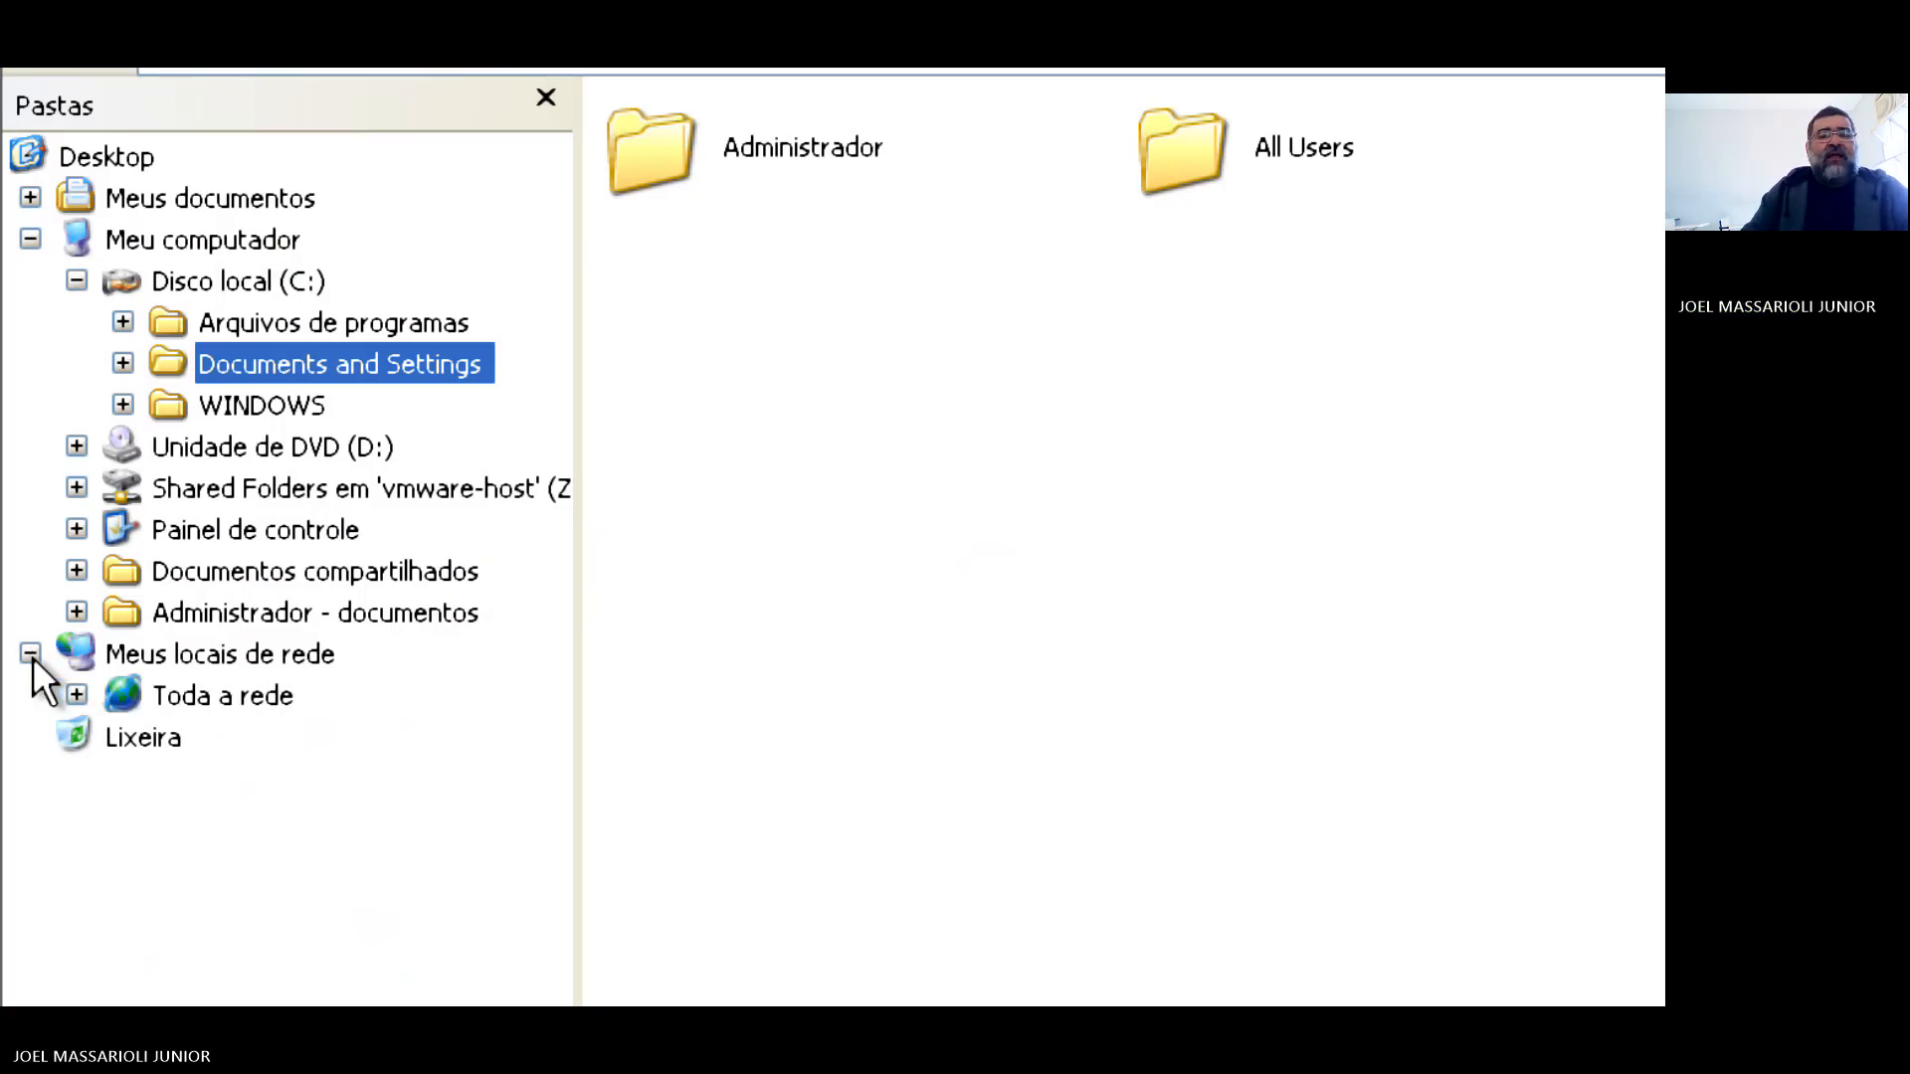
click(78, 694)
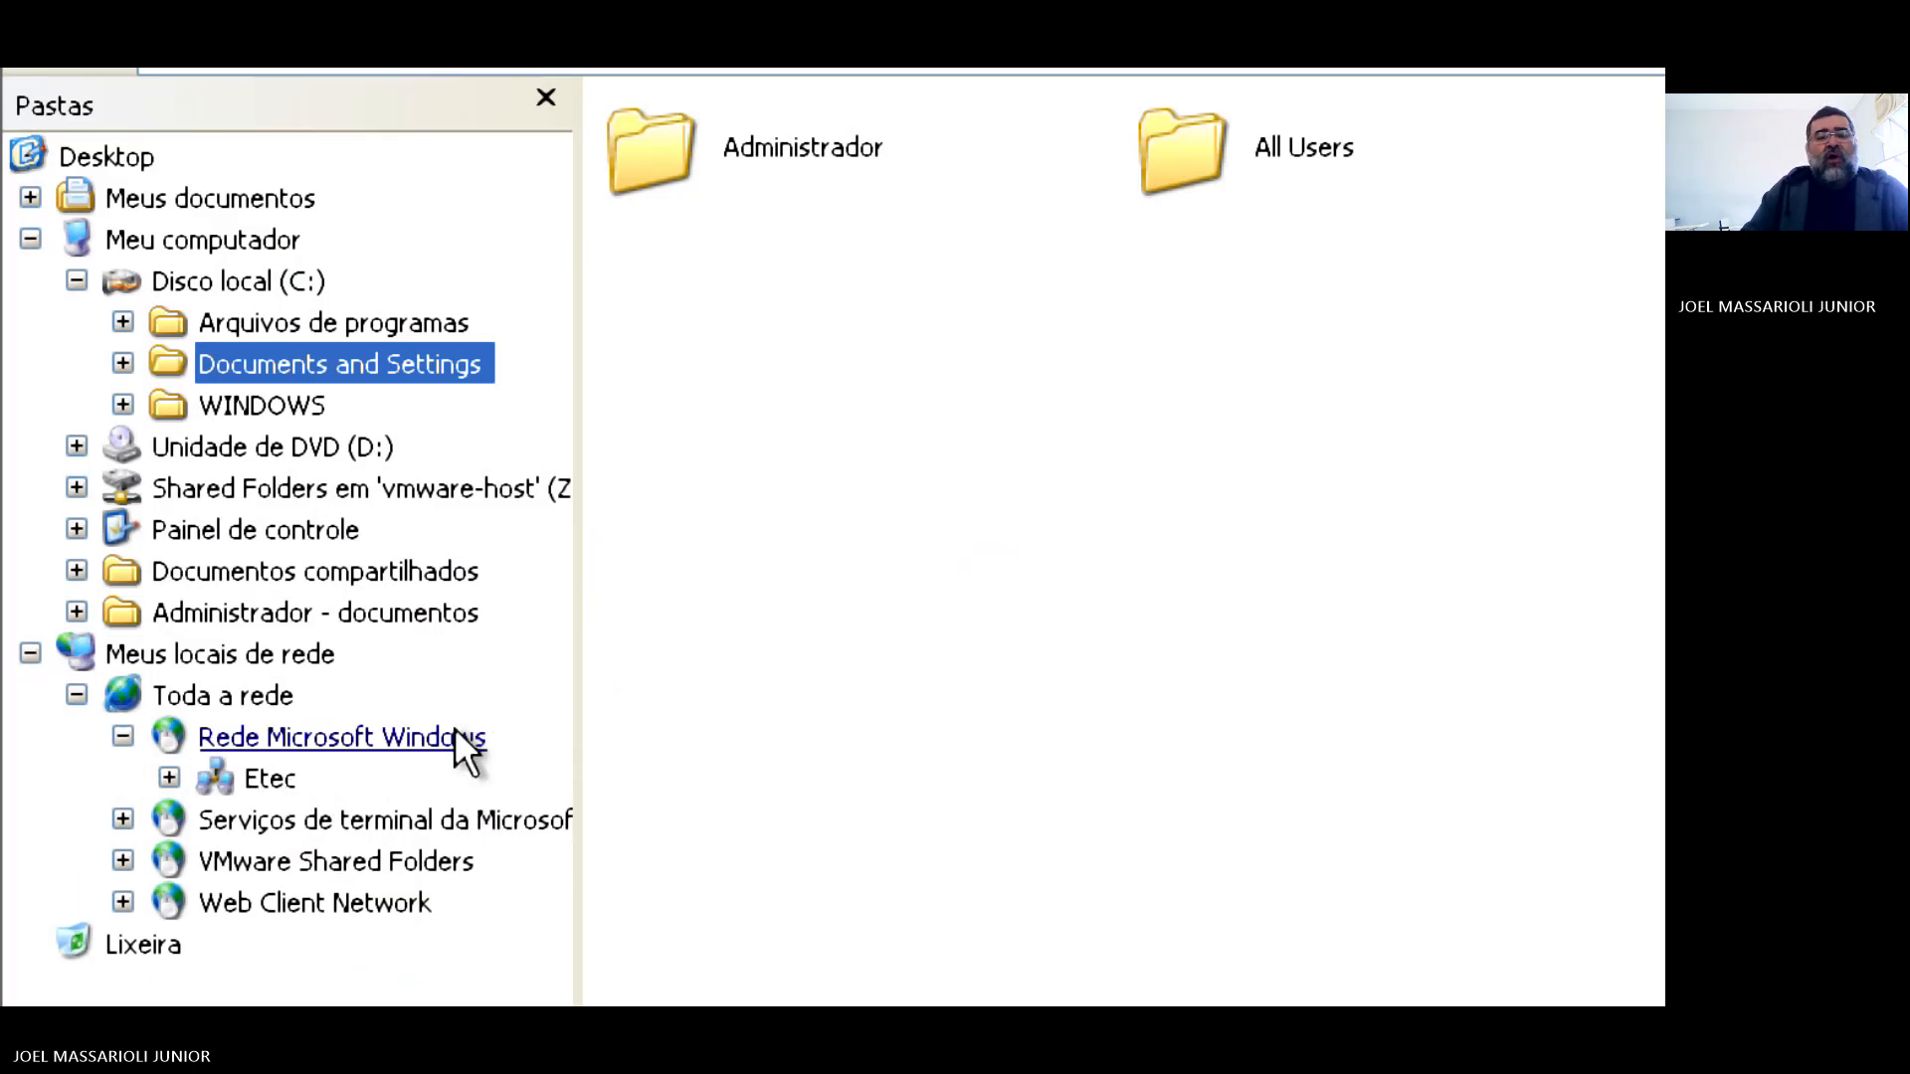
click(169, 778)
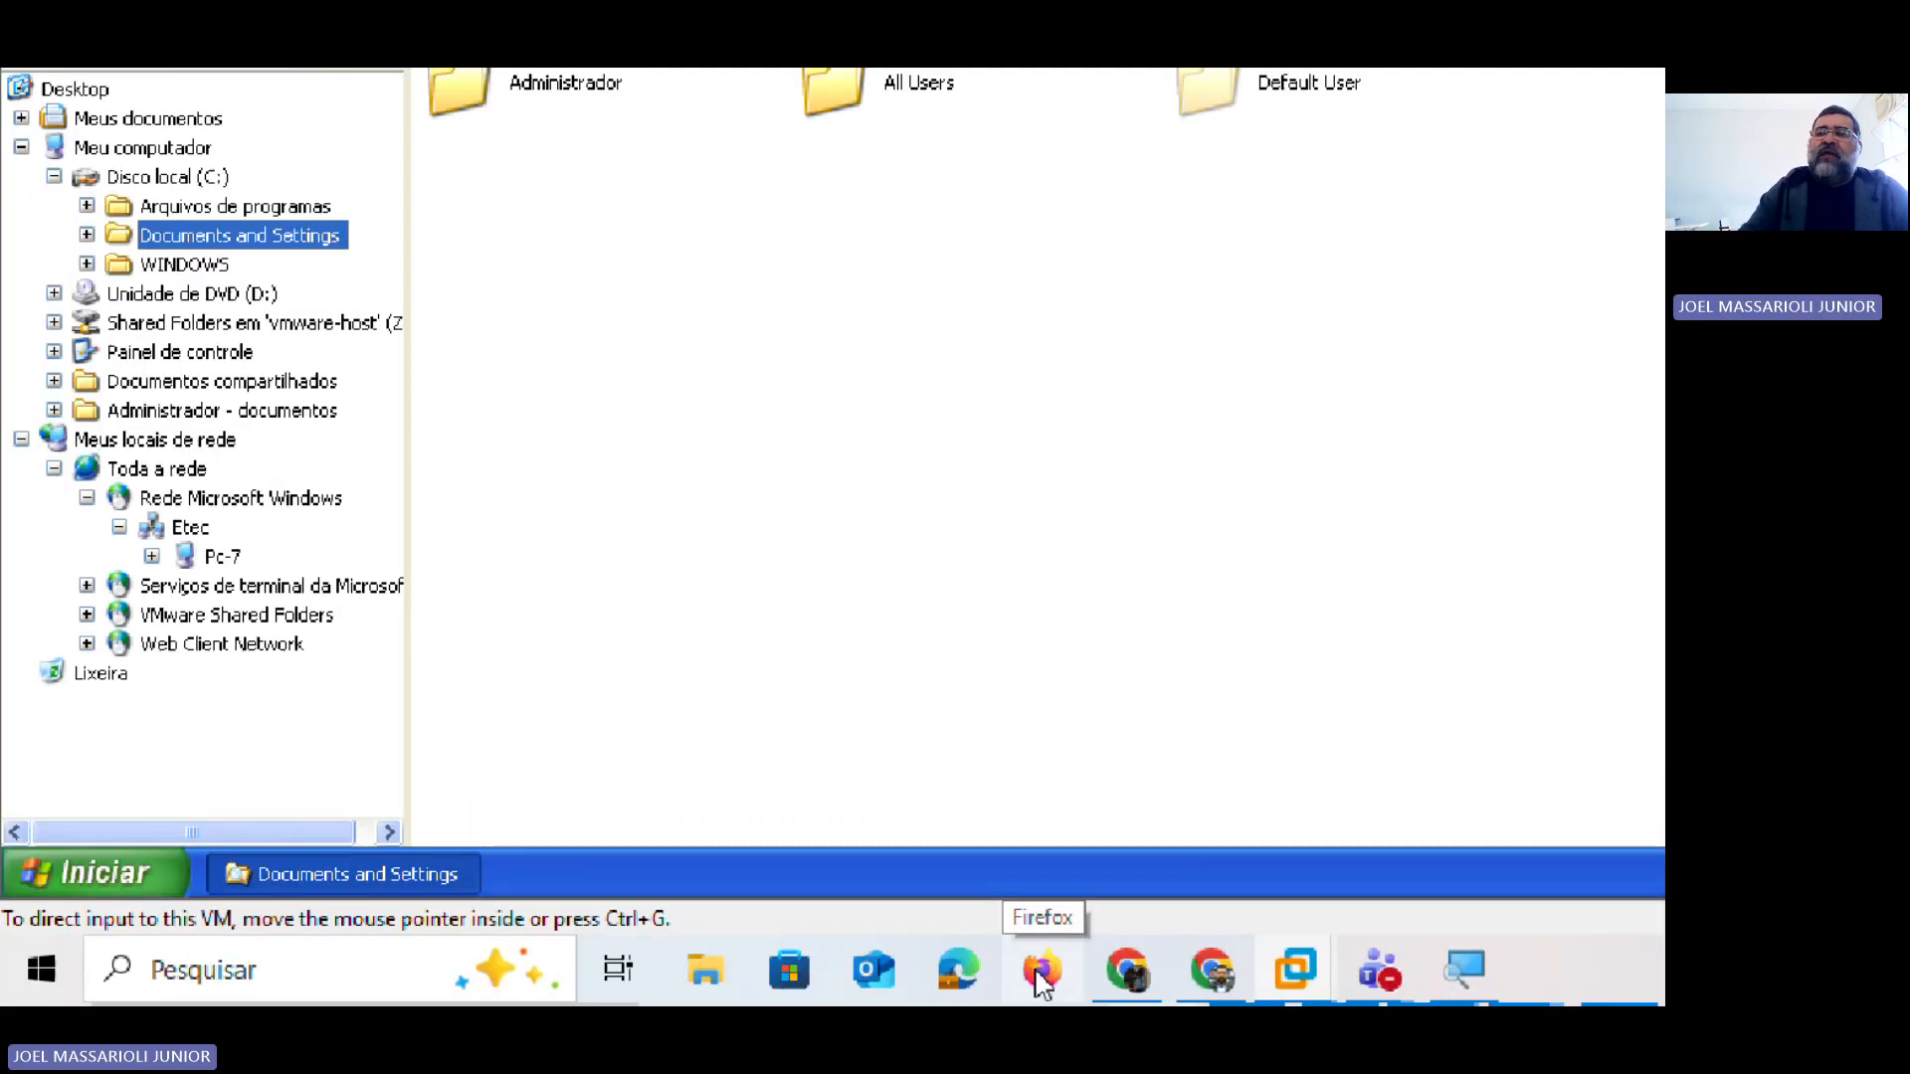
click(1651, 196)
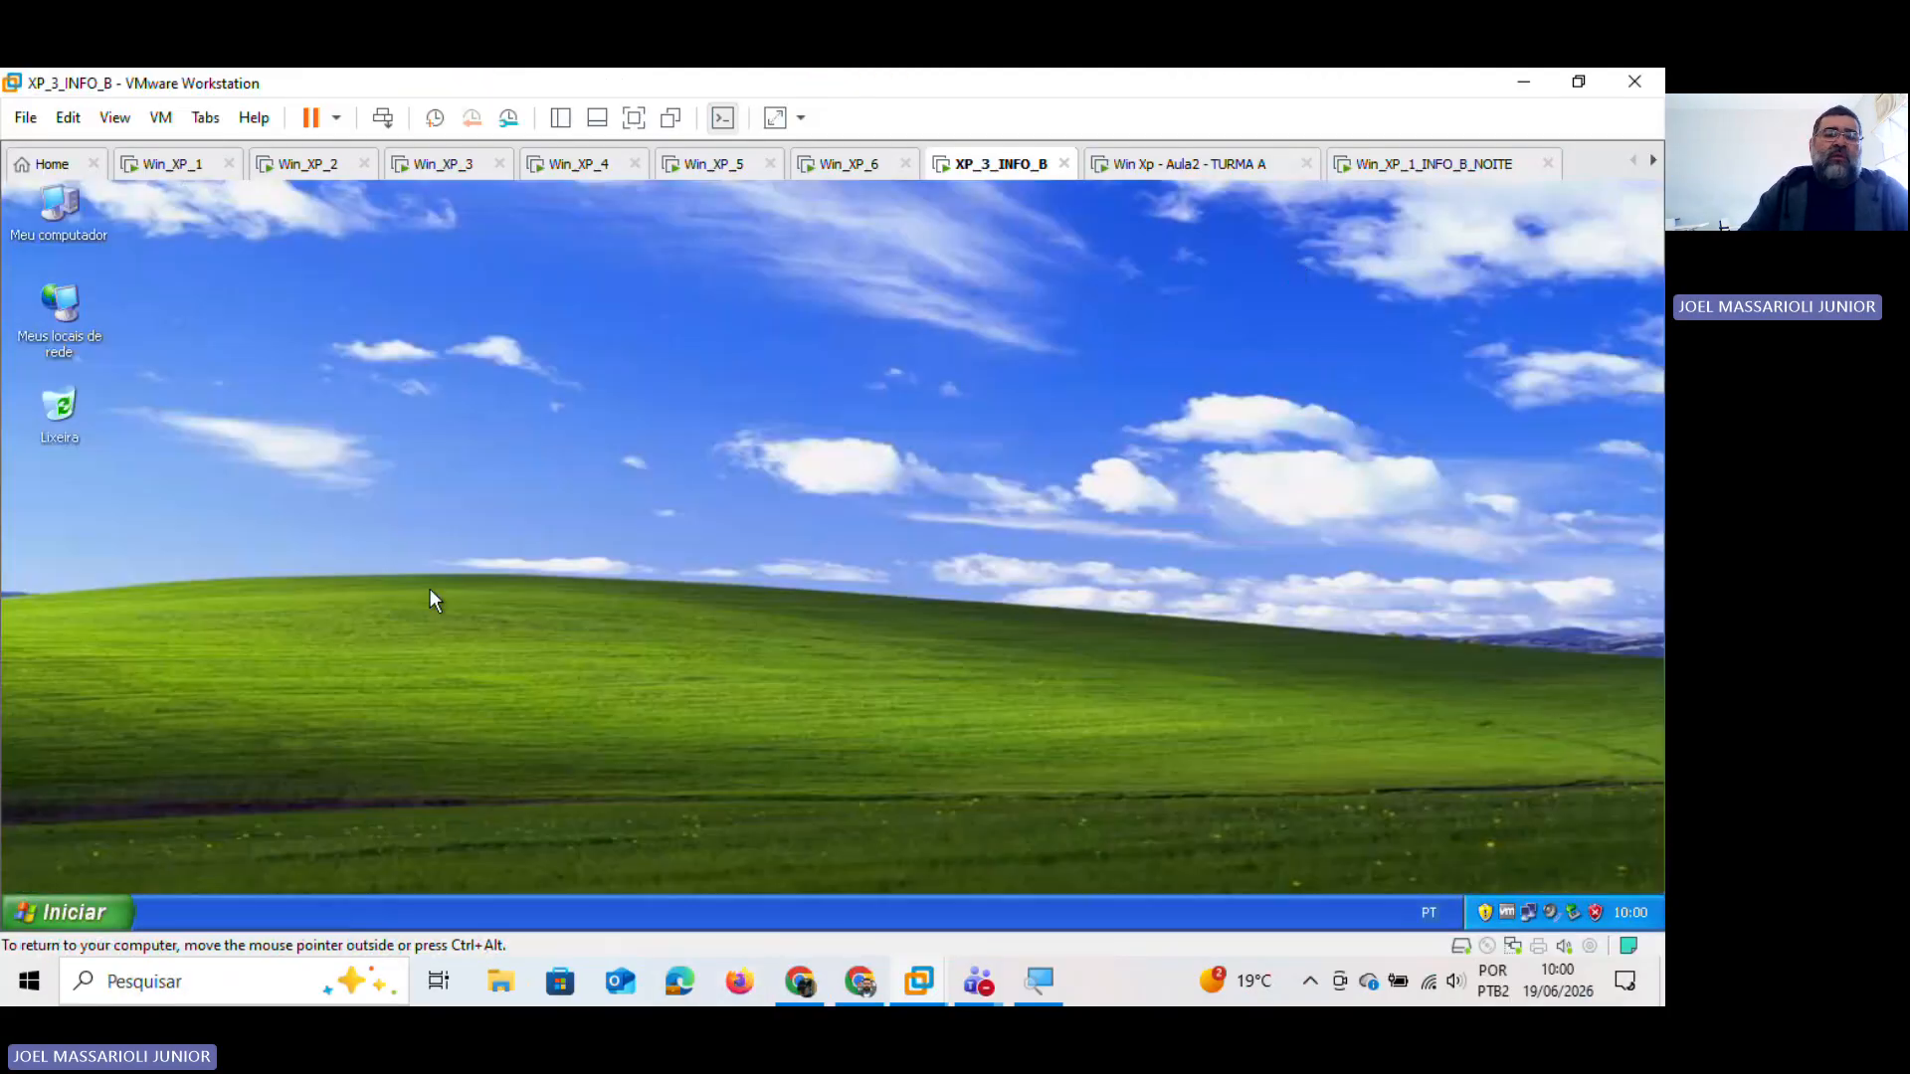
Step: Shut down Windows in the XP_3_INFO_B virtual machine
click(38, 905)
click(330, 863)
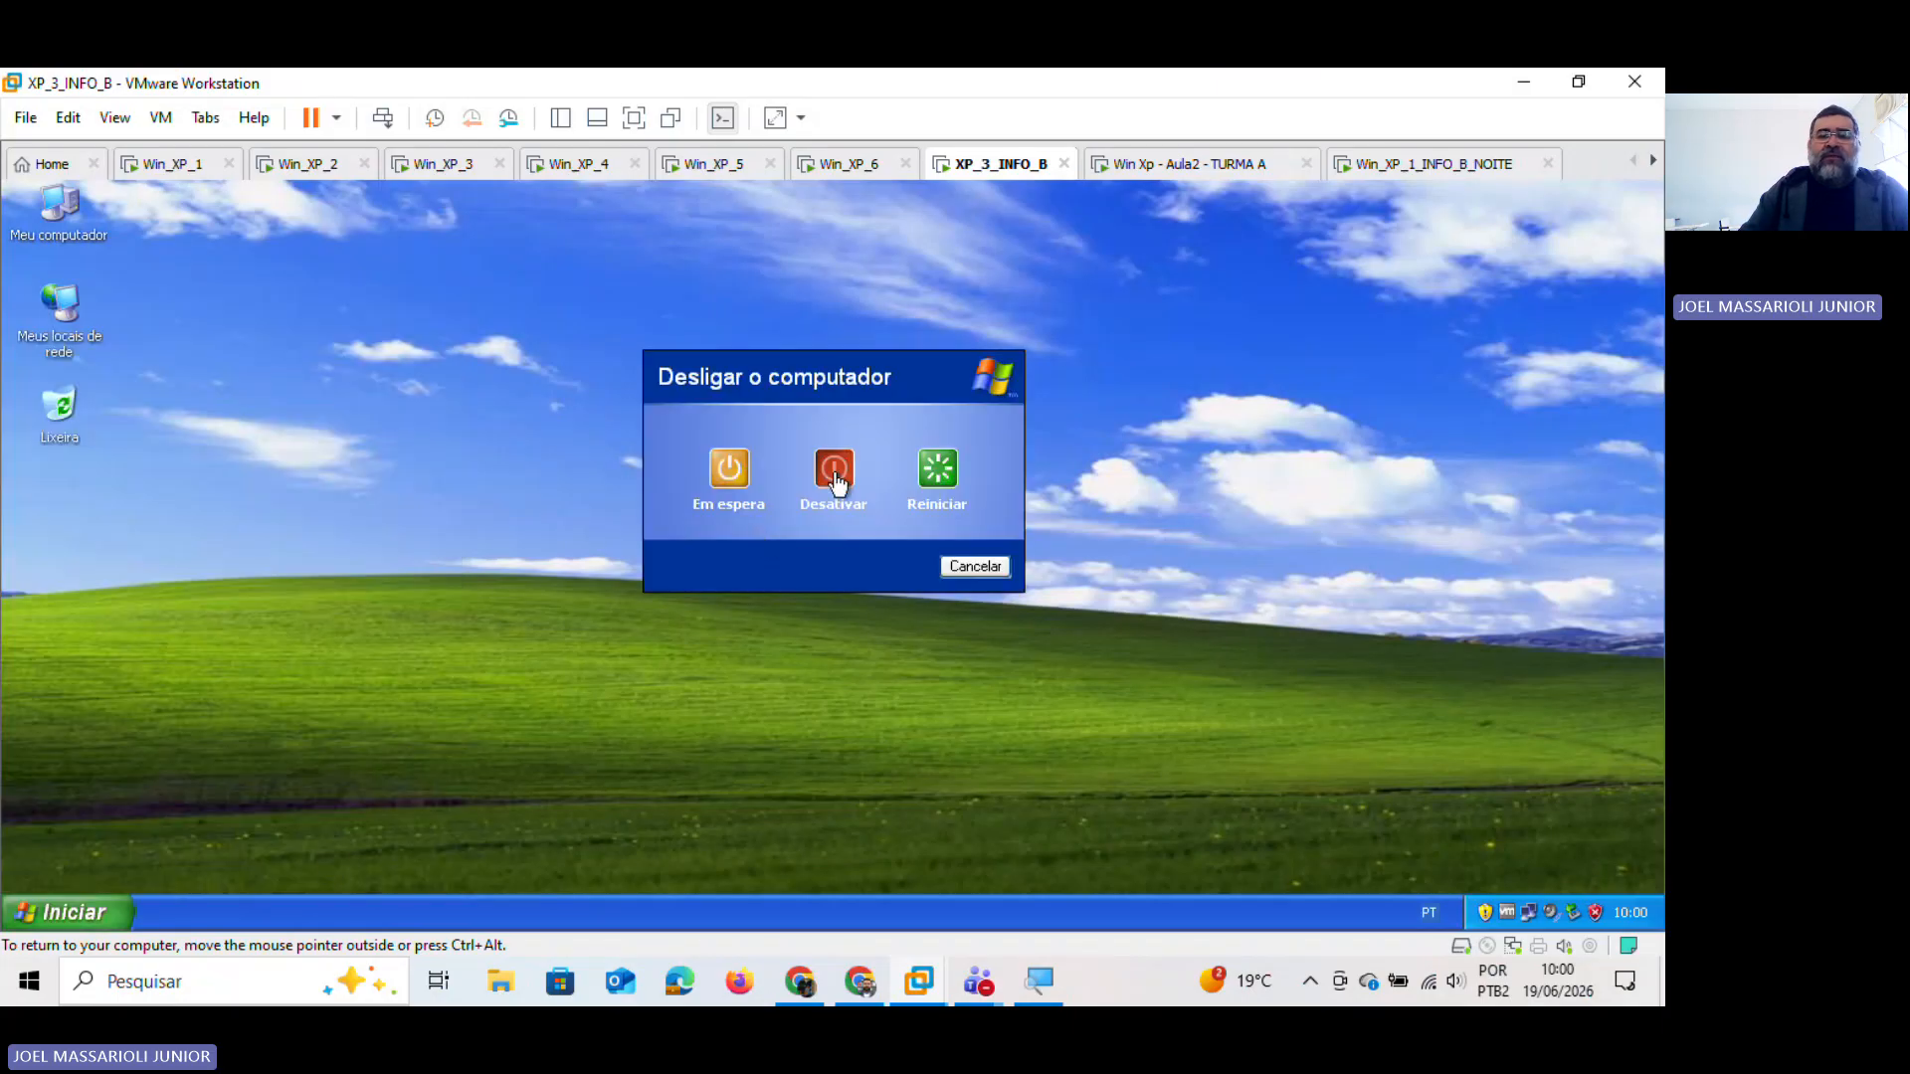
click(833, 478)
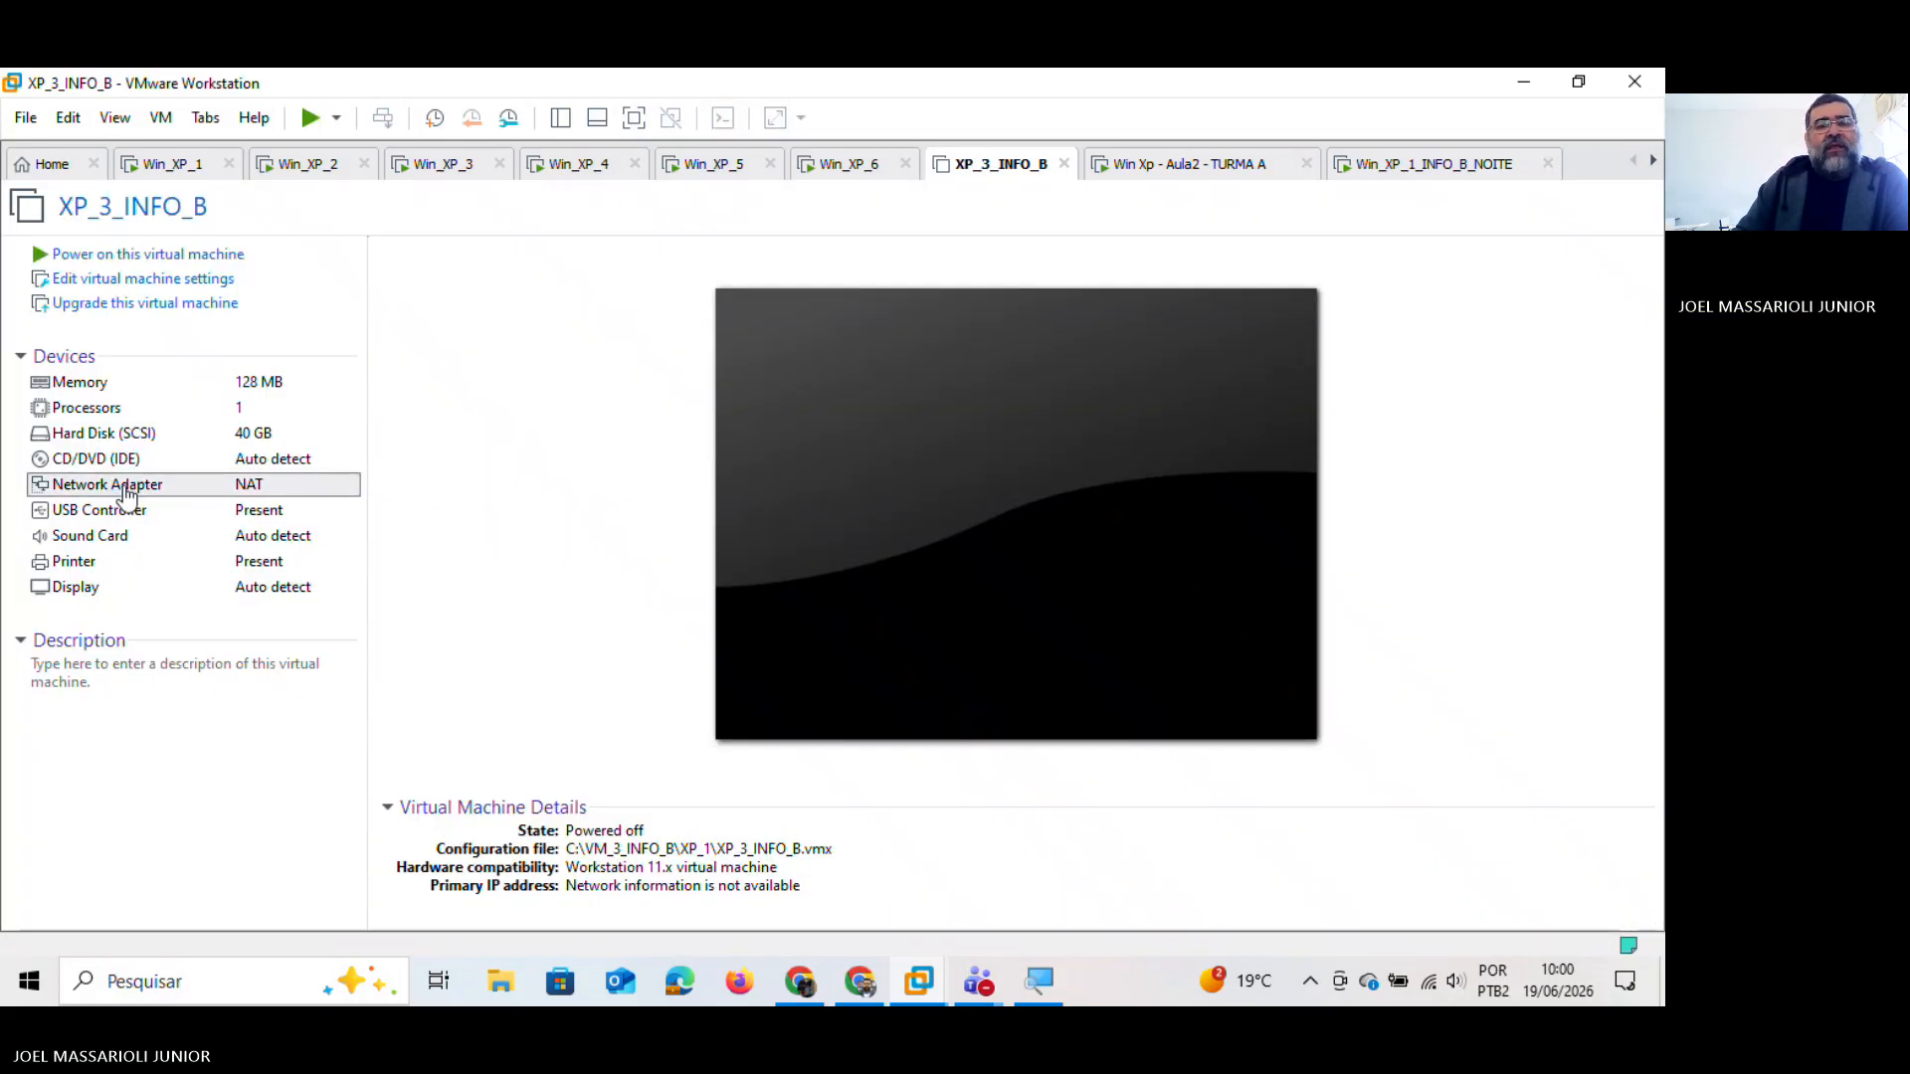
Step: Set XP_3_INFO_B's network adapter to Host-only and power the virtual machine on, accepting the device connection prompt
click(125, 487)
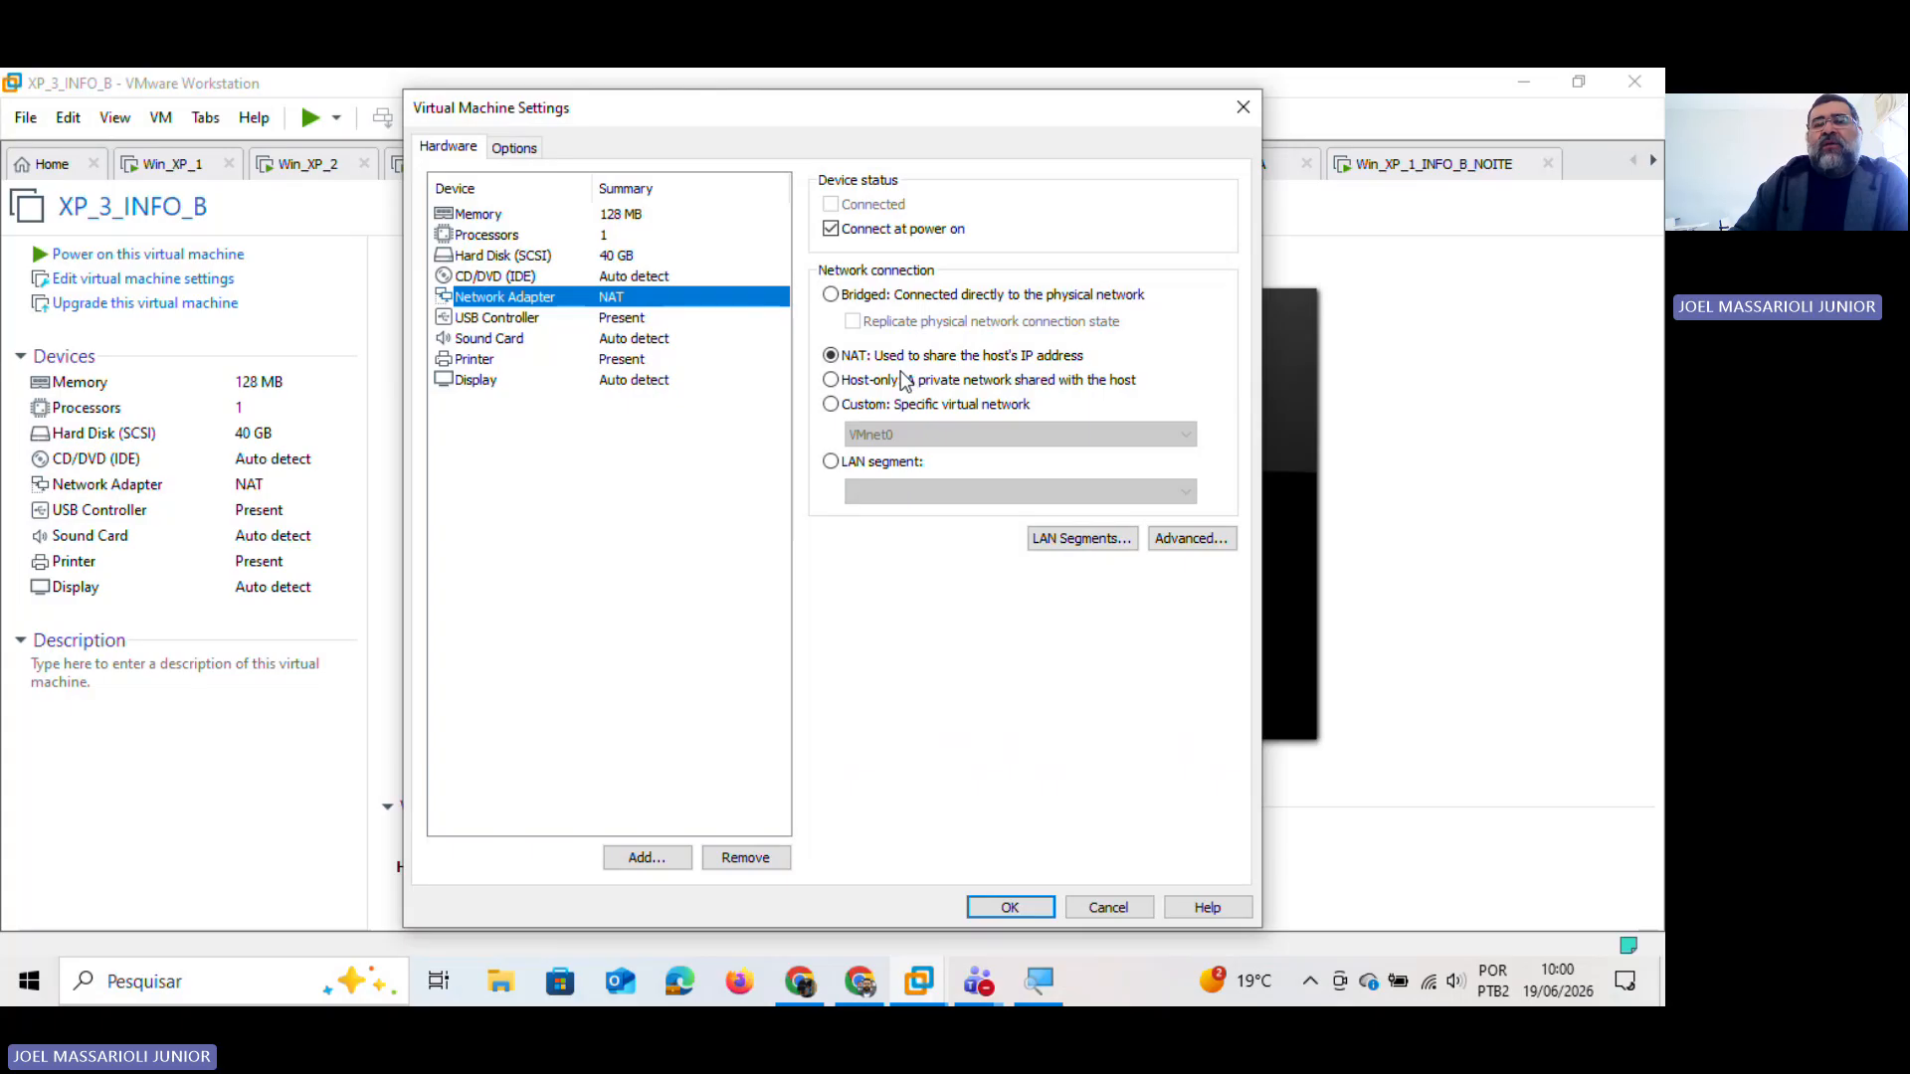
click(831, 381)
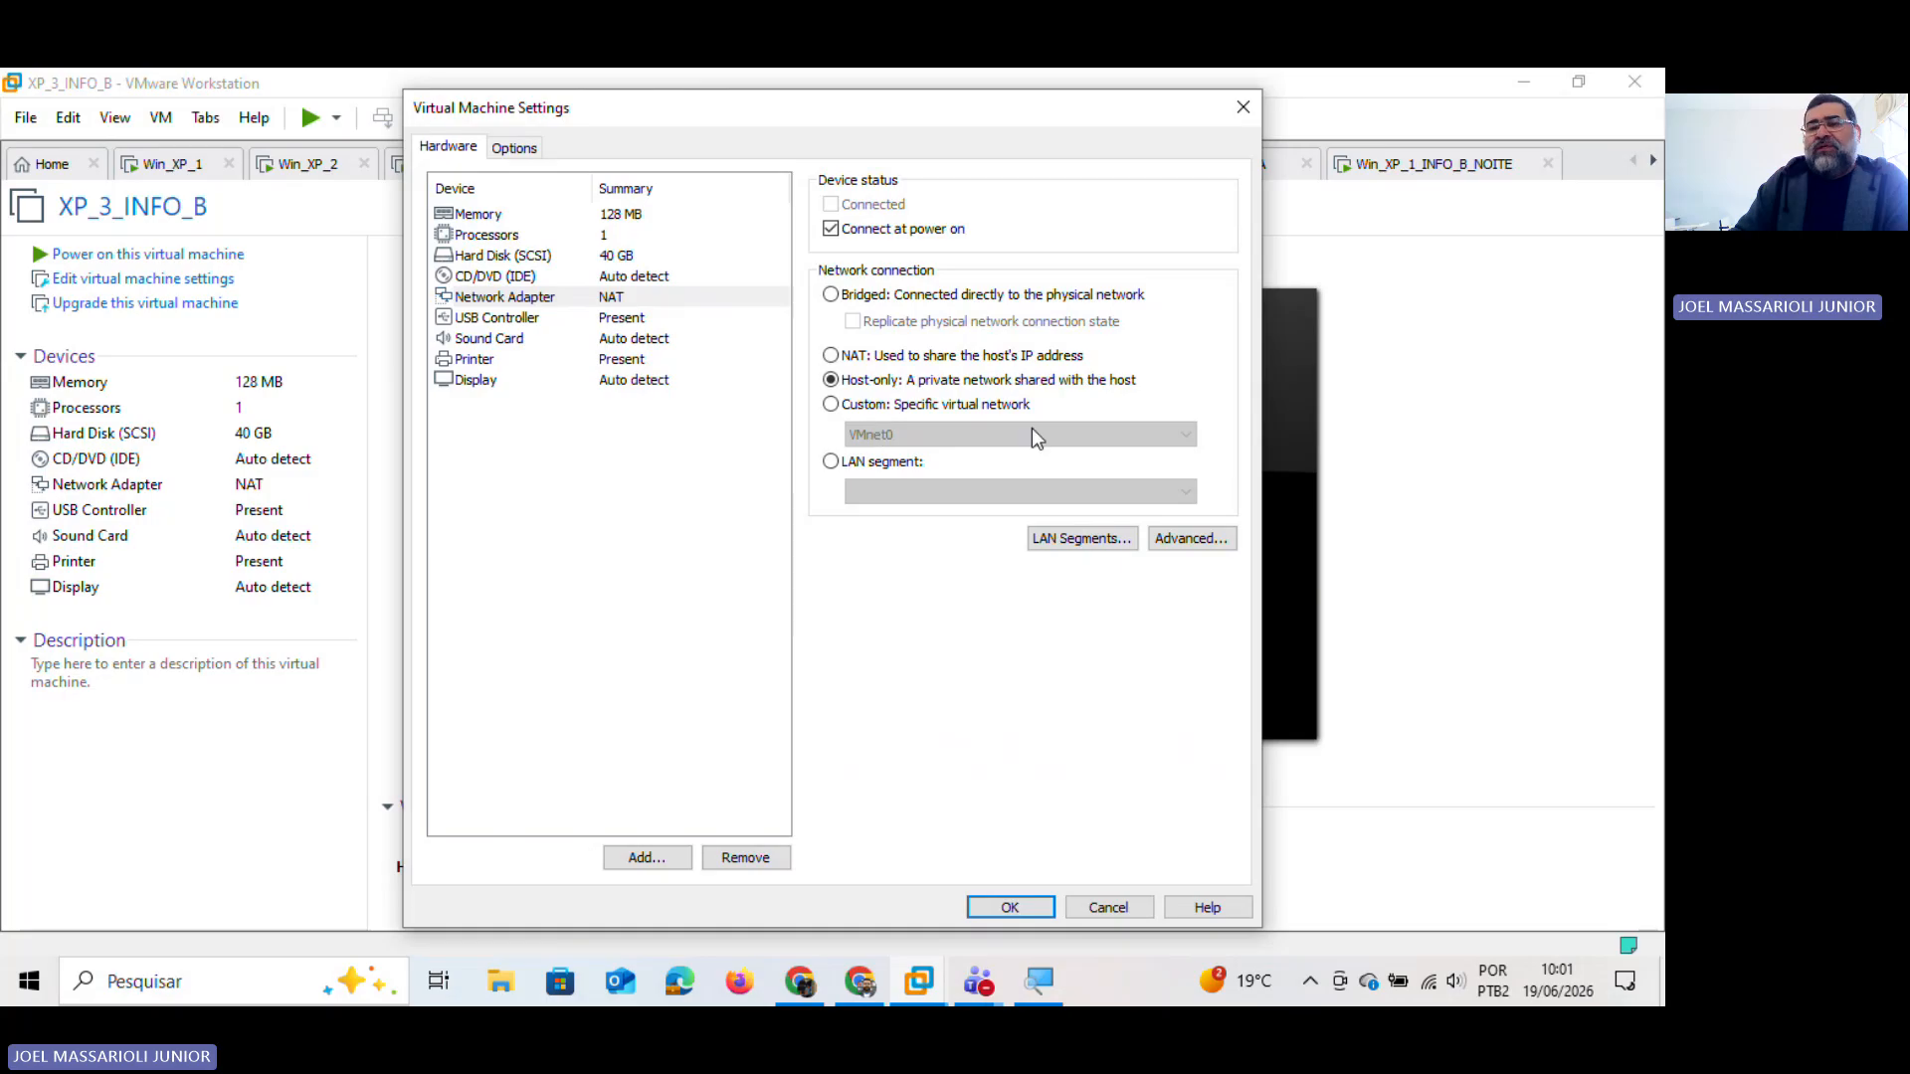
click(1008, 908)
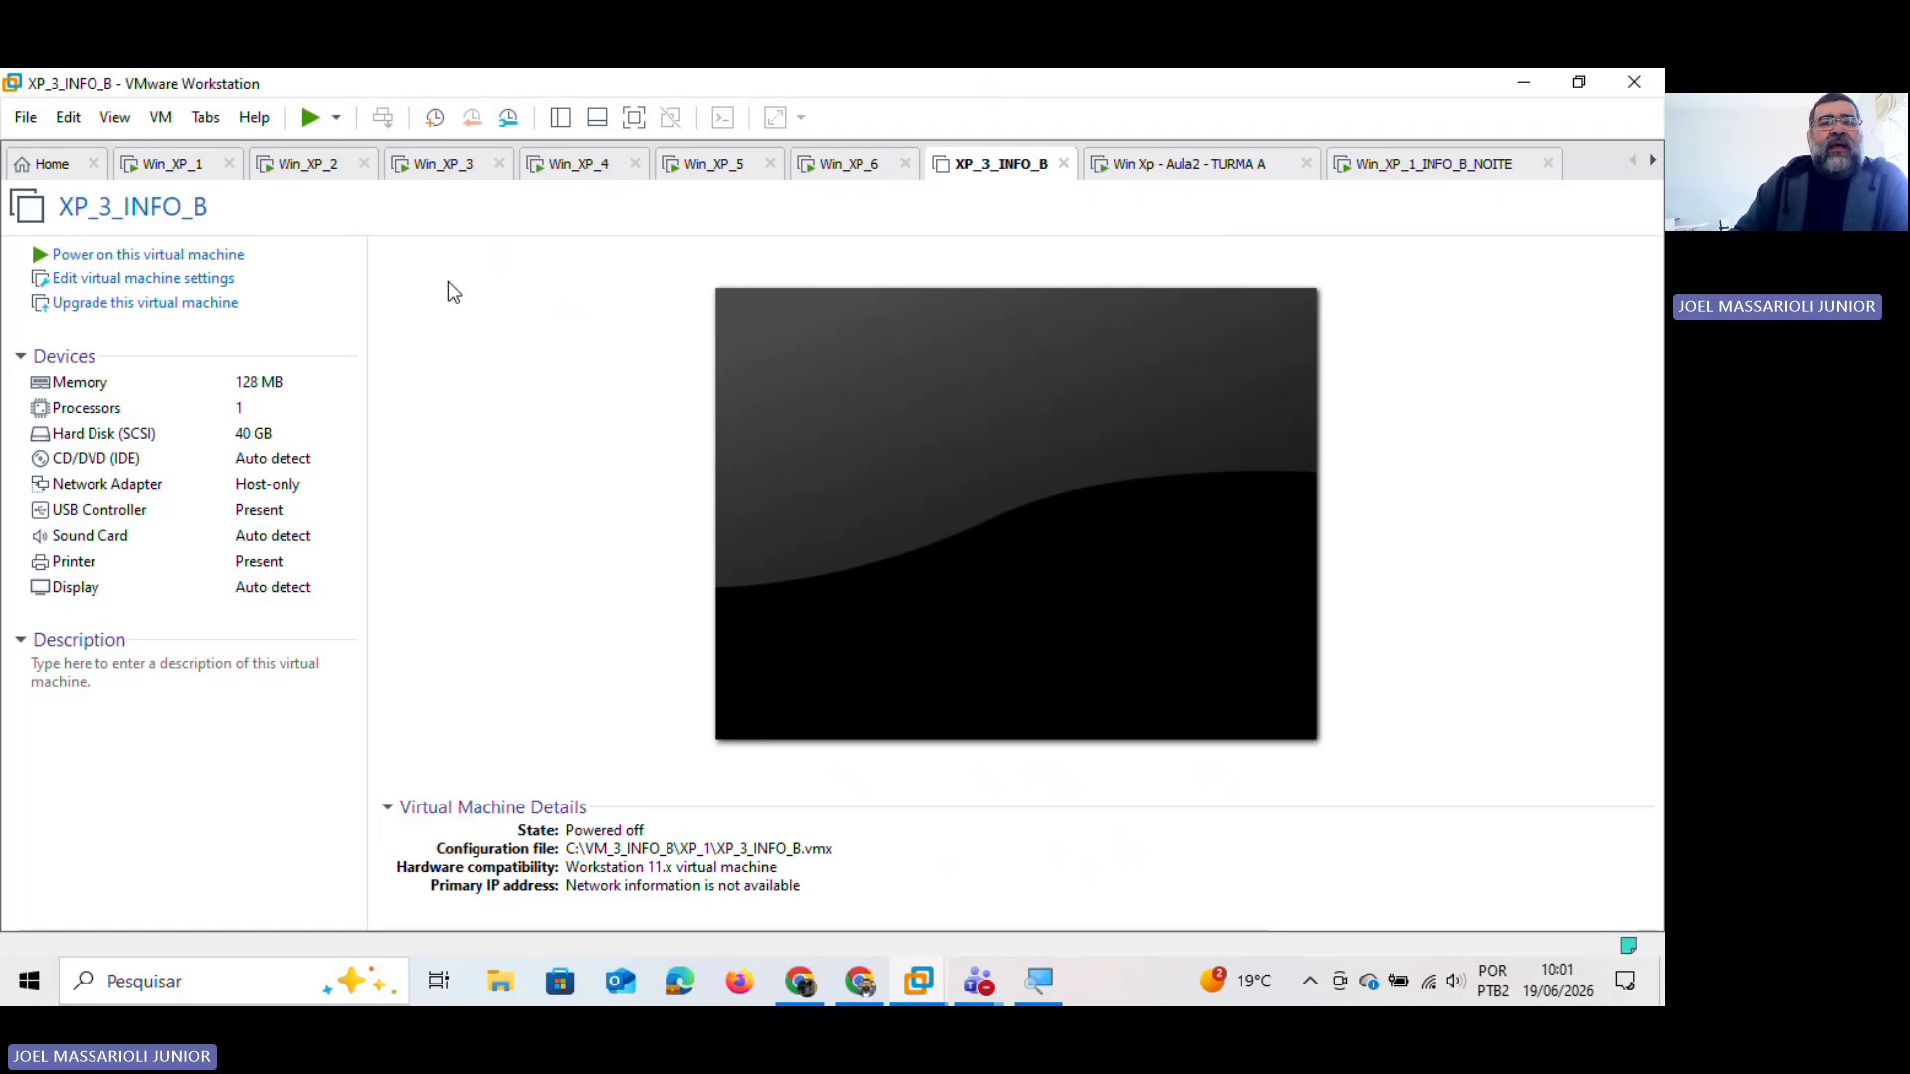
click(309, 119)
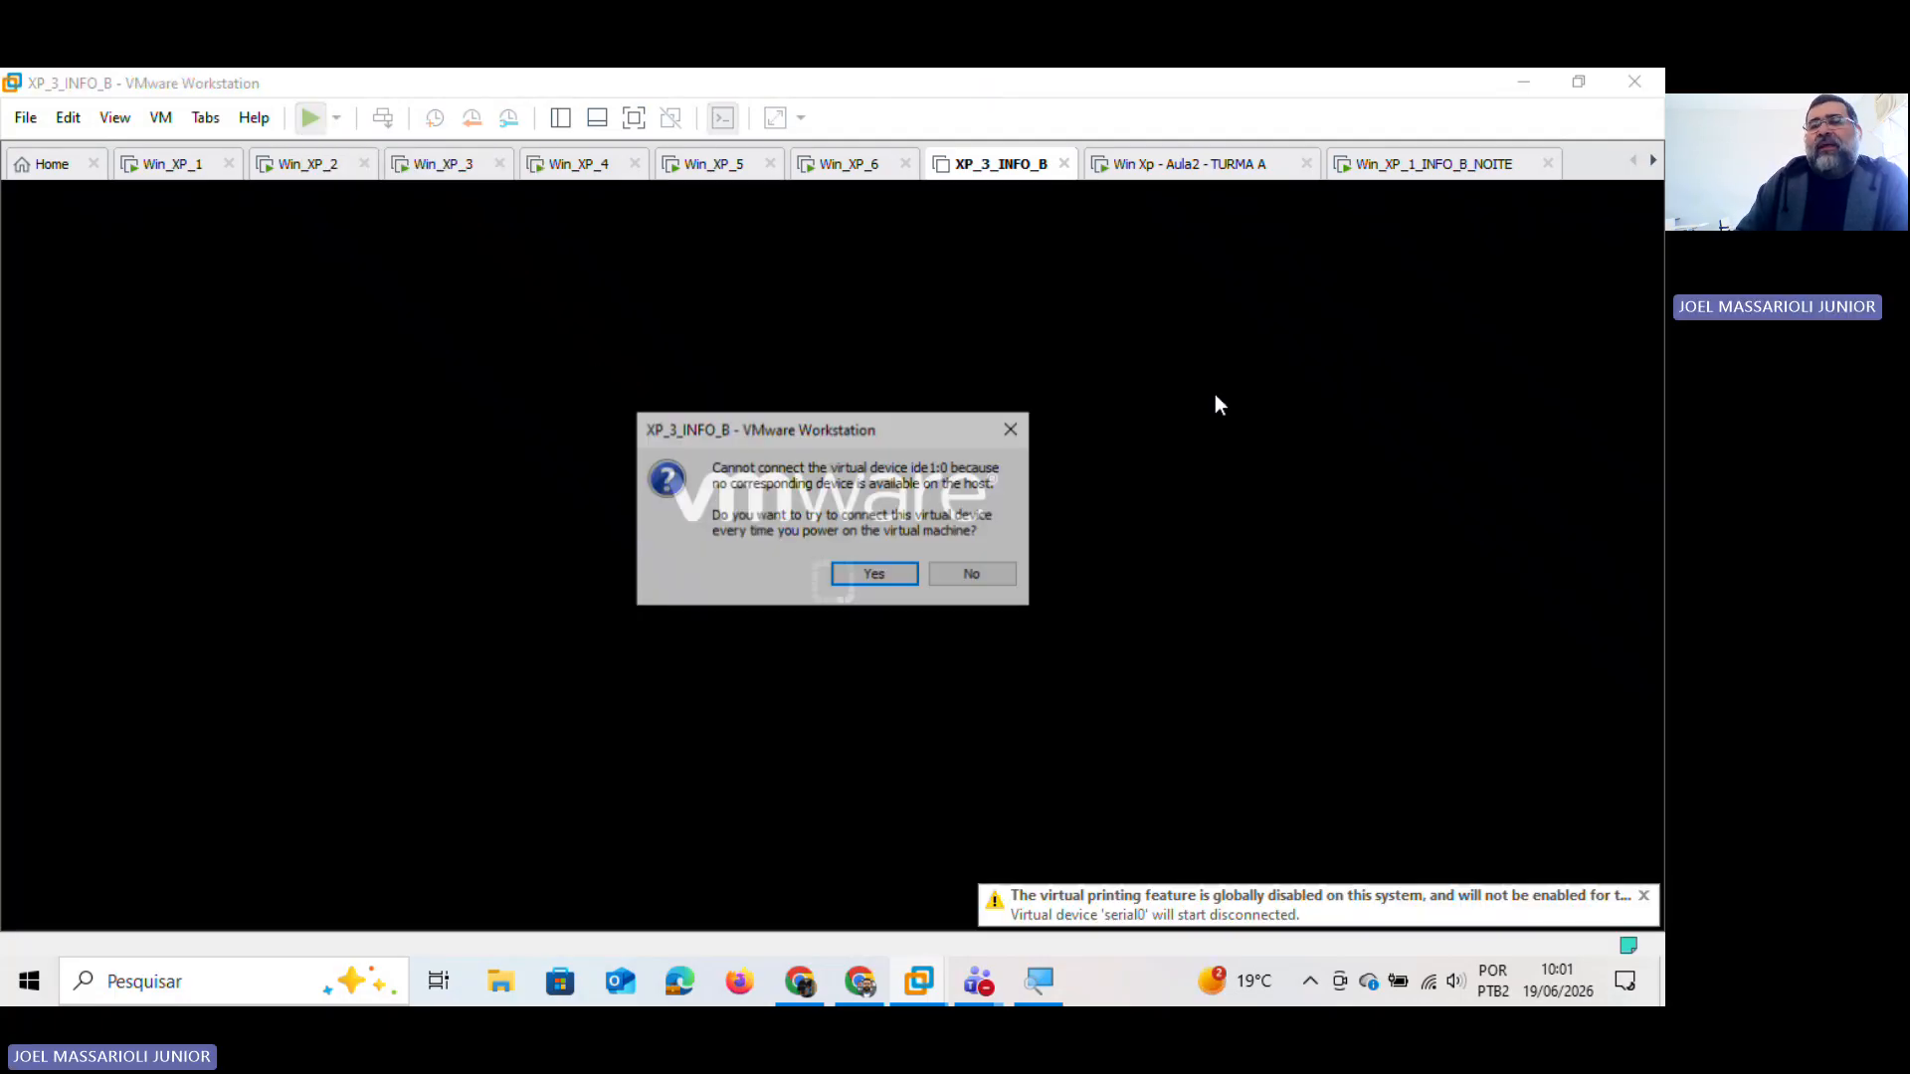
click(892, 583)
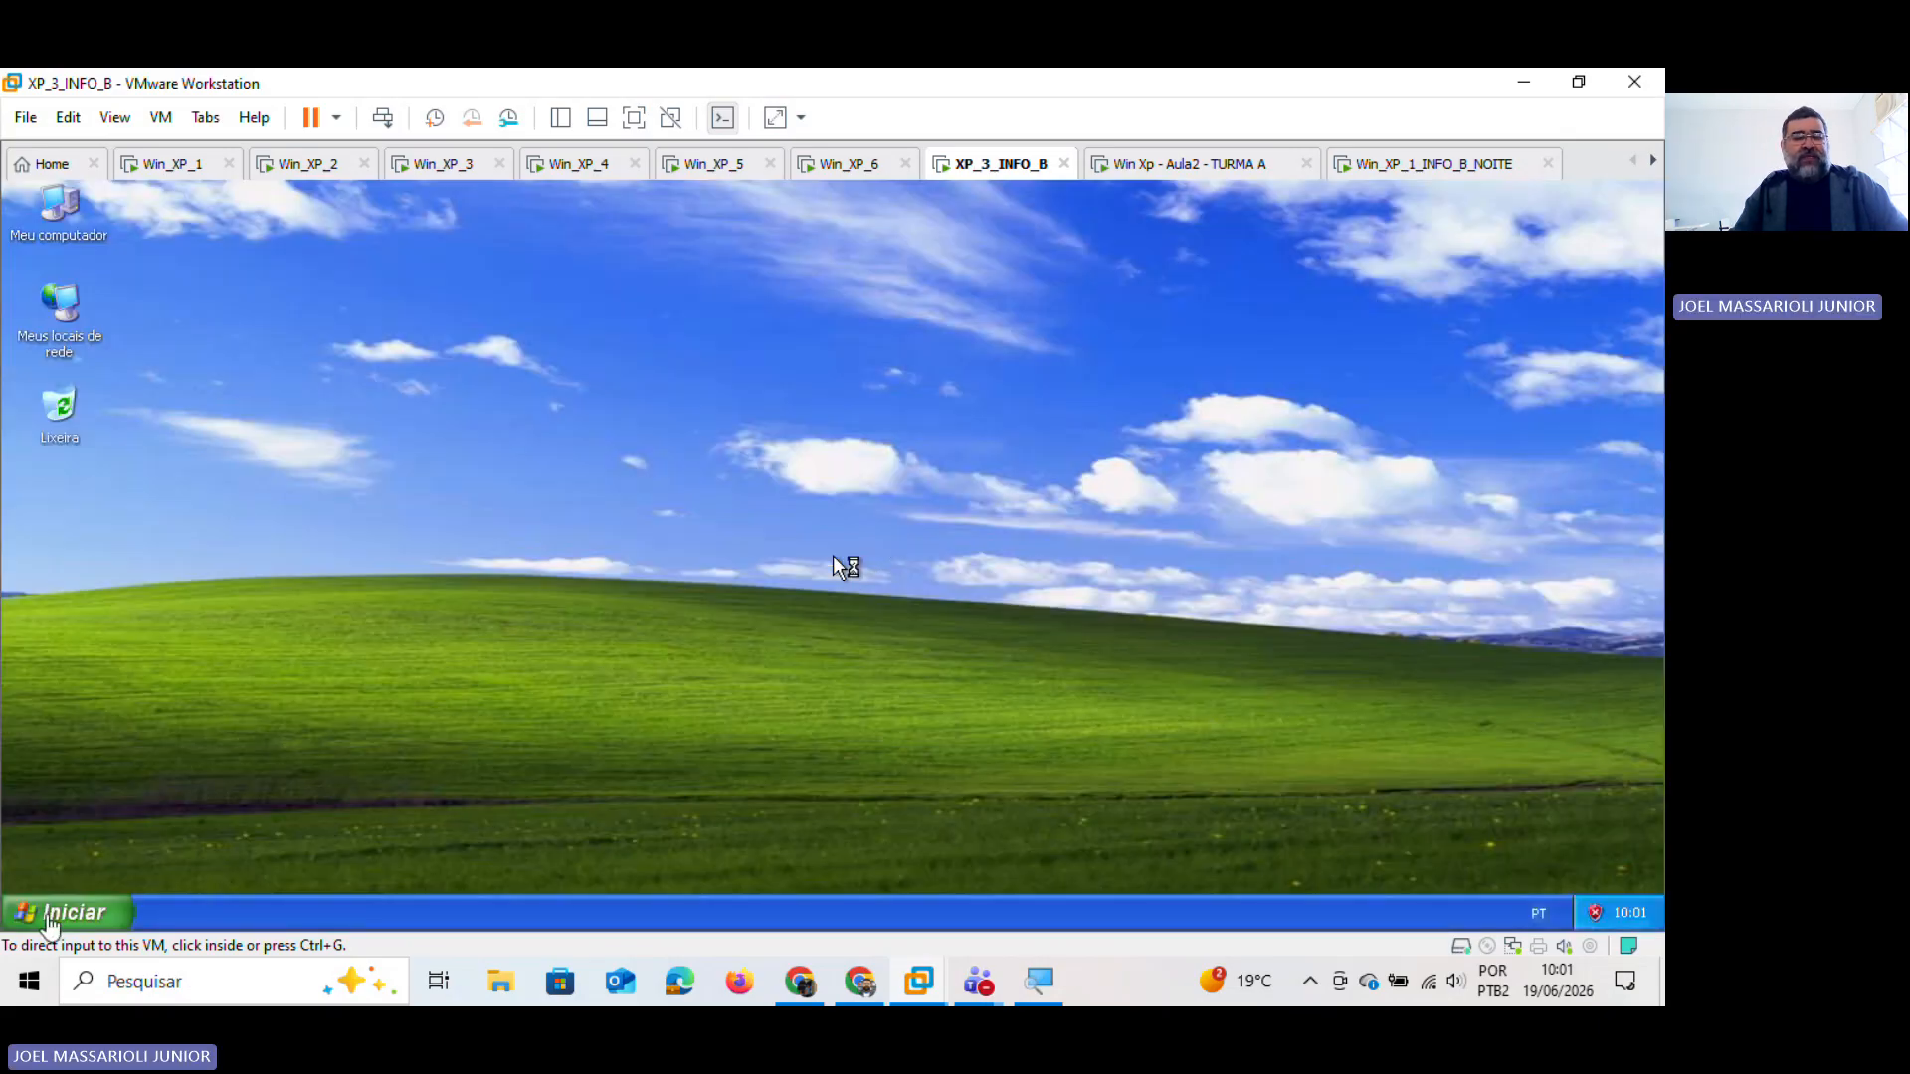
Step: Open Explorer in XP_3_INFO_B and expand Rede Microsoft Windows to examine the computers in the Etec workgroup
click(48, 921)
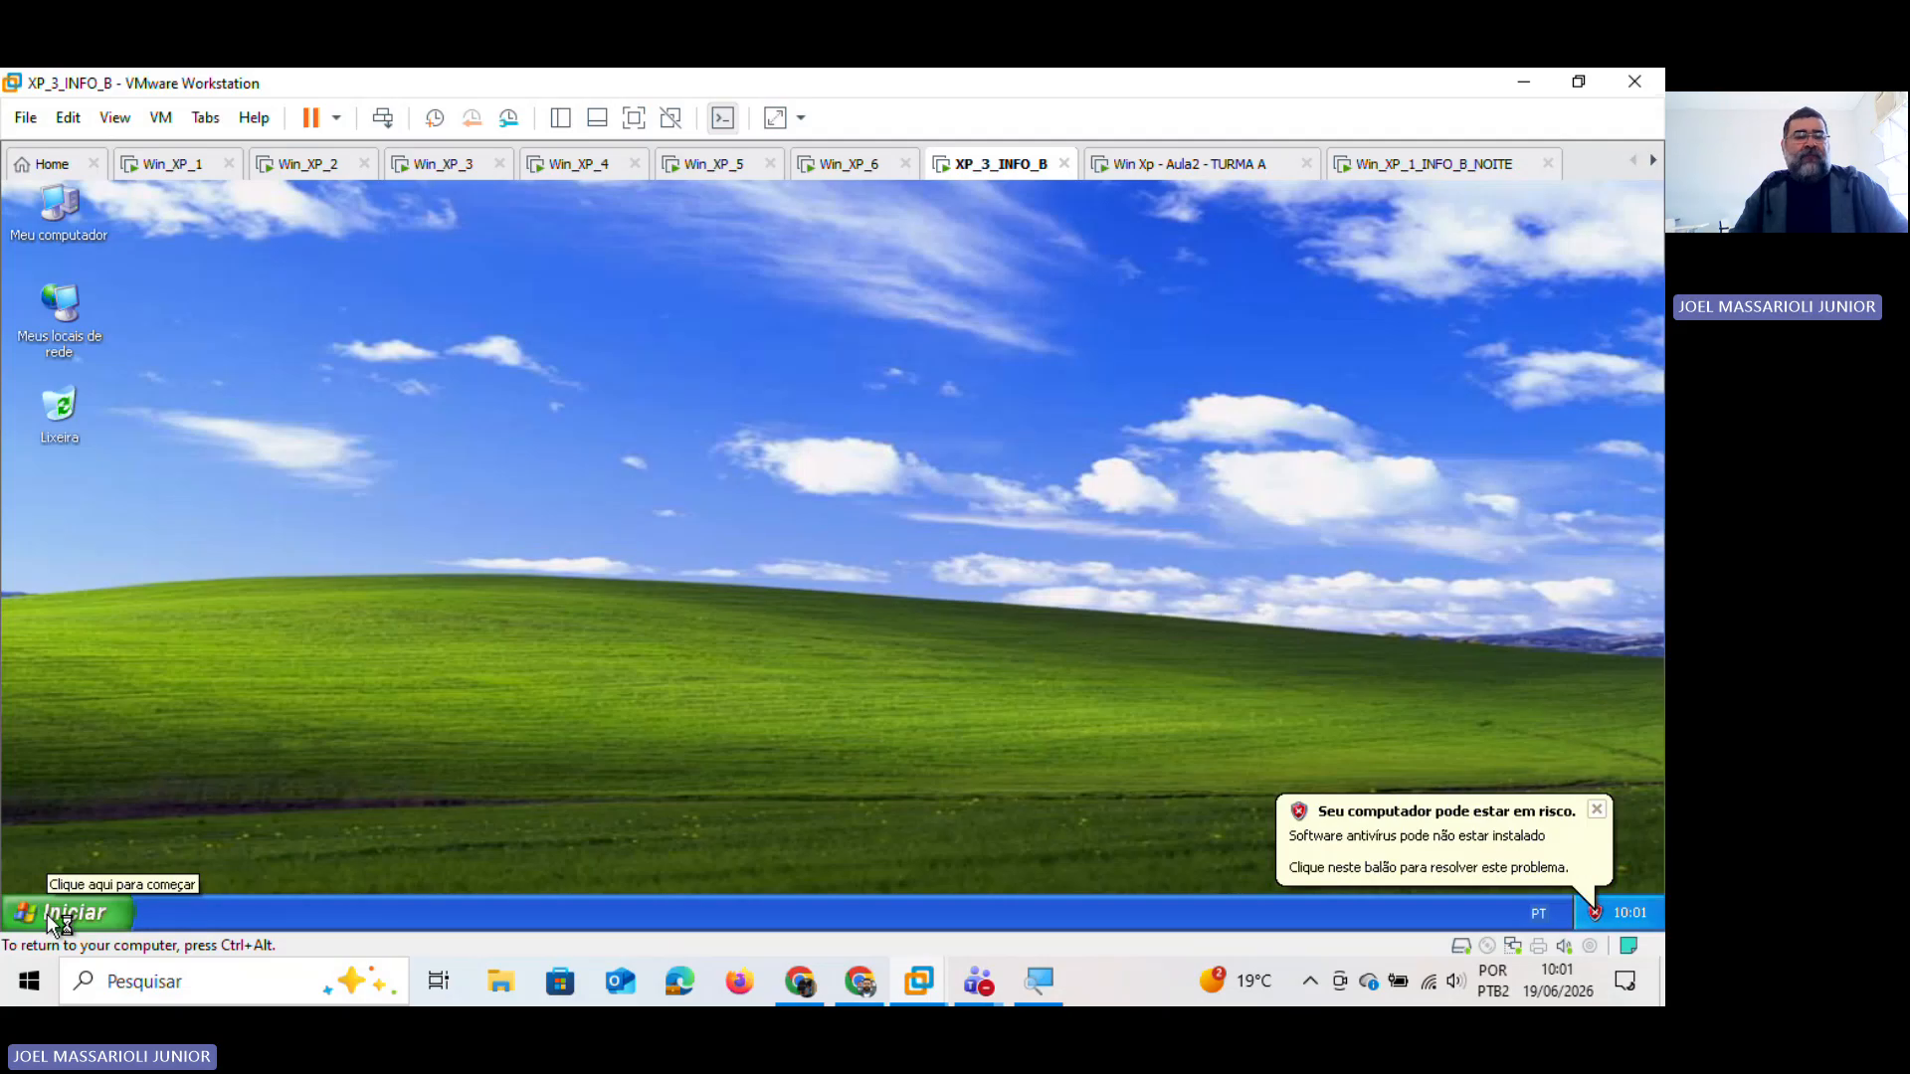
right_click(47, 915)
click(99, 807)
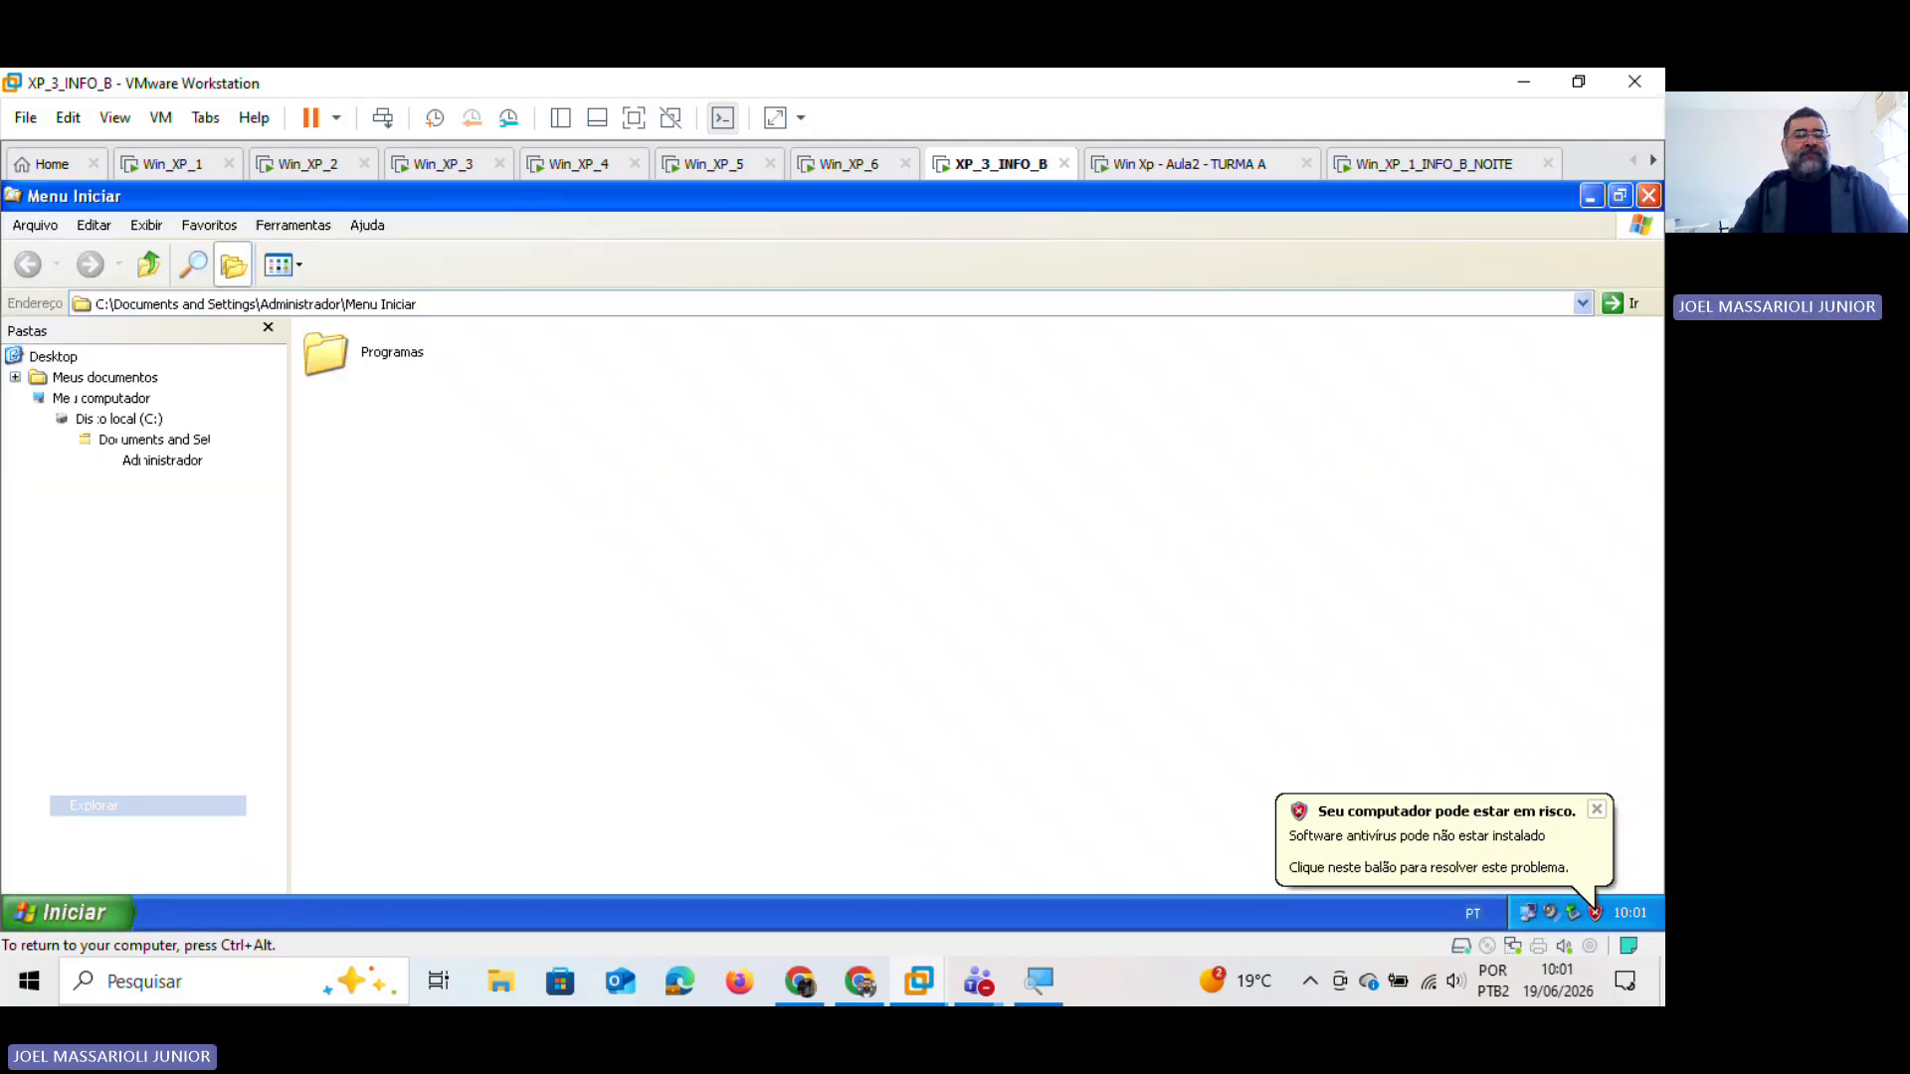
click(62, 459)
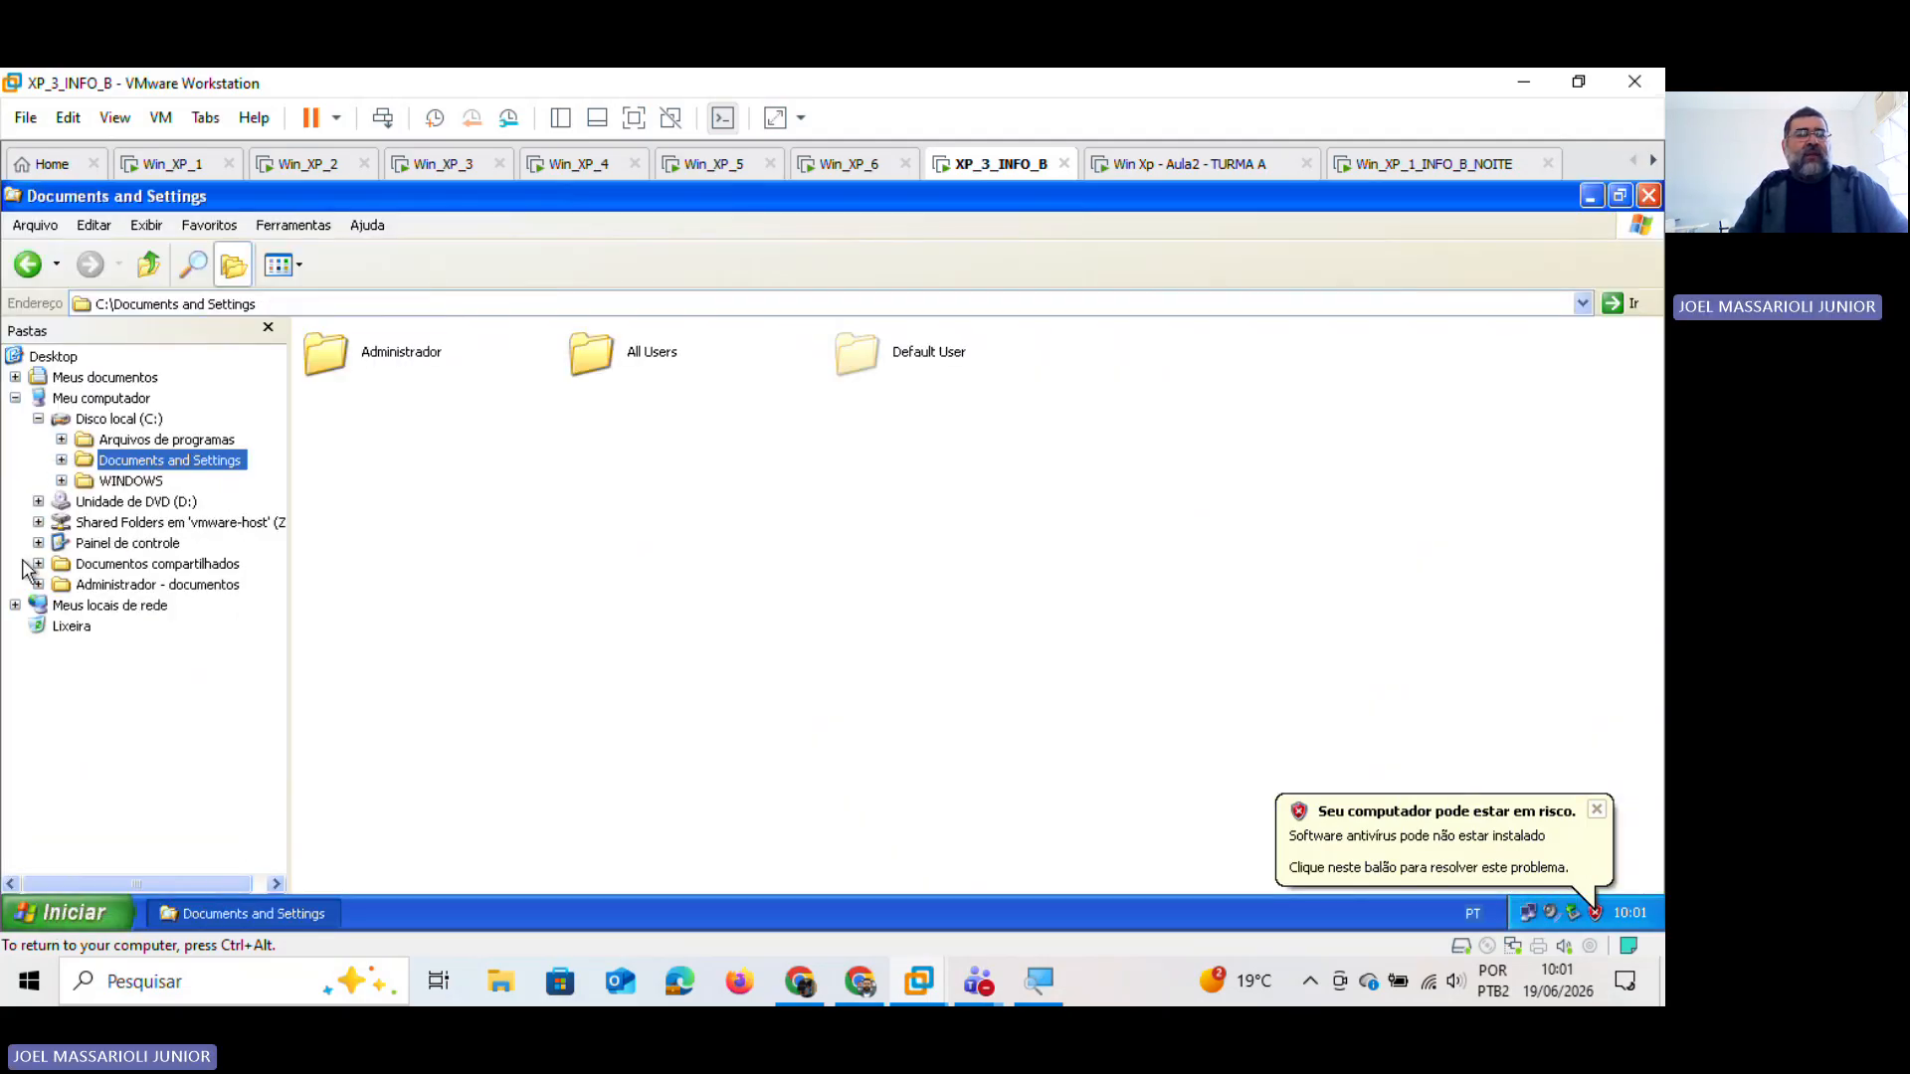
click(15, 605)
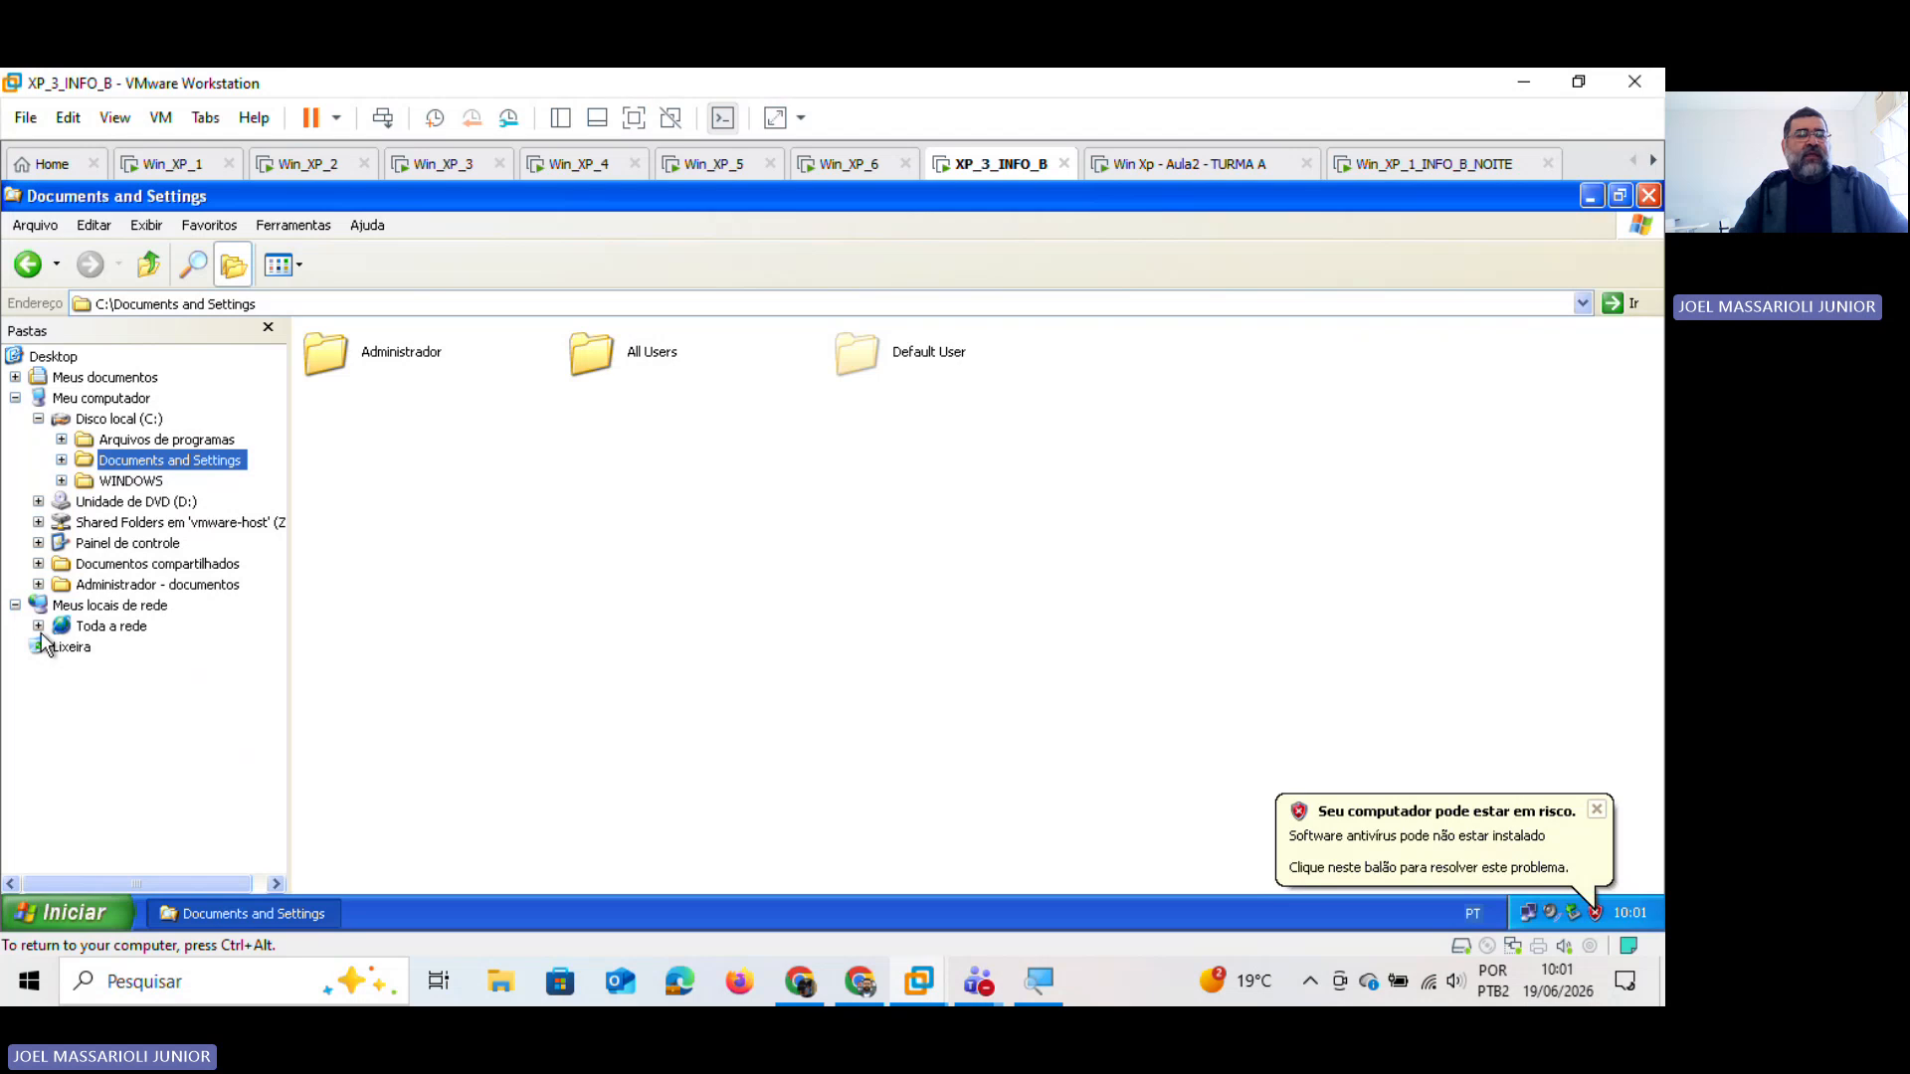
click(39, 627)
click(62, 647)
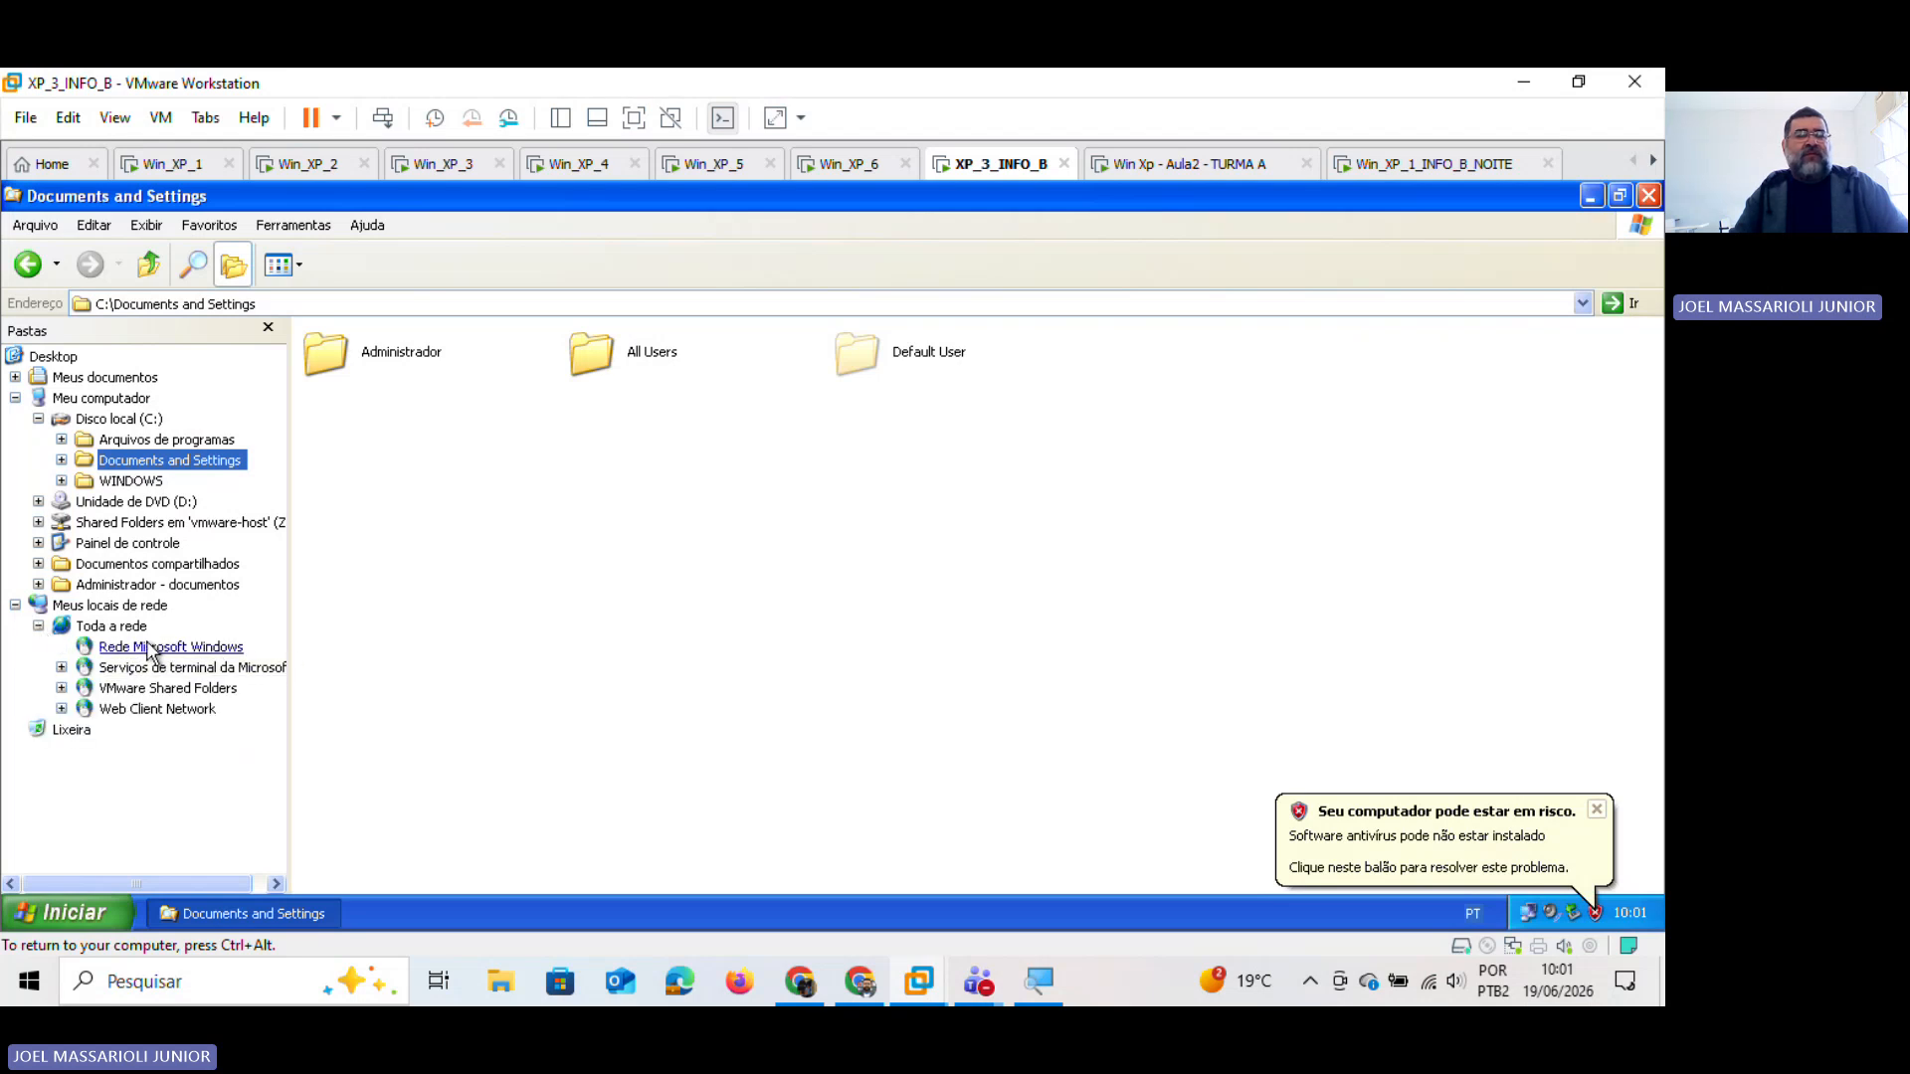
click(84, 669)
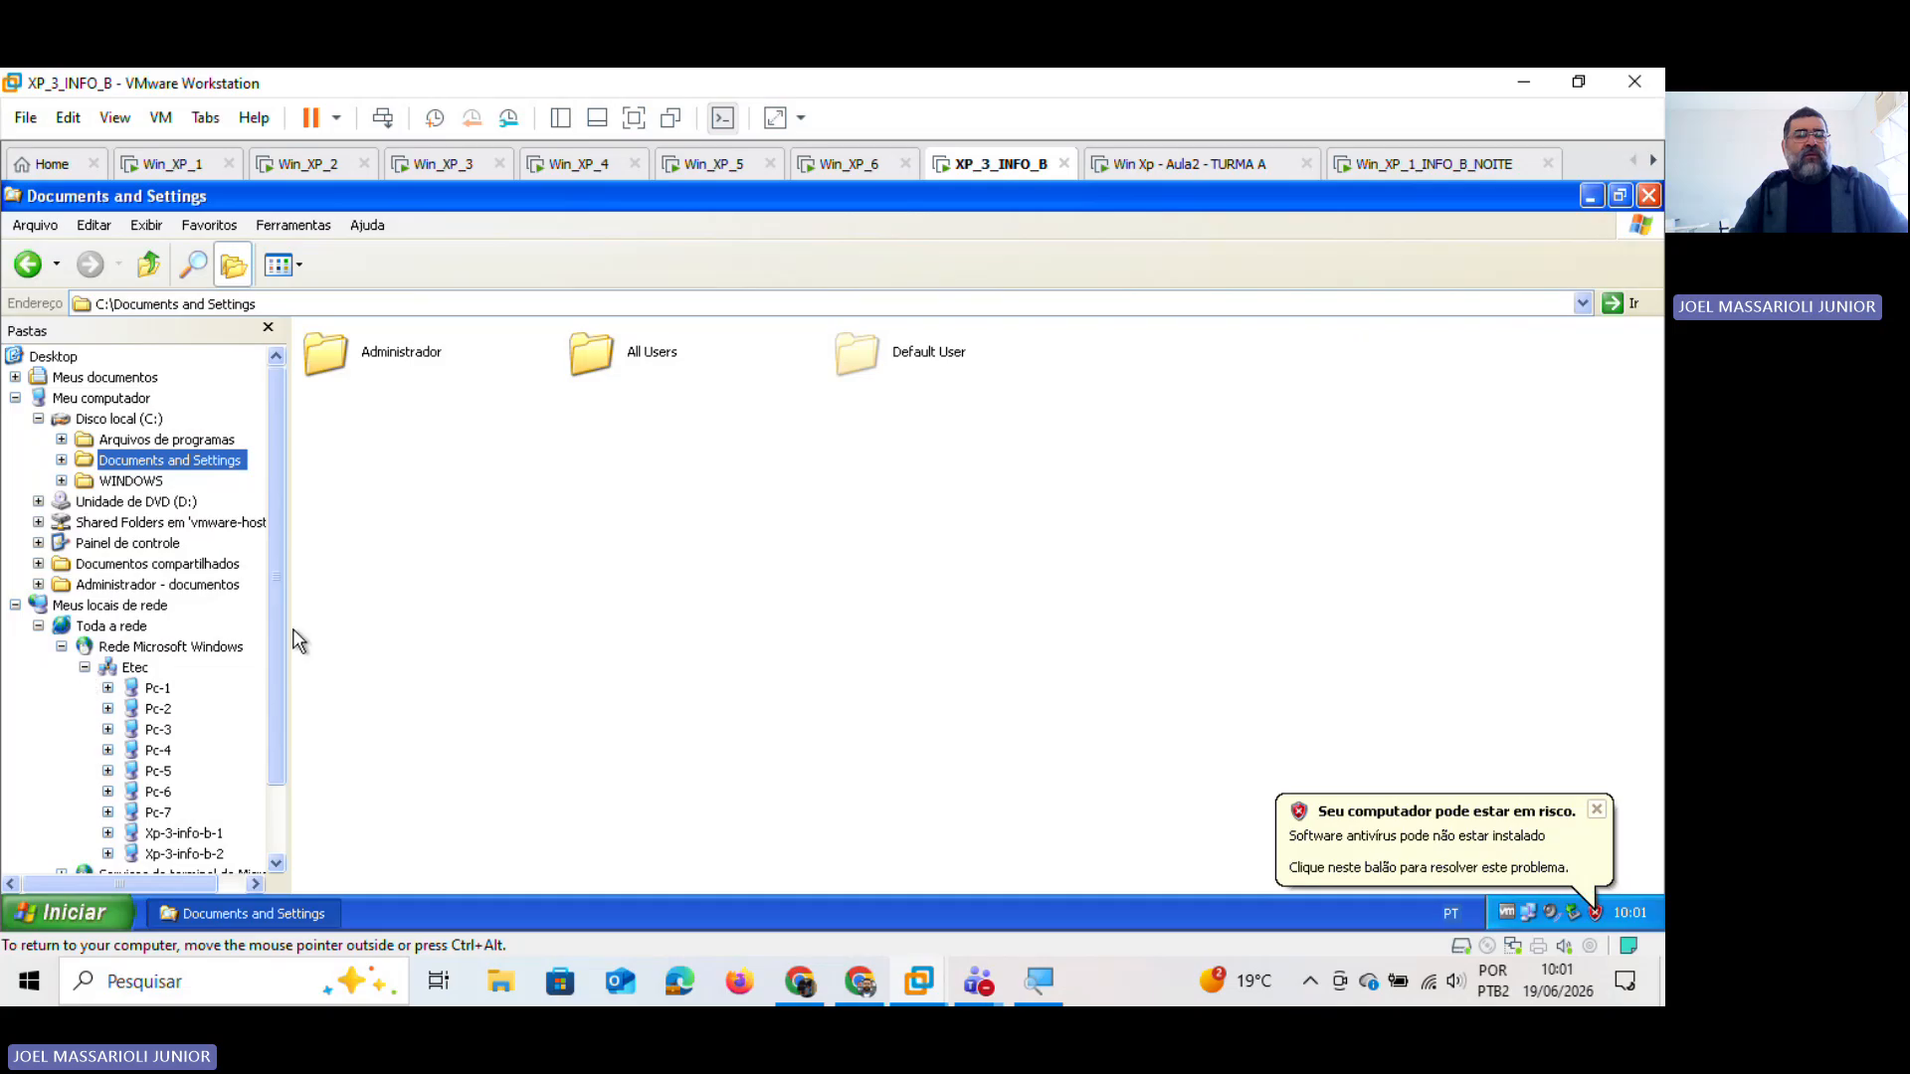
drag(271, 575, 277, 720)
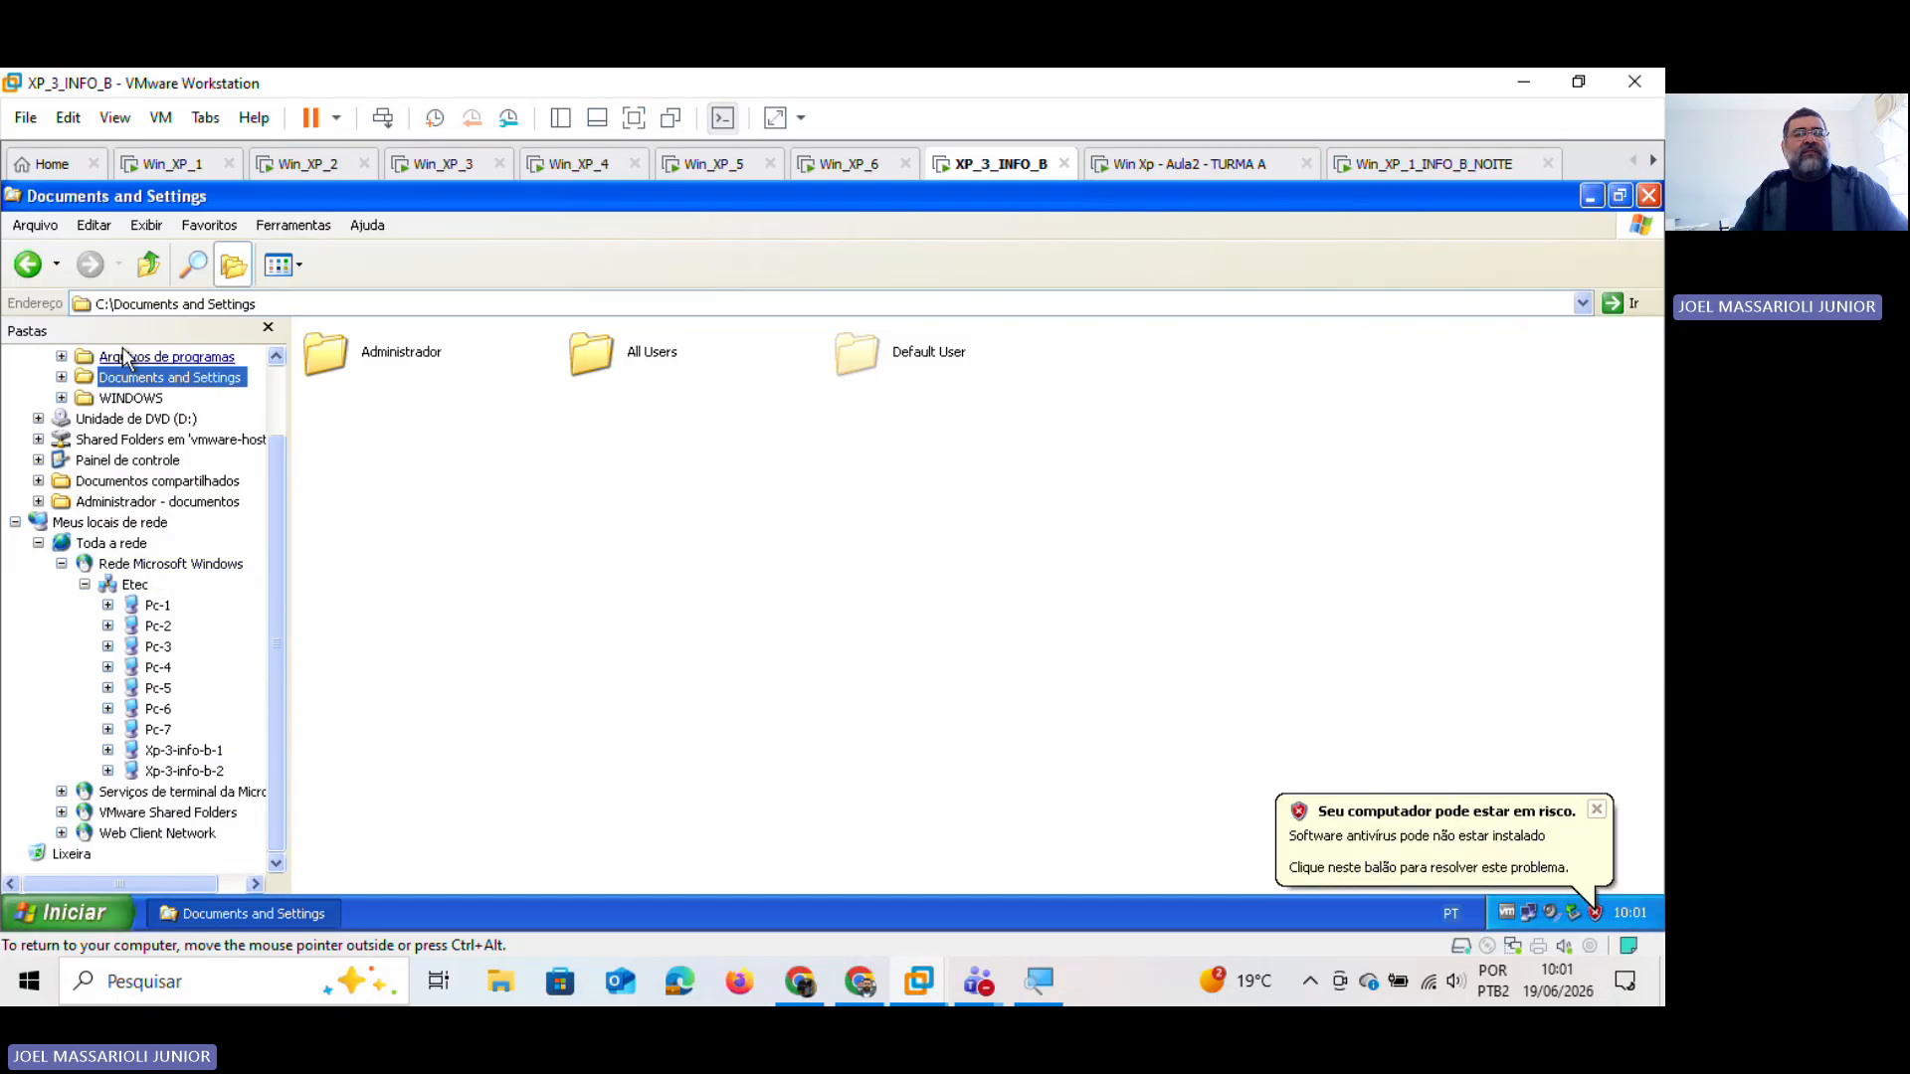
Step: Switch to the Win_XP_1 virtual machine and browse its network in Explorer to examine the Etec workgroup's computers
click(162, 166)
click(227, 641)
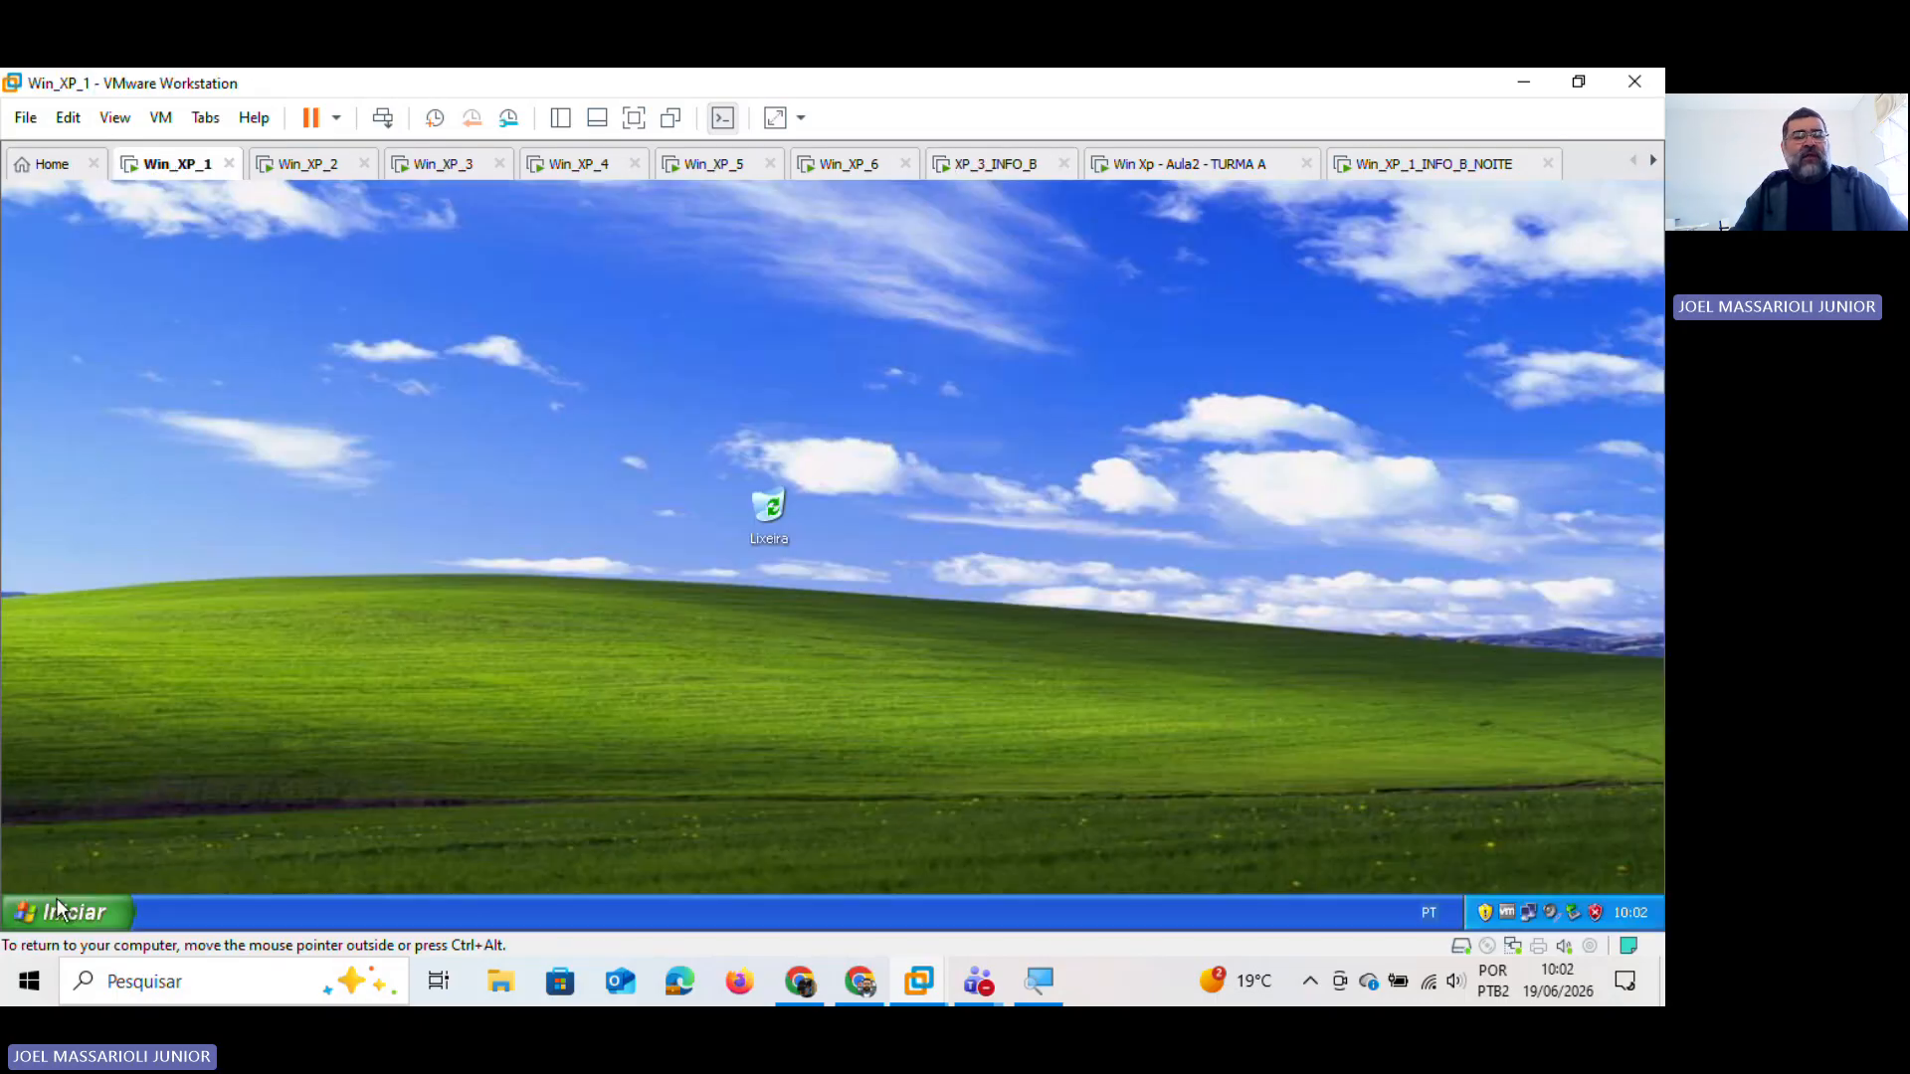
right_click(58, 913)
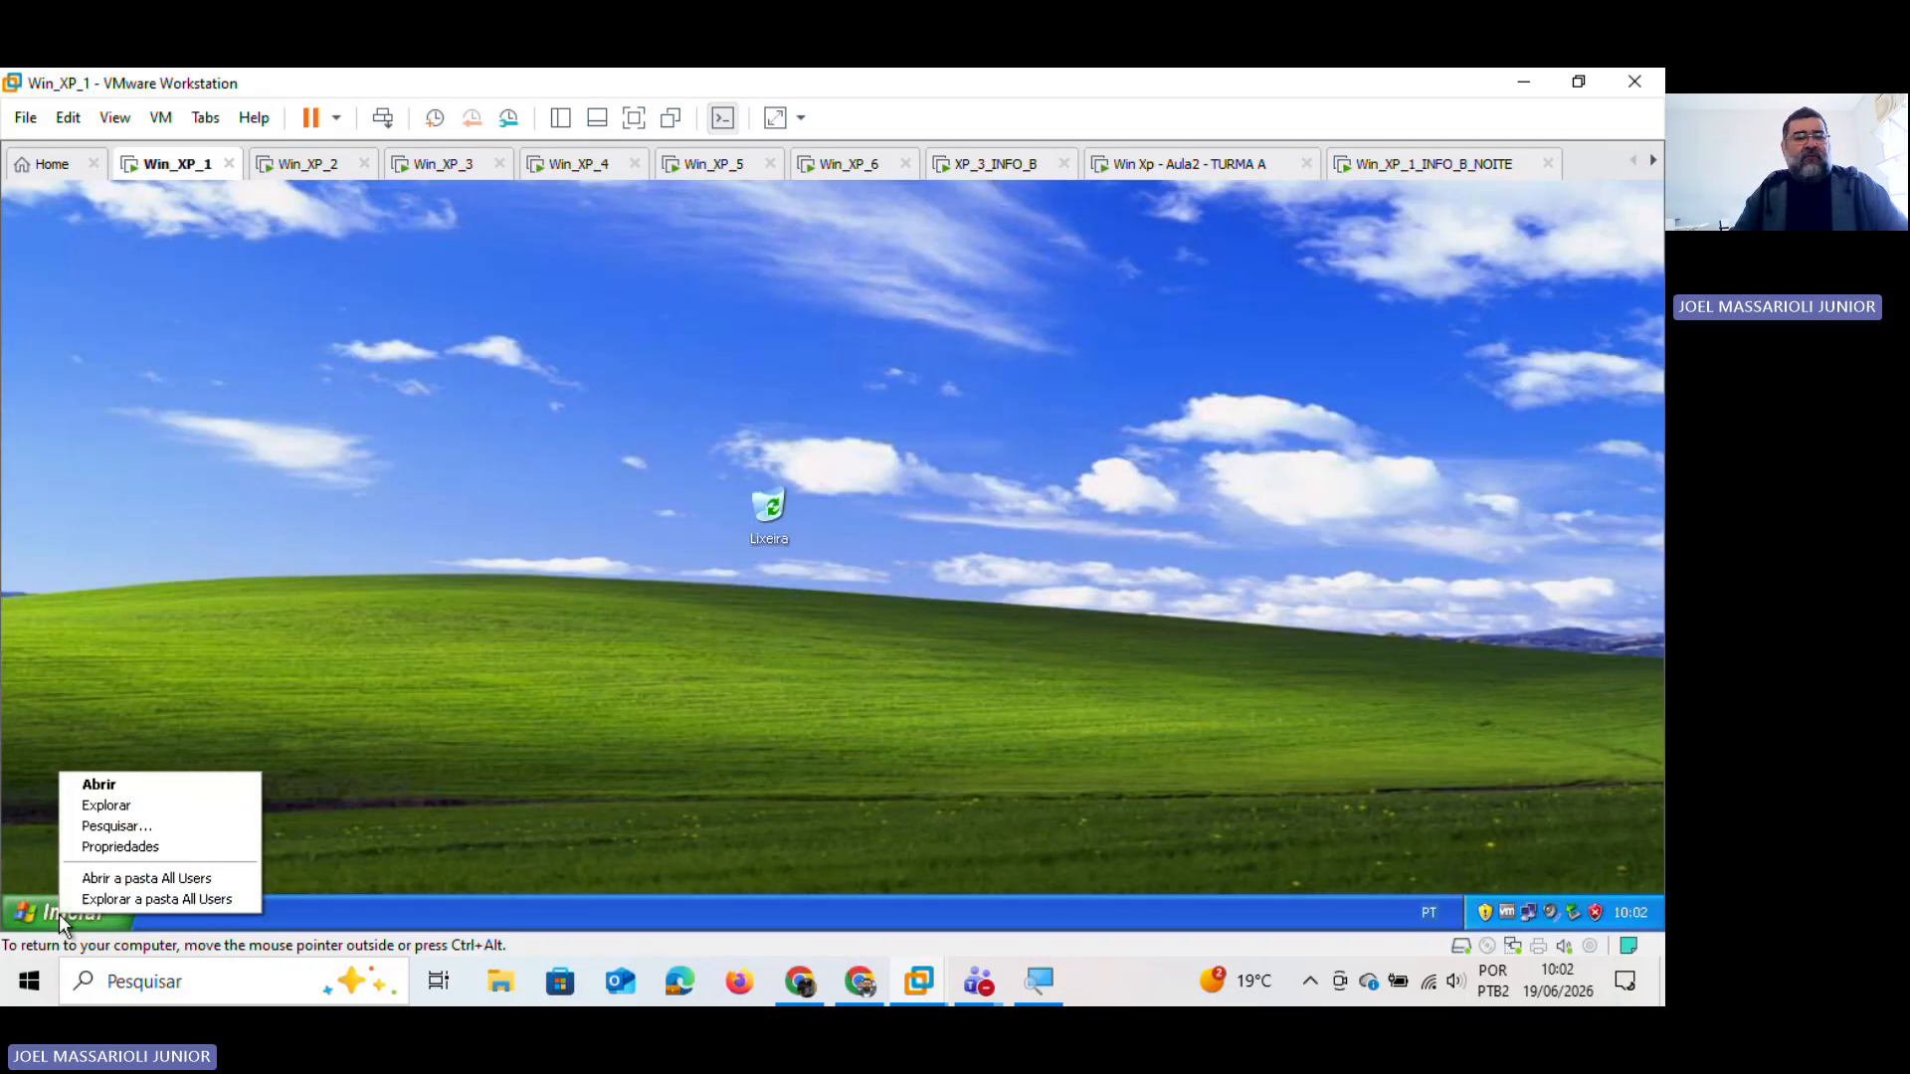
click(129, 804)
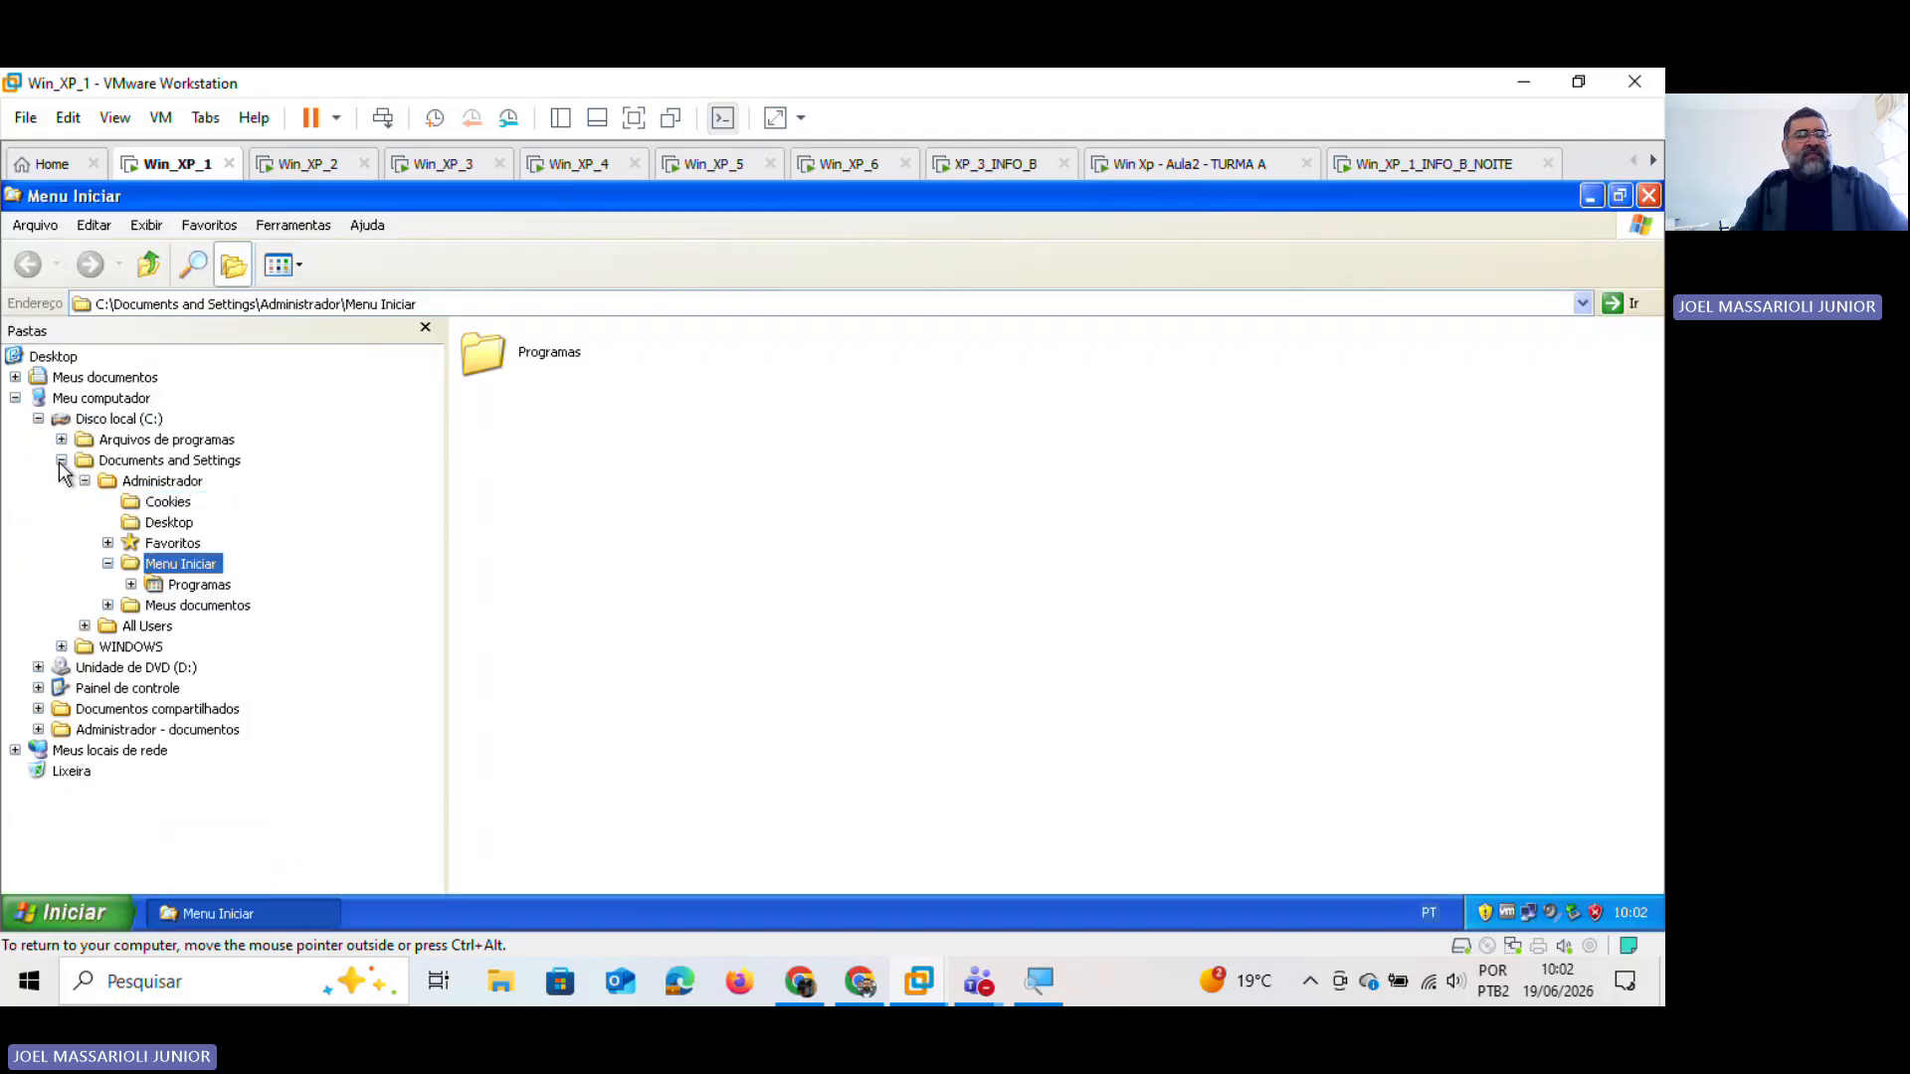
click(61, 460)
click(15, 585)
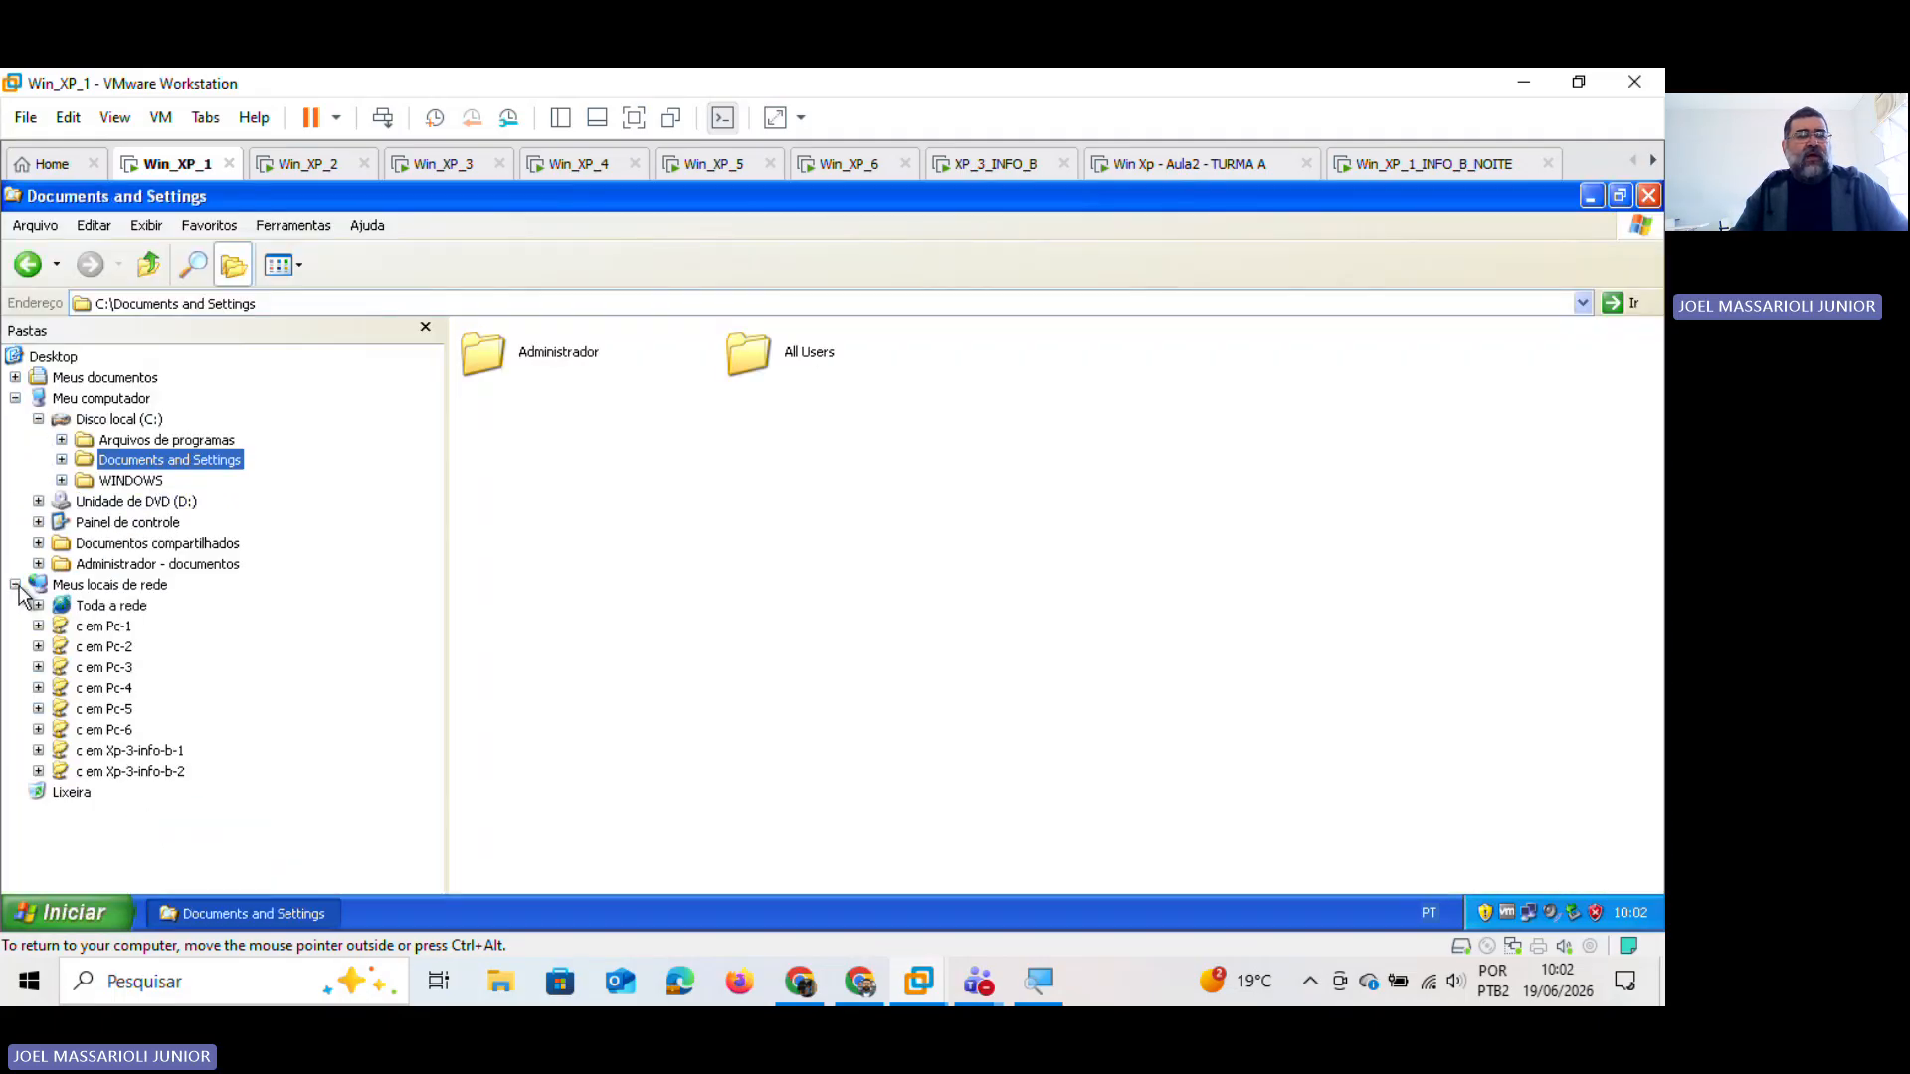
click(38, 605)
click(60, 626)
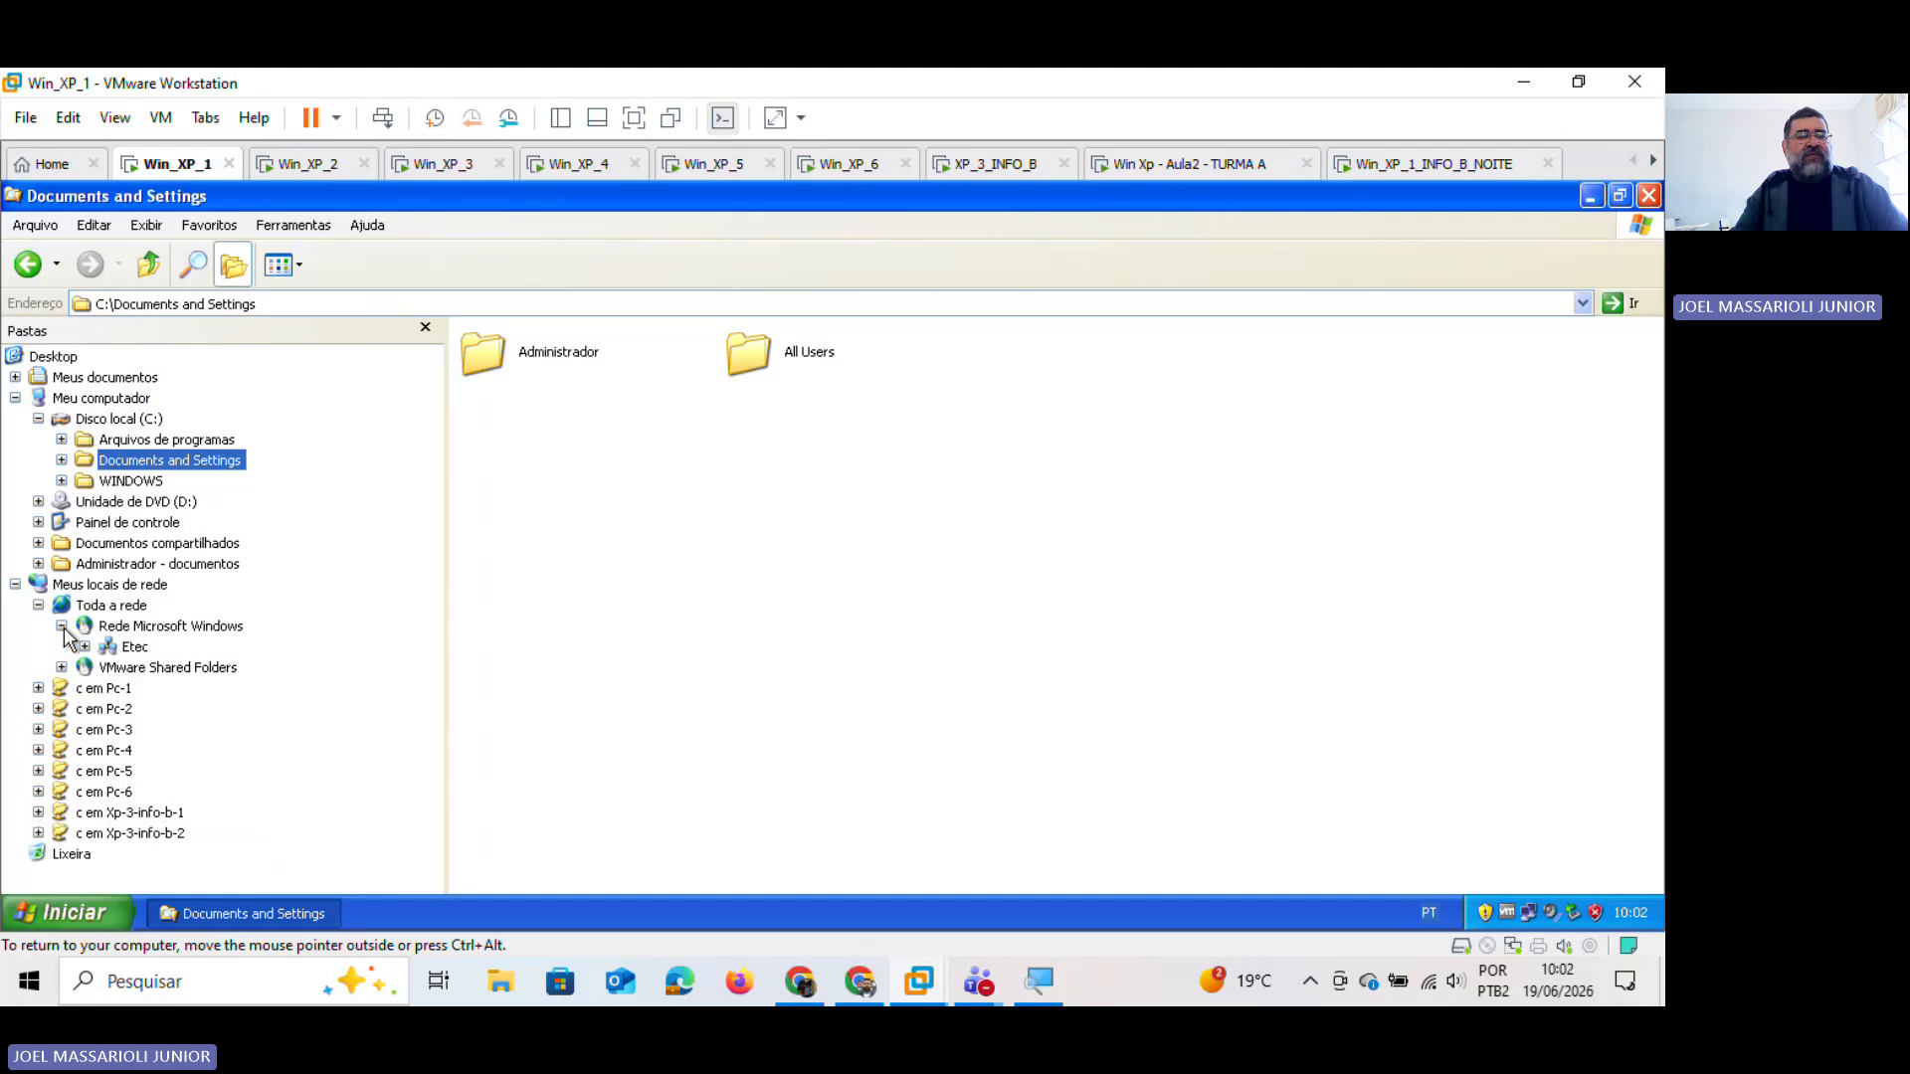
click(85, 647)
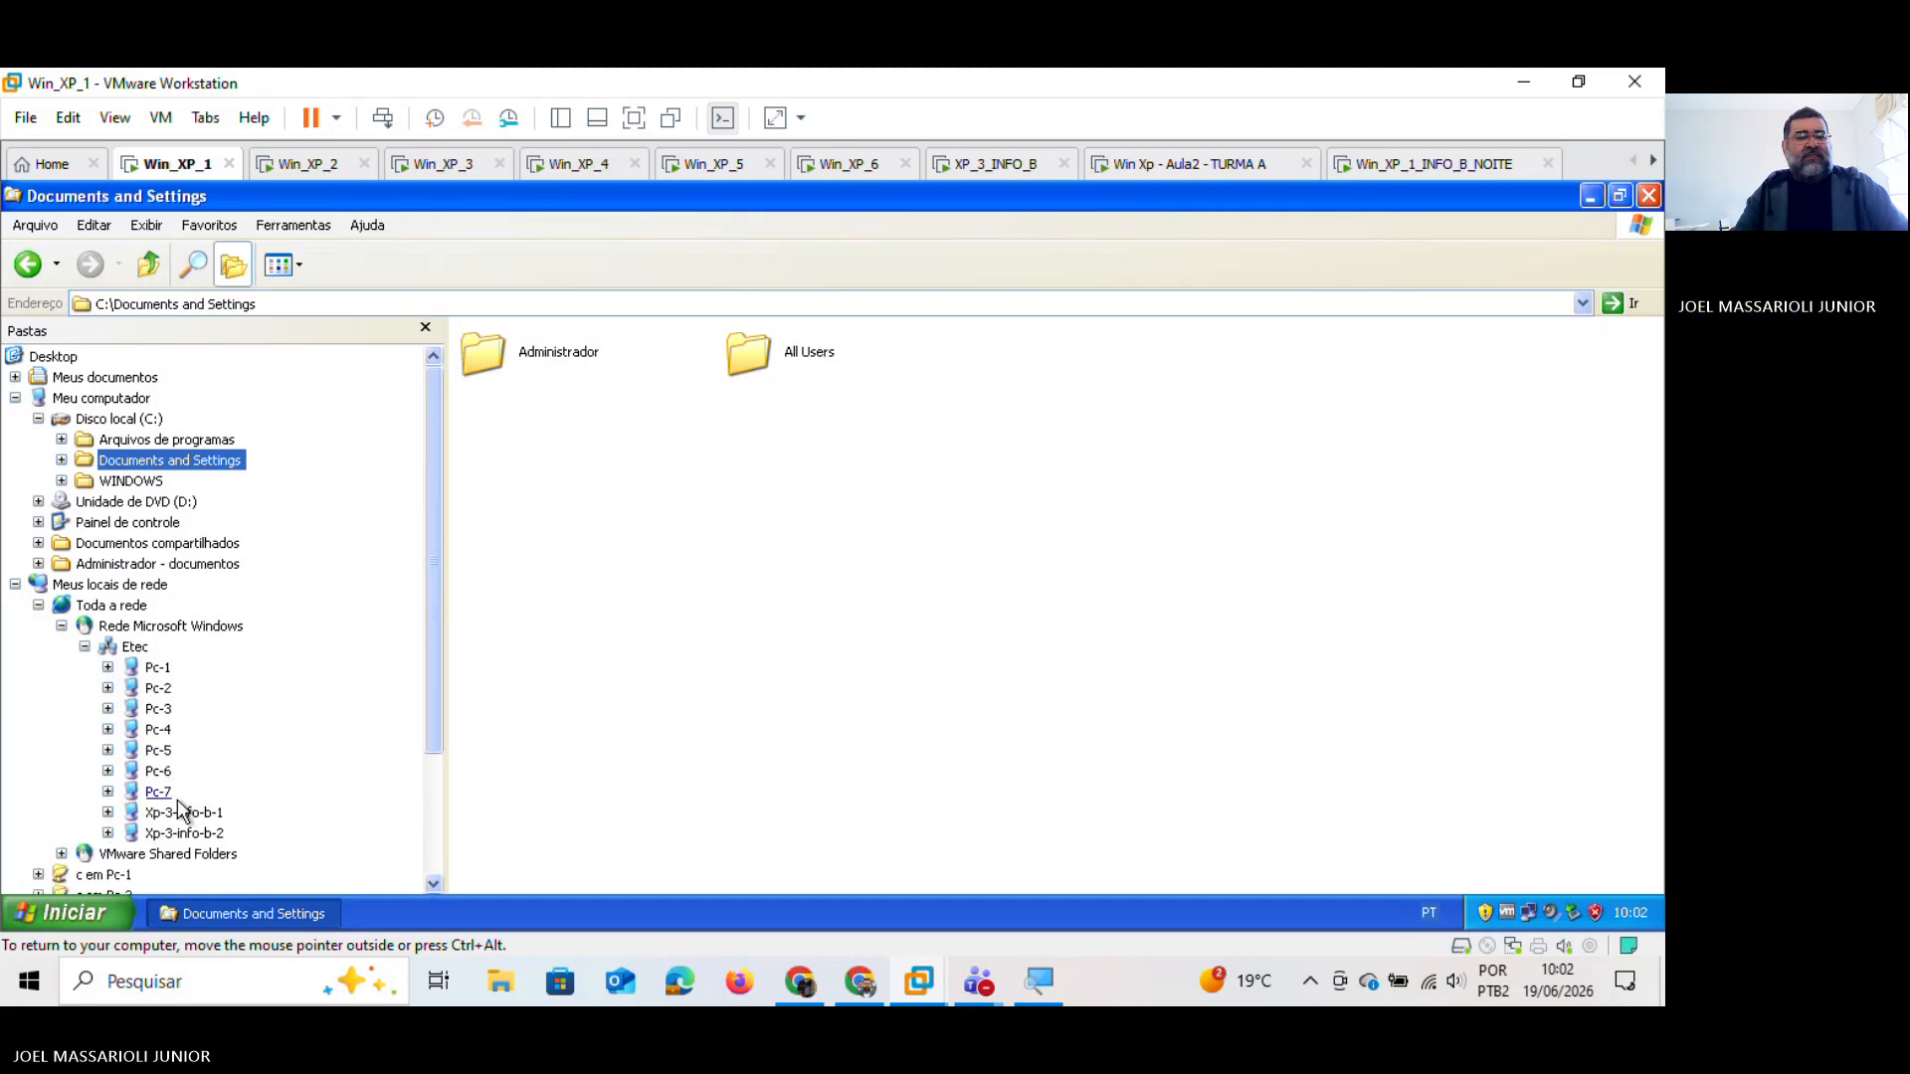
Step: Open a maximized command prompt window in the Win_XP_1 virtual machine
click(110, 913)
click(110, 673)
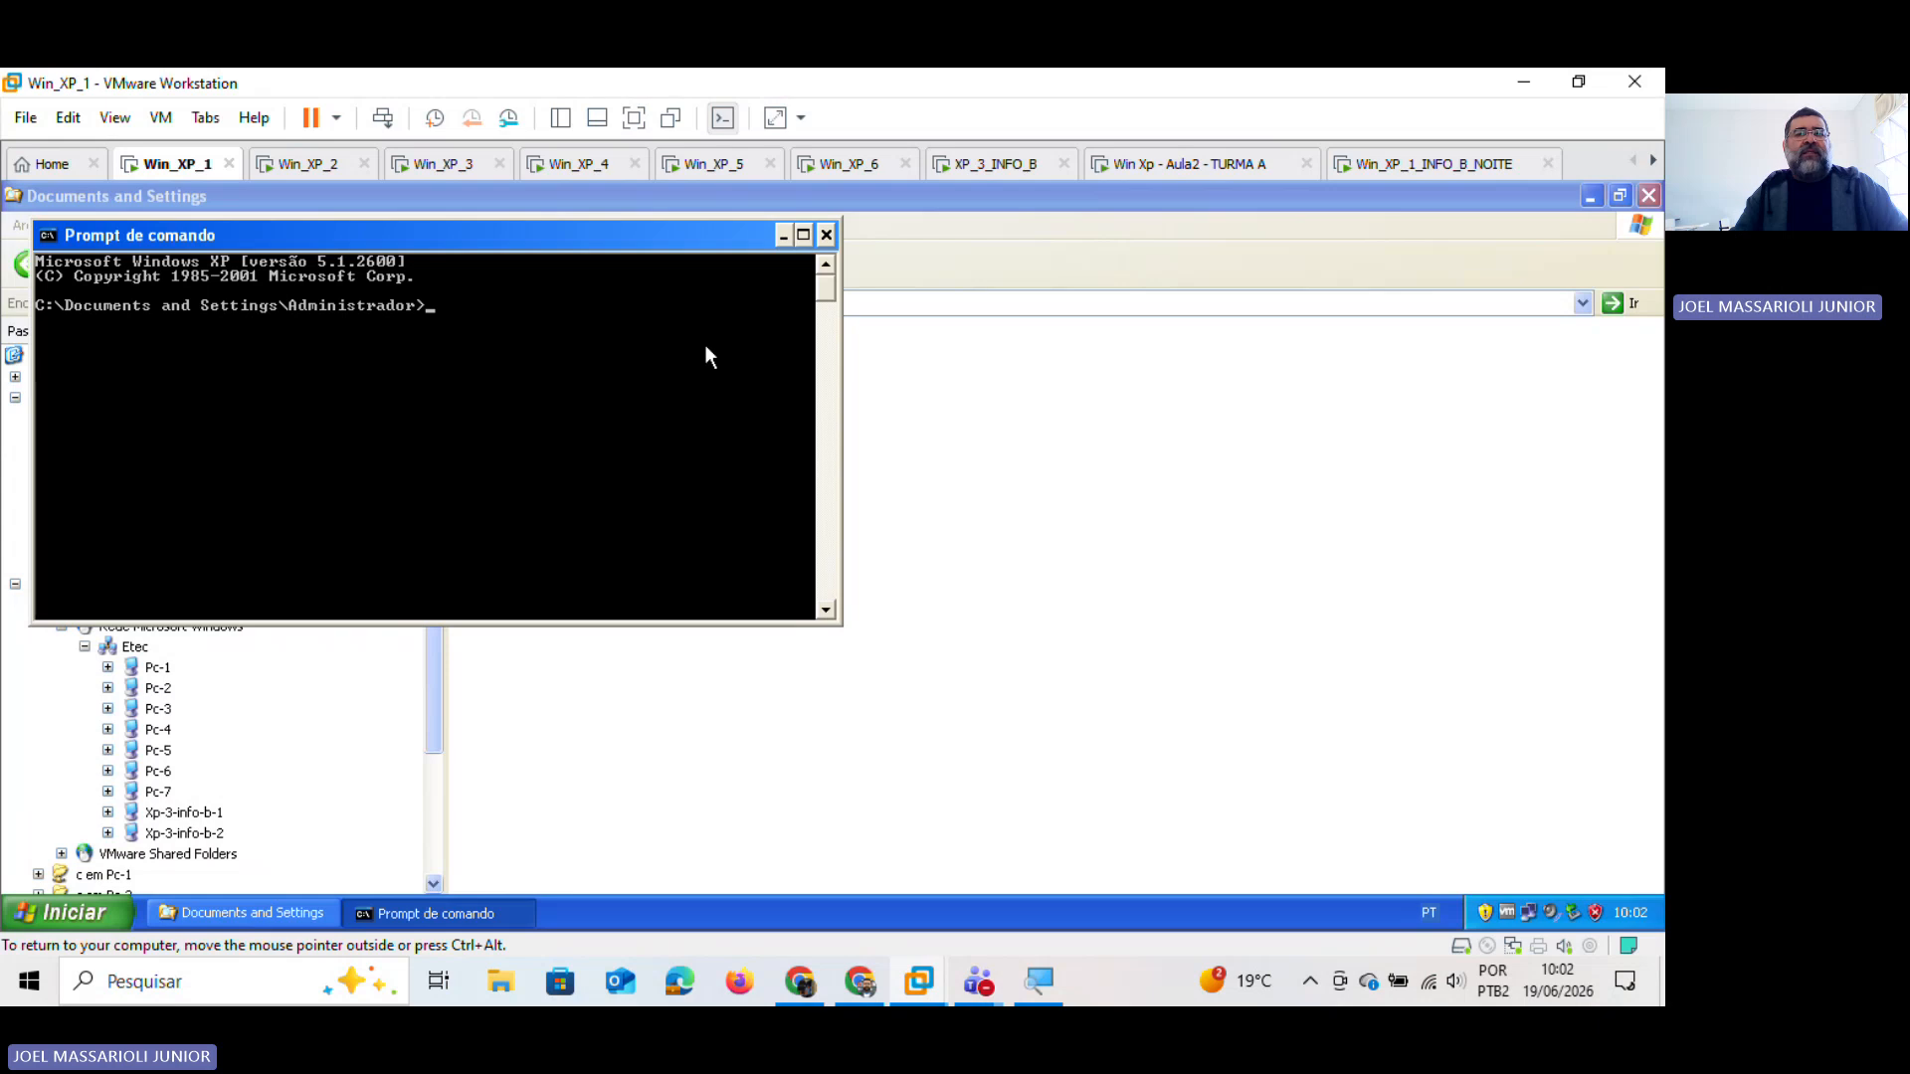
click(808, 236)
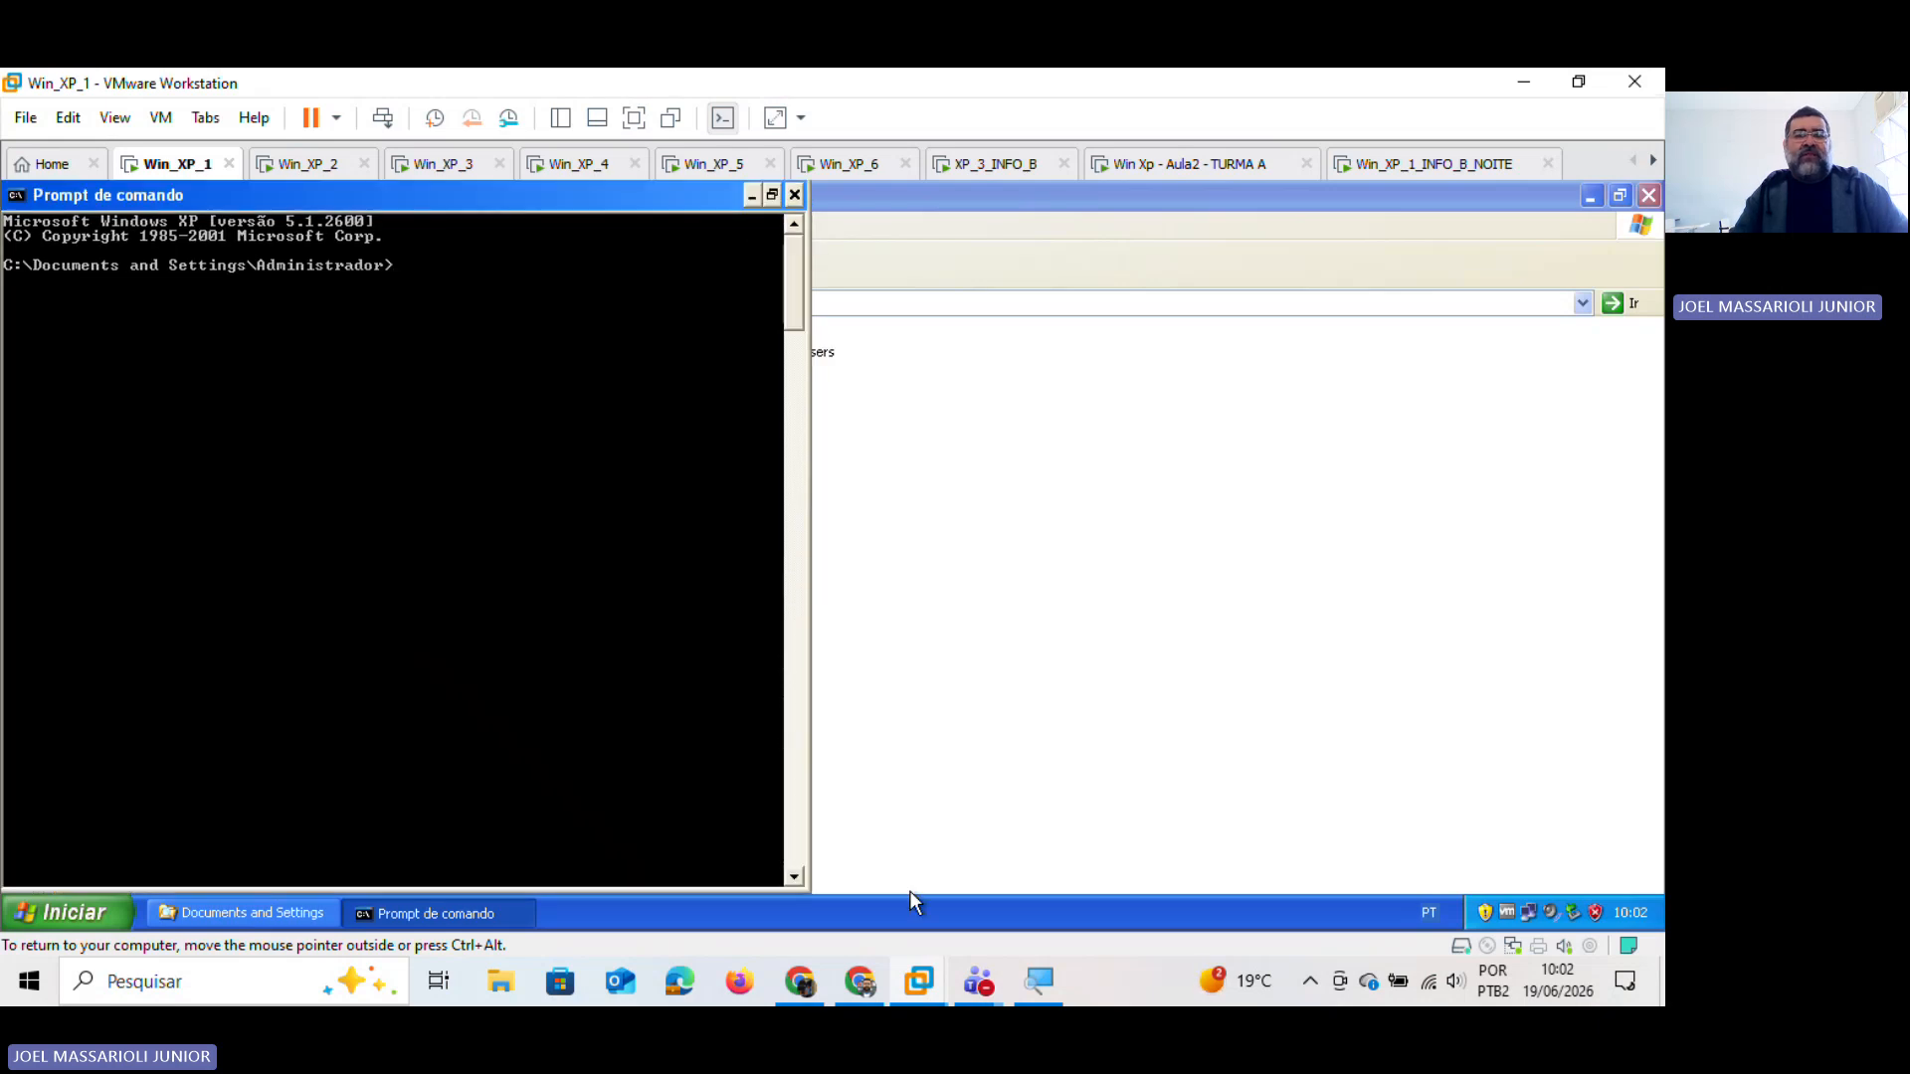
Step: Ping 192.168.1.17 from the Win_XP_1 command prompt to test connectivity
text(ping)
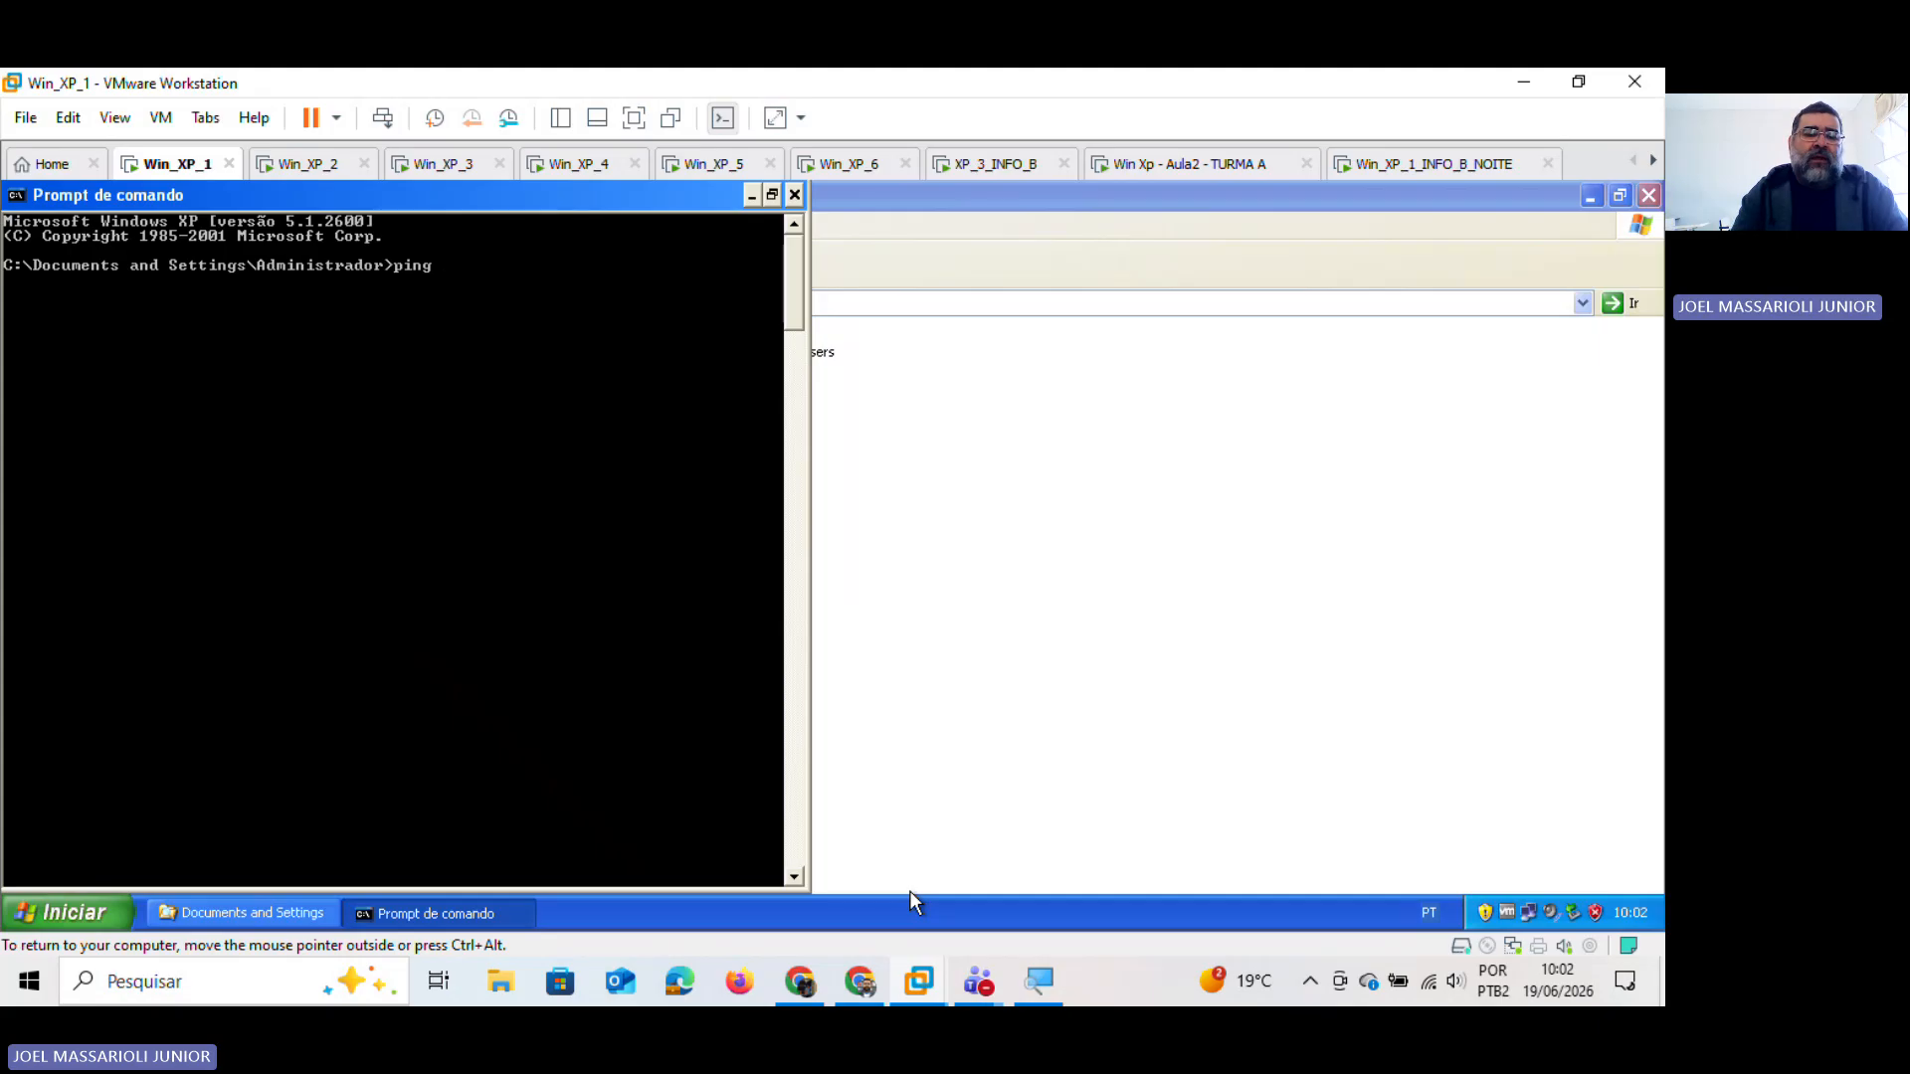
text( 192.1)
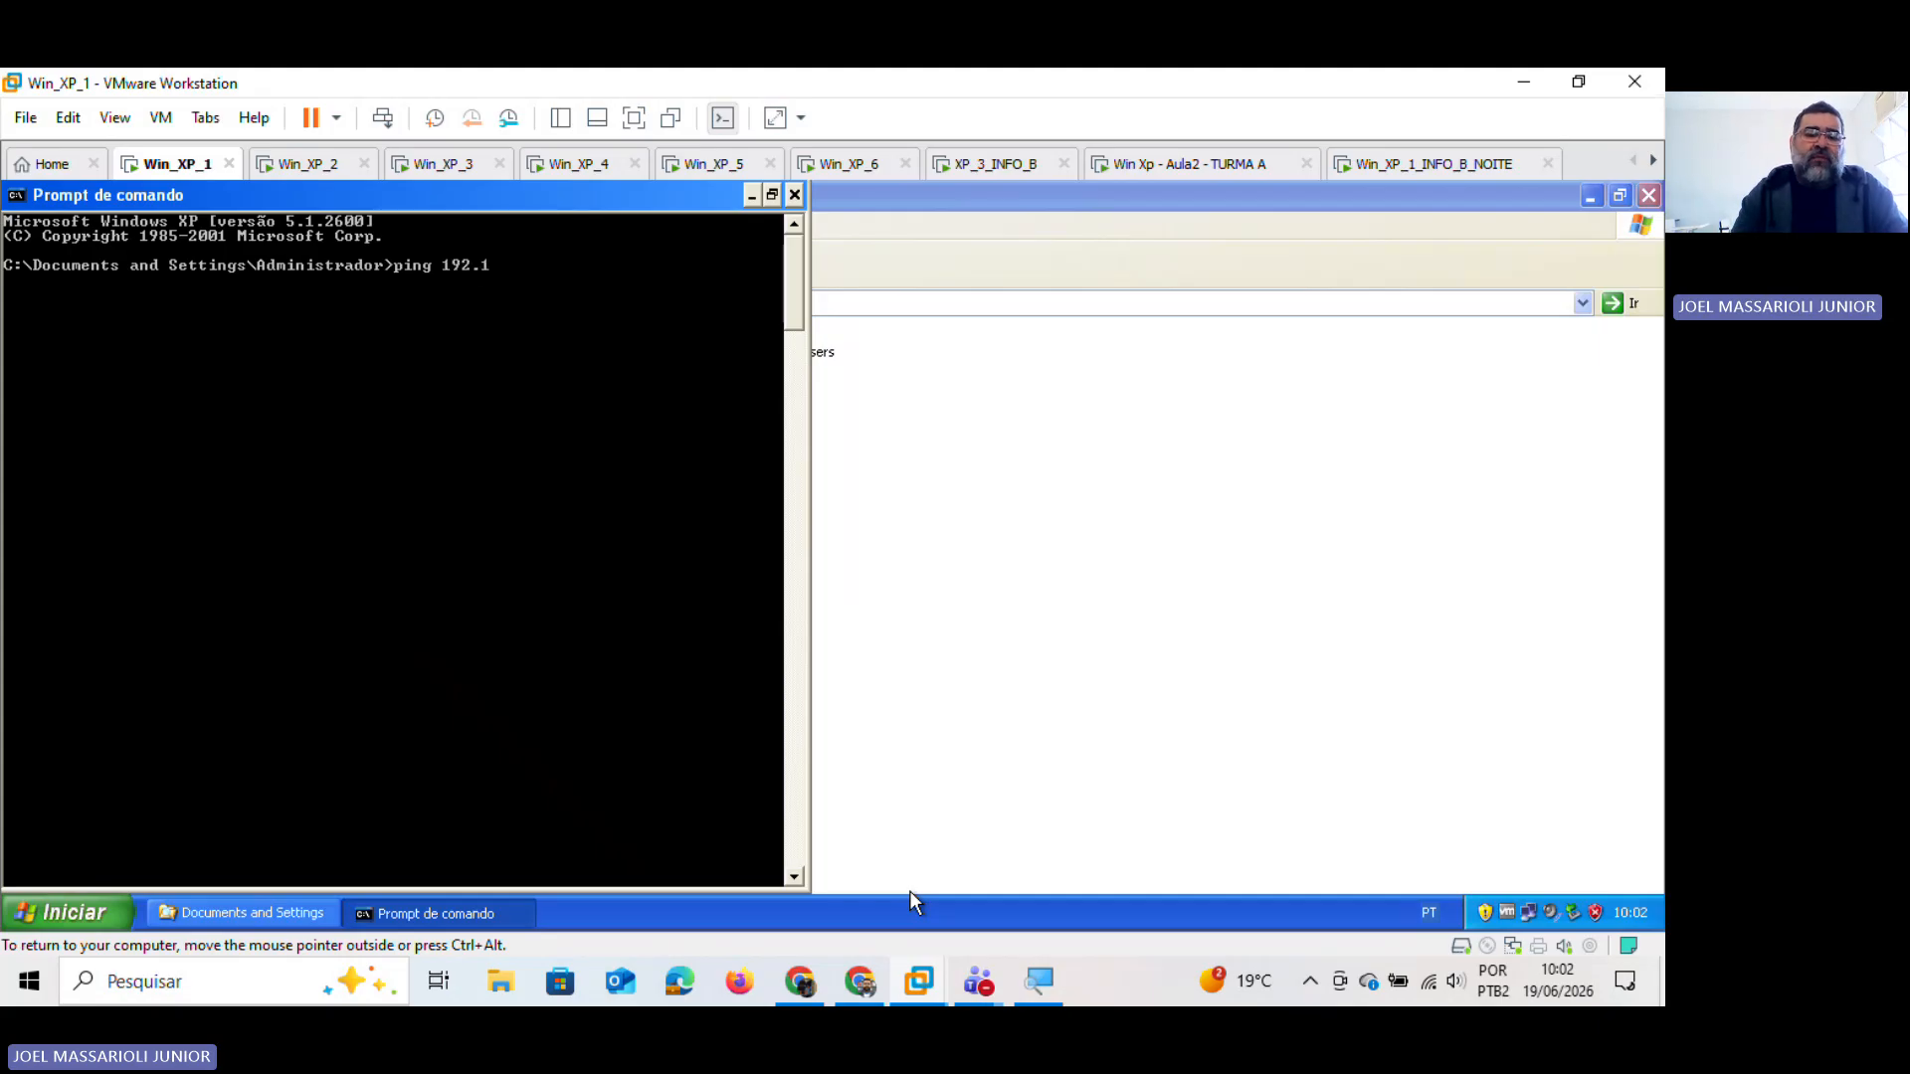
text(68.1)
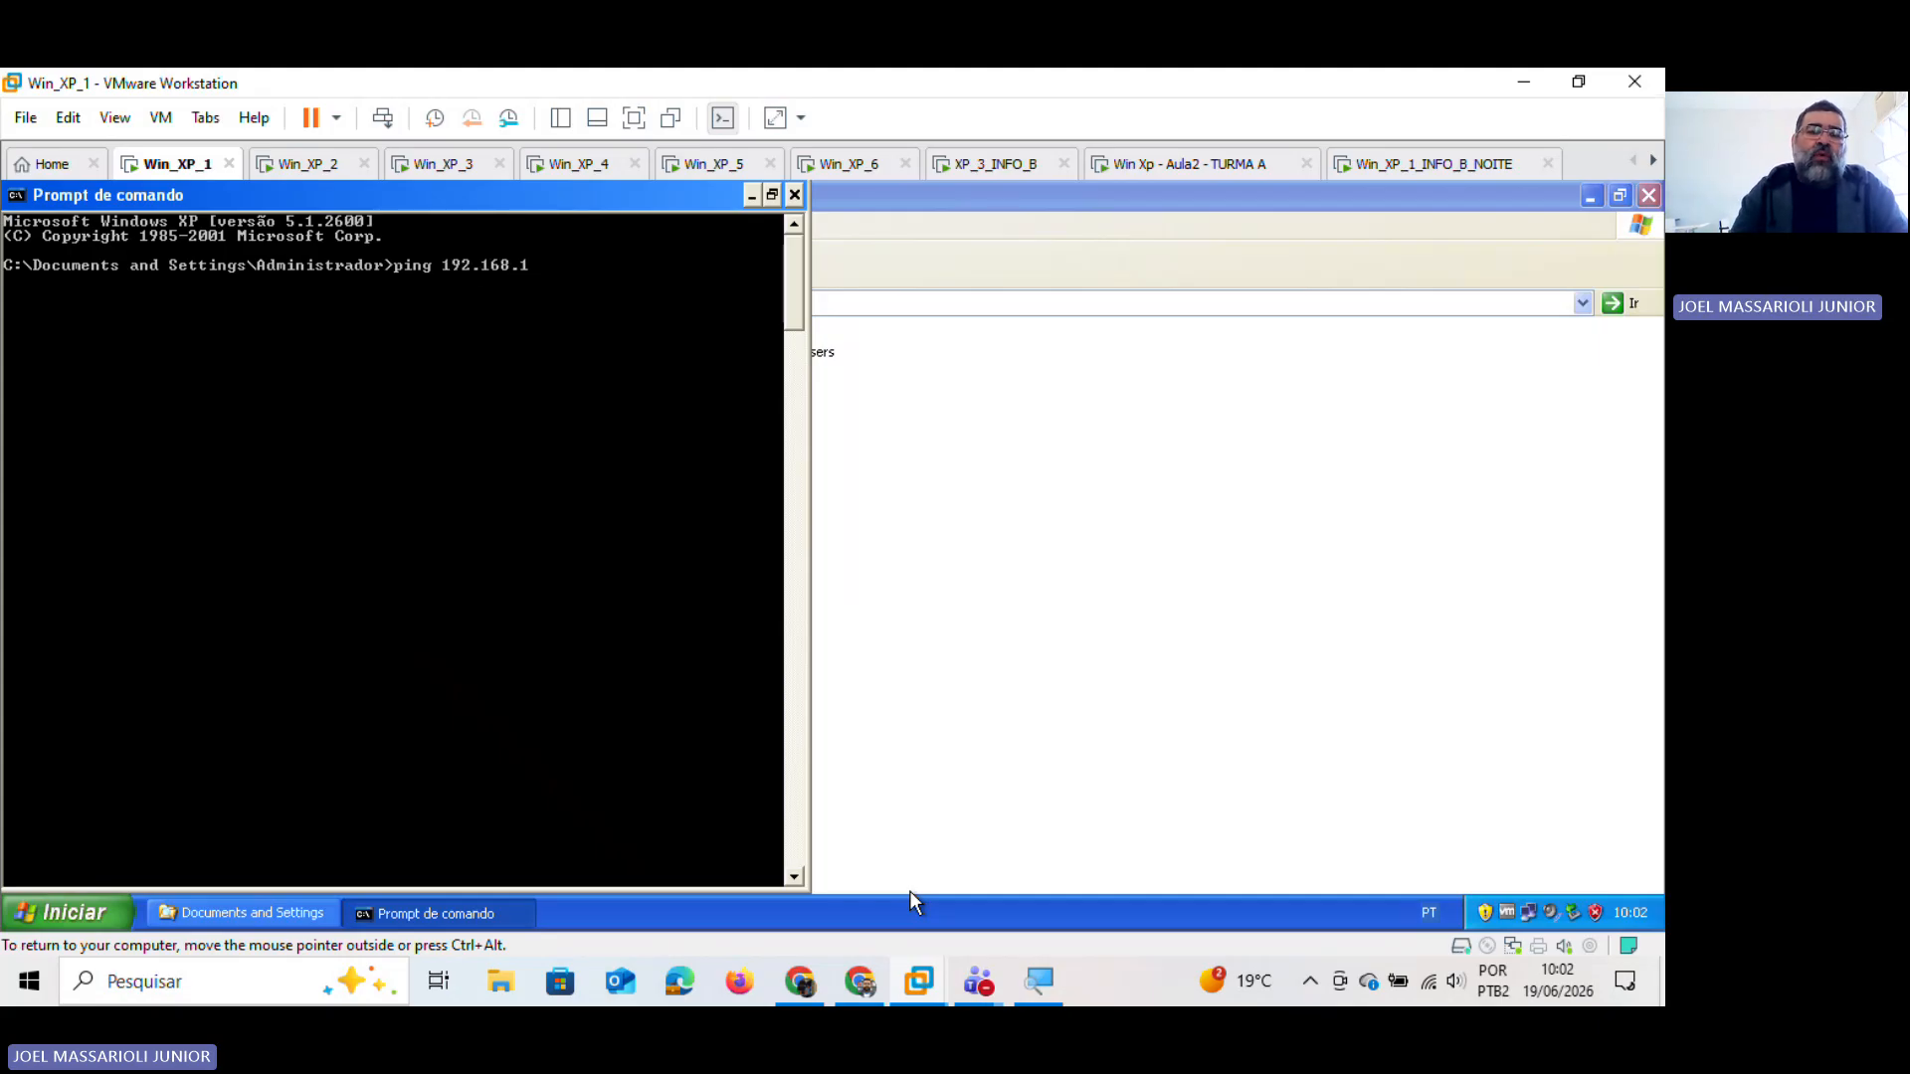
text(.17)
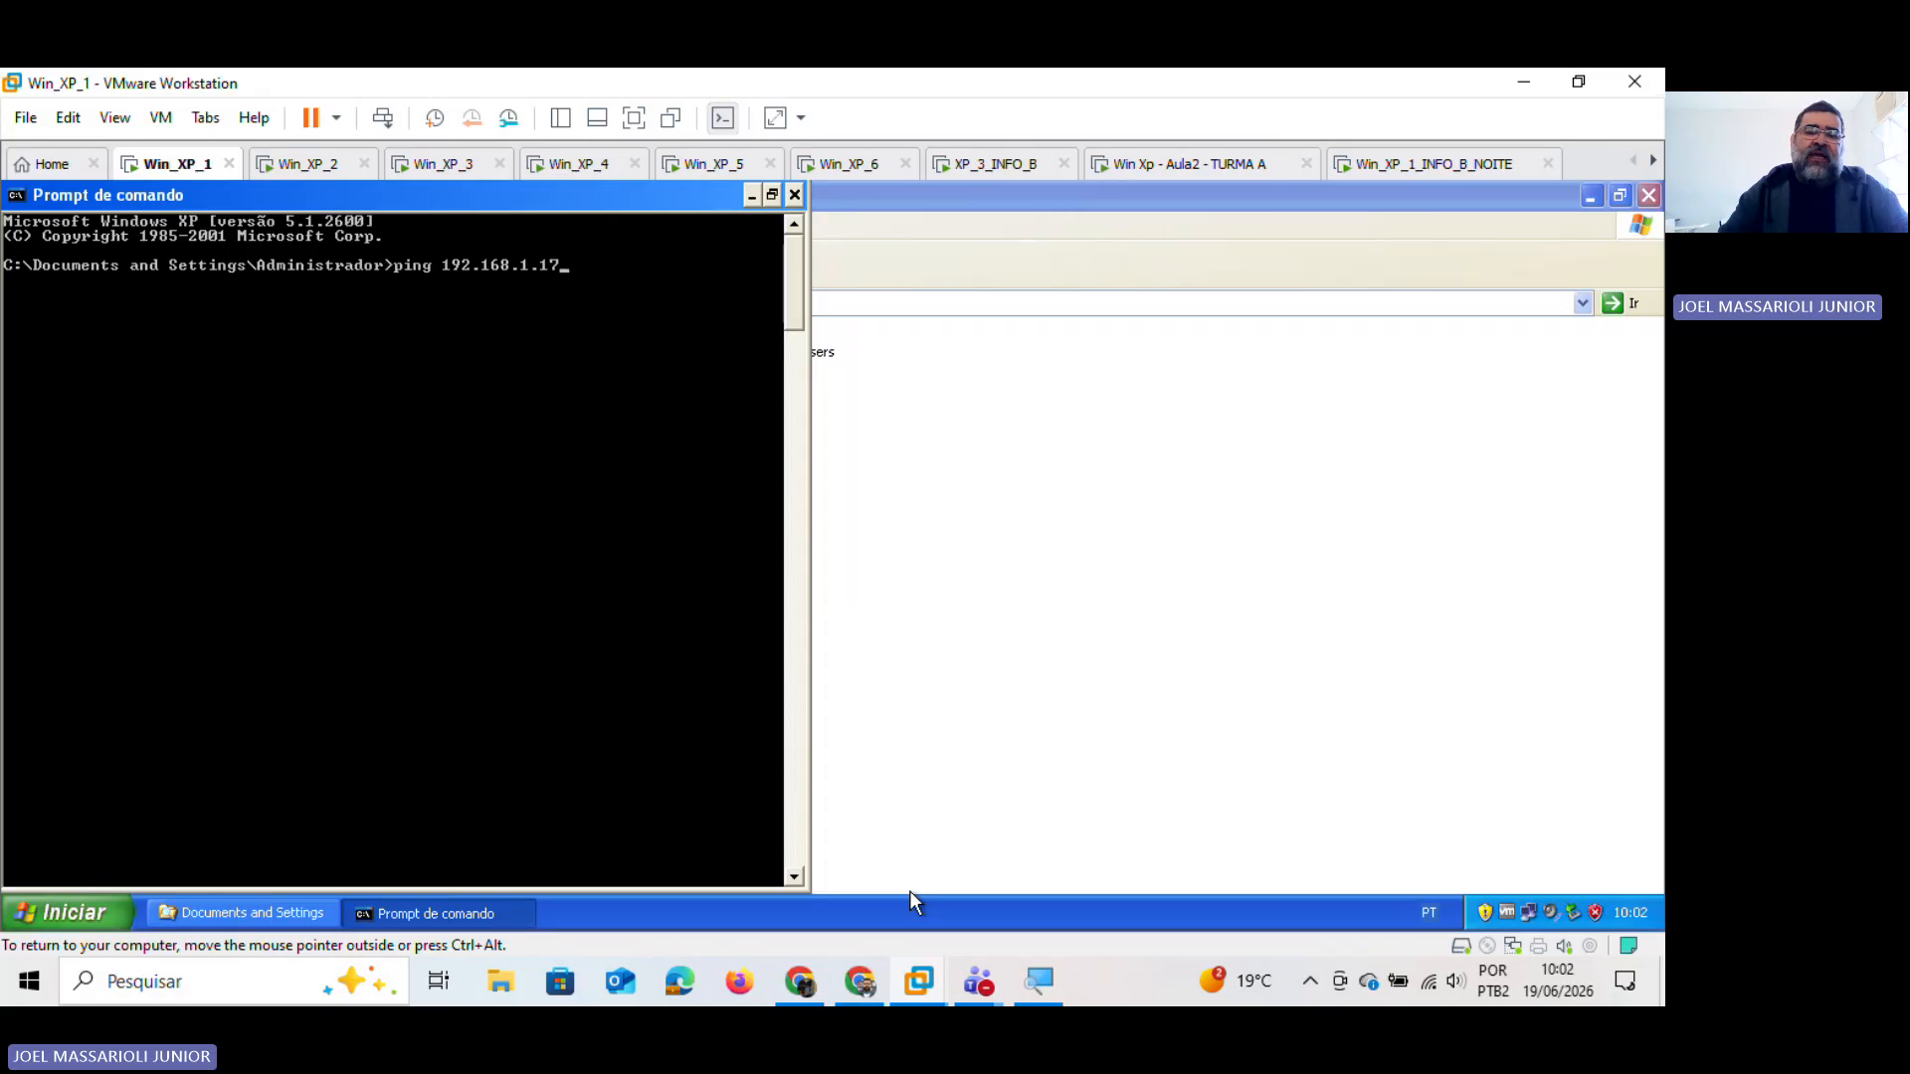
click(1108, 998)
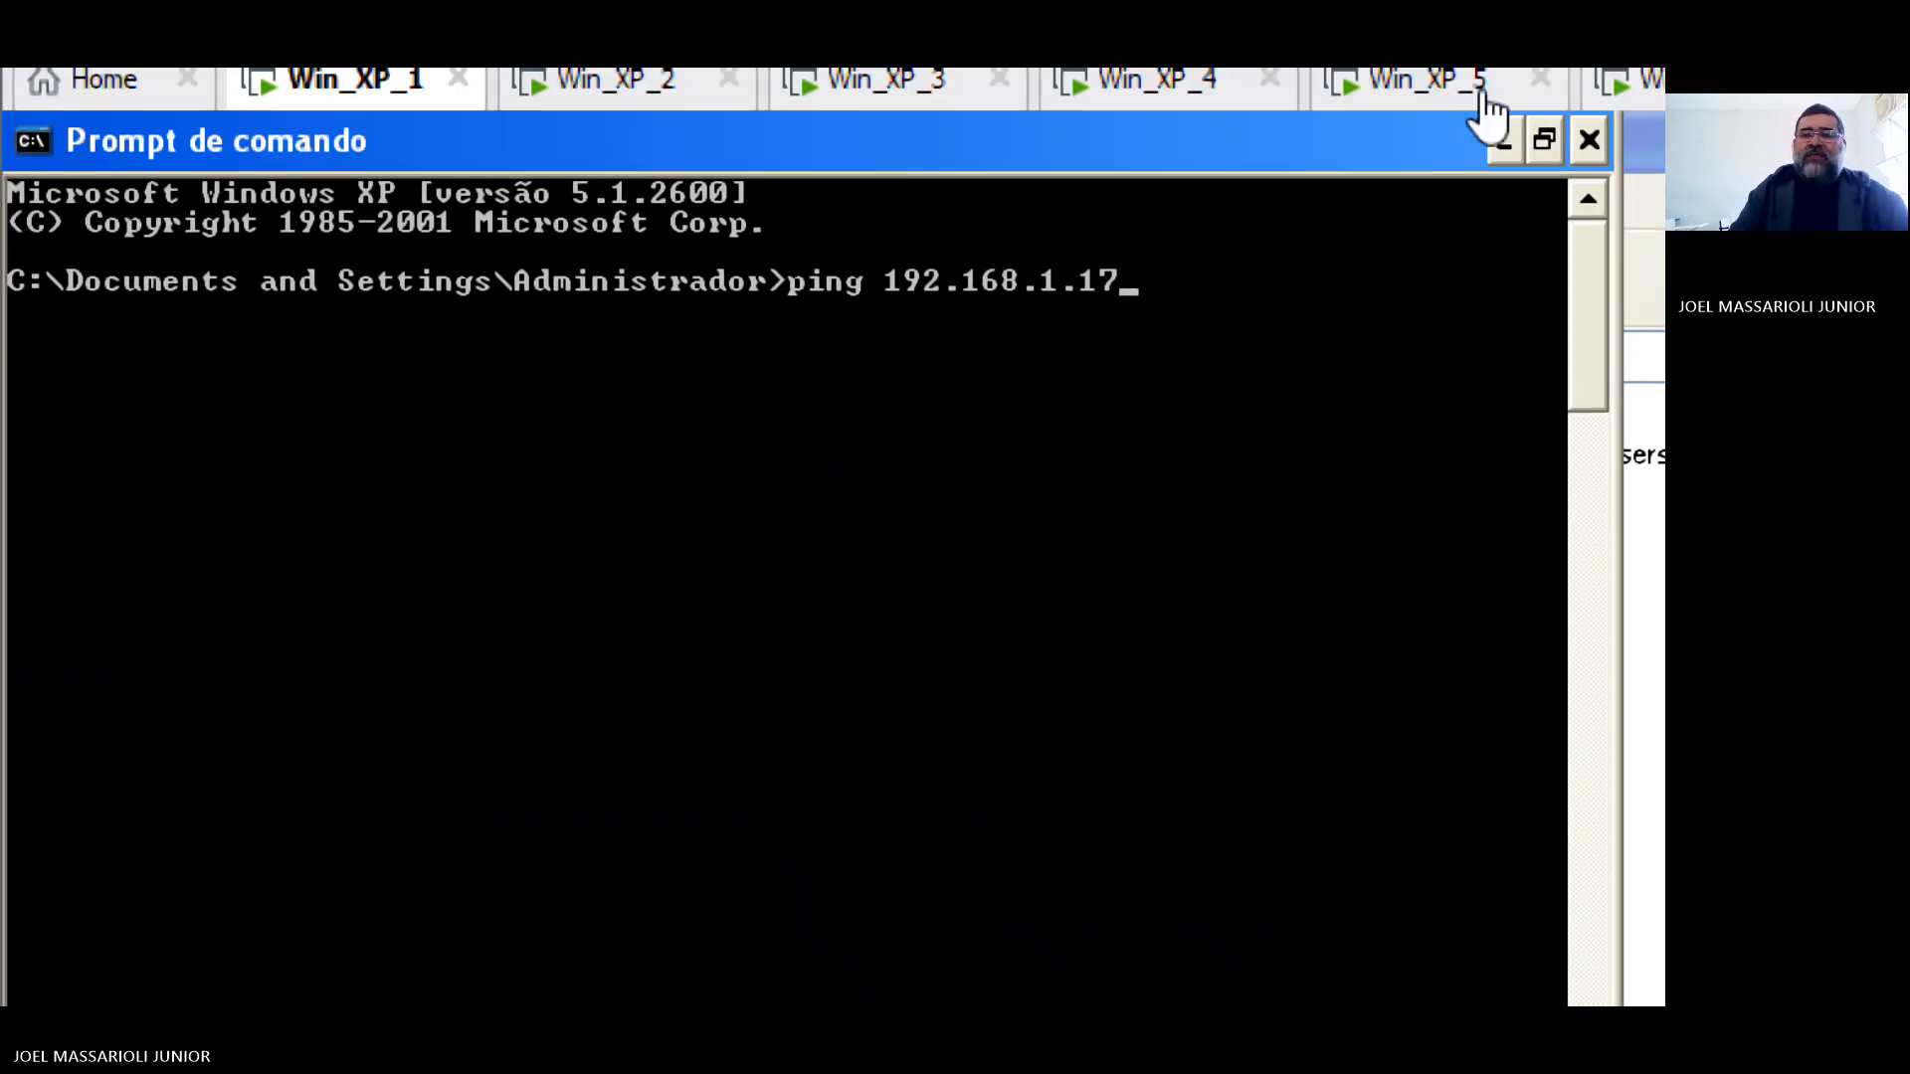
key(Return)
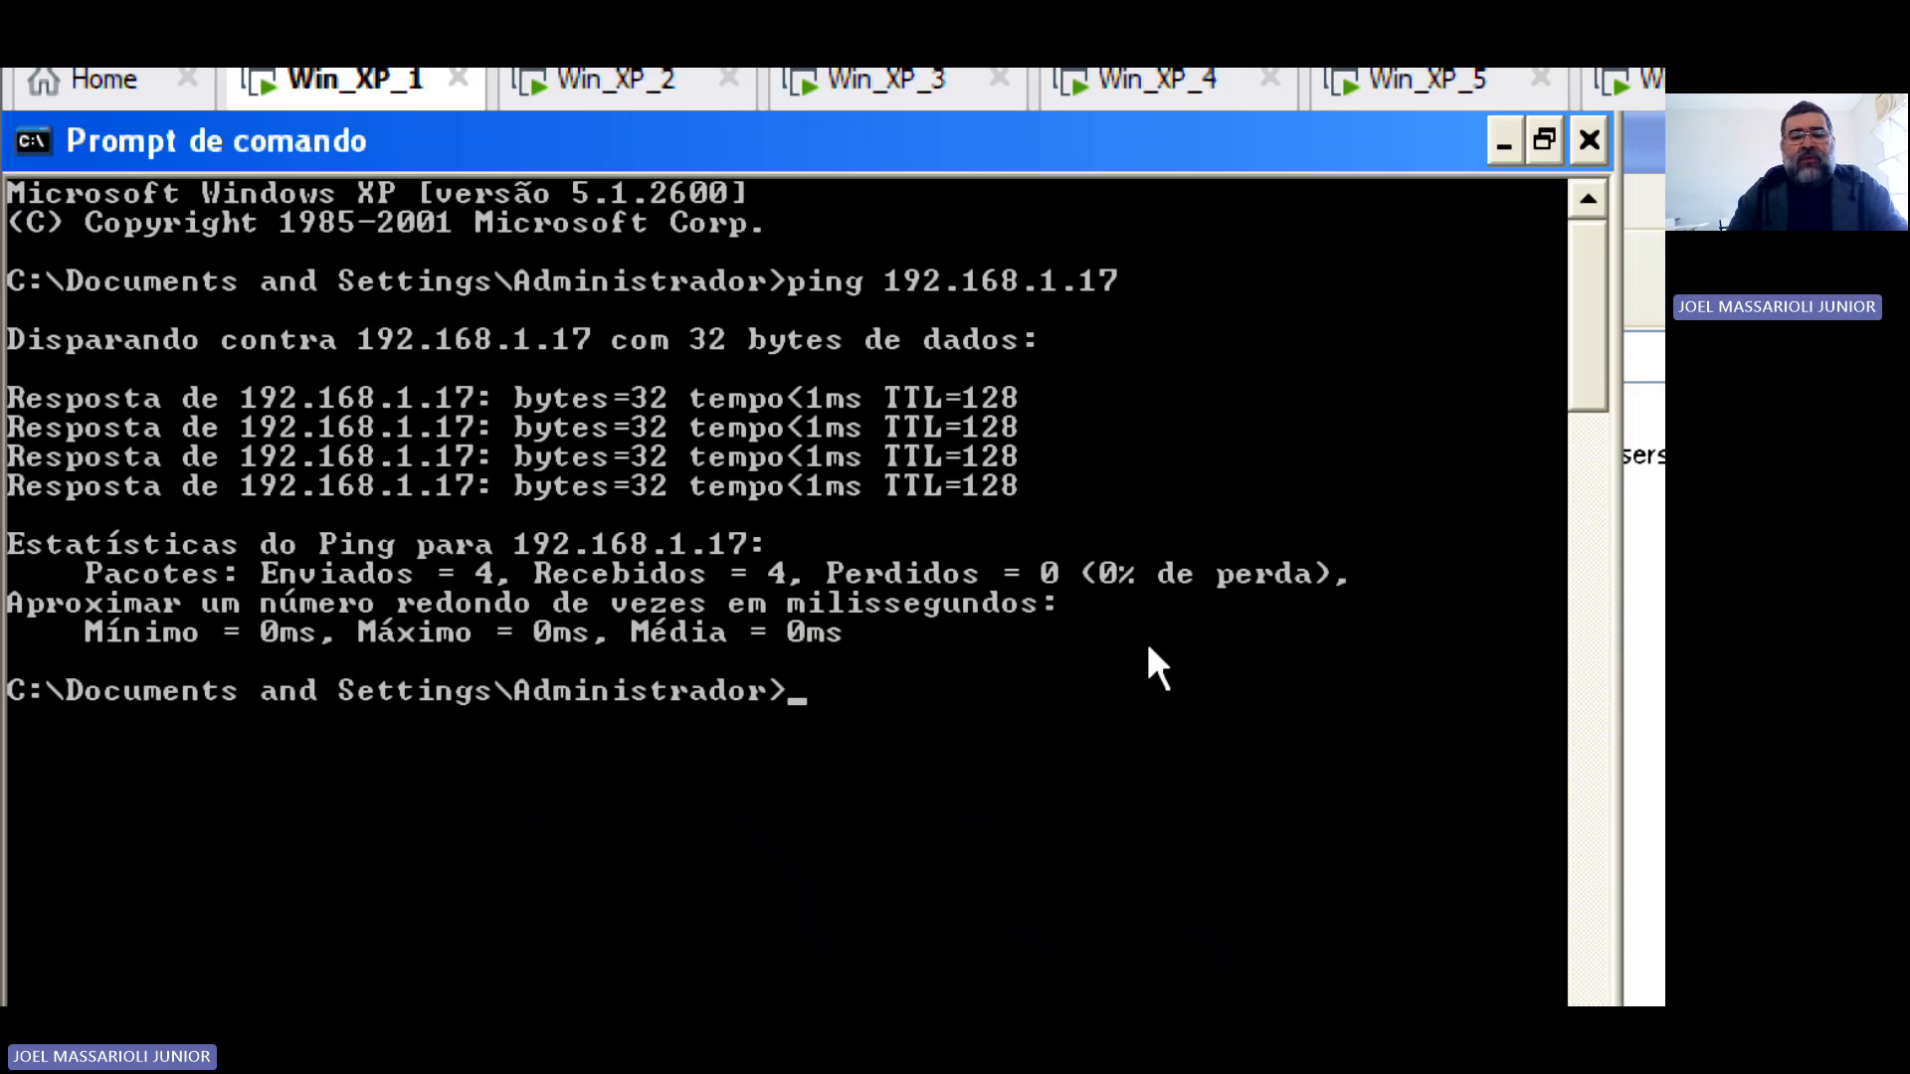
Step: Reuse the previous ping command with the address changed to 192.168.1.5 and run it
text(pin)
key(Up)
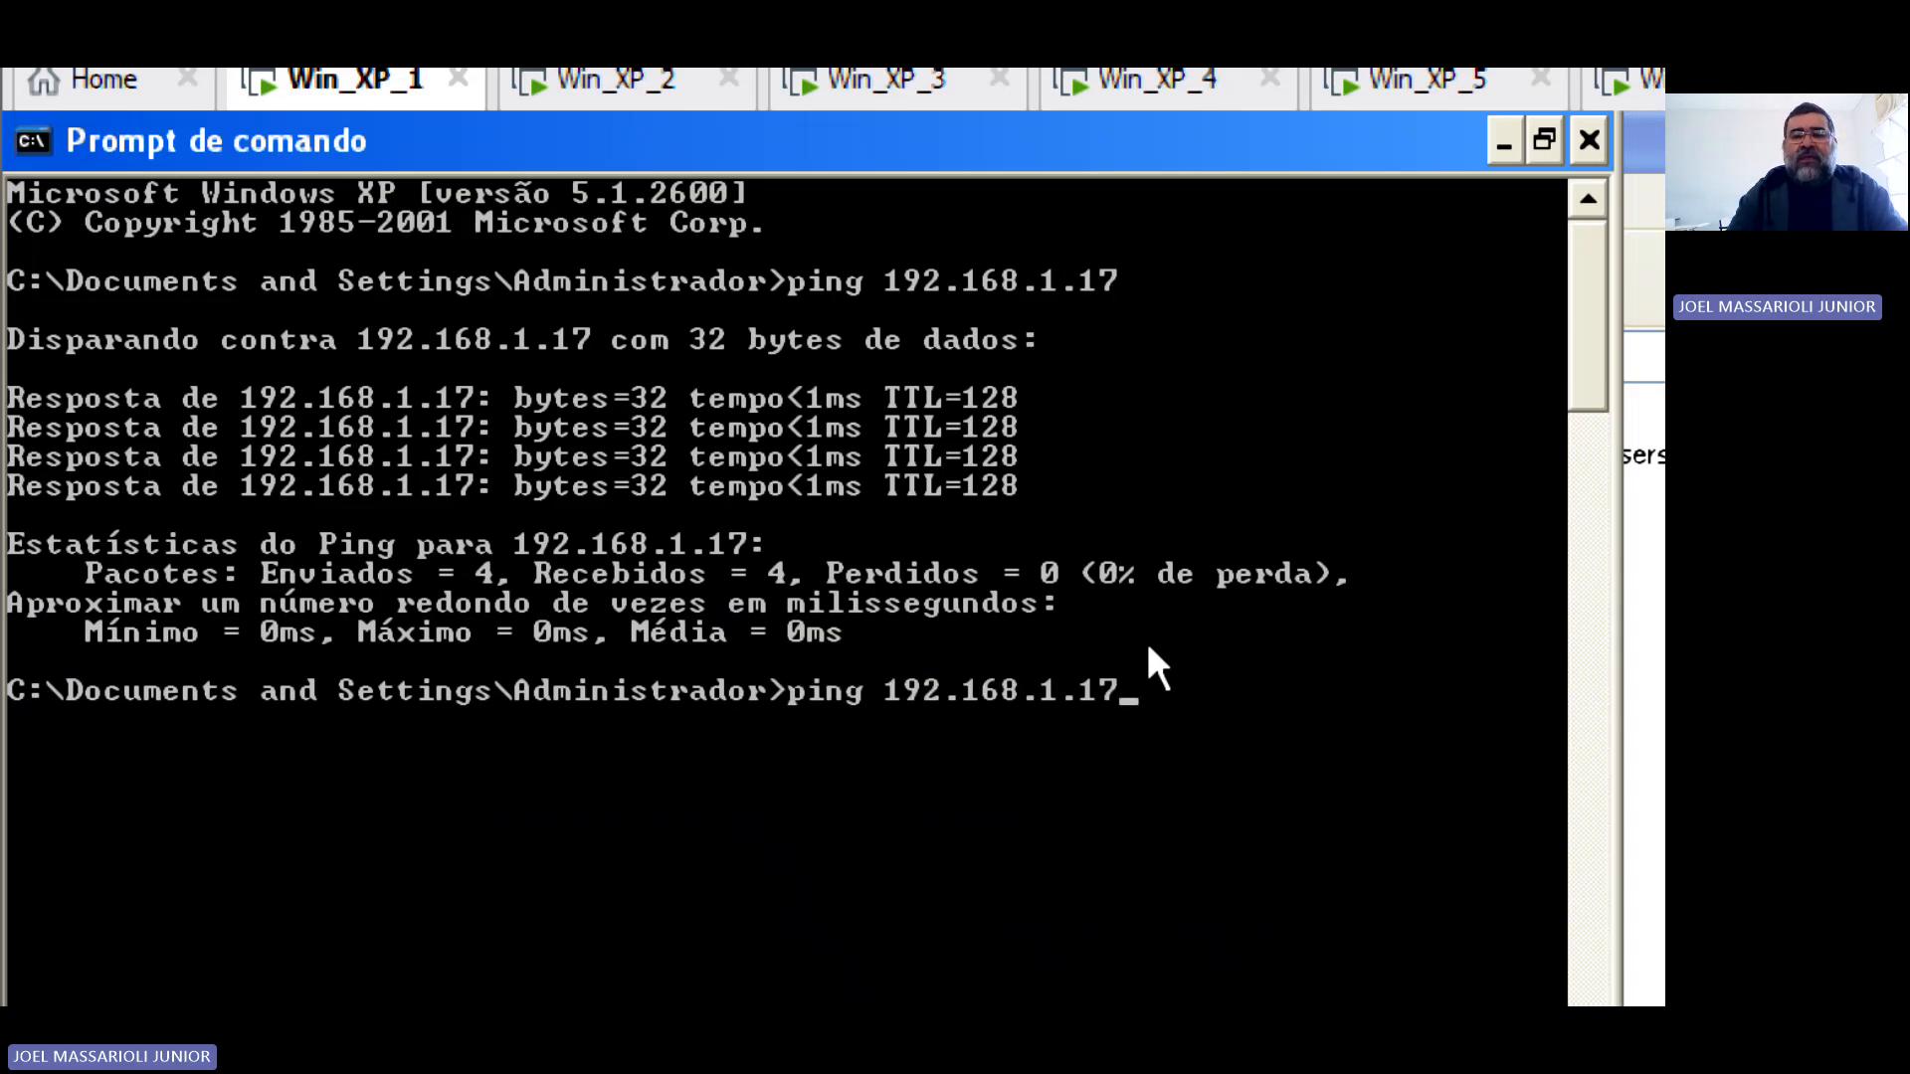
key(BackSpace)
key(BackSpace)
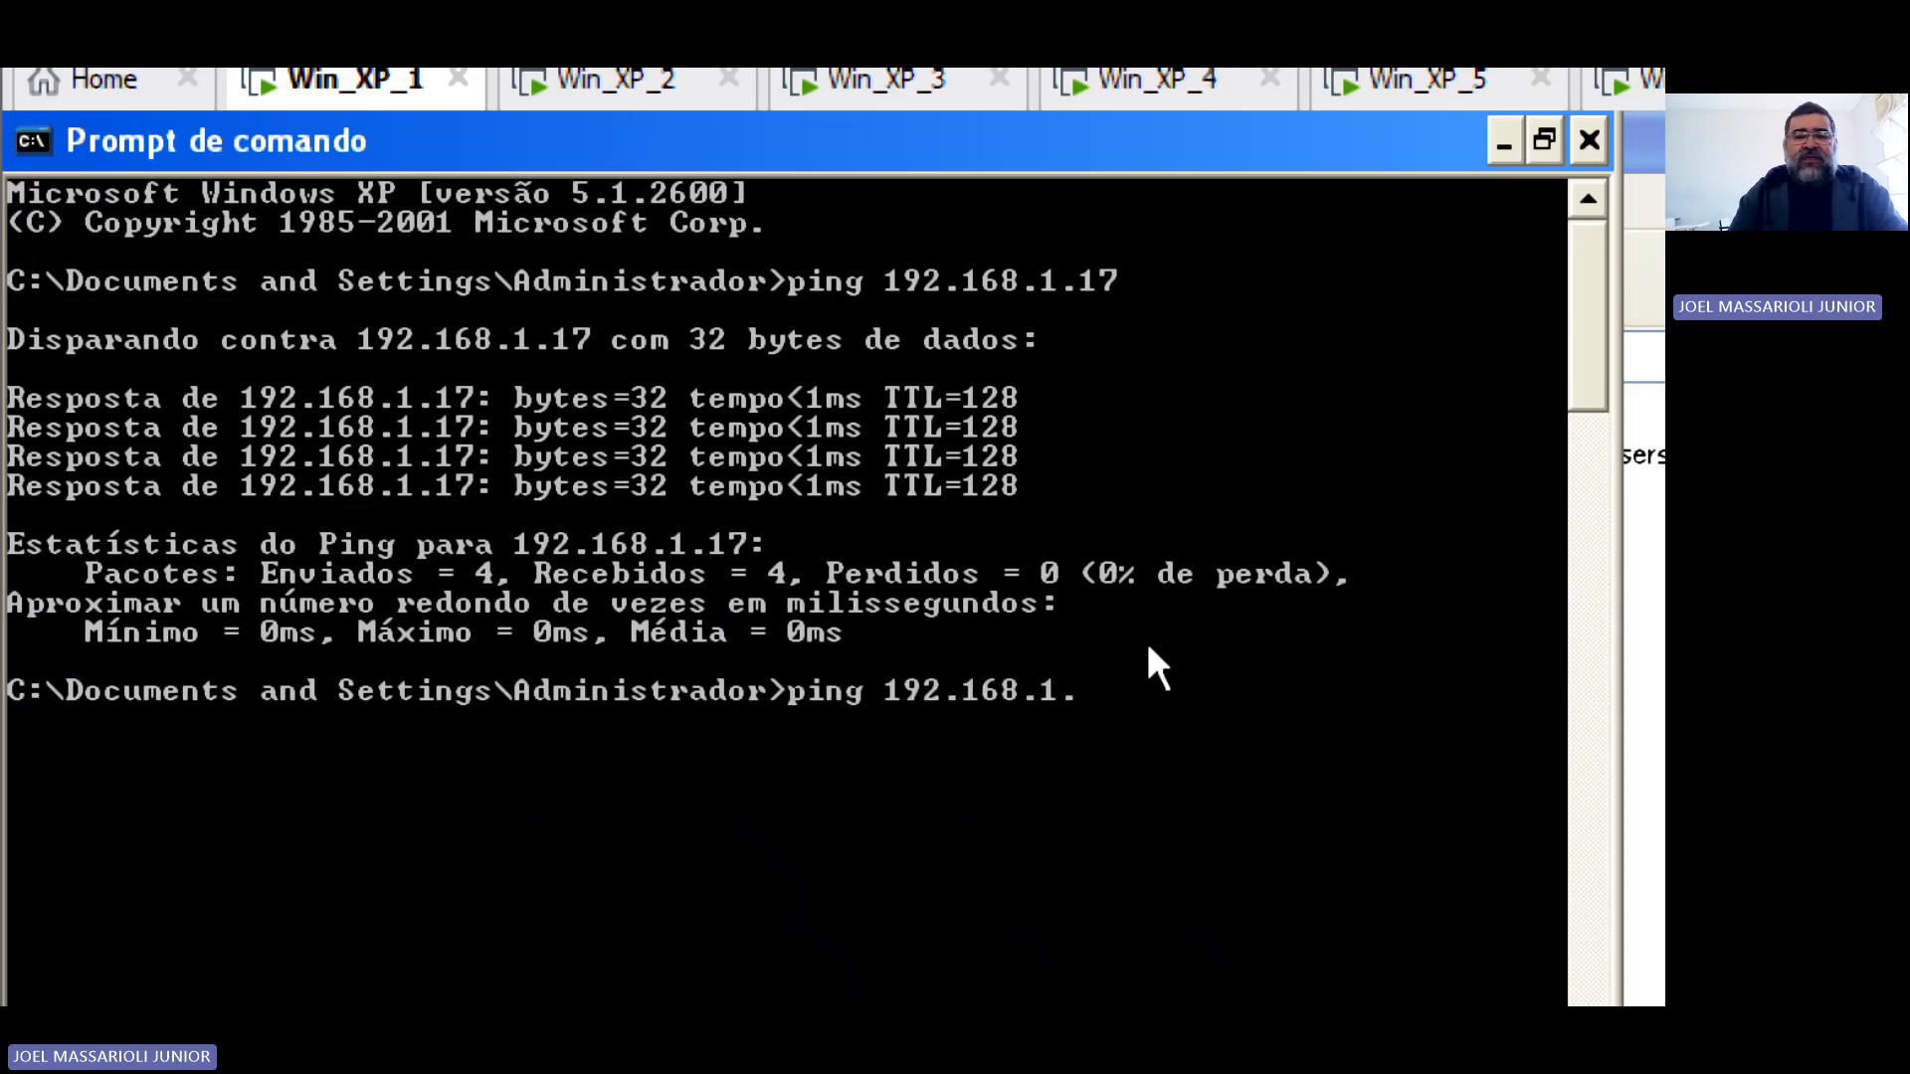
text(5)
key(Return)
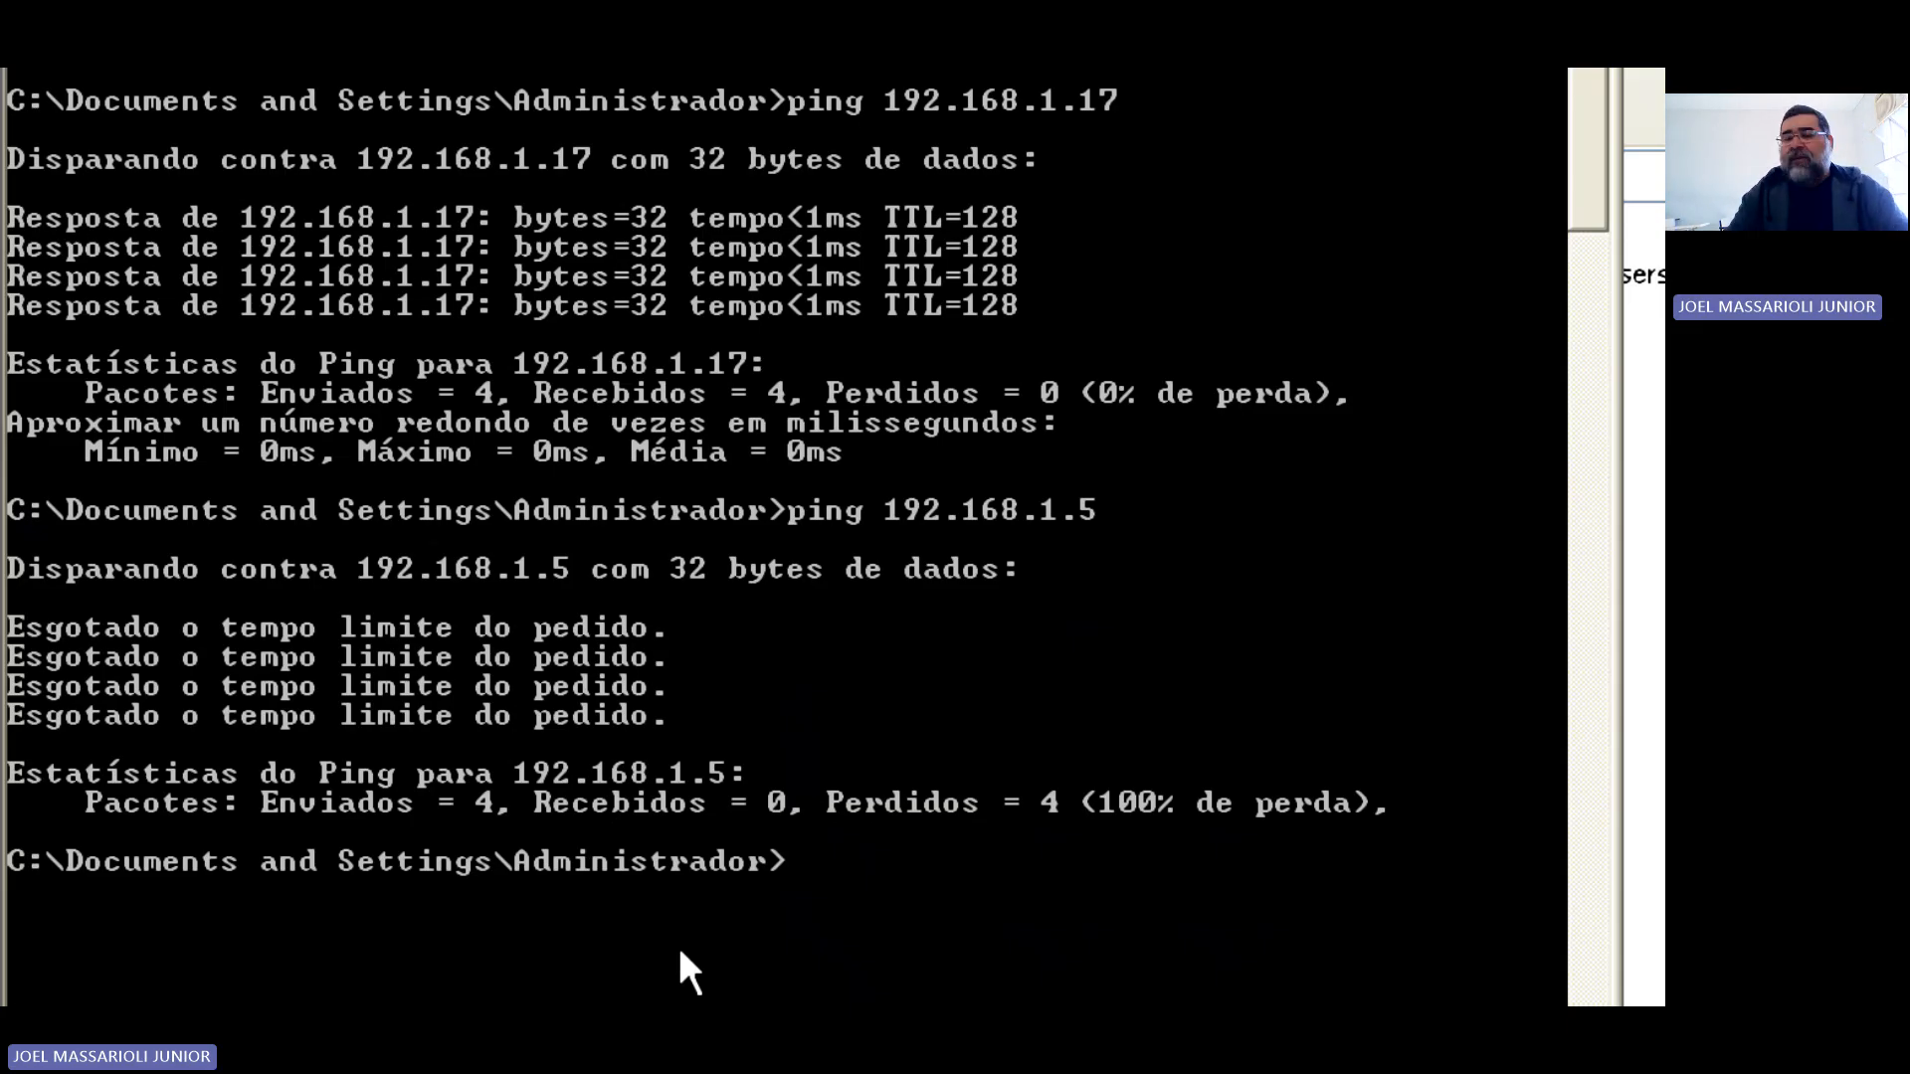
Step: Close the command prompt session in Win_XP_1 with the exit command
text(exi)
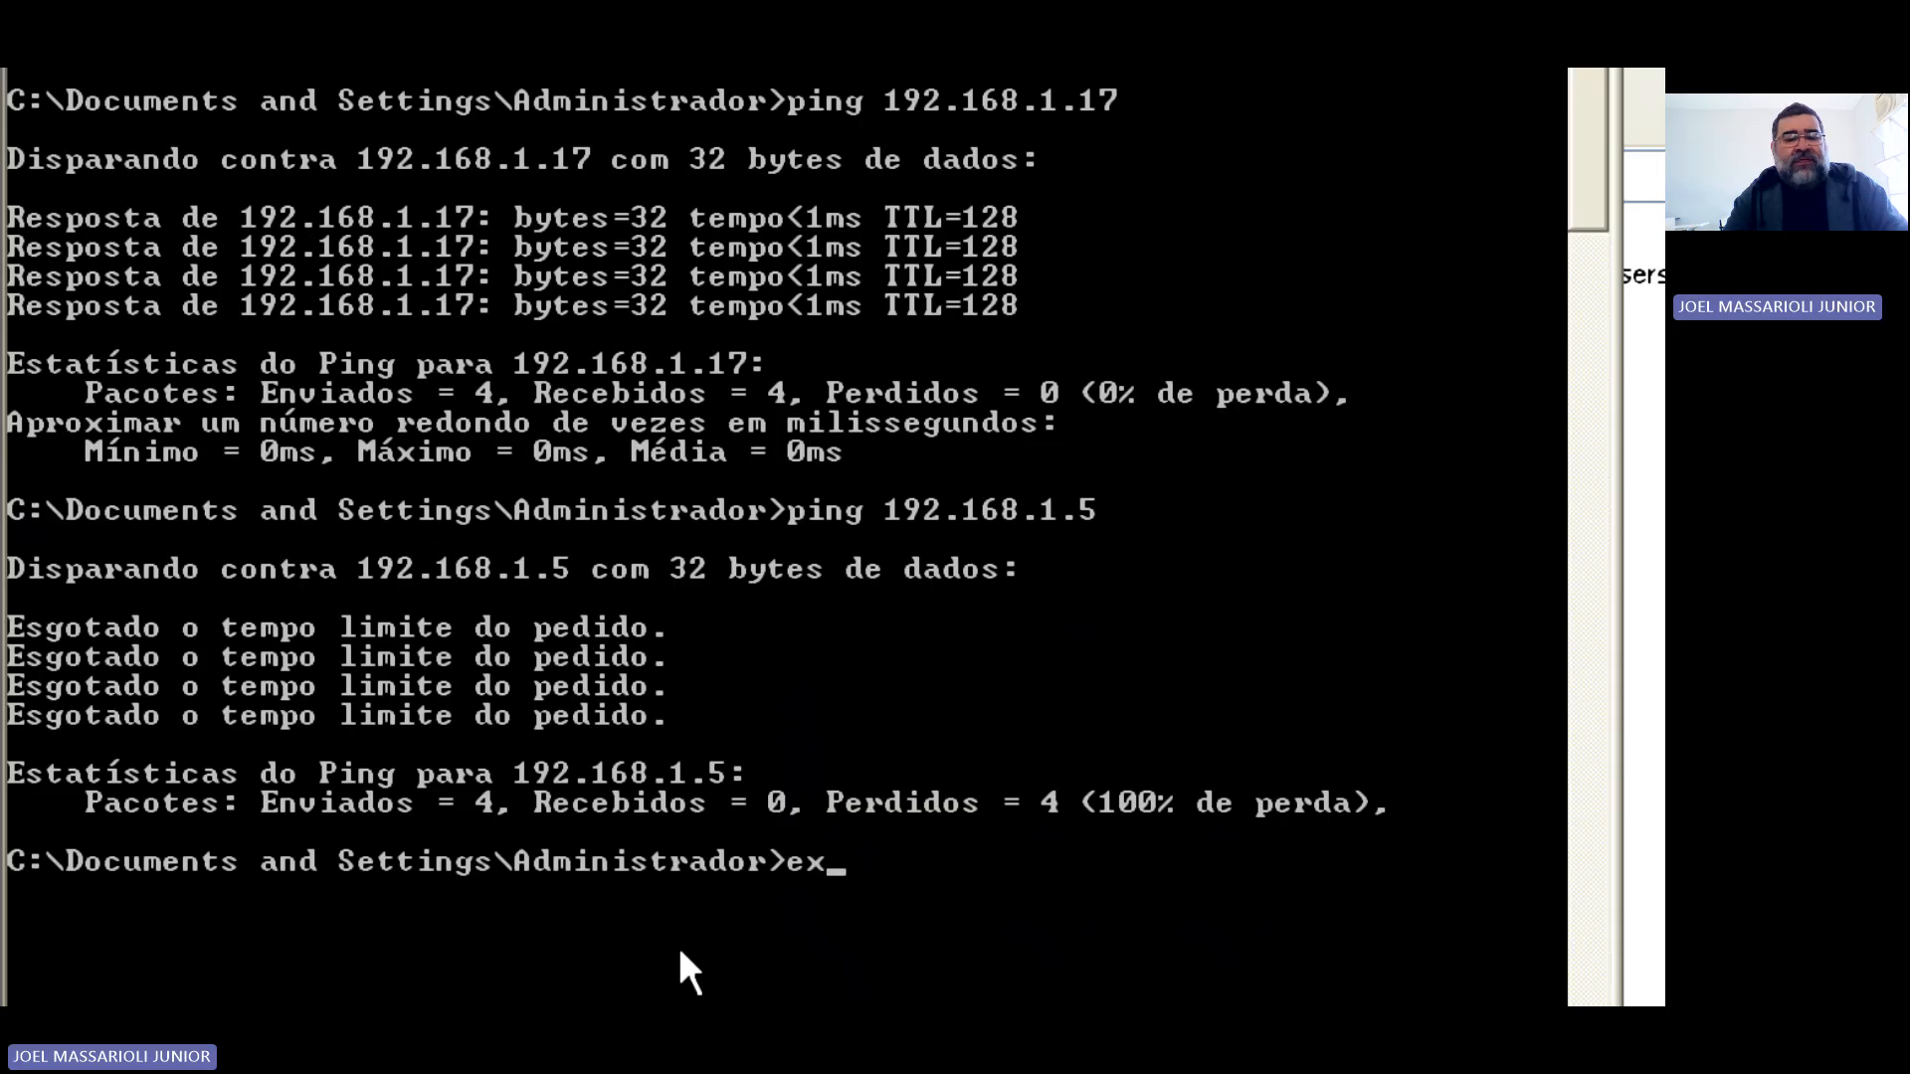
text(t)
key(Return)
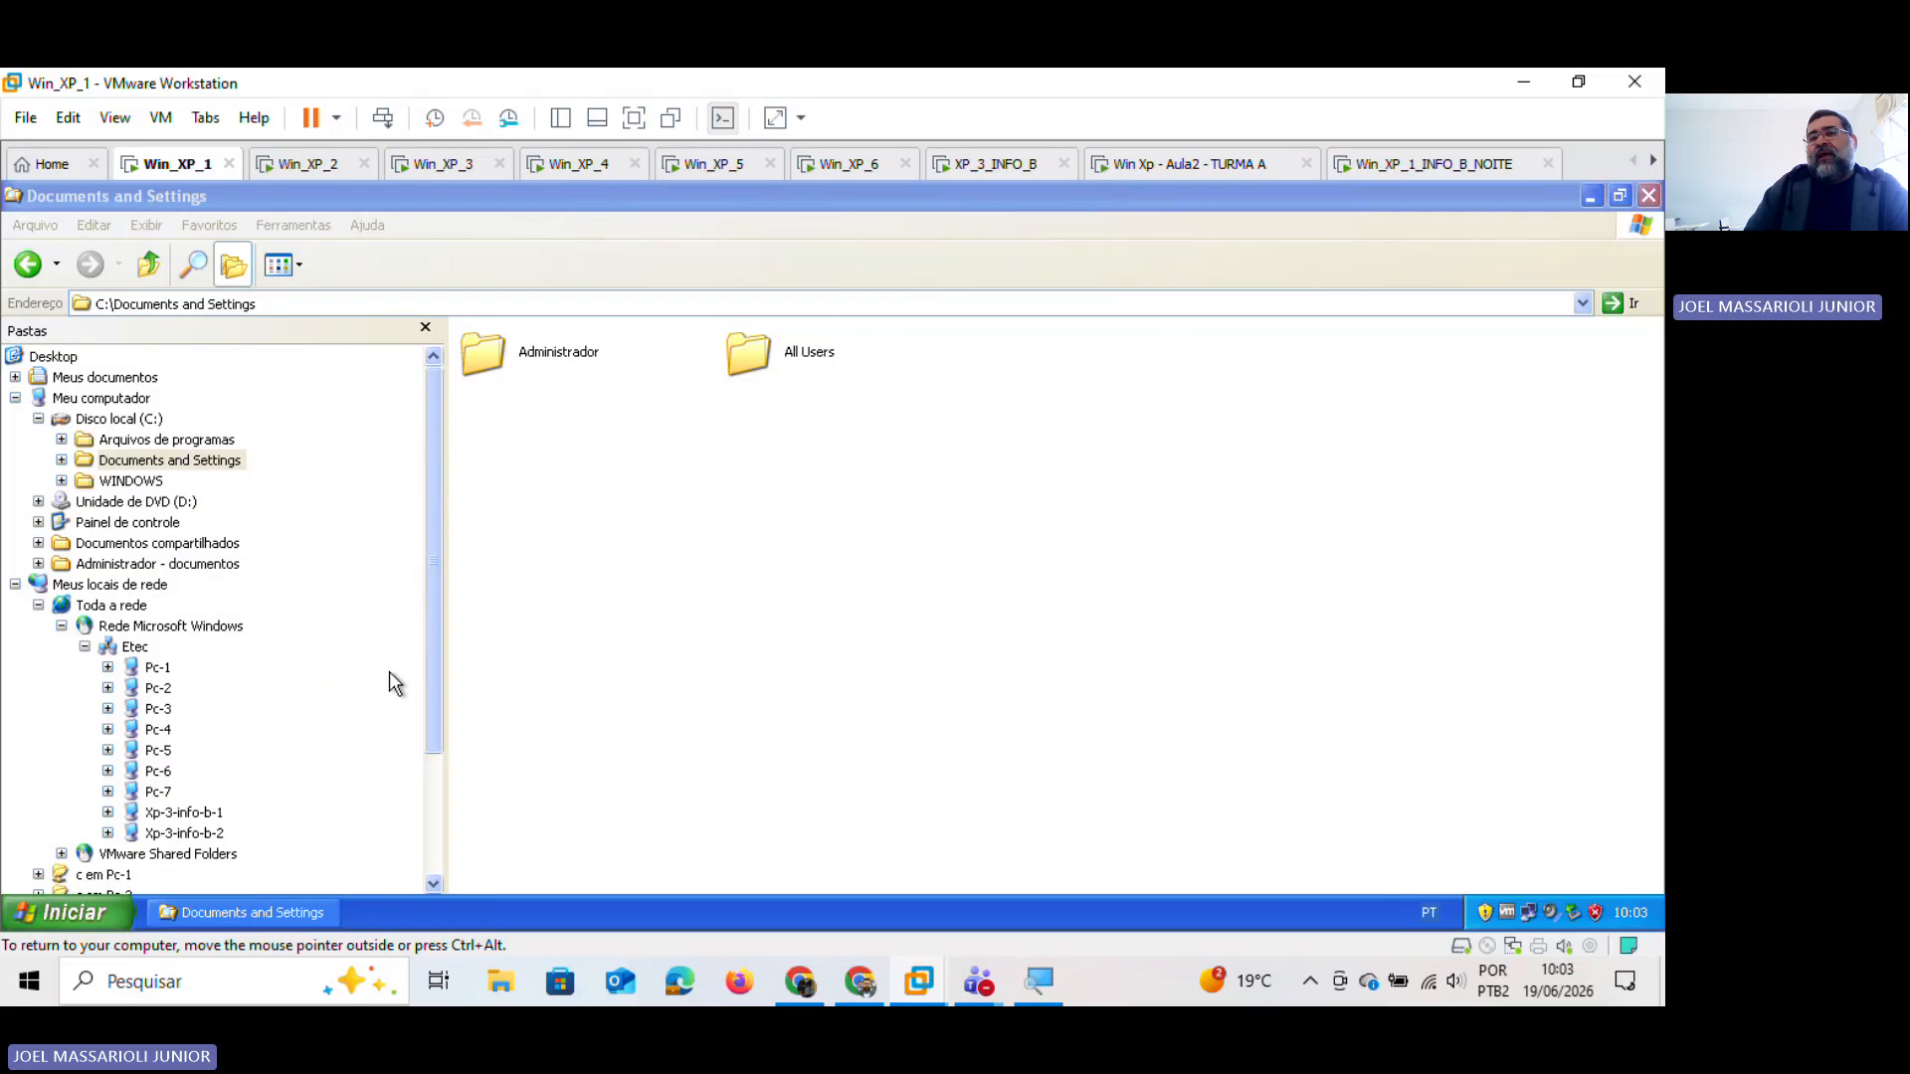
Step: Minimize VMware Workstation, switch to Oracle VirtualBox and show the details of the XP_2 virtual machine
click(1525, 81)
key(super)
text(vir)
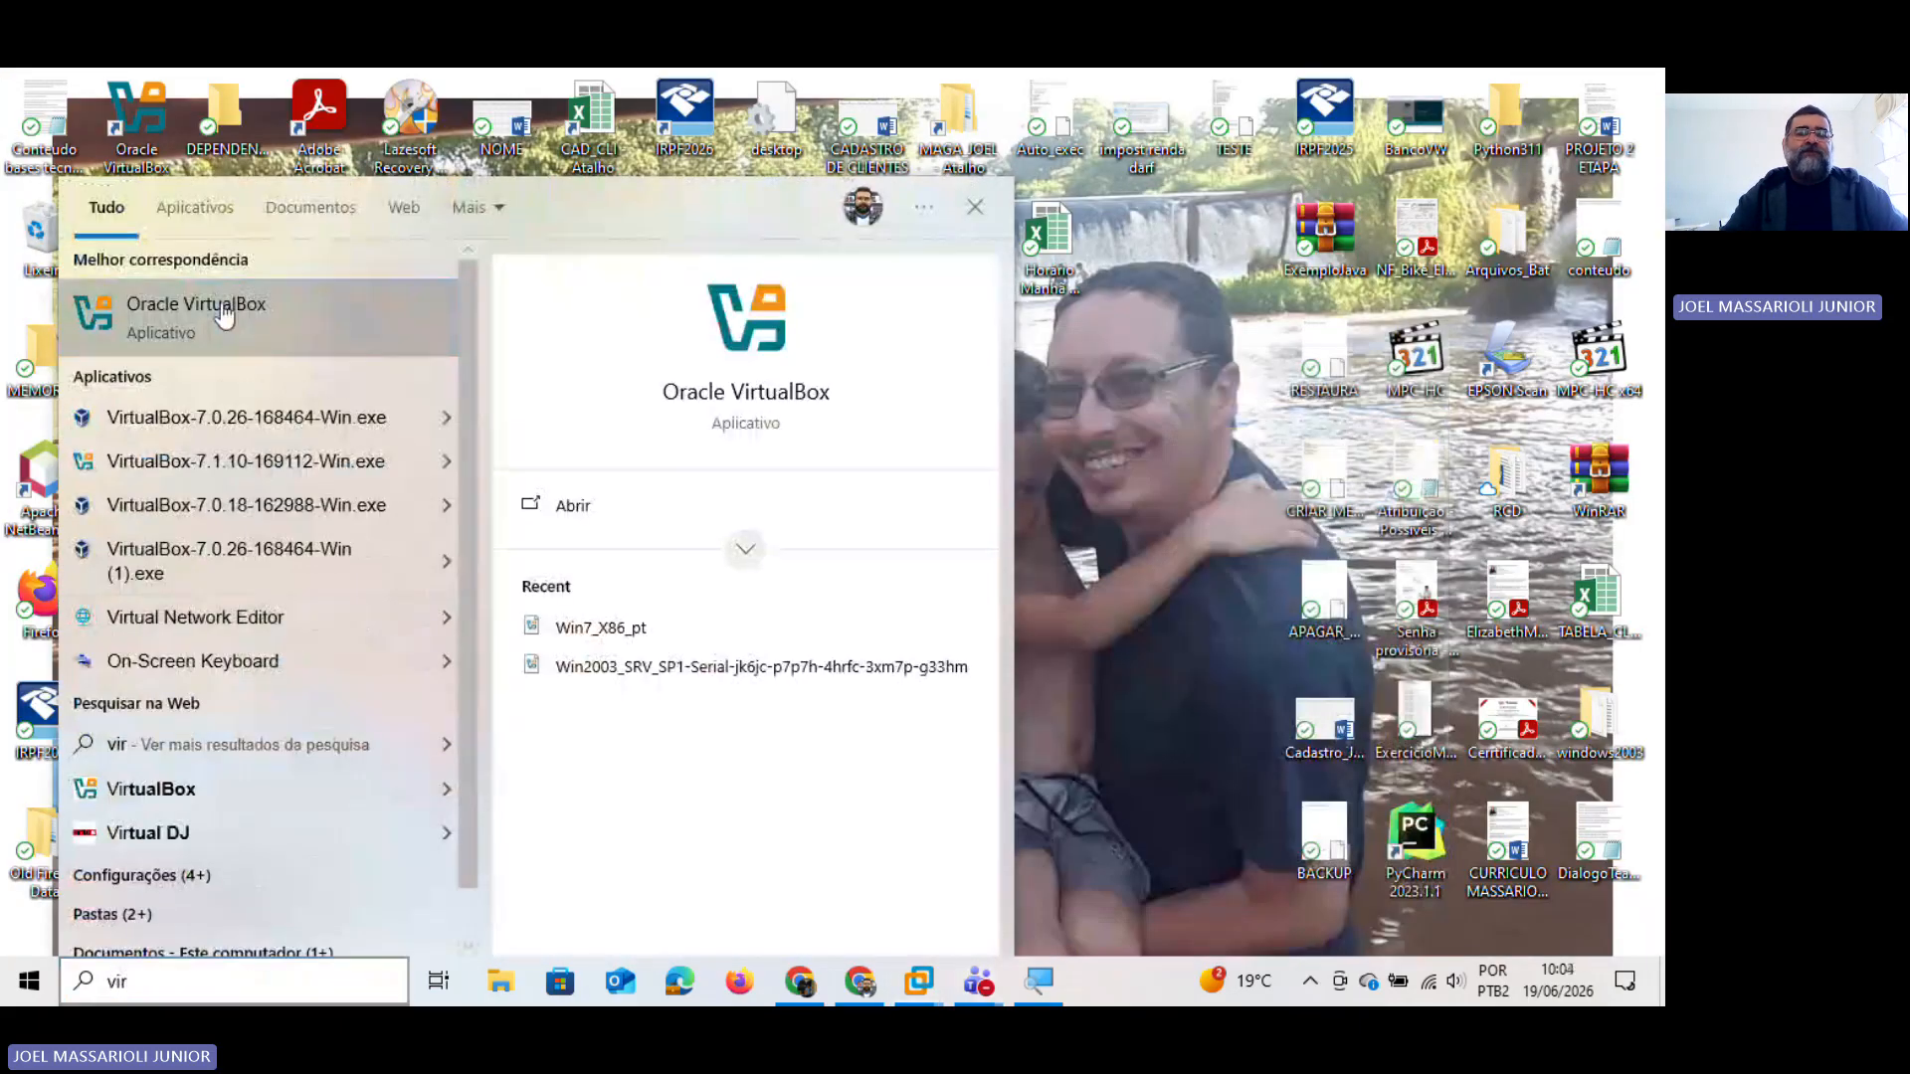
key(Escape)
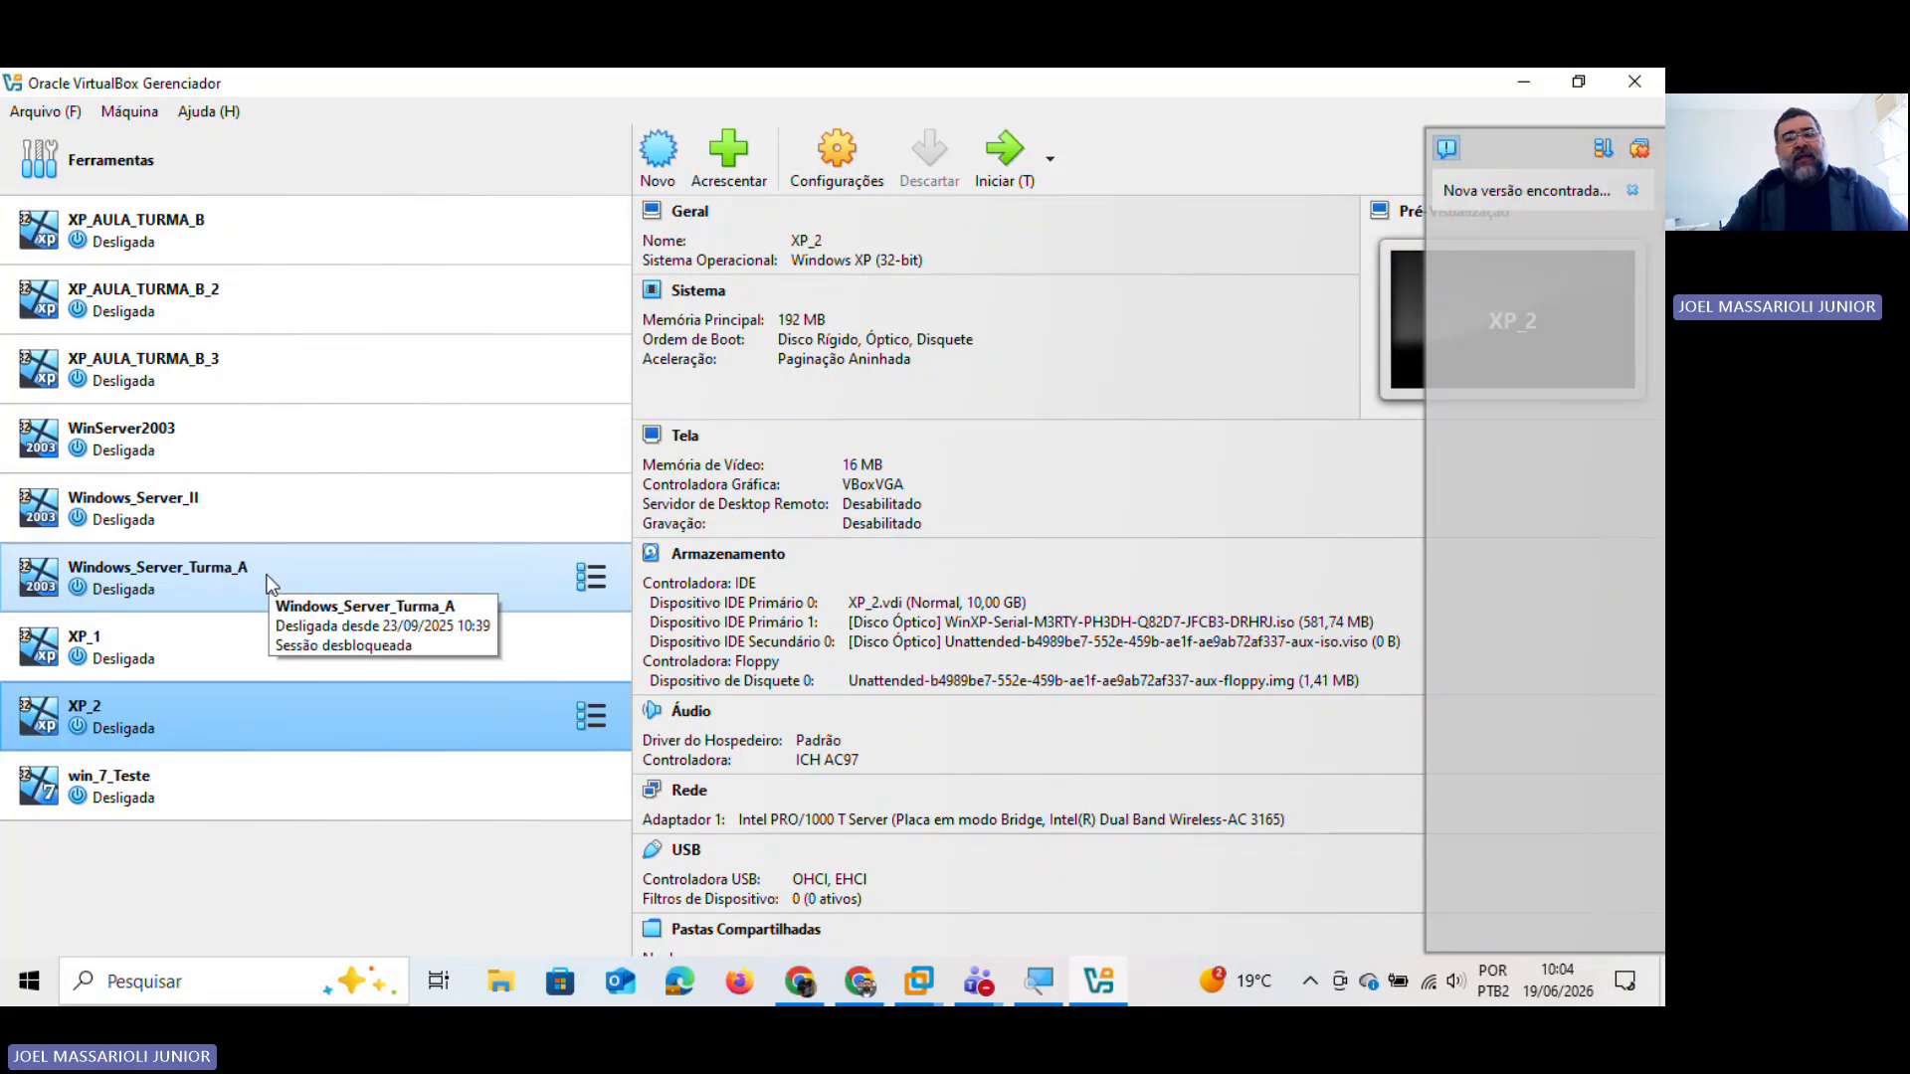
click(609, 732)
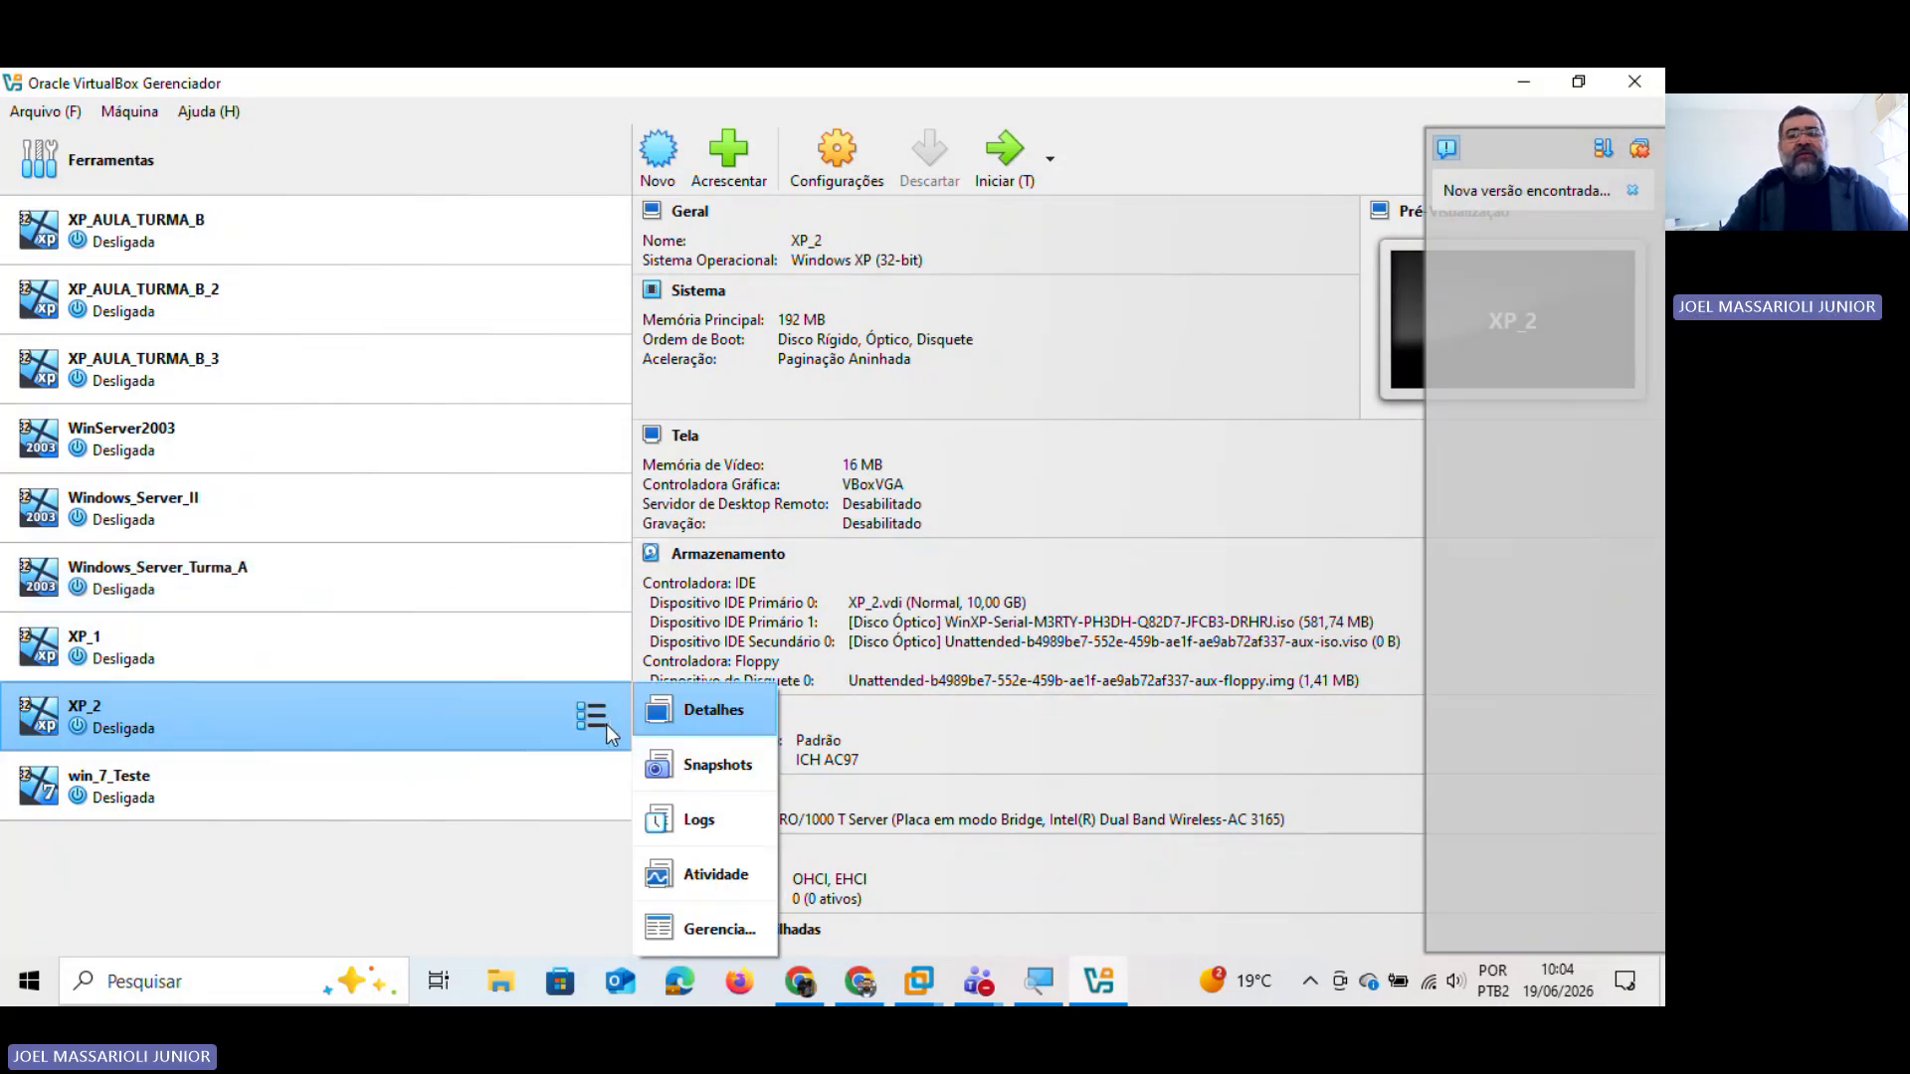
click(704, 714)
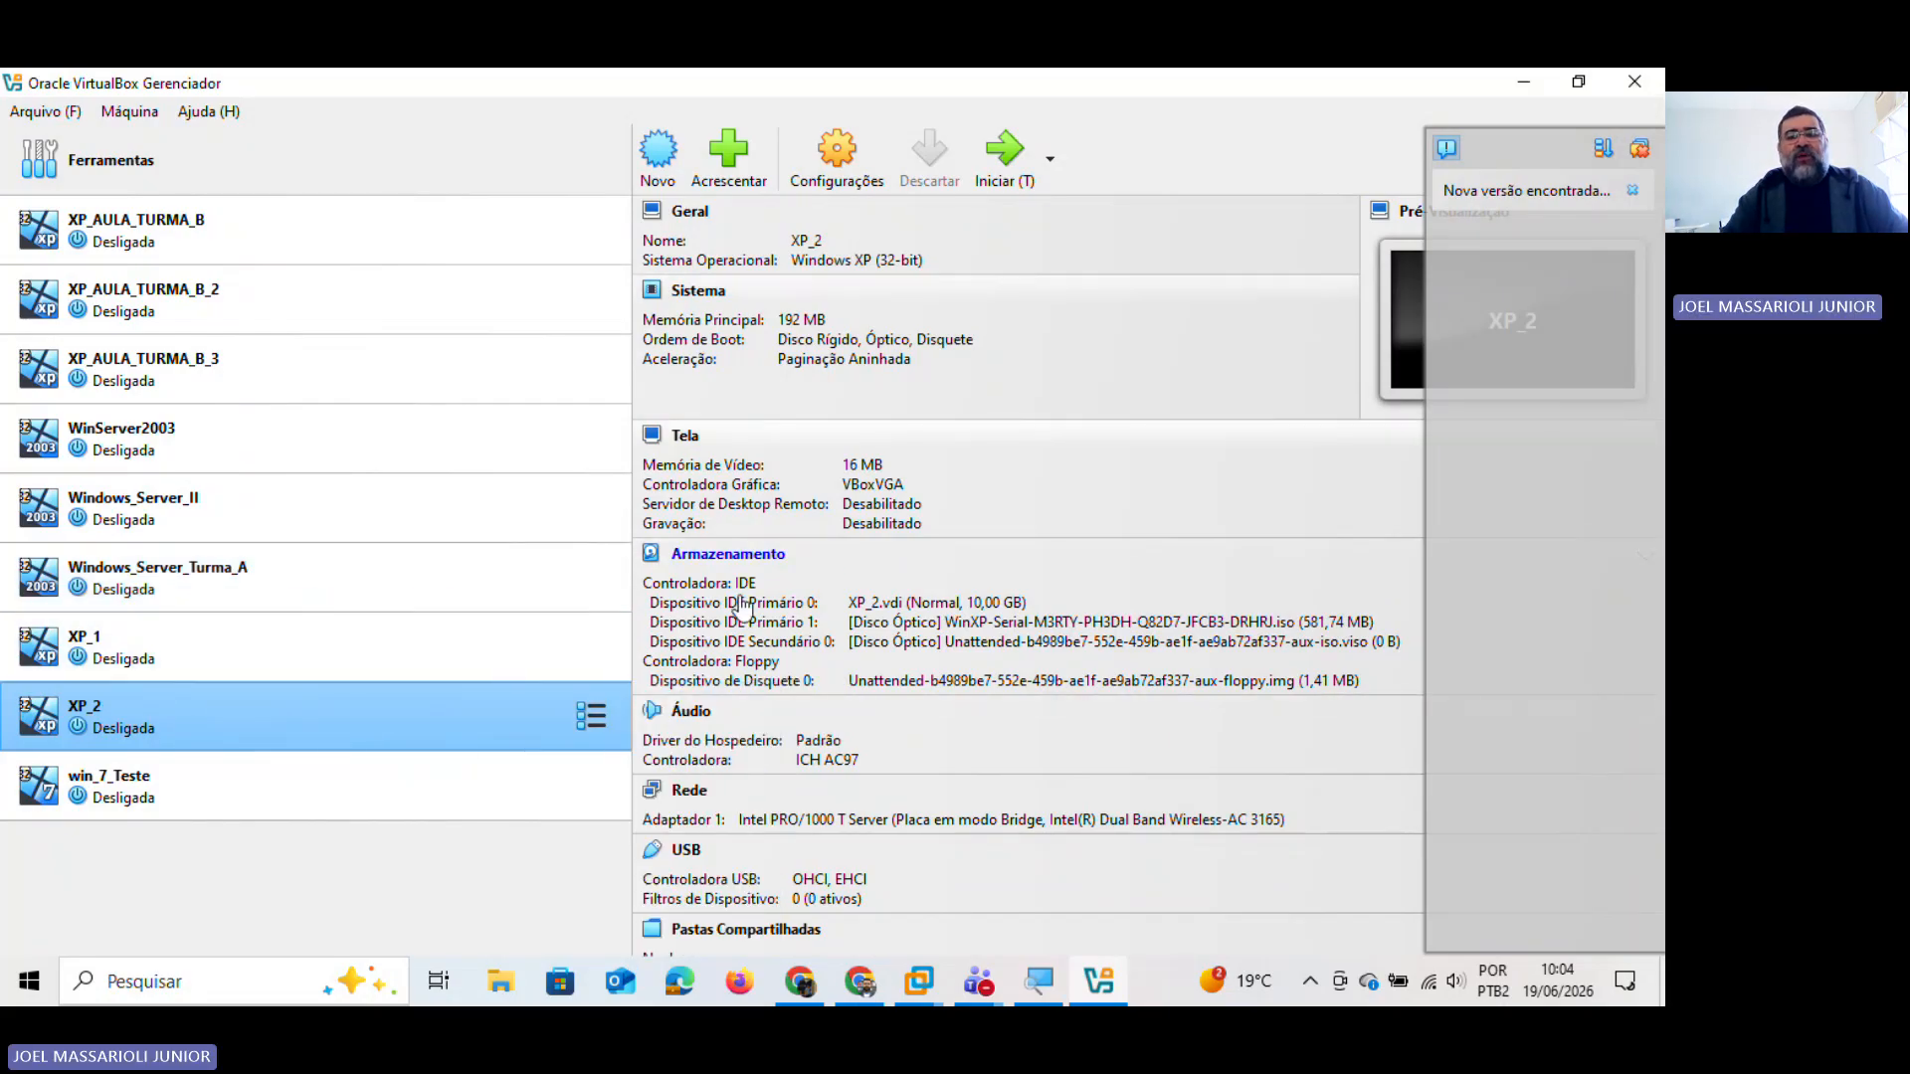
Step: Examine the connection modes available for Adaptador 1 in XP_2's network settings, keep Placa em modo Bridge, and close VirtualBox
click(702, 794)
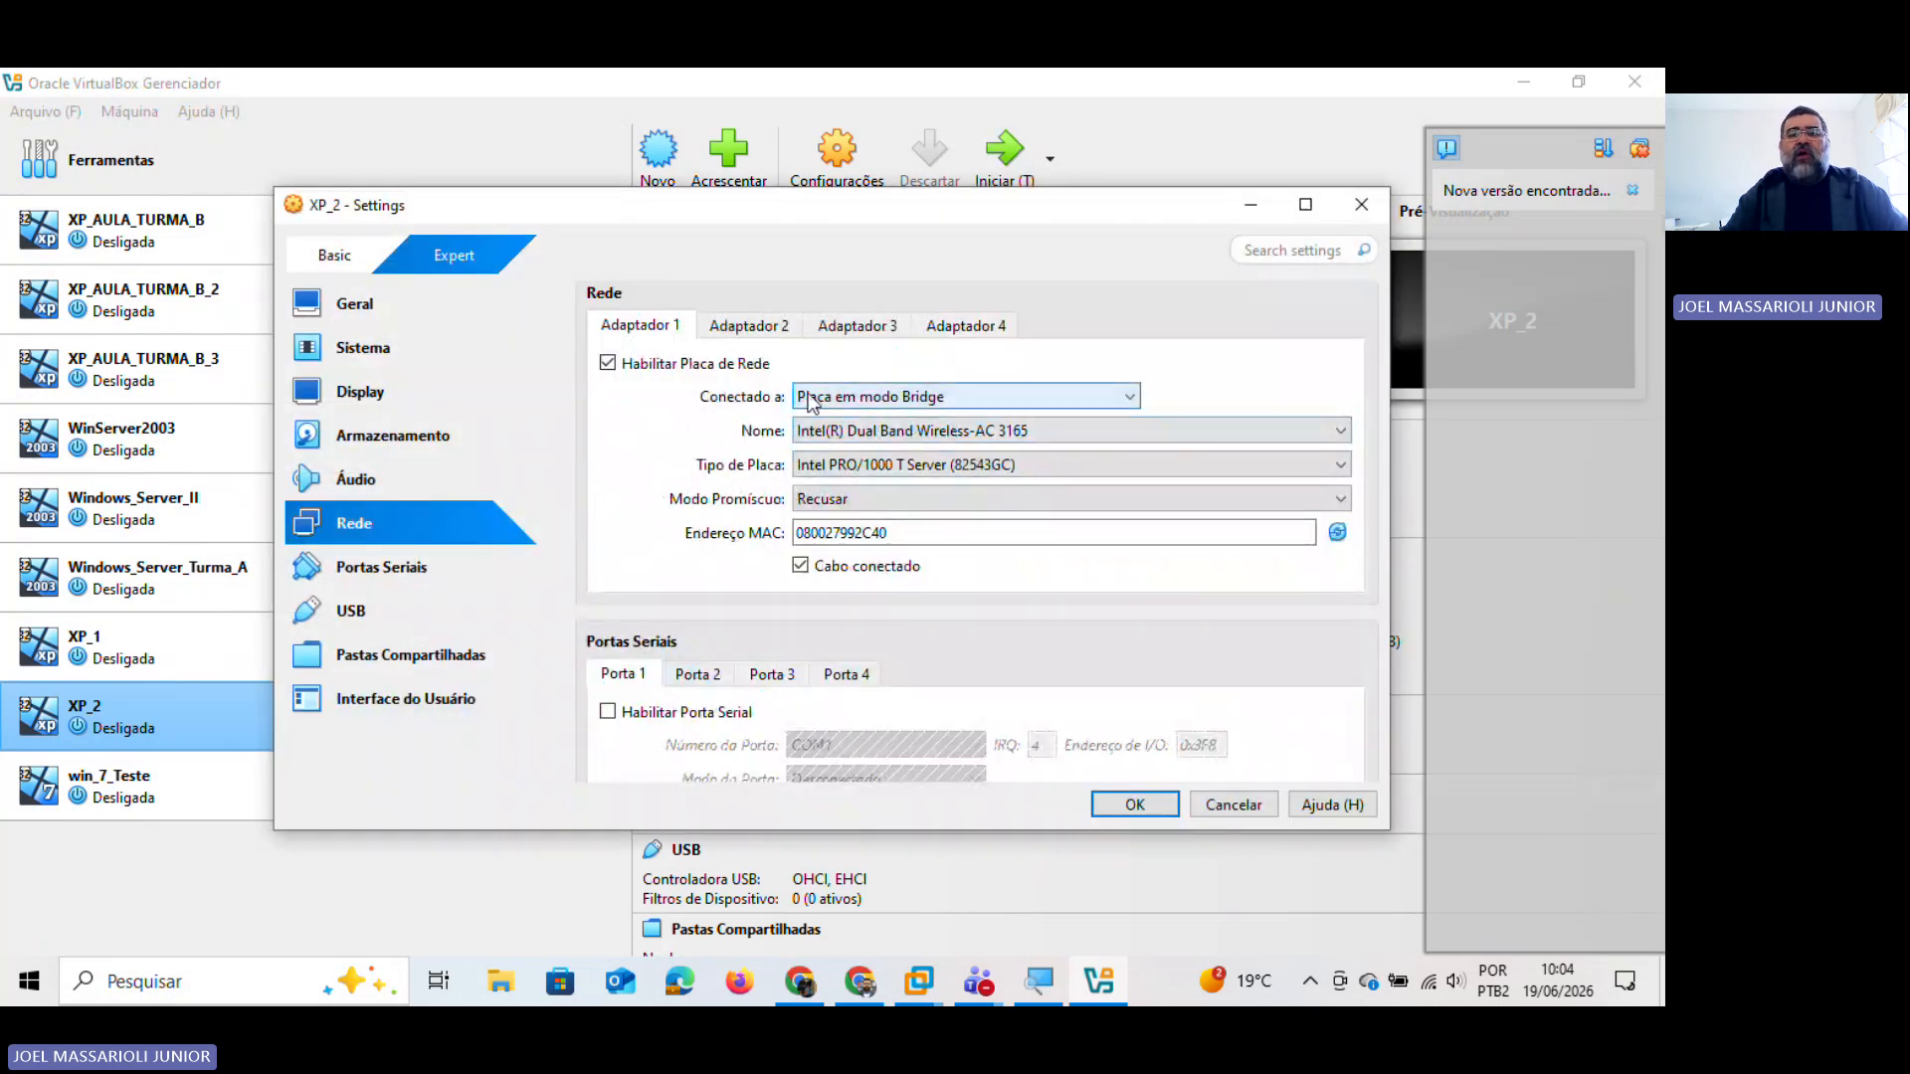
click(808, 398)
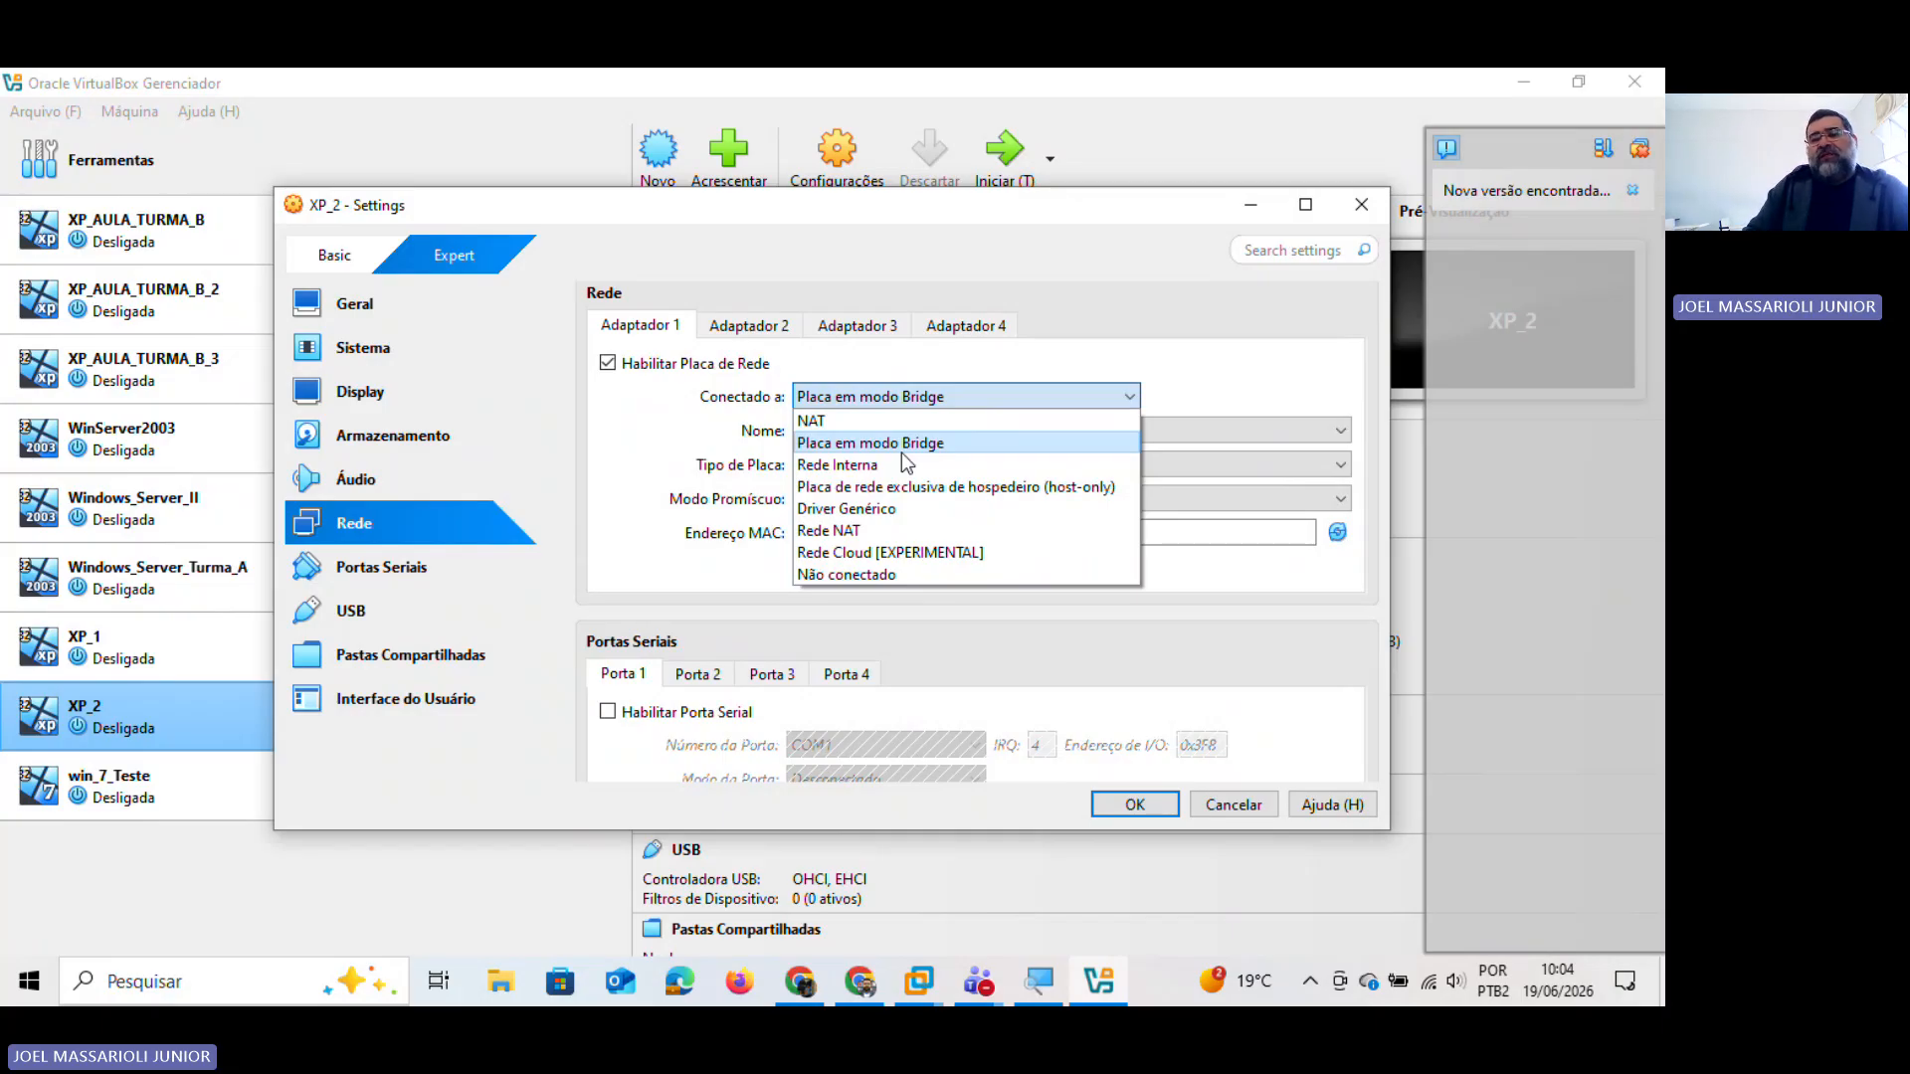
click(1144, 799)
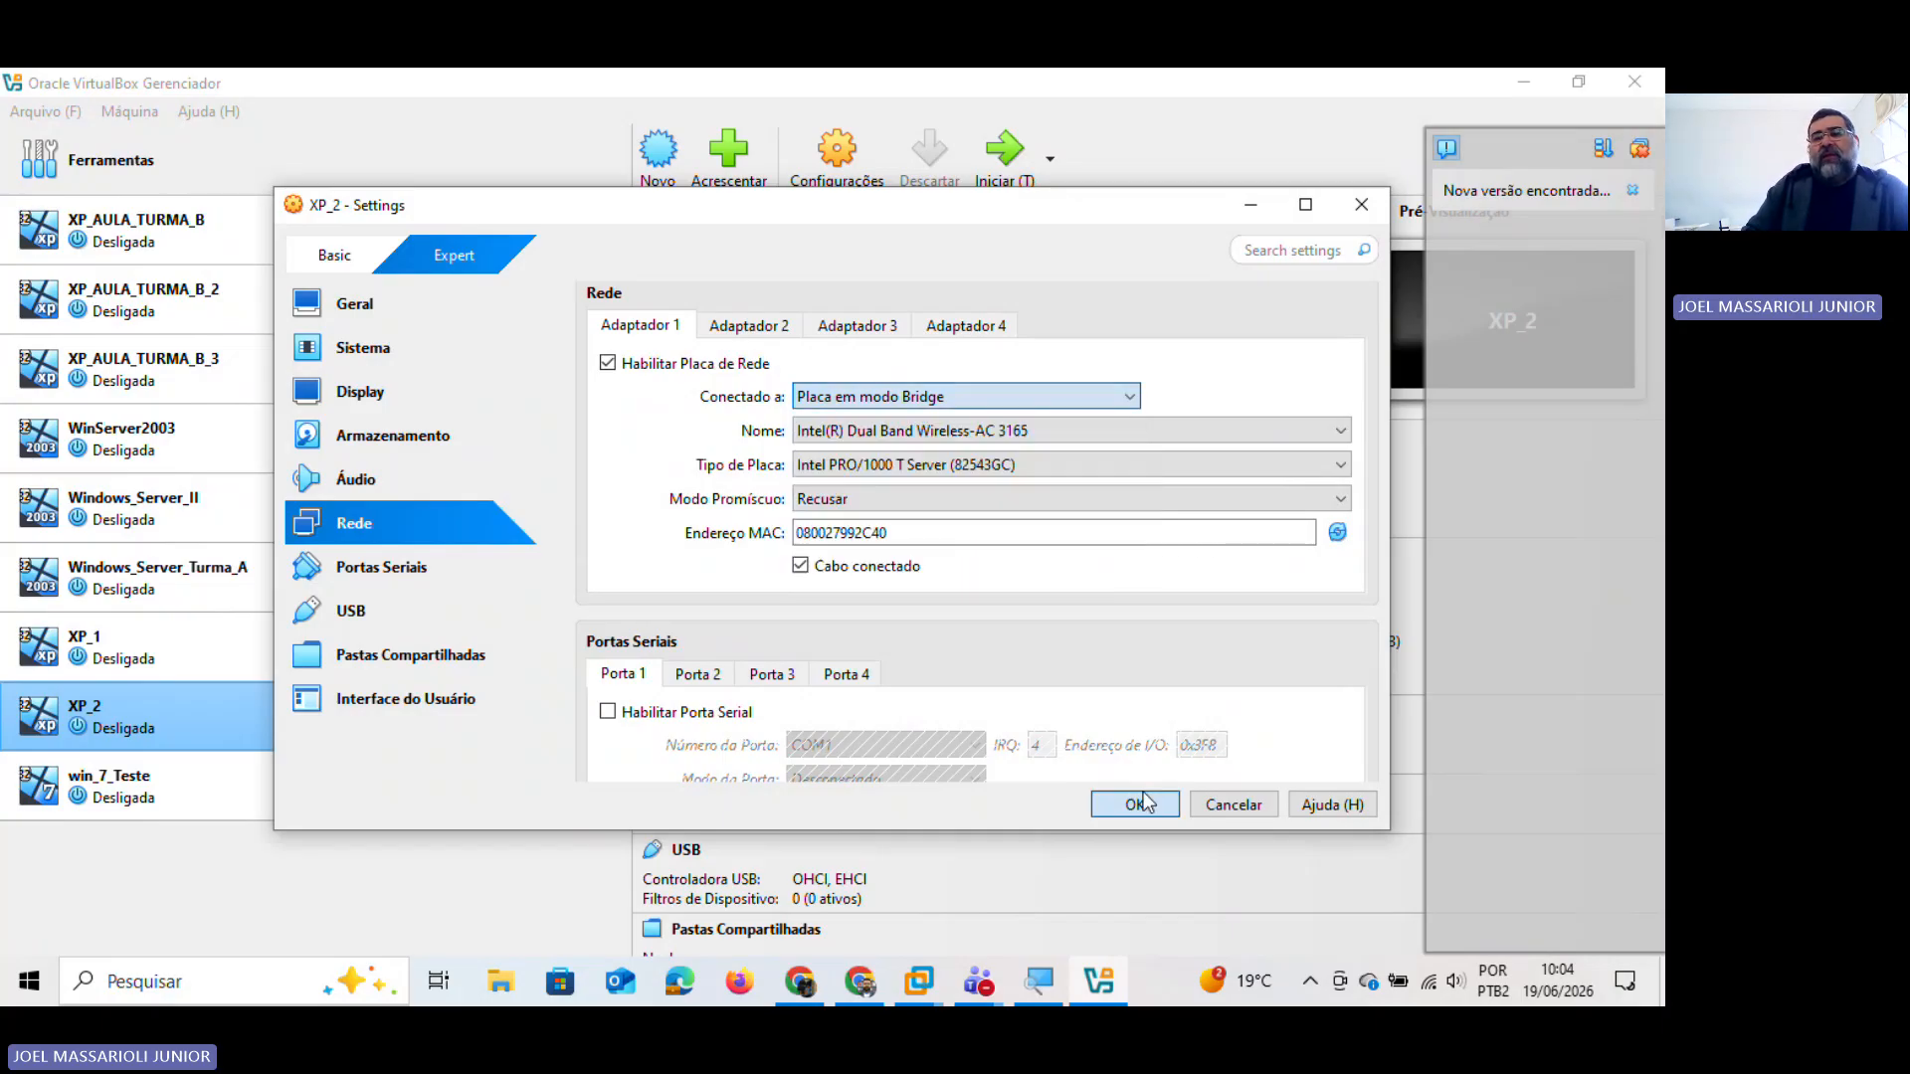
click(1135, 804)
click(1641, 82)
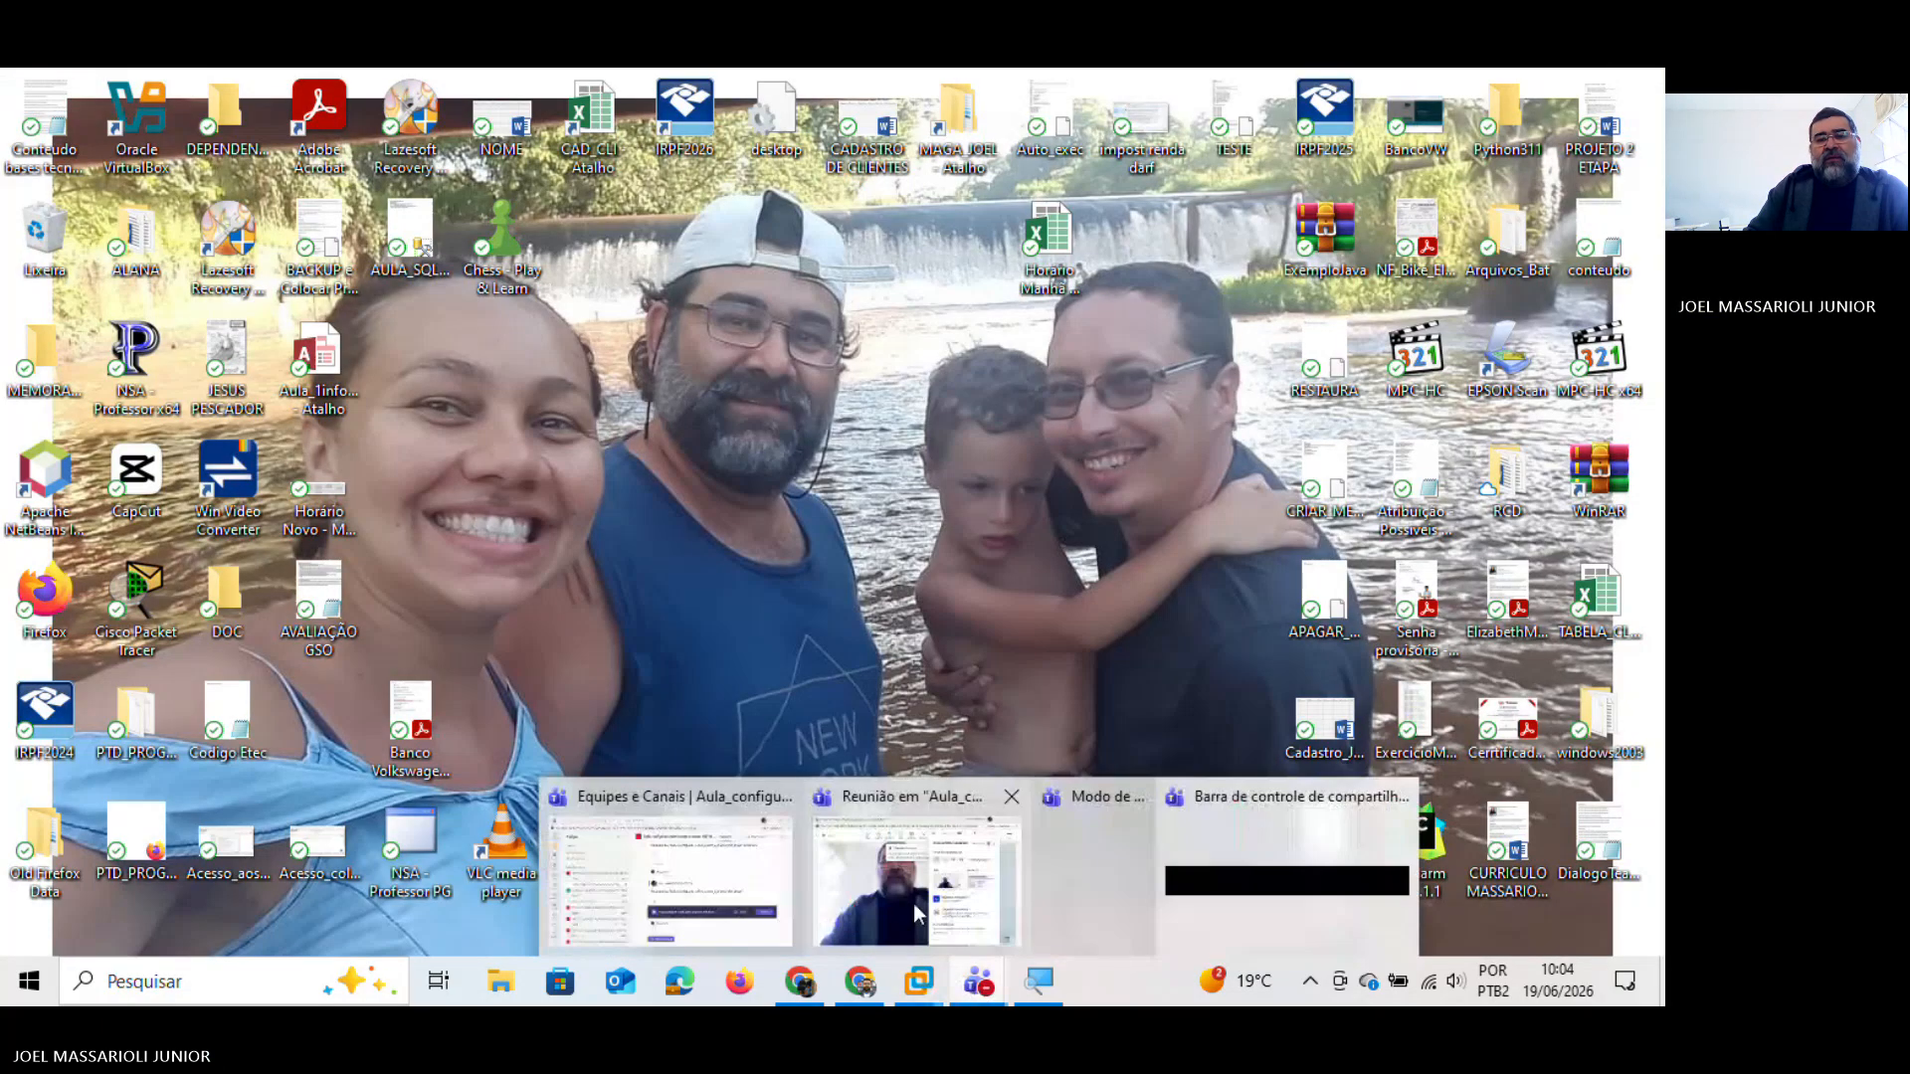
Step: Switch to the Teams meeting window and stop the meeting's transcription, confirming the request
click(978, 982)
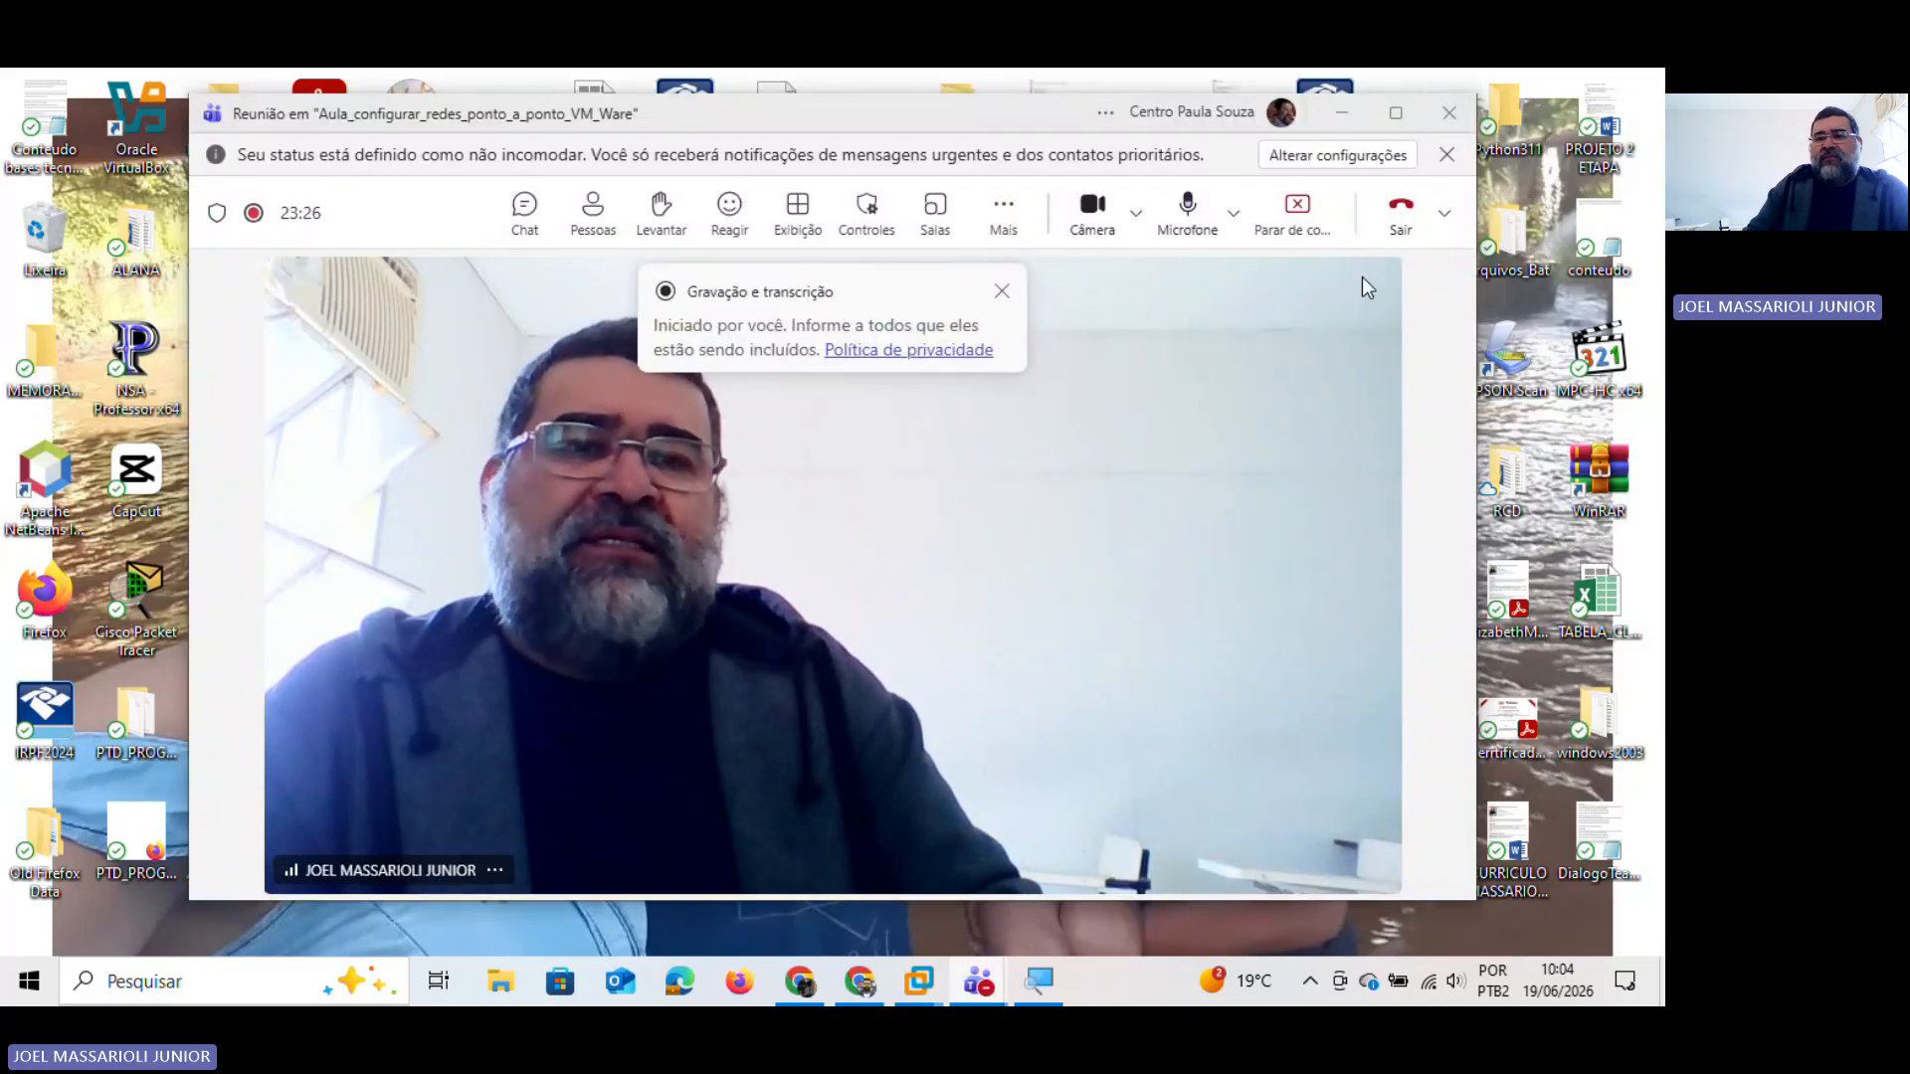
click(1003, 214)
mouse_move(1042, 290)
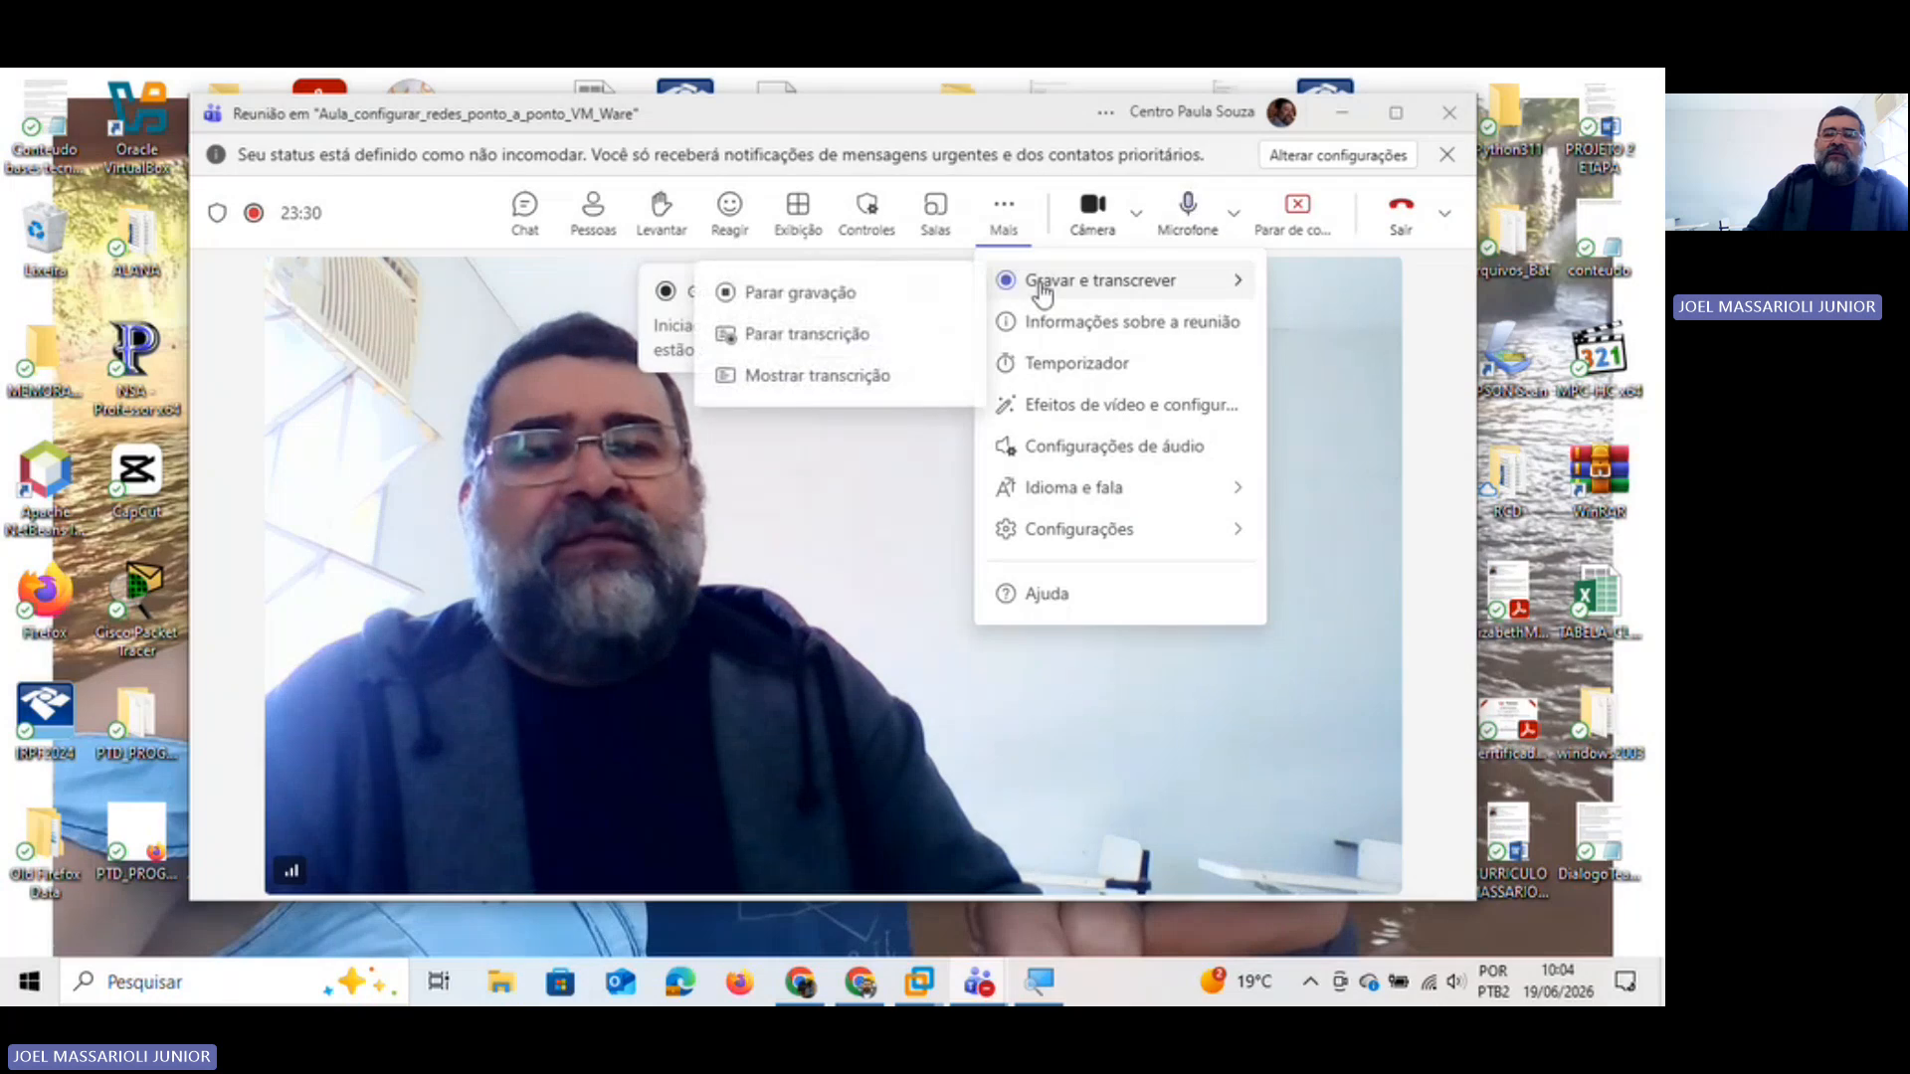
click(808, 335)
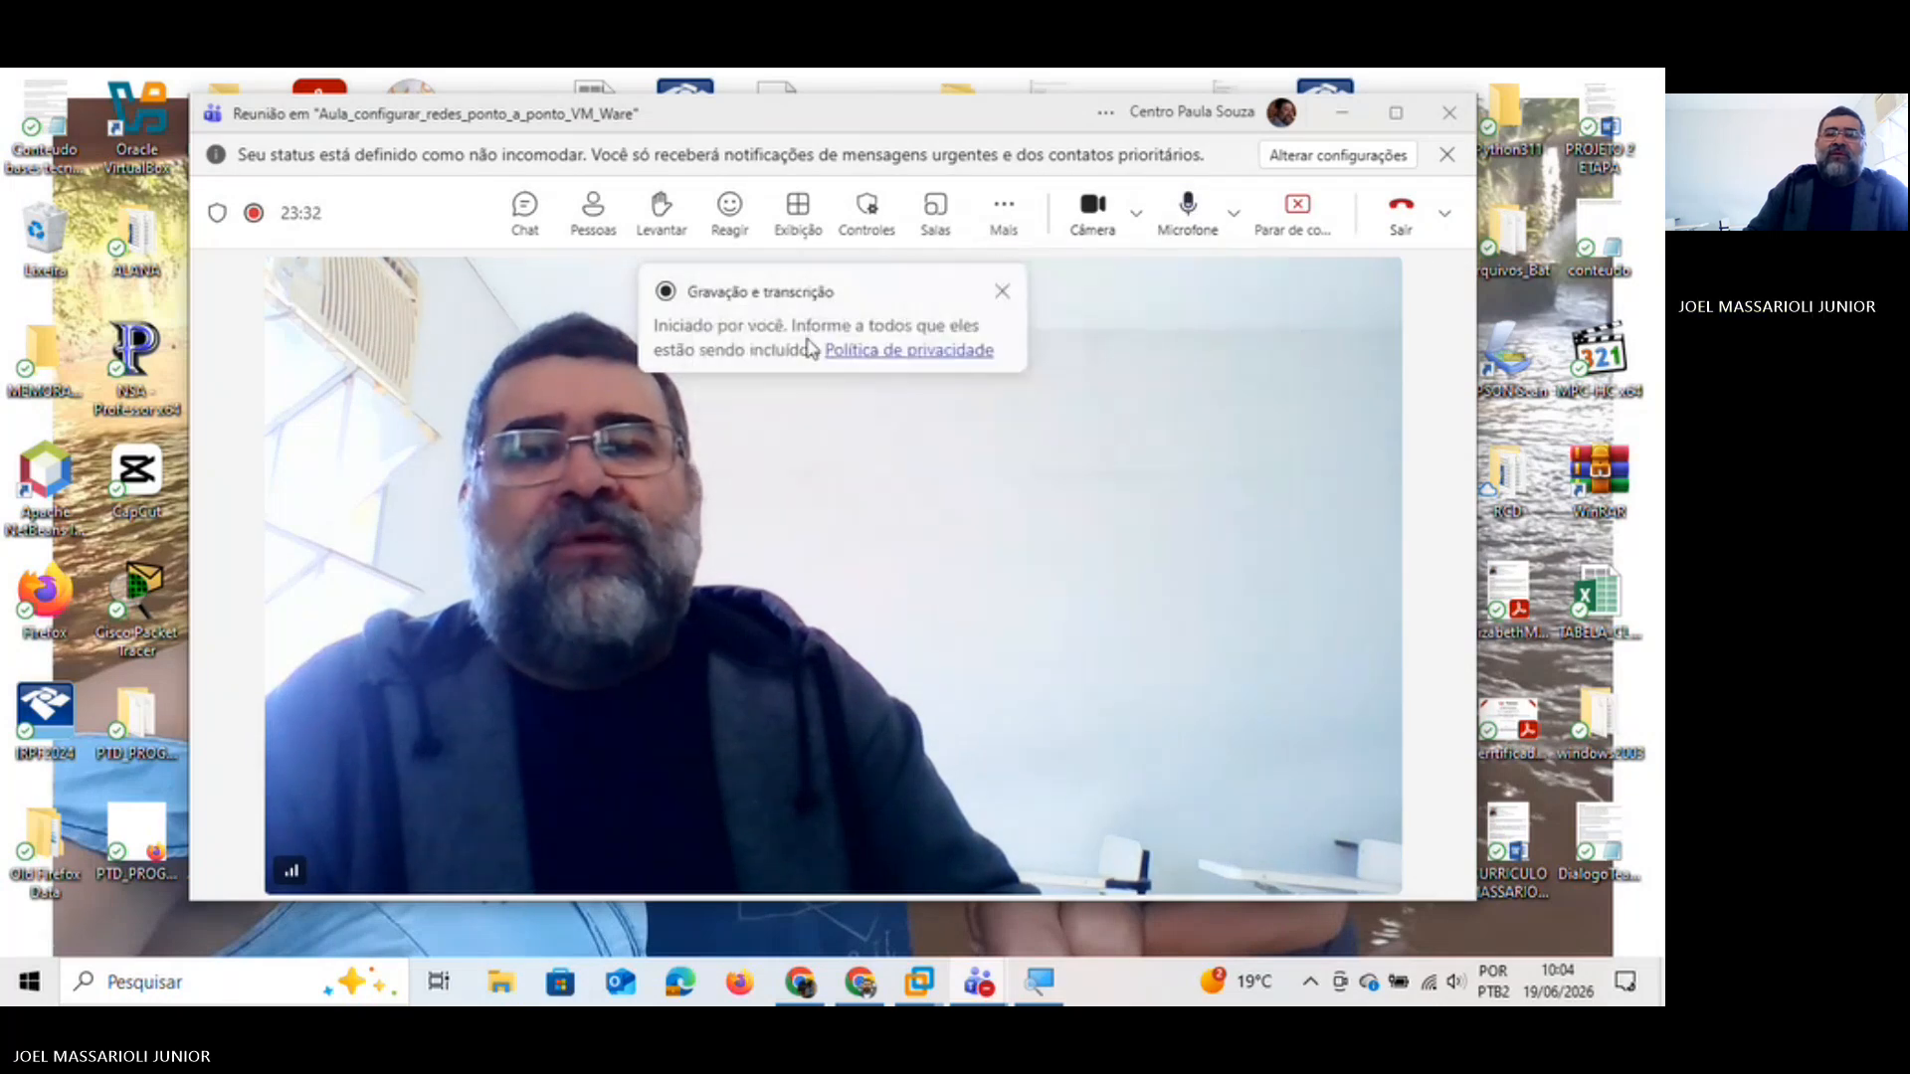
click(988, 545)
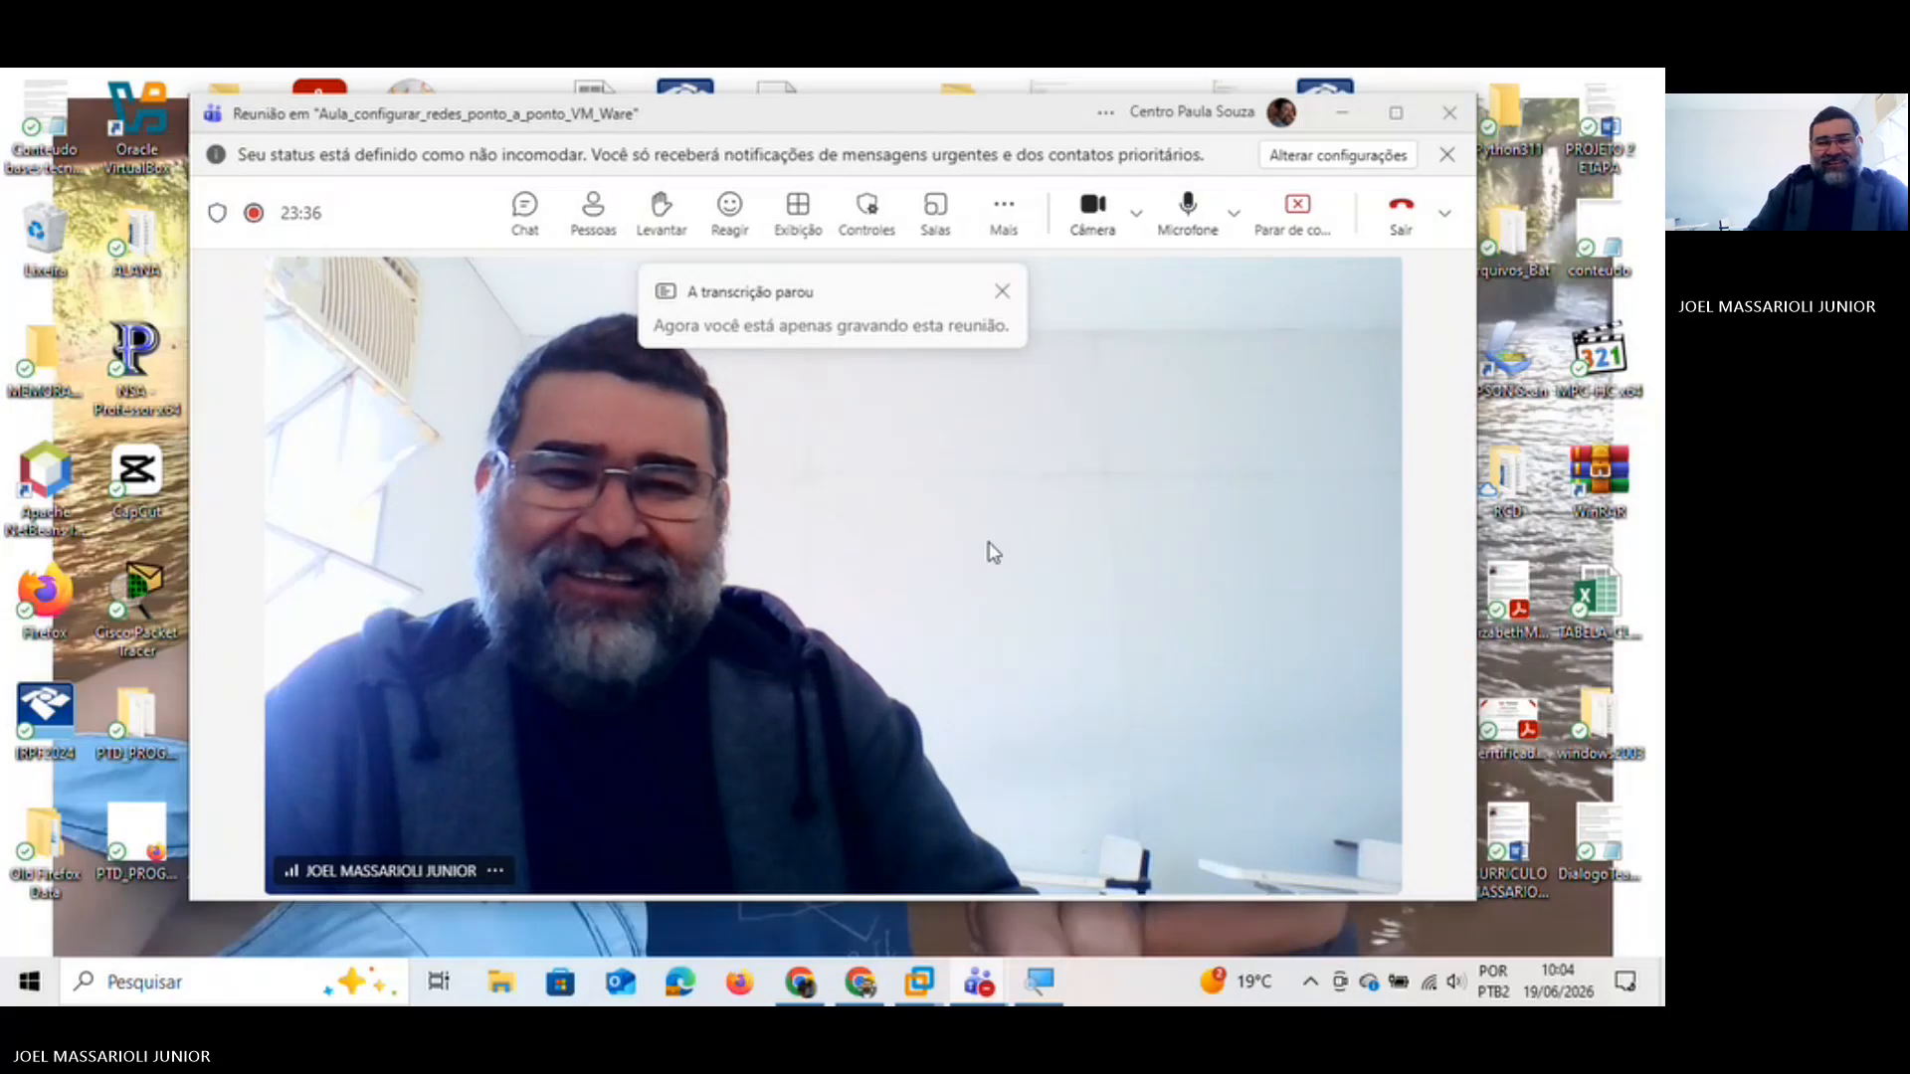
Step: Stop the recording of the Teams meeting
click(1007, 235)
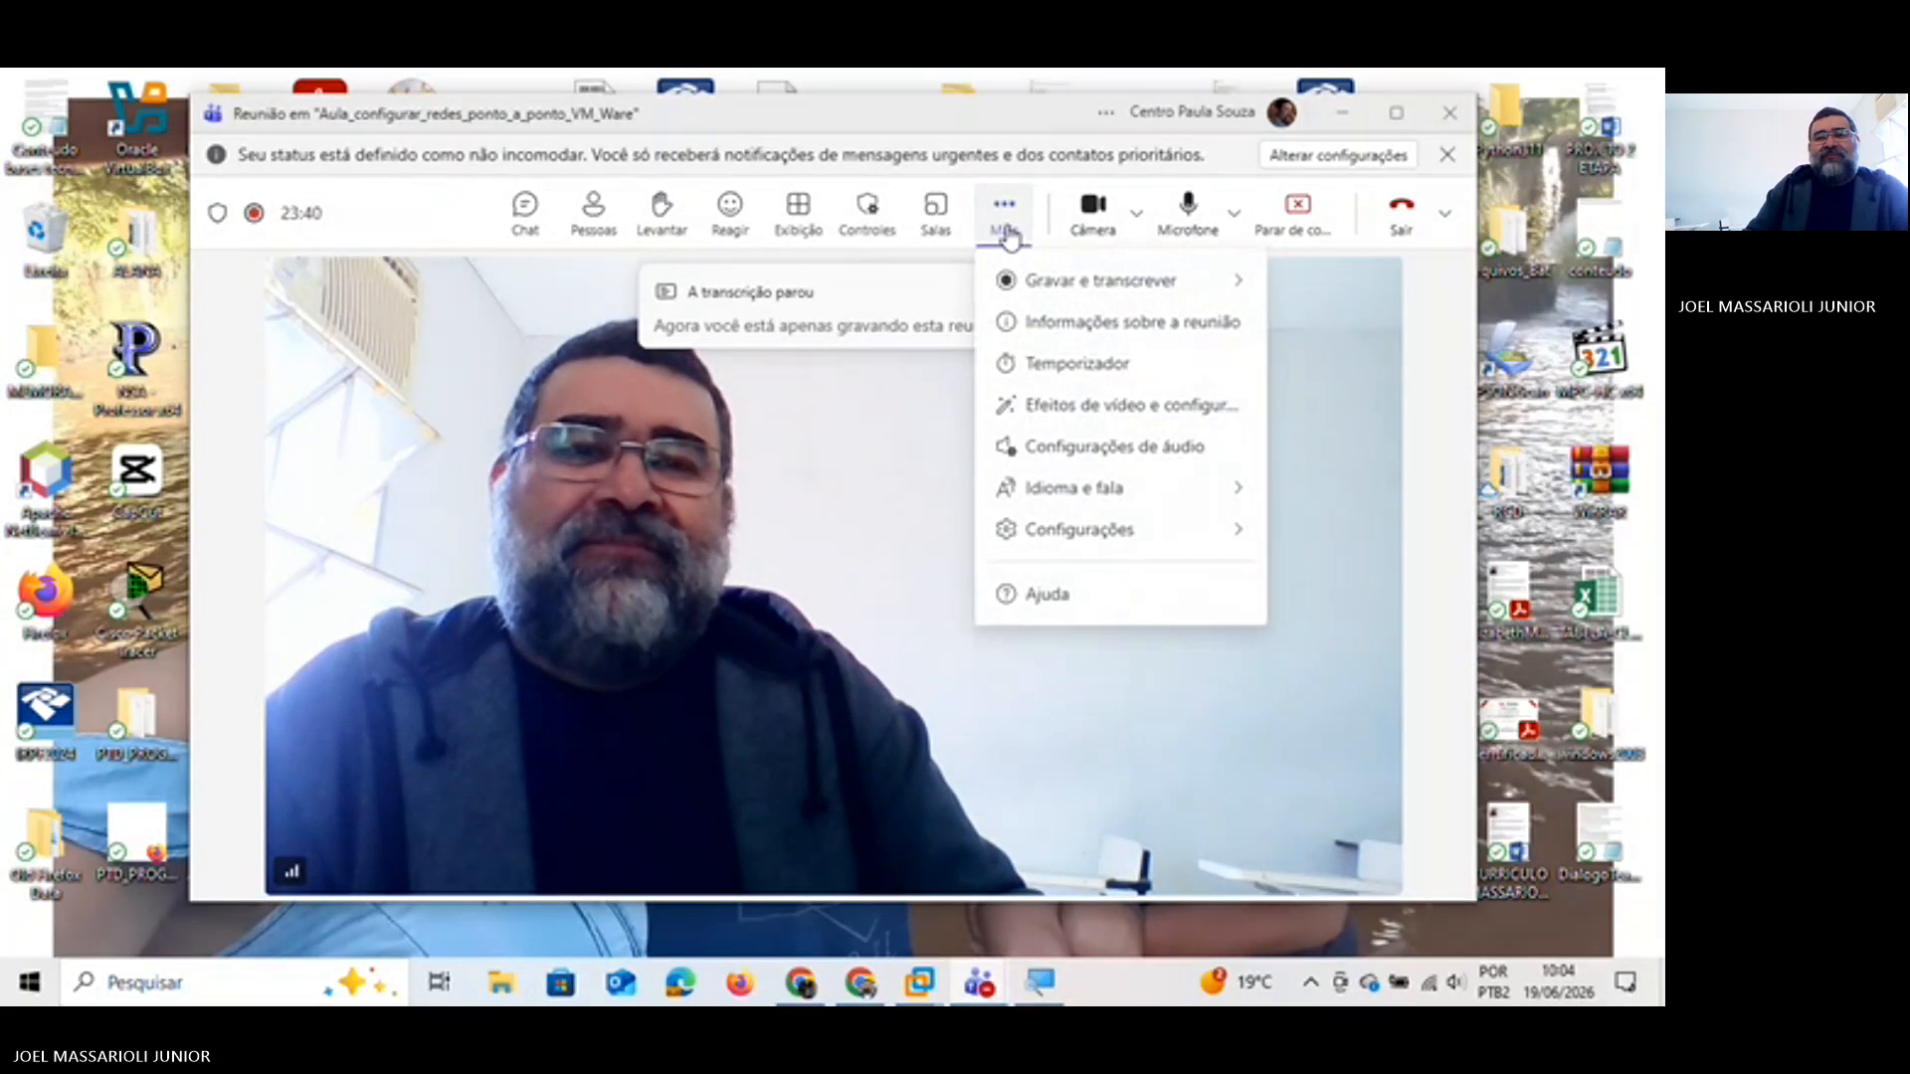
mouse_move(1184, 288)
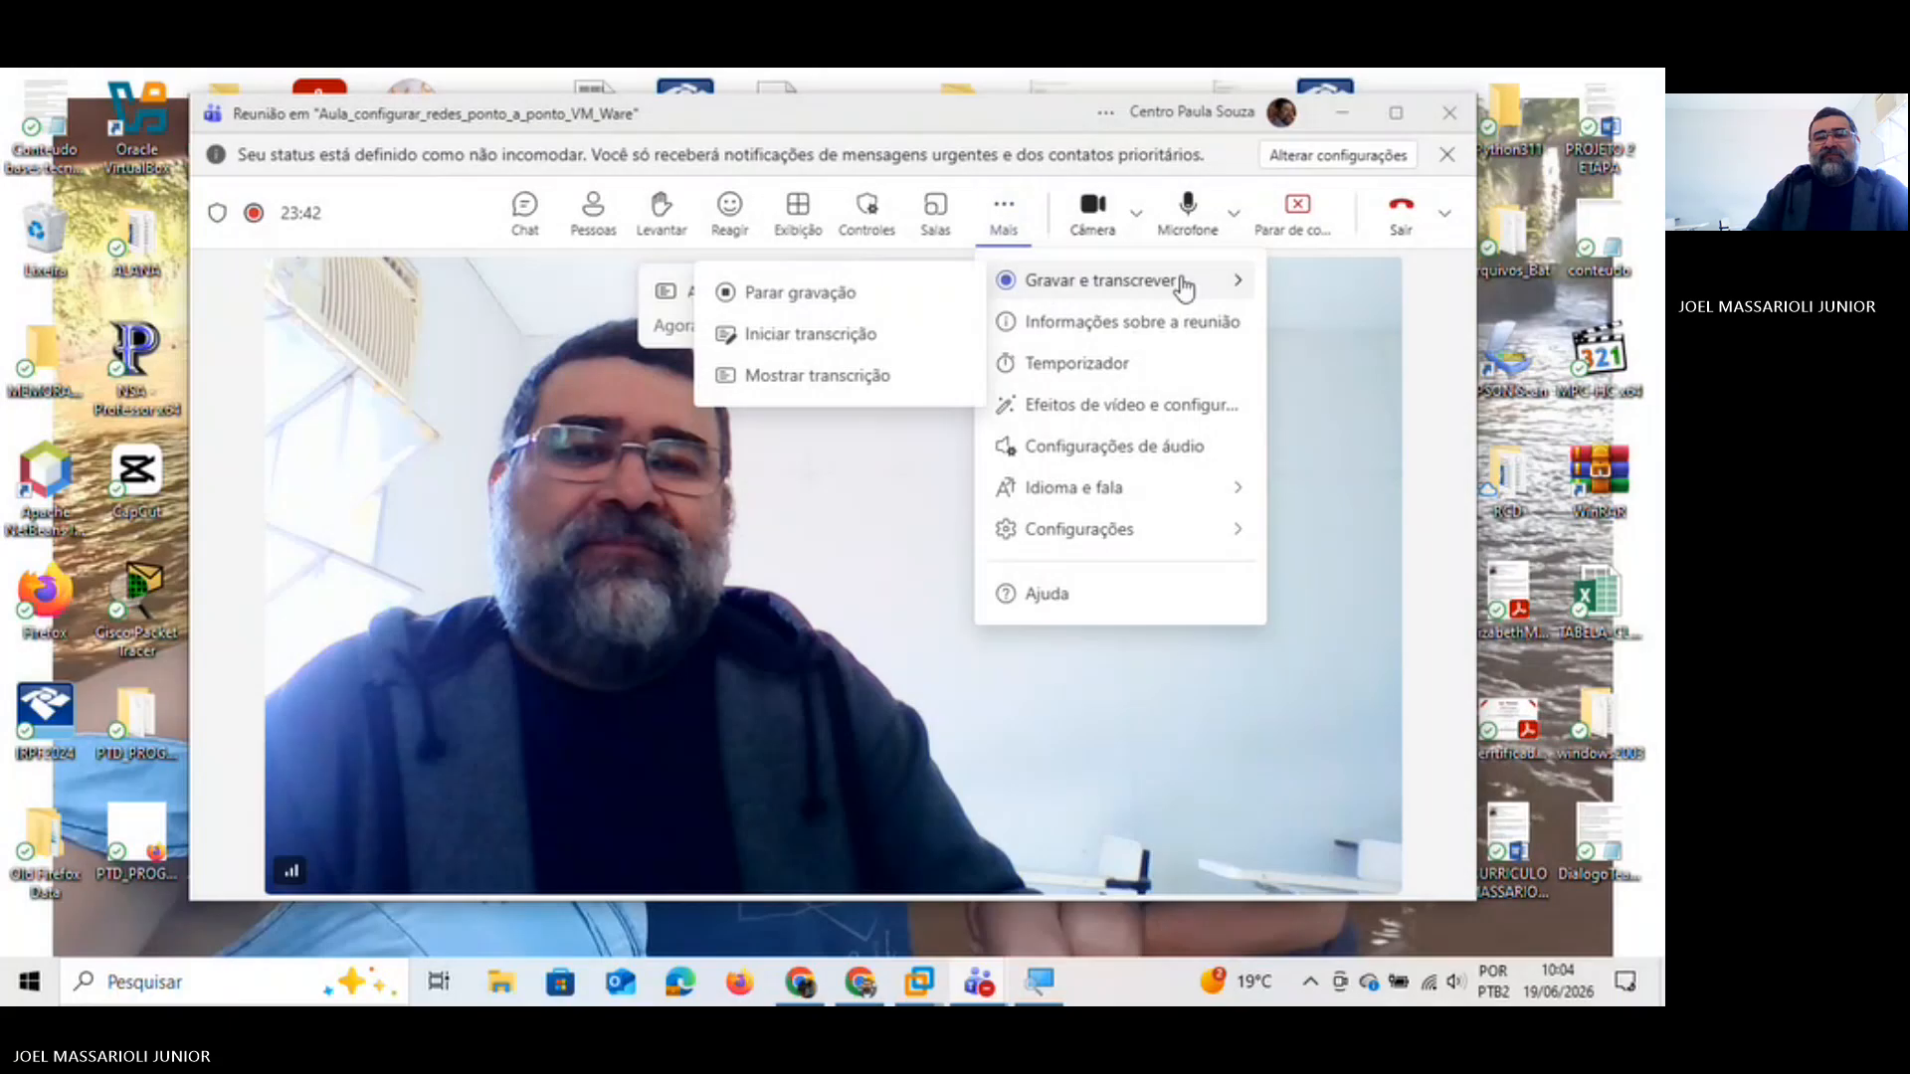
click(881, 297)
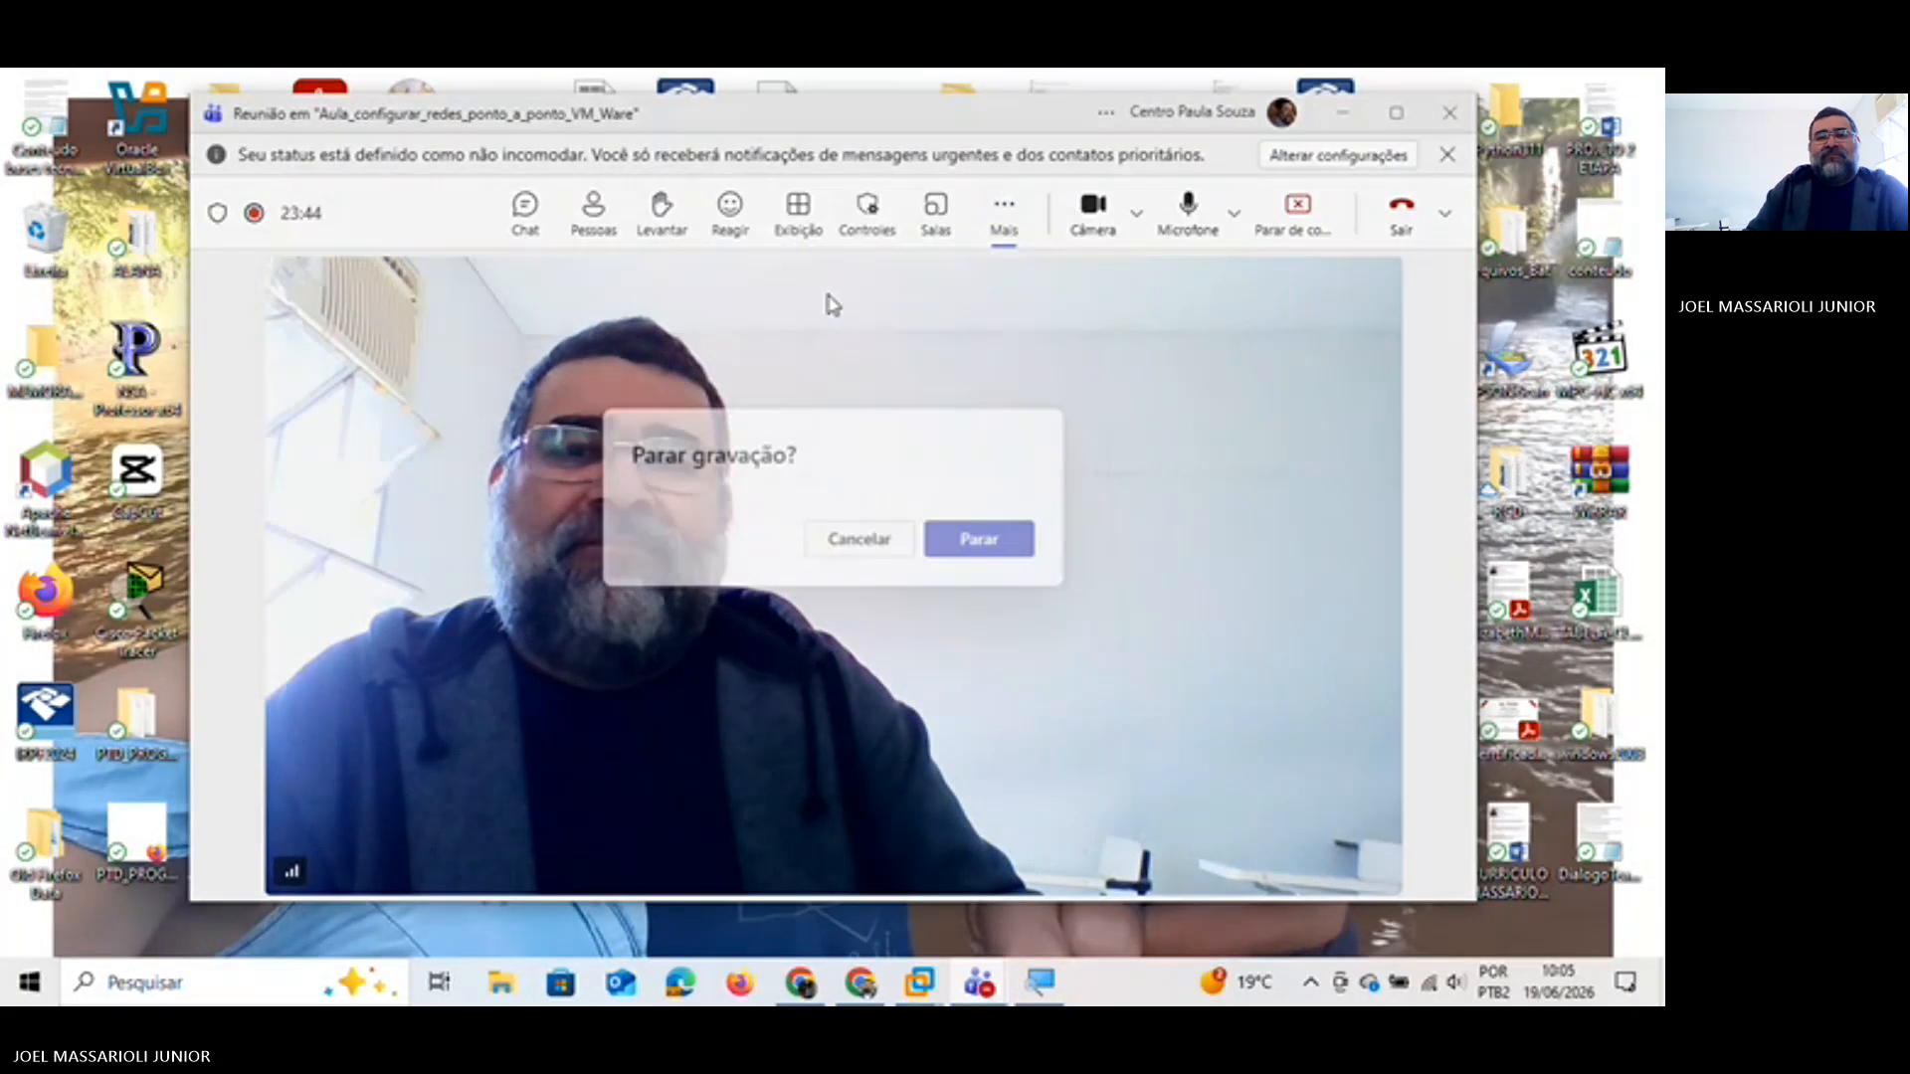